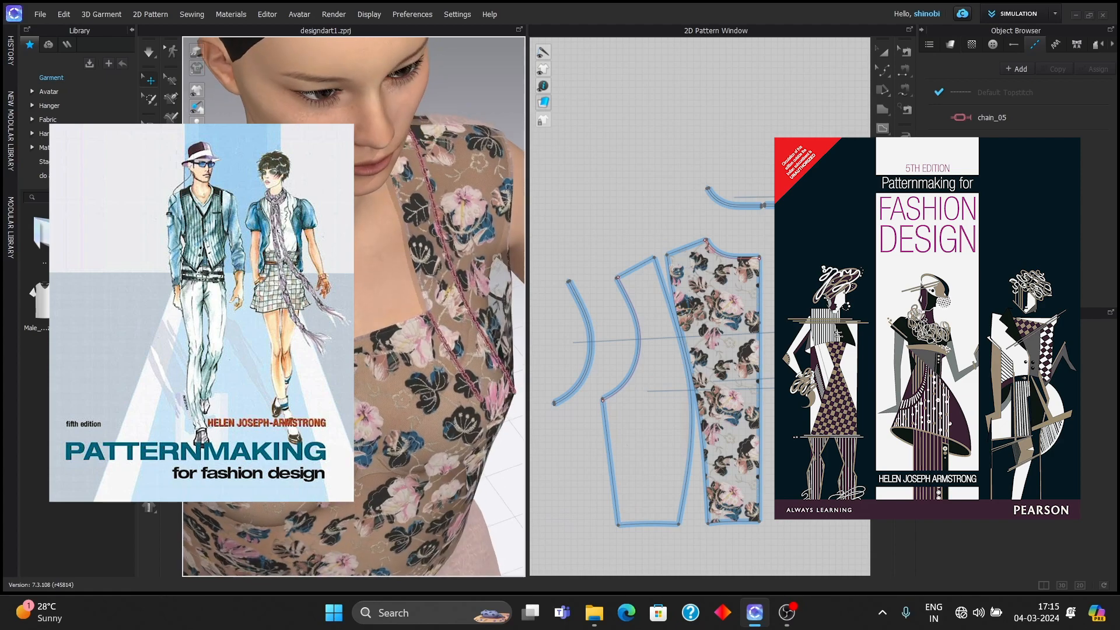
# - Orbit and zoom around the avatar to inspect the bodice from front, side and back
pyautogui.scroll(3, 350, 309)
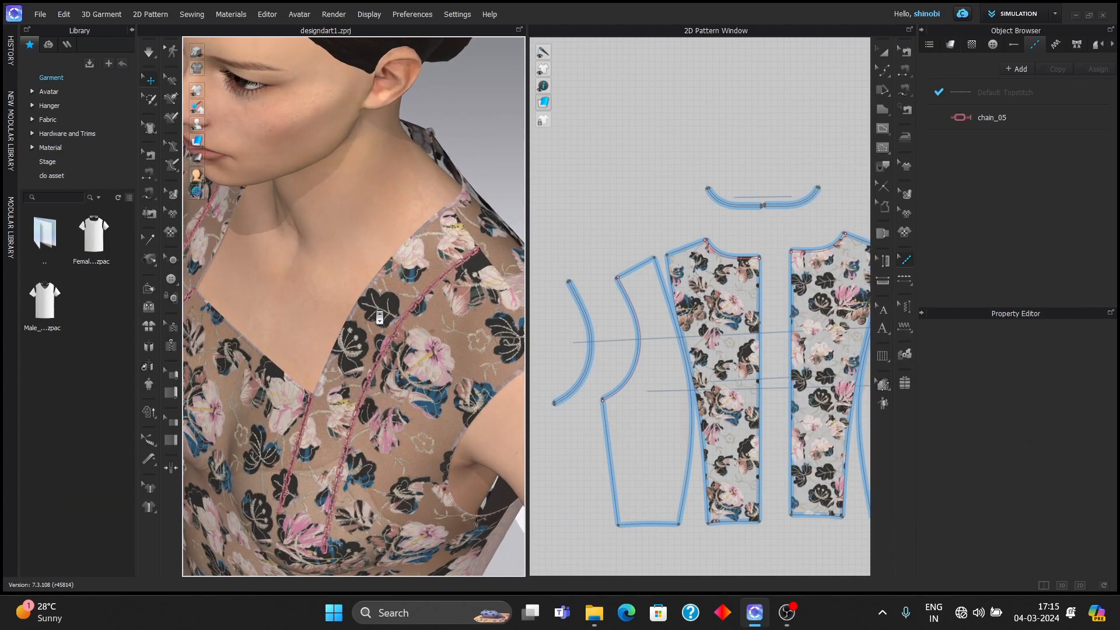
pyautogui.moveTo(396, 318); pyautogui.dragTo(388, 242, button='middle')
pyautogui.scroll(1, 383, 240)
pyautogui.moveTo(384, 240); pyautogui.dragTo(491, 227, button='right')
pyautogui.scroll(-5, 395, 238)
pyautogui.scroll(3, 281, 227)
pyautogui.moveTo(283, 227); pyautogui.dragTo(320, 219, button='right')
pyautogui.scroll(-4, 317, 239)
pyautogui.scroll(-4, 321, 219)
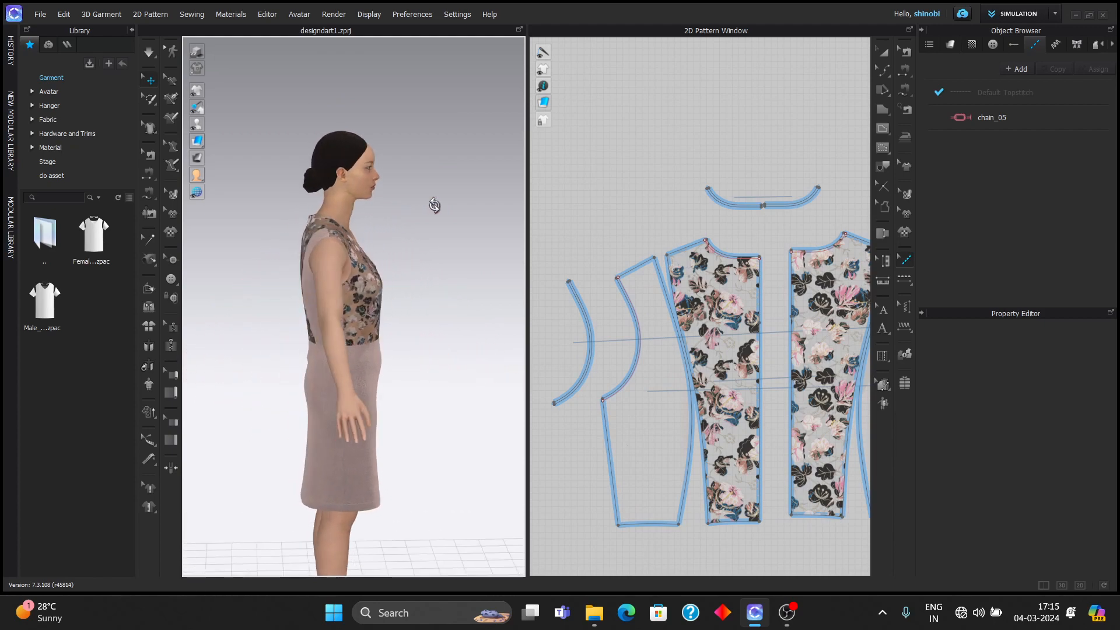
pyautogui.scroll(4, 372, 250)
pyautogui.moveTo(371, 251); pyautogui.dragTo(228, 271, button='right')
pyautogui.scroll(1, 371, 248)
pyautogui.scroll(-2, 354, 285)
pyautogui.moveTo(354, 284); pyautogui.dragTo(412, 248, button='right')
pyautogui.scroll(2, 346, 260)
pyautogui.scroll(-3, 387, 248)
pyautogui.moveTo(340, 262); pyautogui.dragTo(467, 259, button='right')
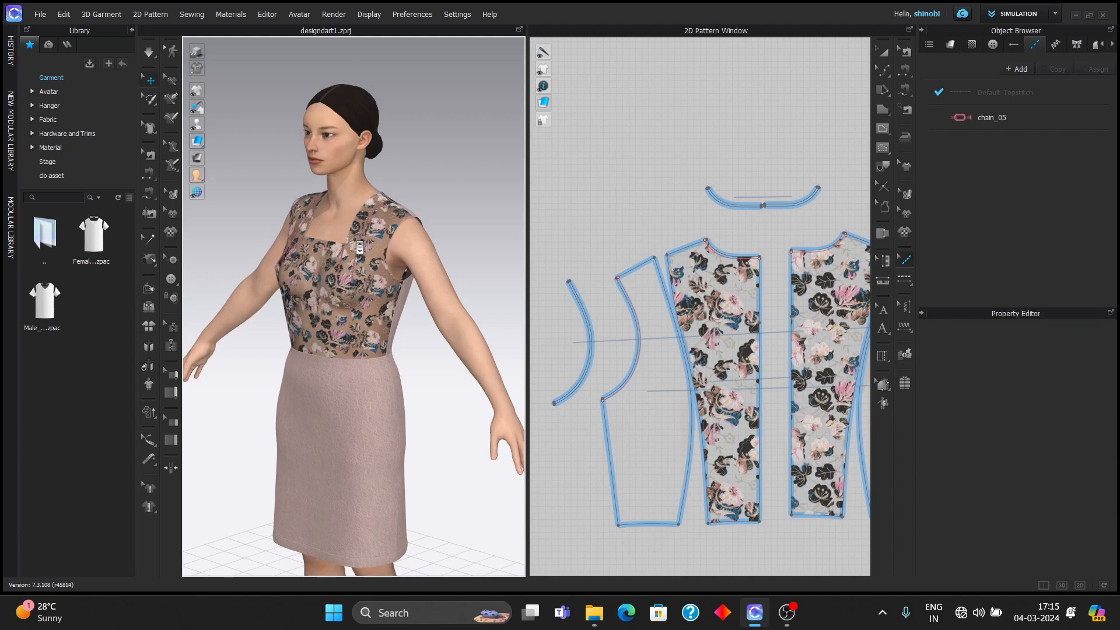
pyautogui.scroll(-4, 357, 242)
pyautogui.moveTo(358, 235); pyautogui.dragTo(420, 232, button='right')
pyautogui.scroll(3, 338, 234)
pyautogui.moveTo(350, 242); pyautogui.dragTo(297, 272, button='right')
pyautogui.scroll(3, 366, 275)
pyautogui.scroll(4, 366, 274)
pyautogui.moveTo(366, 274); pyautogui.dragTo(364, 271, button='right')
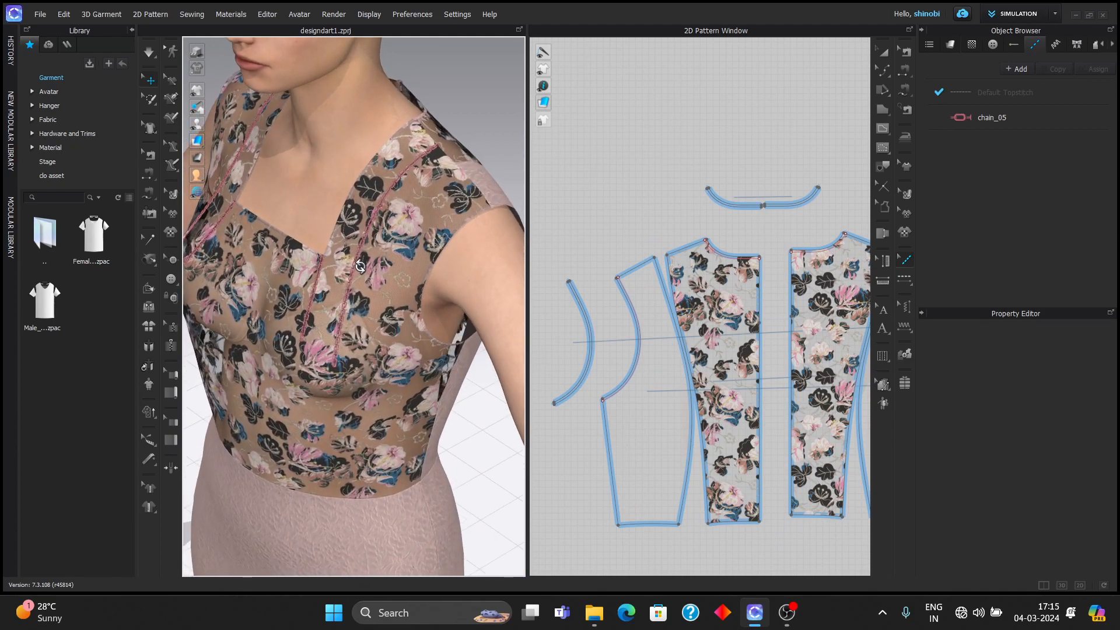
pyautogui.scroll(-5, 365, 272)
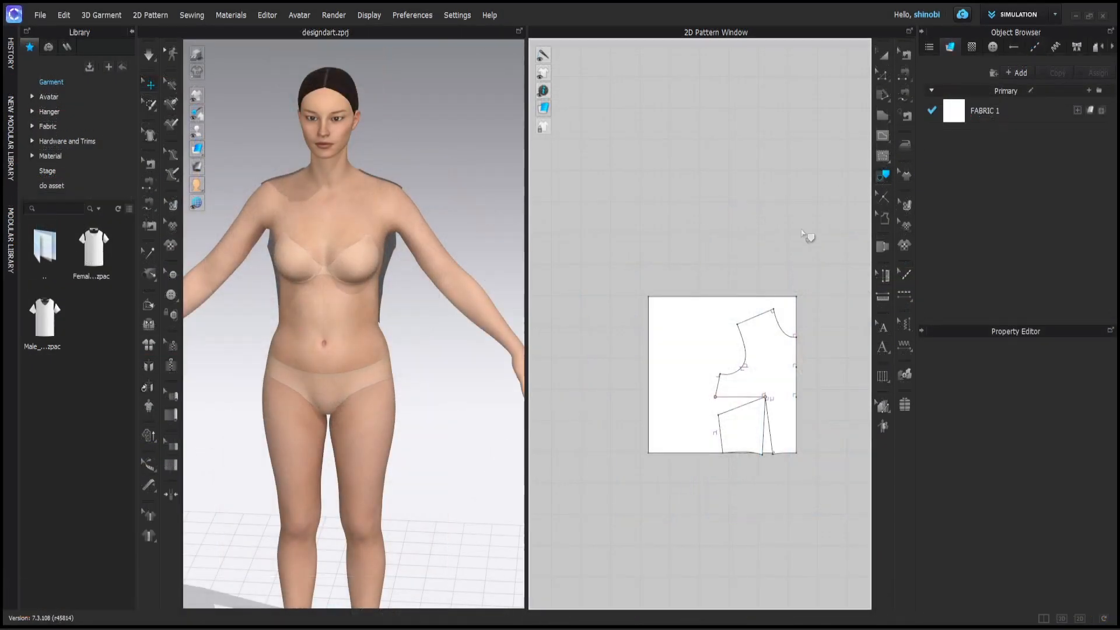
pyautogui.scroll(4, 807, 239)
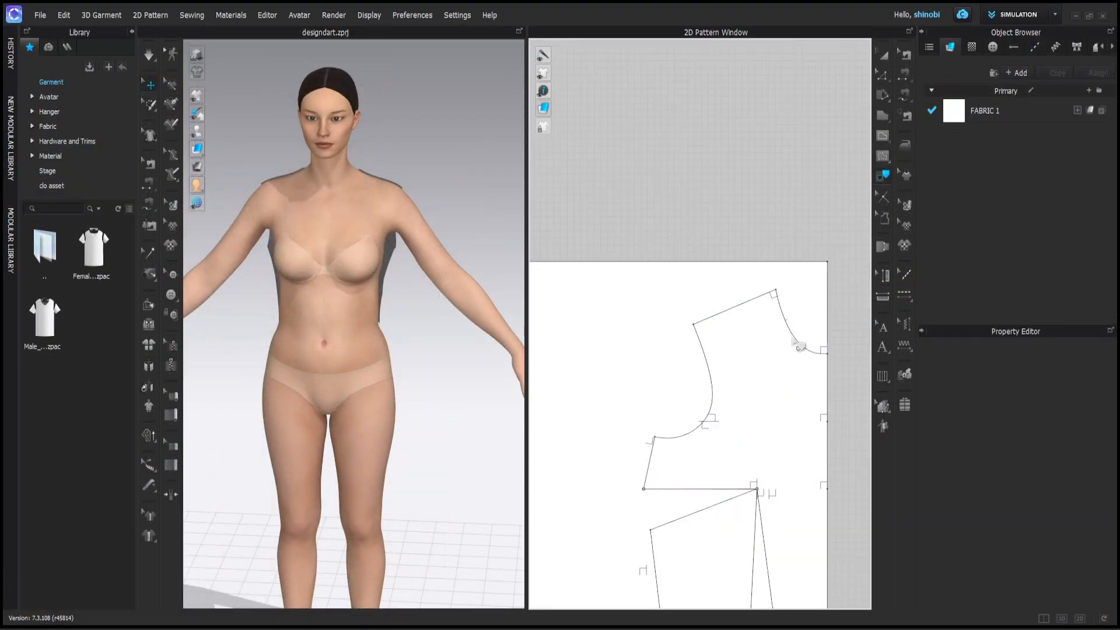
# - Select the bodice draft's outline: armhole, dart legs, hem, side seam and shoulder line
pyautogui.click(798, 329)
pyautogui.moveTo(834, 453); pyautogui.dragTo(805, 260, button='right')
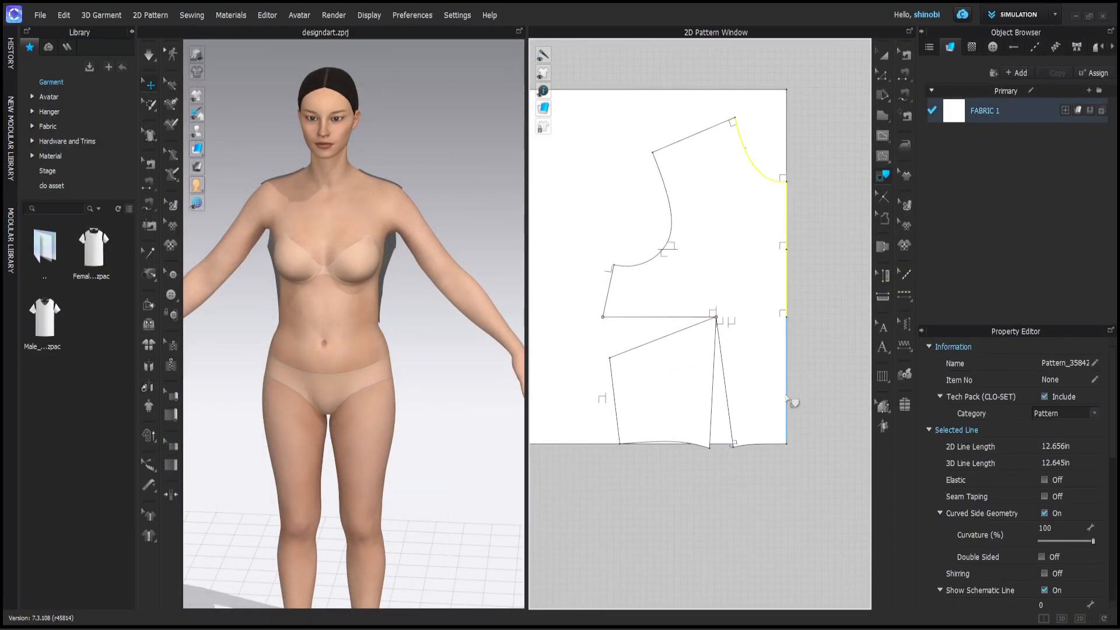
pyautogui.keyDown('shift'); pyautogui.click(714, 411); pyautogui.keyUp('shift')
pyautogui.keyDown('shift'); pyautogui.click(751, 444); pyautogui.keyUp('shift')
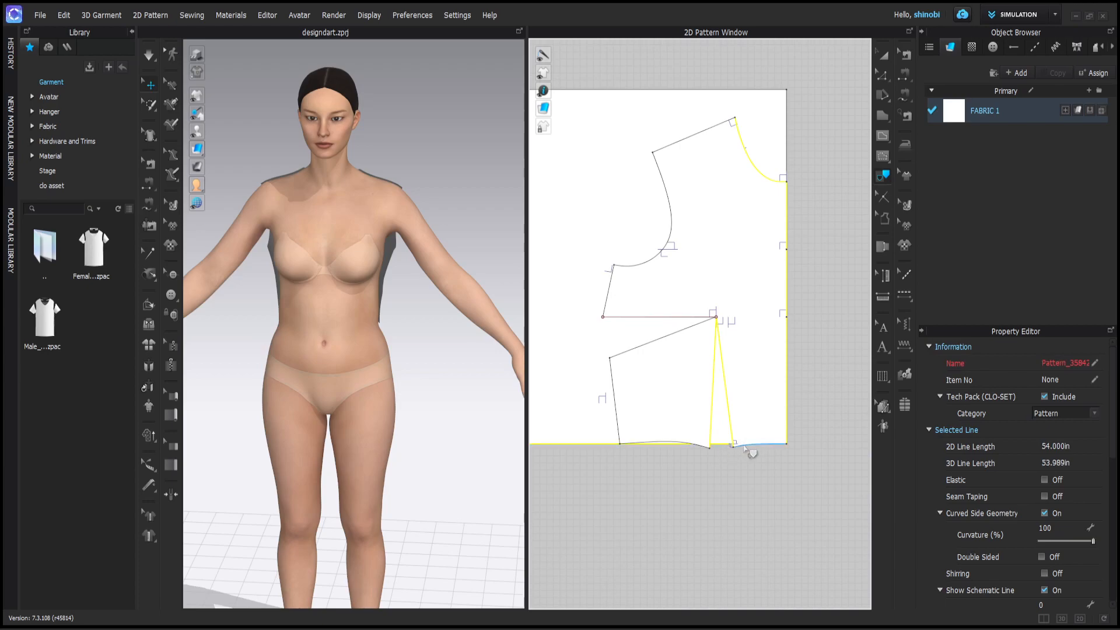
pyautogui.keyDown('shift'); pyautogui.click(595, 446); pyautogui.keyUp('shift')
pyautogui.keyDown('shift'); pyautogui.click(615, 406); pyautogui.keyUp('shift')
pyautogui.keyDown('shift'); pyautogui.click(628, 351); pyautogui.keyUp('shift')
pyautogui.scroll(8, 708, 312)
pyautogui.keyDown('shift'); pyautogui.click(776, 472); pyautogui.keyUp('shift')
pyautogui.scroll(-10, 784, 453)
pyautogui.keyDown('shift'); pyautogui.click(688, 422); pyautogui.keyUp('shift')
pyautogui.keyDown('shift'); pyautogui.click(715, 396); pyautogui.keyUp('shift')
pyautogui.keyDown('shift'); pyautogui.click(740, 292); pyautogui.keyUp('shift')
# - Trace the selected outline as a new pattern and place it beside the others
pyautogui.rightClick(858, 367)
pyautogui.click(887, 365)
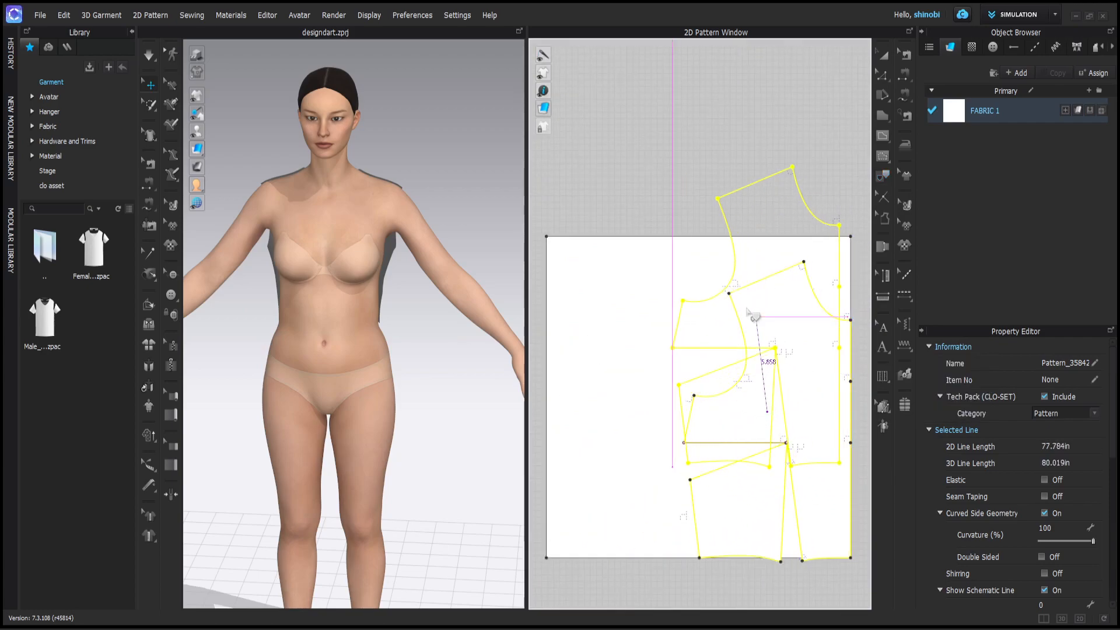
pyautogui.scroll(-6, 758, 373)
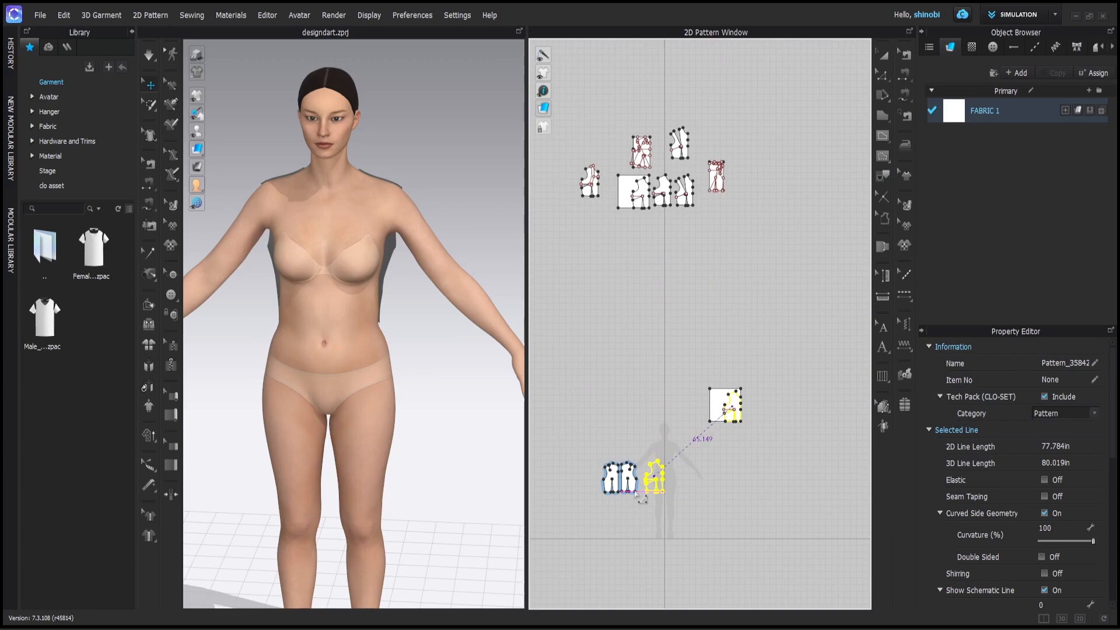
pyautogui.click(643, 475)
pyautogui.scroll(-8, 655, 468)
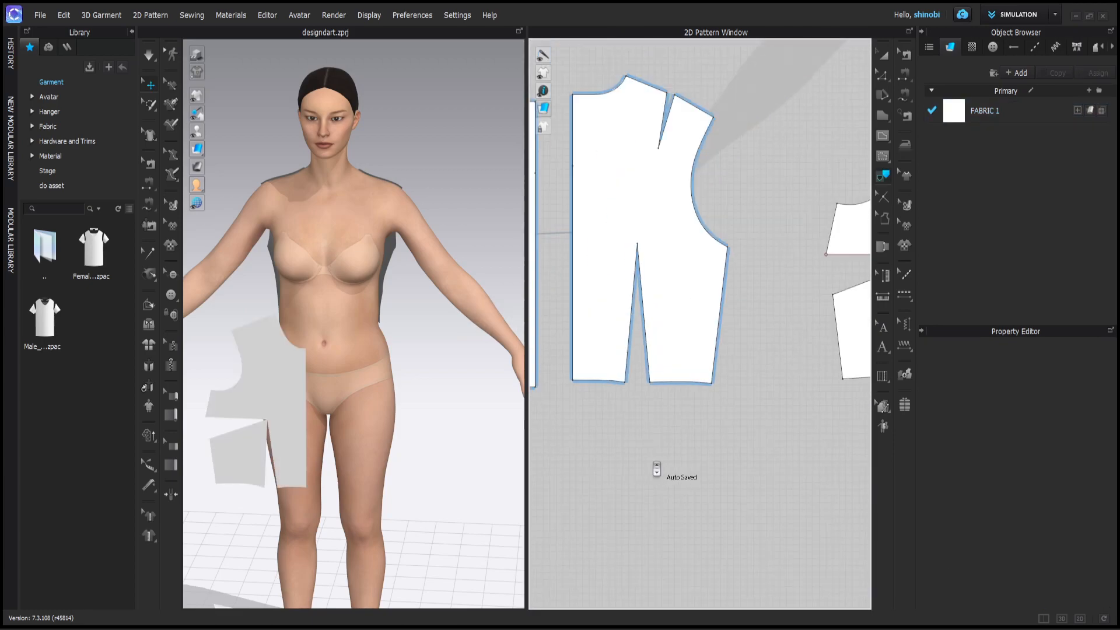
pyautogui.moveTo(740, 454); pyautogui.dragTo(644, 460, button='middle')
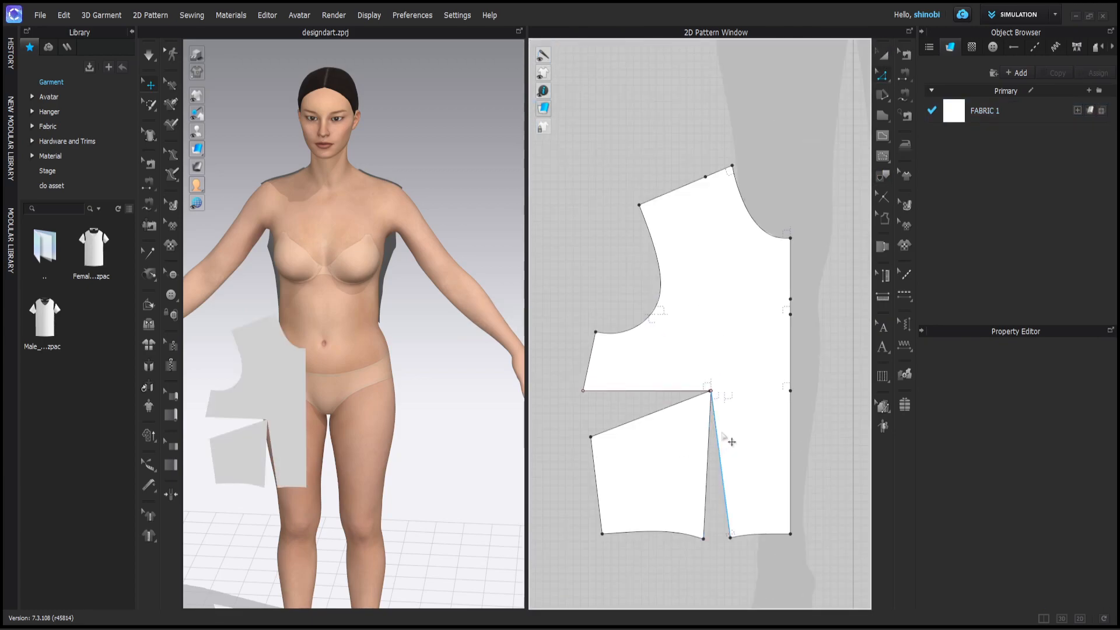
pyautogui.scroll(3, 717, 449)
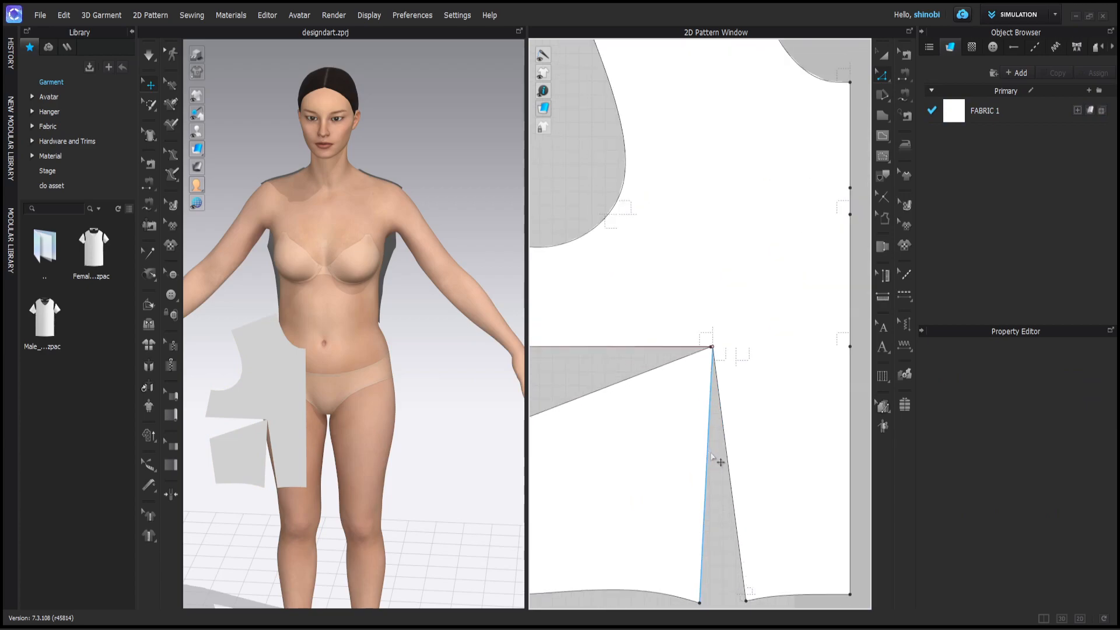
# - Shorten the waist dart to 6.522 in, using the calculator's 7.272 minus 0.75 result
pyautogui.click(713, 458)
pyautogui.keyDown('shift'); pyautogui.click(729, 467); pyautogui.keyUp('shift')
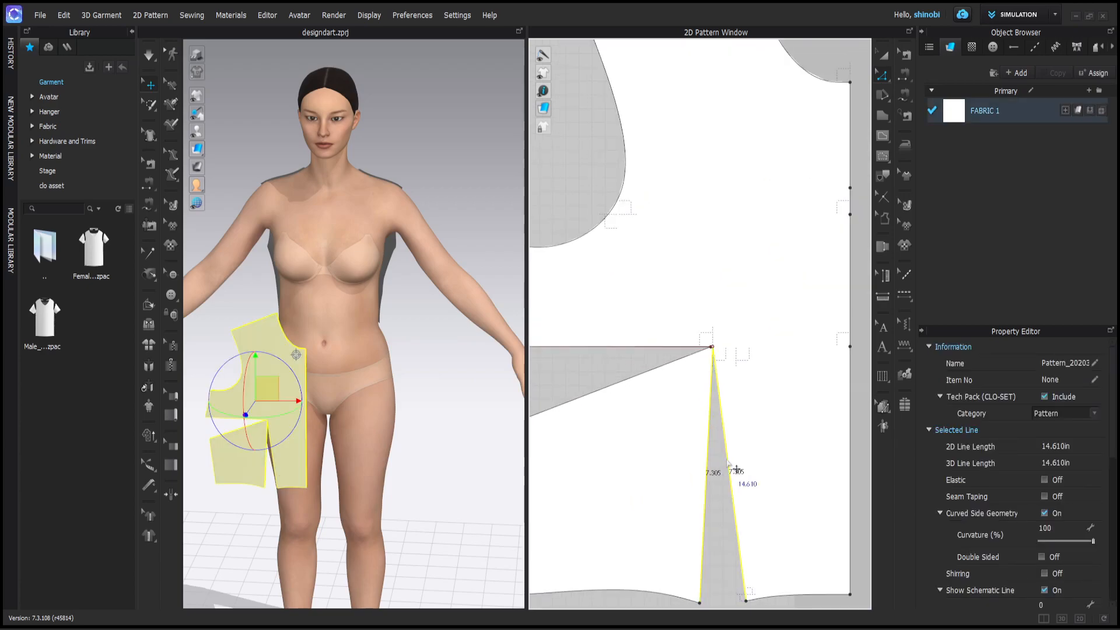
pyautogui.rightClick(726, 474)
pyautogui.click(764, 259)
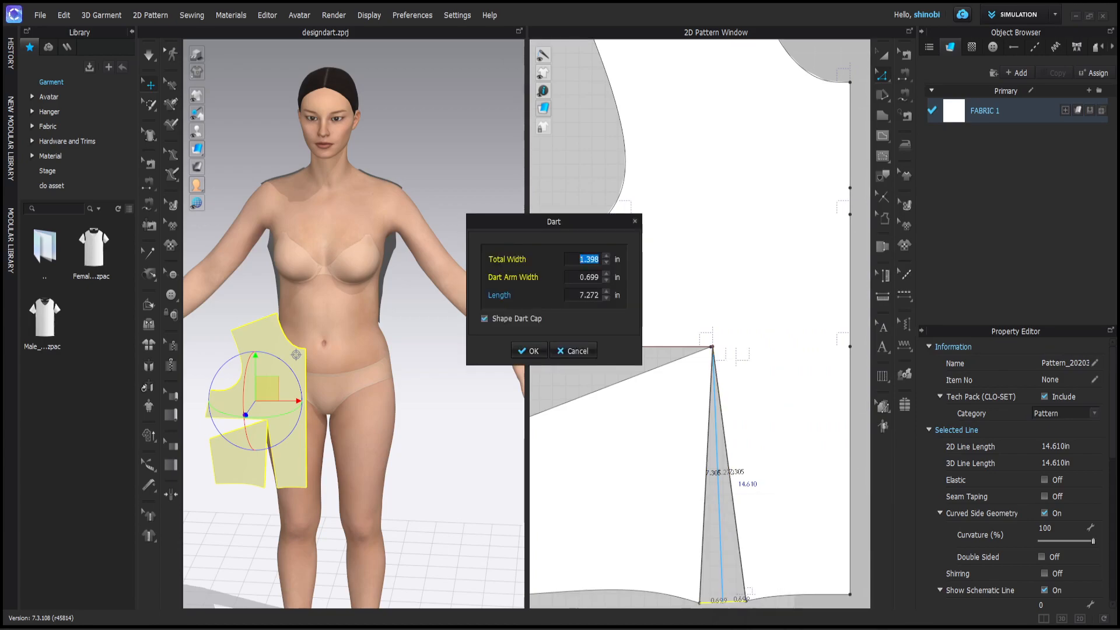
pyautogui.click(840, 629)
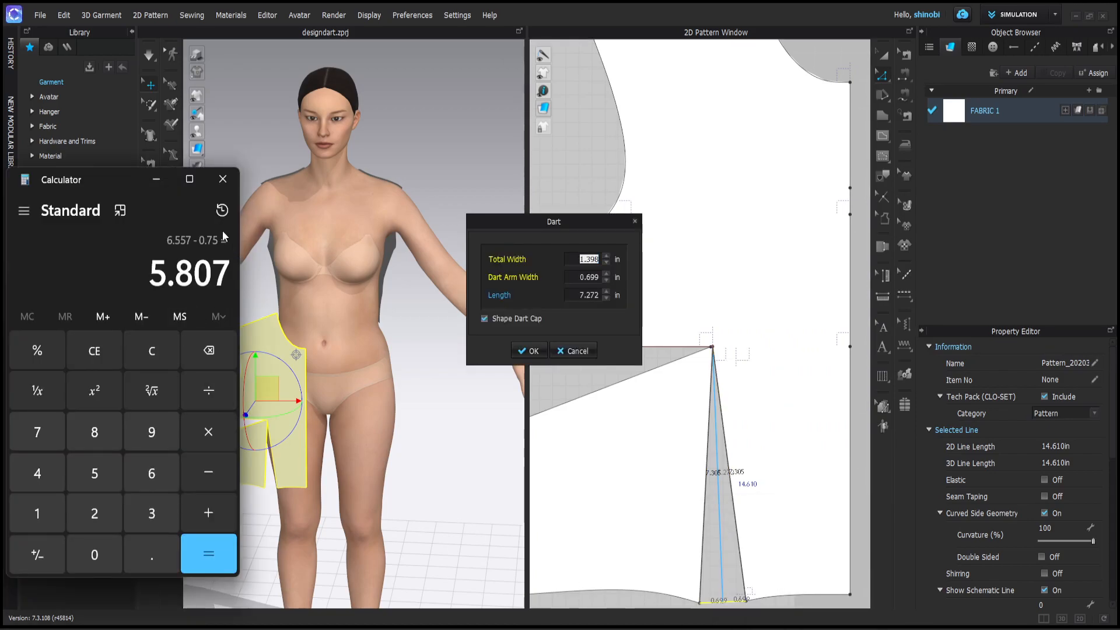
pyautogui.click(222, 211)
pyautogui.click(159, 443)
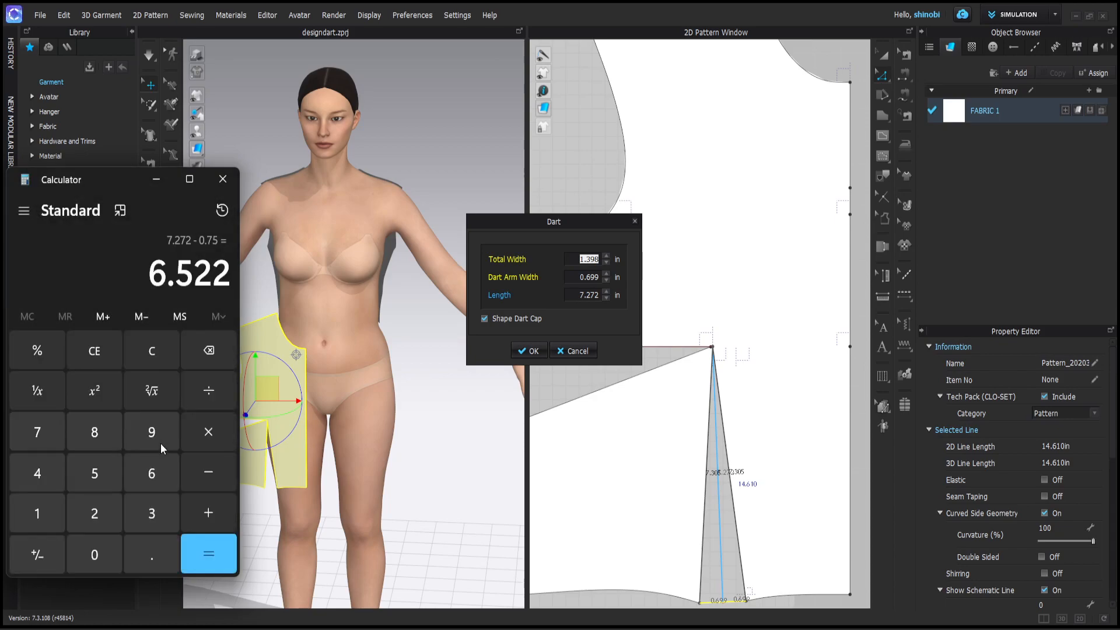
pyautogui.click(156, 179)
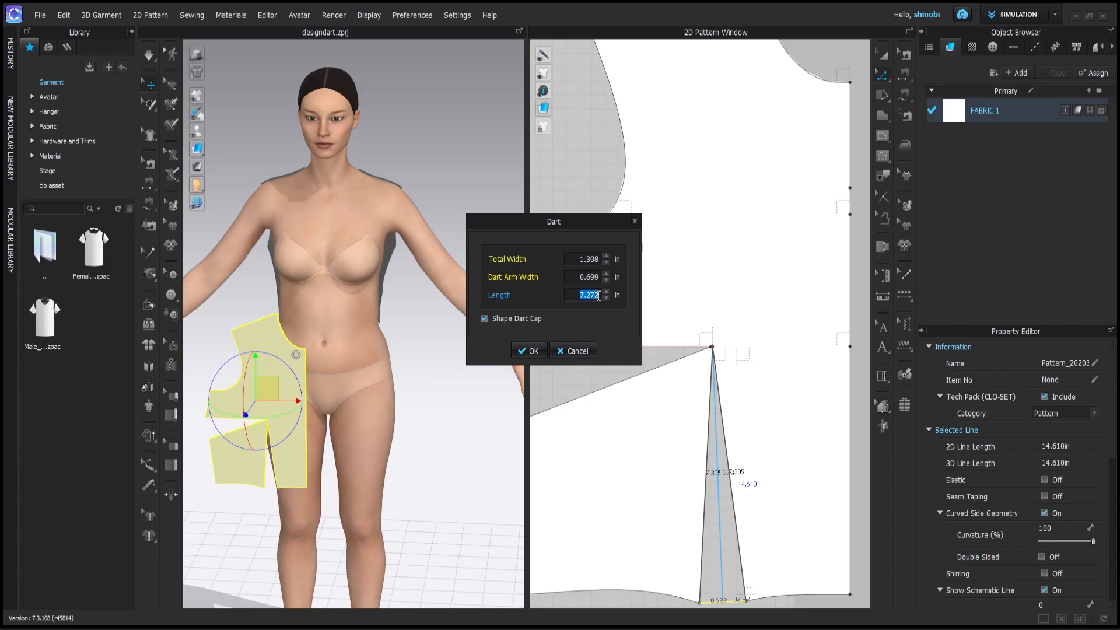
pyautogui.write('6.522')
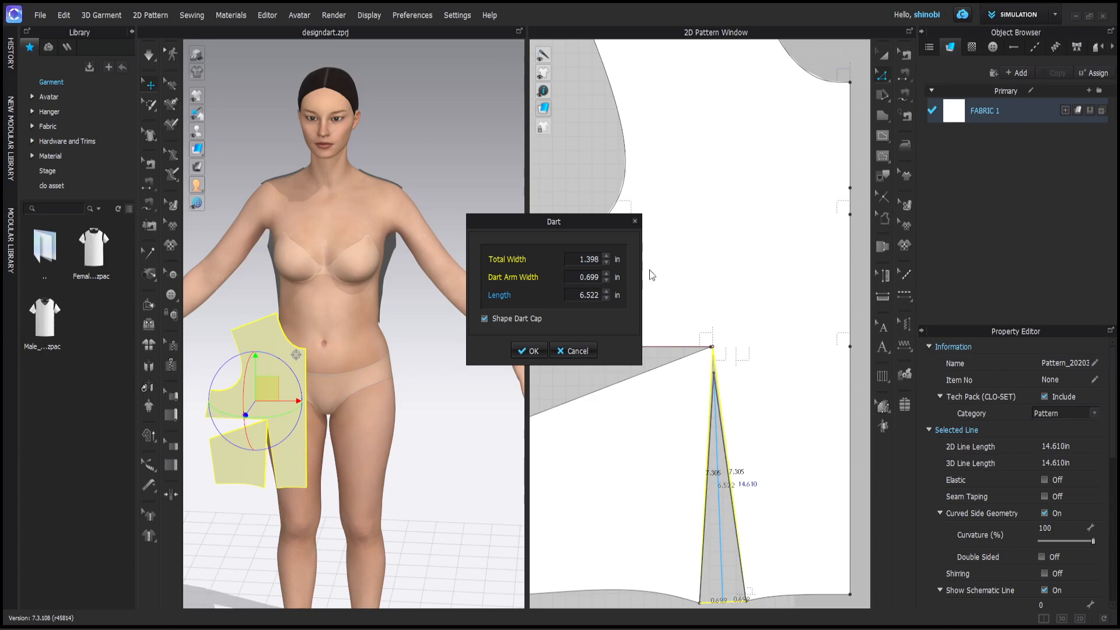
pyautogui.click(529, 351)
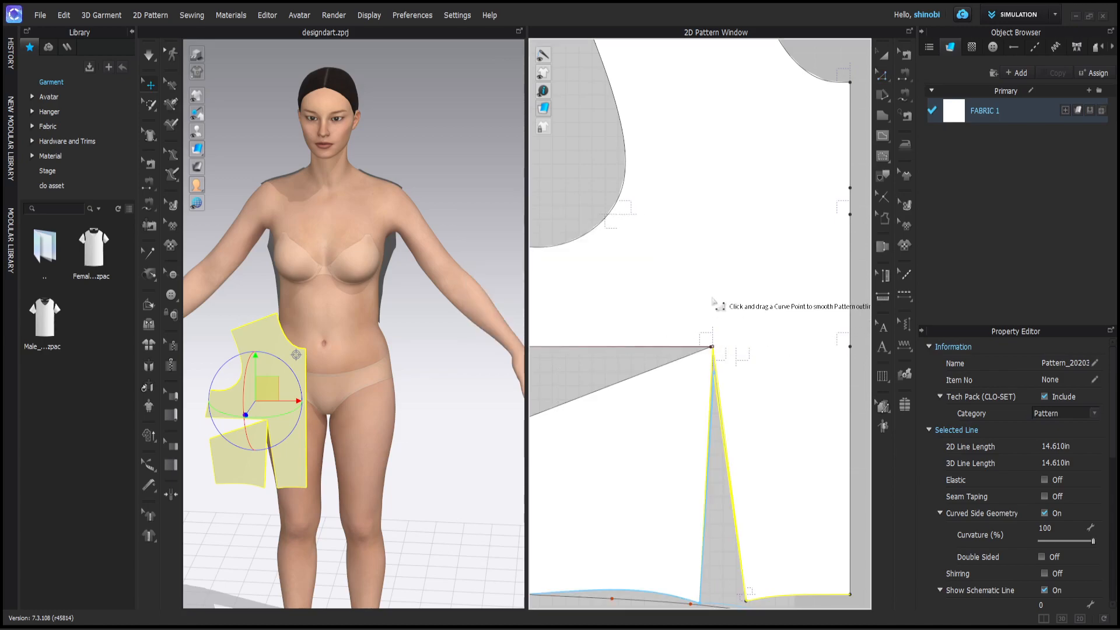
pyautogui.scroll(-5, 749, 356)
pyautogui.scroll(8, 800, 350)
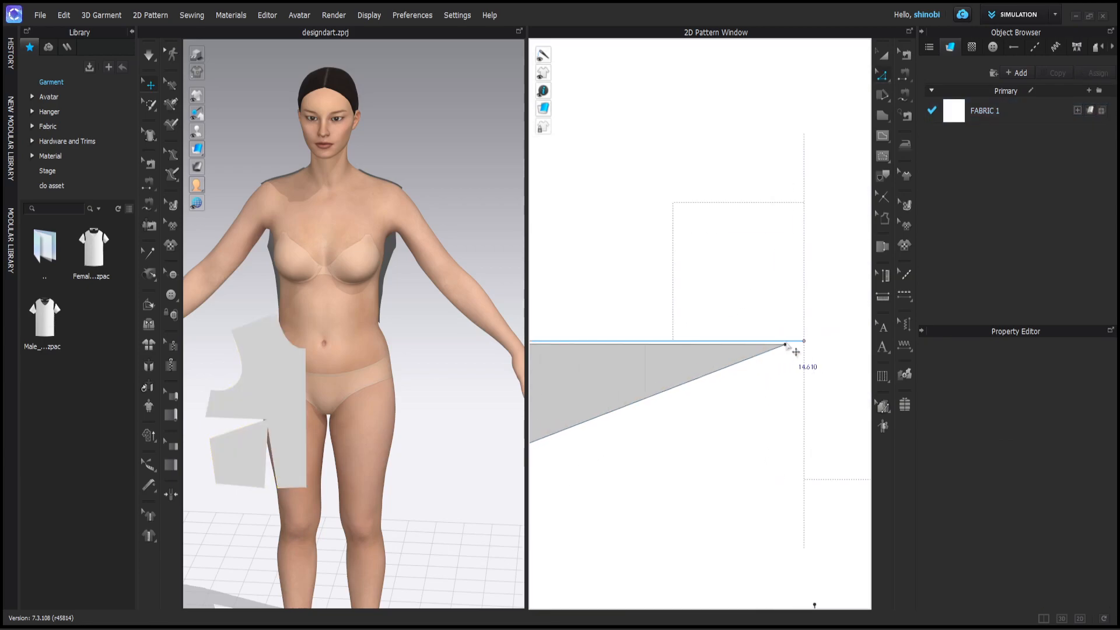
# - Shorten the side dart to 5.807 in, from the 6.557 minus 0.75 result
pyautogui.click(785, 354)
pyautogui.rightClick(768, 361)
pyautogui.click(798, 156)
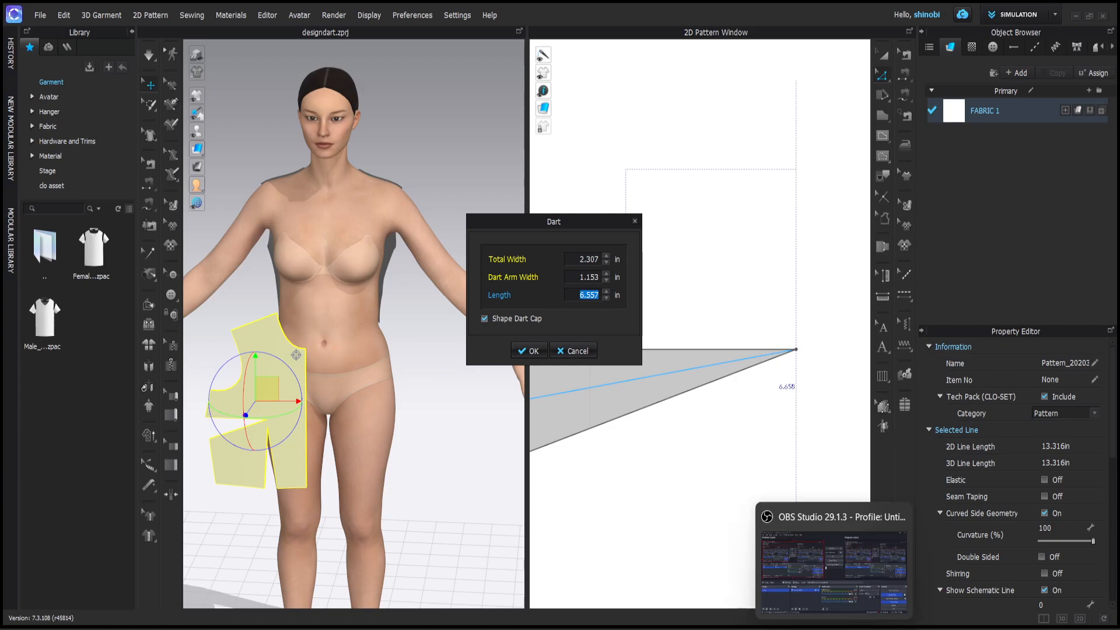
pyautogui.click(840, 627)
pyautogui.click(222, 210)
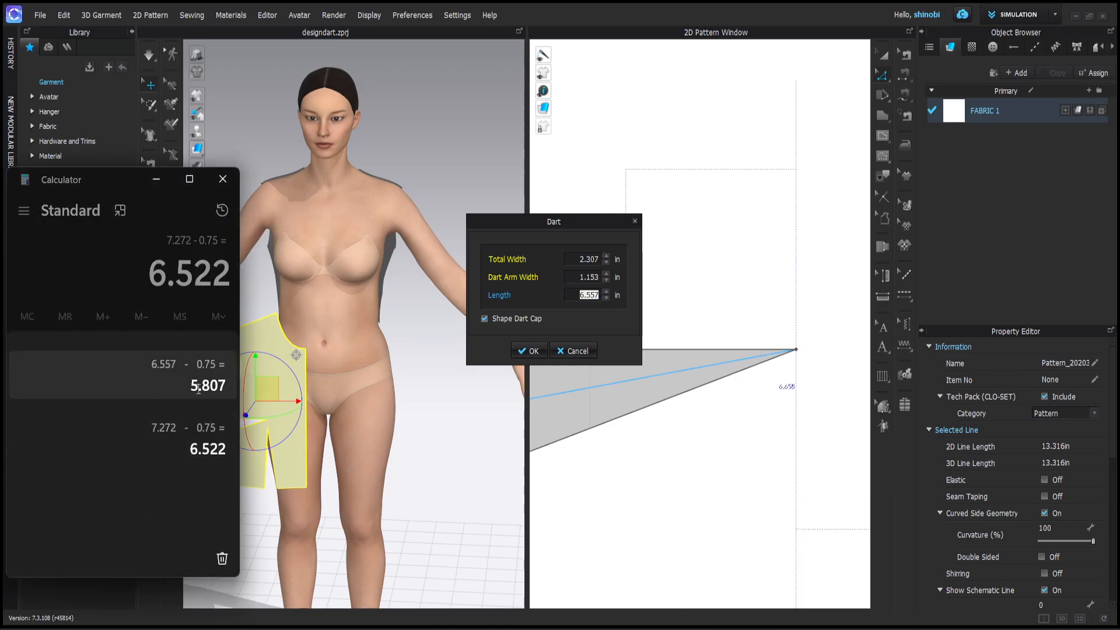
pyautogui.click(197, 389)
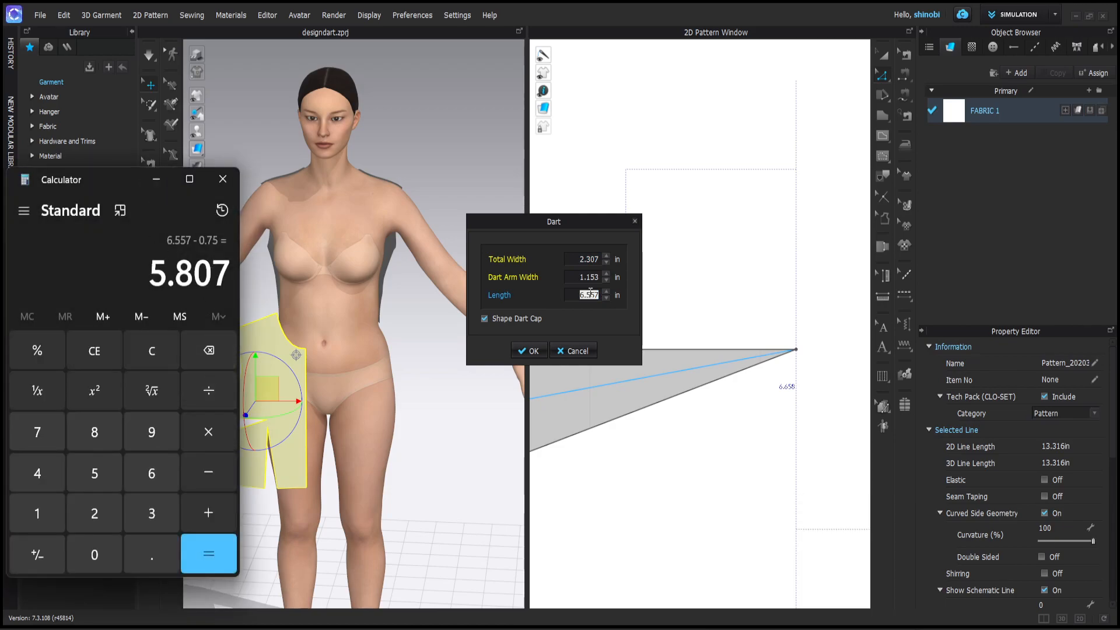
pyautogui.write('5')
pyautogui.click(222, 178)
pyautogui.write('5.')
pyautogui.press('Return')
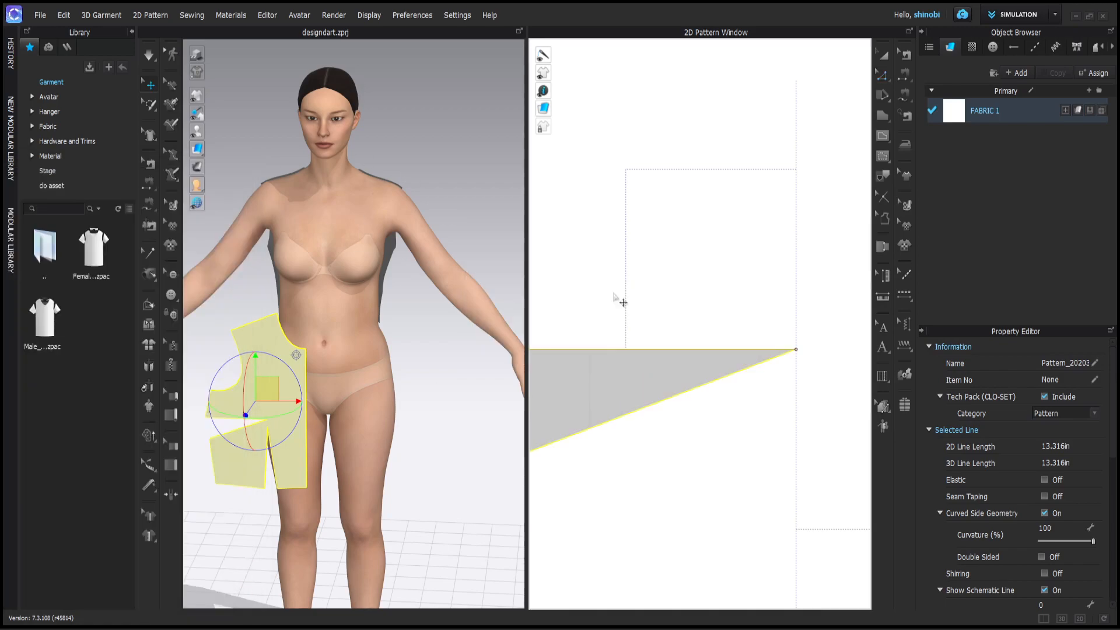
pyautogui.scroll(-5, 817, 333)
pyautogui.scroll(2, 814, 317)
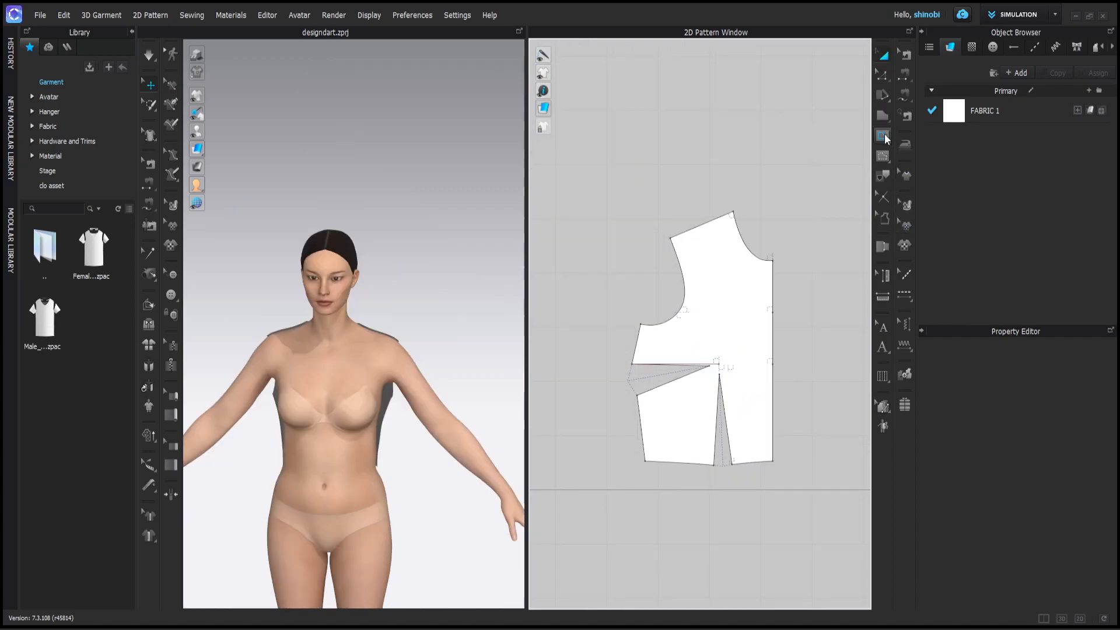
# - Draw a curved internal line from the shoulder to the dart tip and reshape it near the shoulder
pyautogui.press('v')
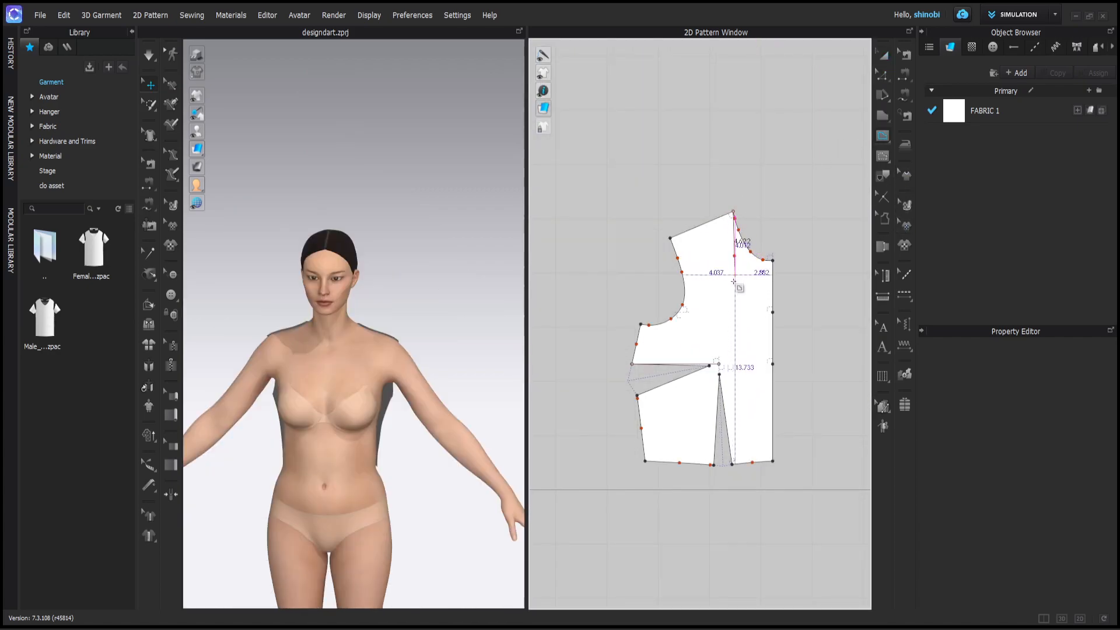
pyautogui.keyDown('ctrl'); pyautogui.click(728, 326); pyautogui.keyUp('ctrl')
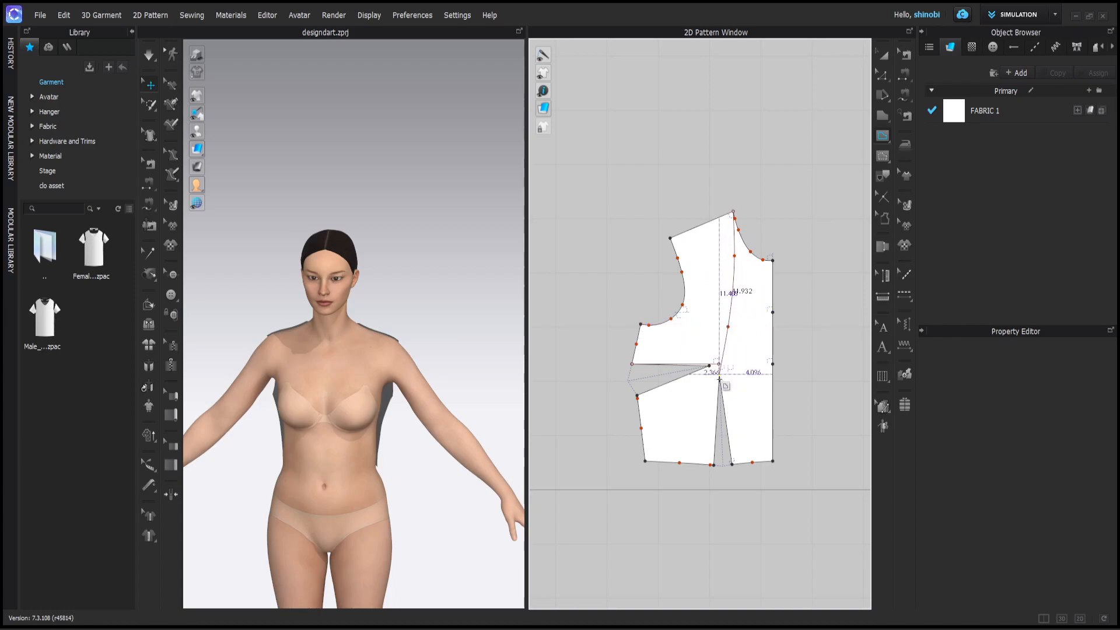
pyautogui.doubleClick(720, 377)
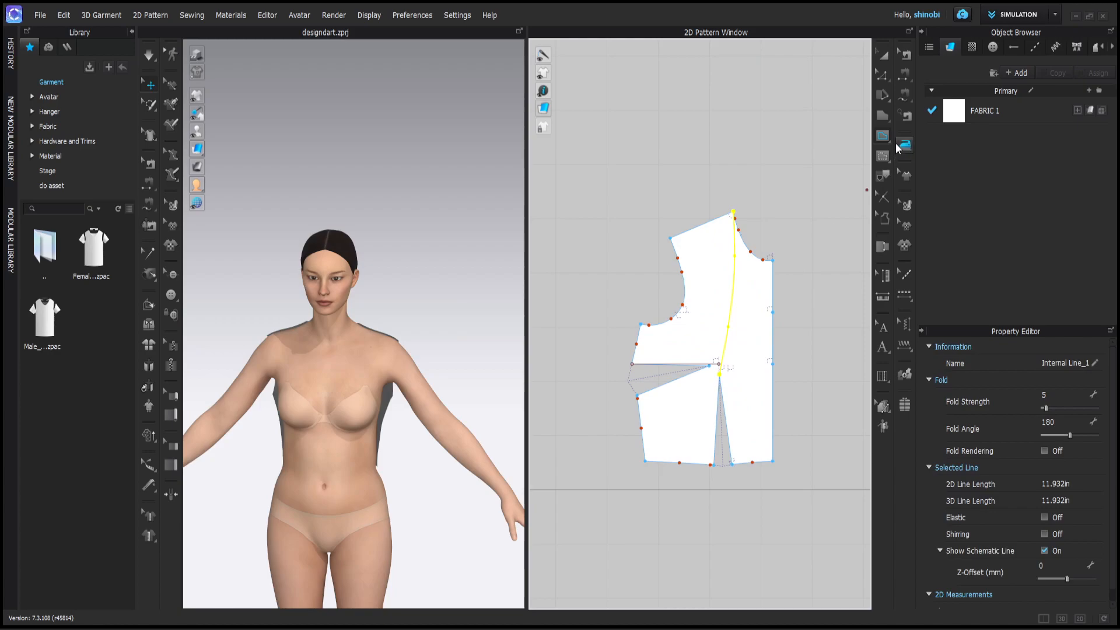
pyautogui.click(883, 74)
pyautogui.press('v')
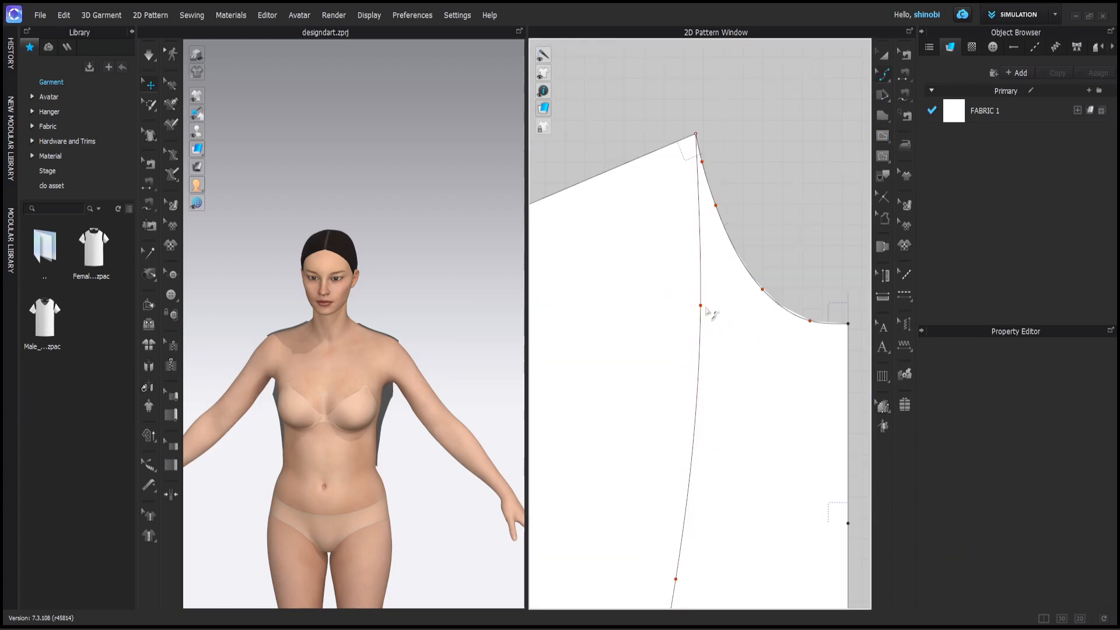
pyautogui.moveTo(703, 304); pyautogui.dragTo(717, 304)
# - Nudge the princess line's curve point slightly right, then return to Edit Pattern with nothing selected
pyautogui.scroll(-1, 732, 273)
pyautogui.click(708, 474)
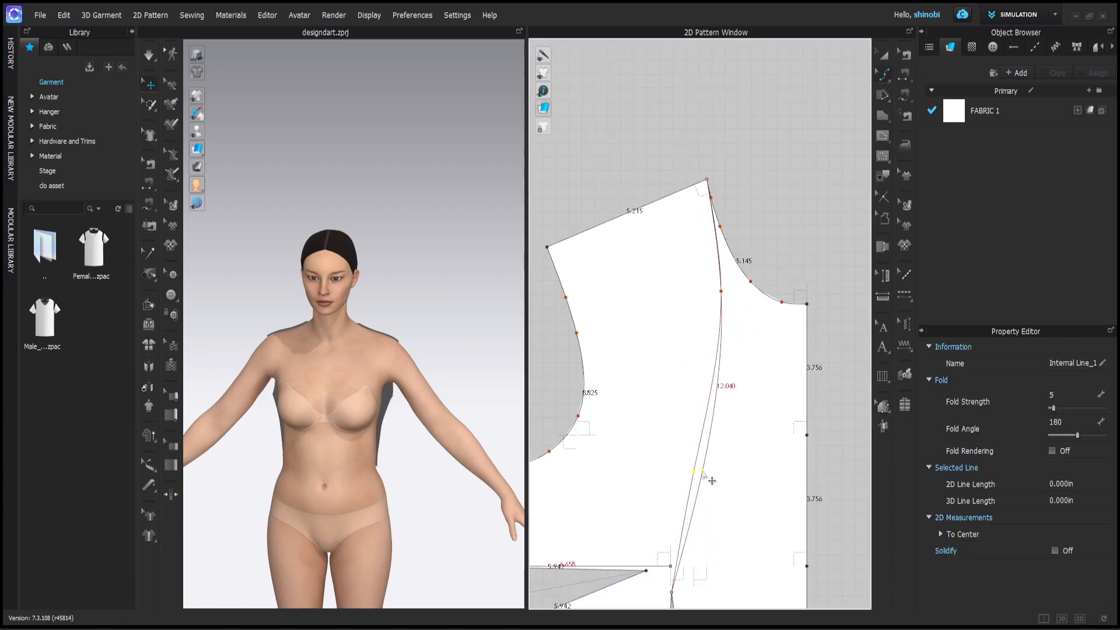
pyautogui.scroll(1, 710, 477)
pyautogui.scroll(-2, 721, 455)
pyautogui.scroll(3, 733, 142)
pyautogui.moveTo(718, 360); pyautogui.dragTo(722, 360)
pyautogui.scroll(-3, 736, 309)
pyautogui.scroll(6, 723, 241)
pyautogui.scroll(-5, 694, 238)
pyautogui.scroll(-3, 706, 403)
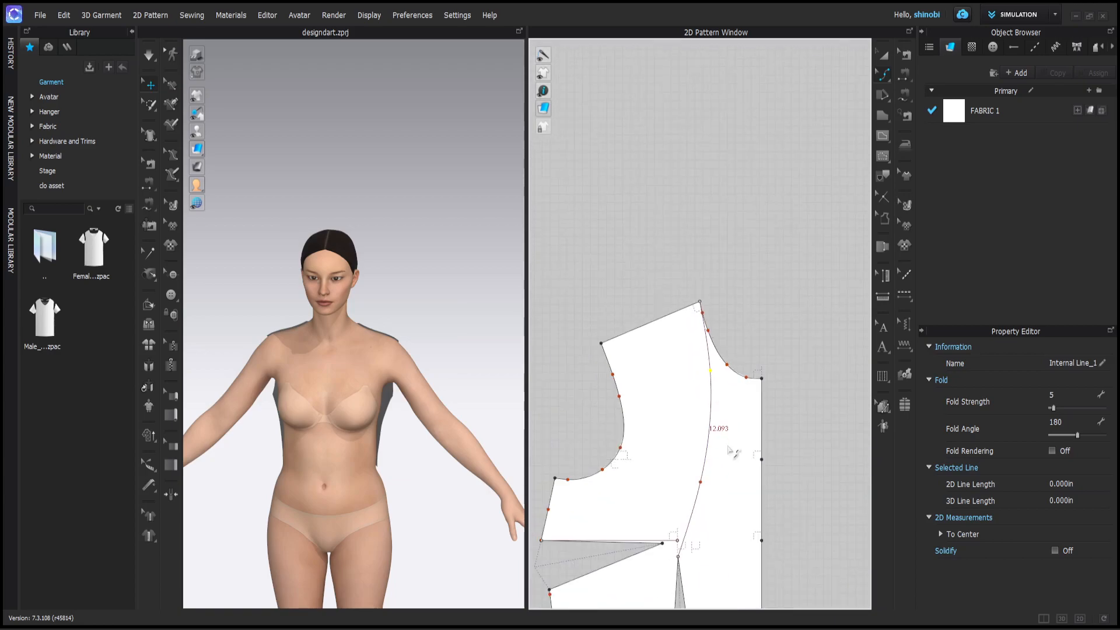
pyautogui.scroll(2, 707, 382)
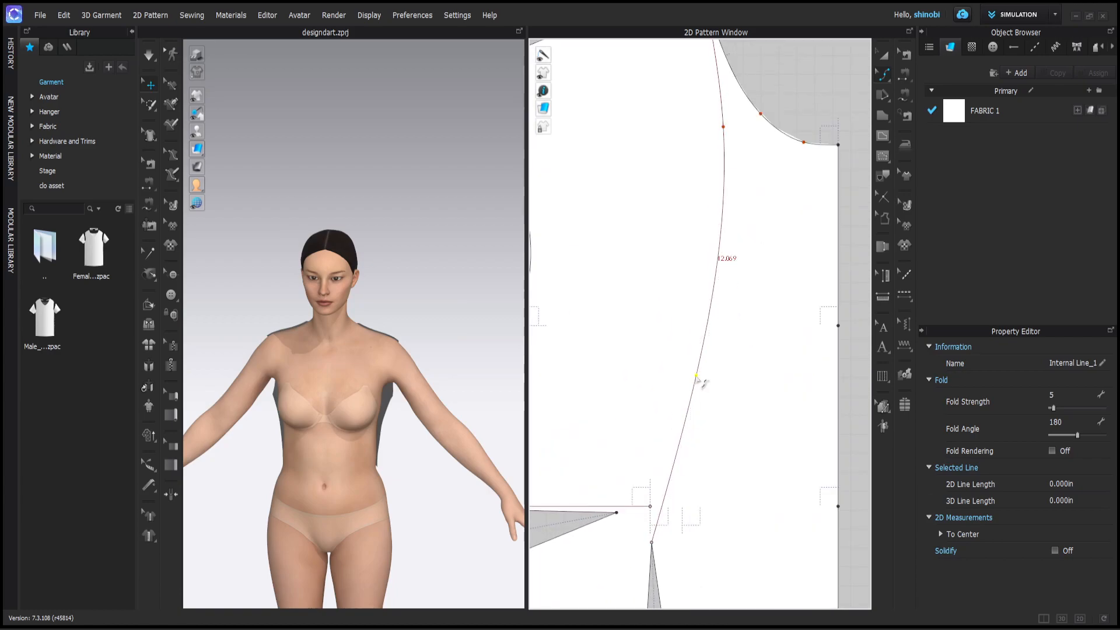
pyautogui.scroll(-3, 707, 382)
pyautogui.click(885, 74)
pyautogui.click(899, 80)
pyautogui.click(830, 187)
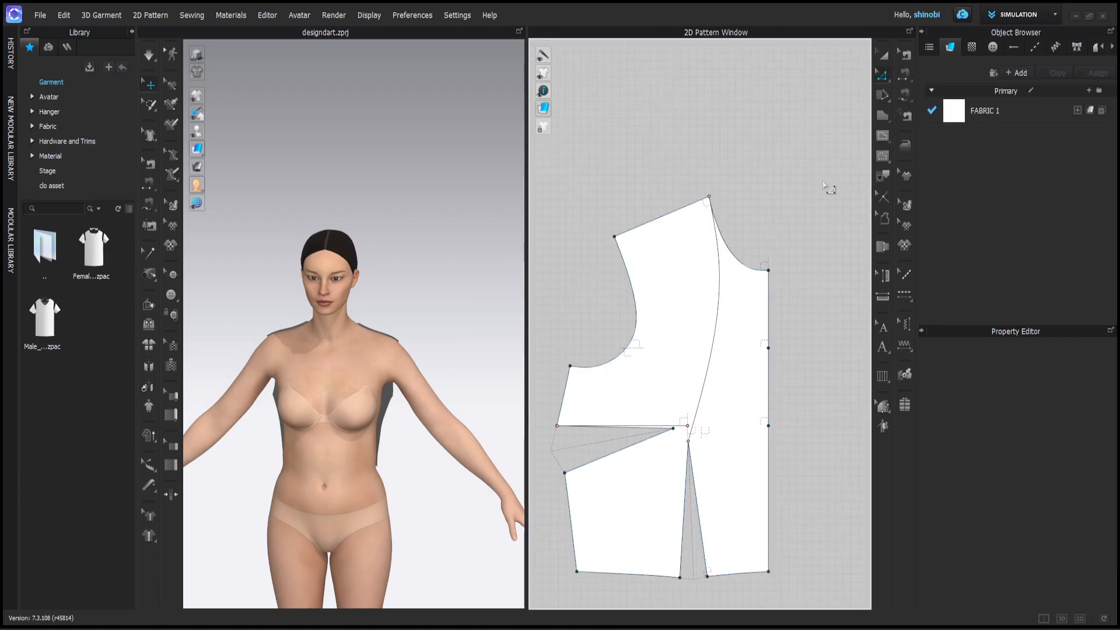
# - Split the centre-front edge with a point 3 in down
pyautogui.rightClick(770, 283)
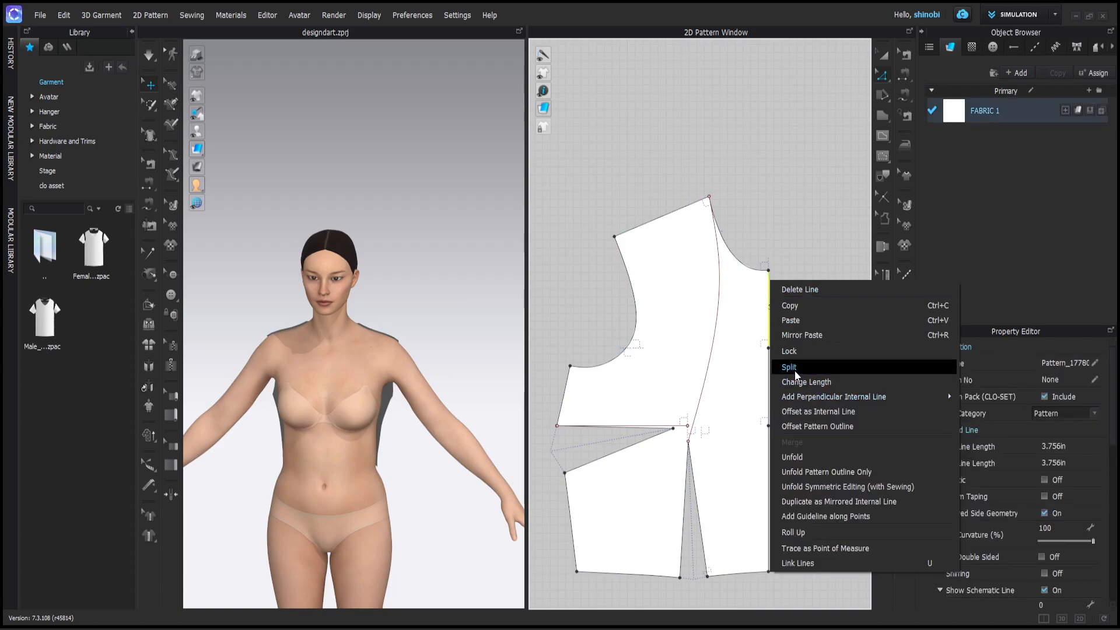
pyautogui.click(792, 367)
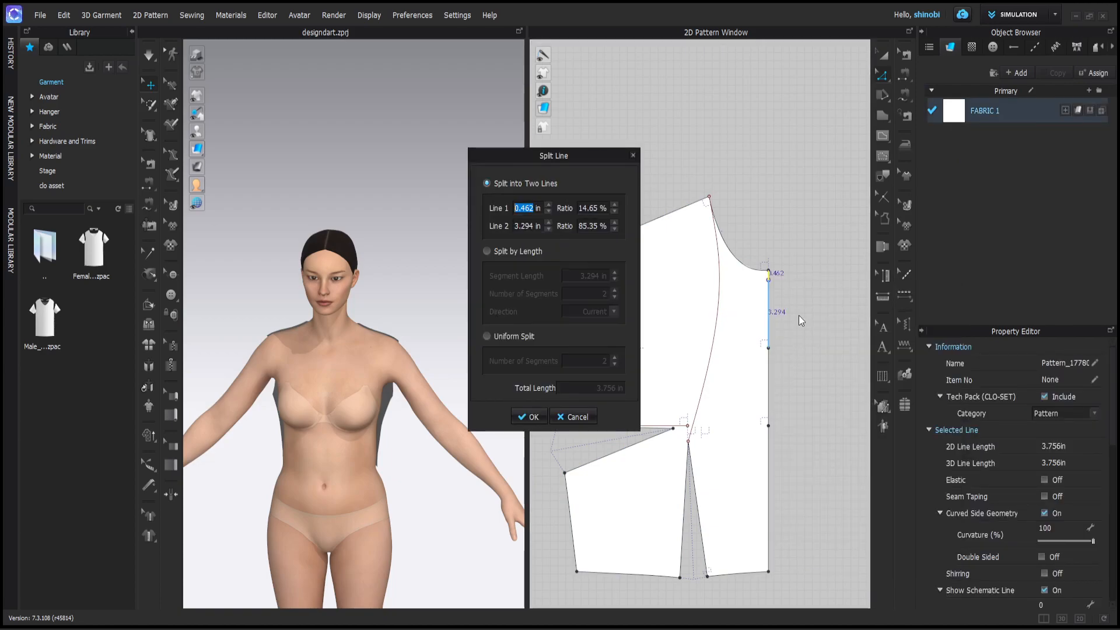
pyautogui.write('3')
pyautogui.press('Return')
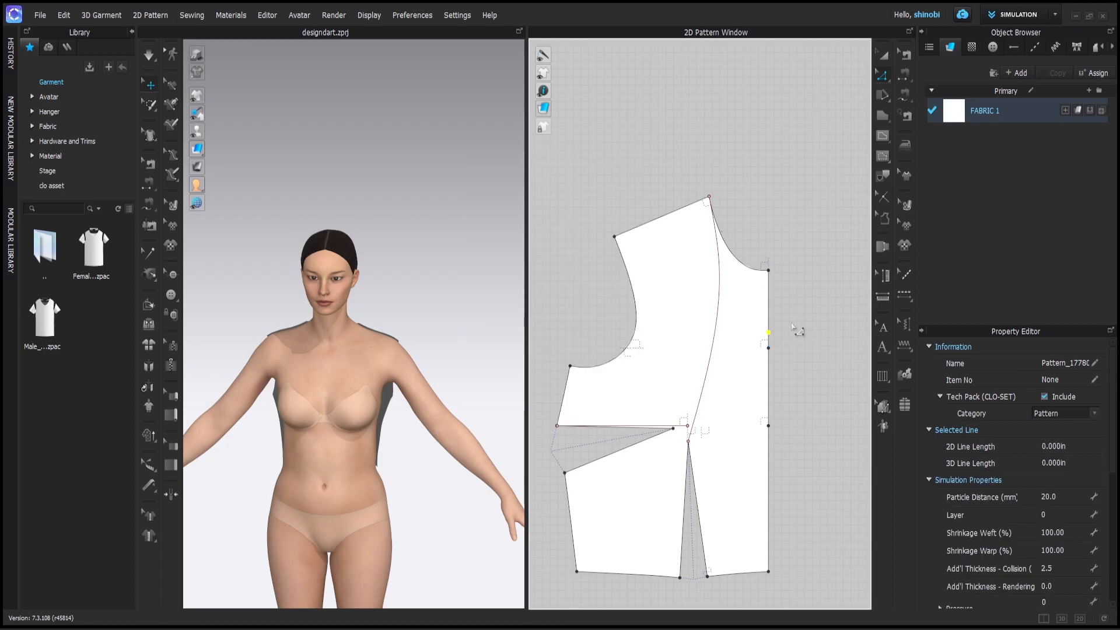
pyautogui.click(796, 328)
pyautogui.moveTo(810, 387); pyautogui.dragTo(805, 345, button='middle')
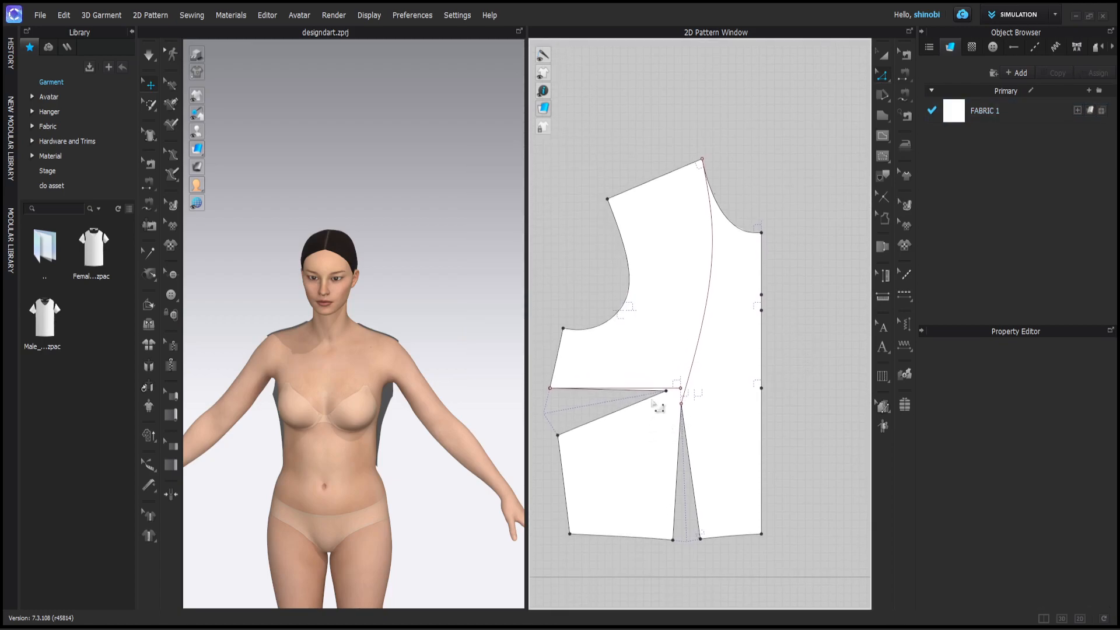
pyautogui.scroll(3, 675, 402)
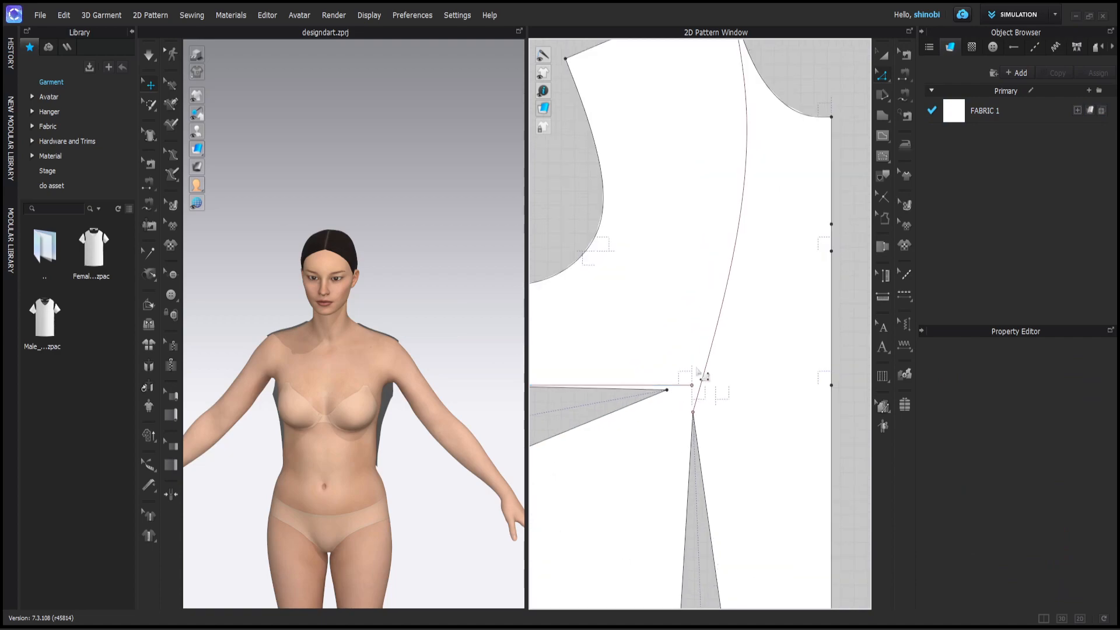
pyautogui.scroll(-1, 700, 380)
# - Offset the princess line as a new internal line 1.5 in away
pyautogui.rightClick(719, 338)
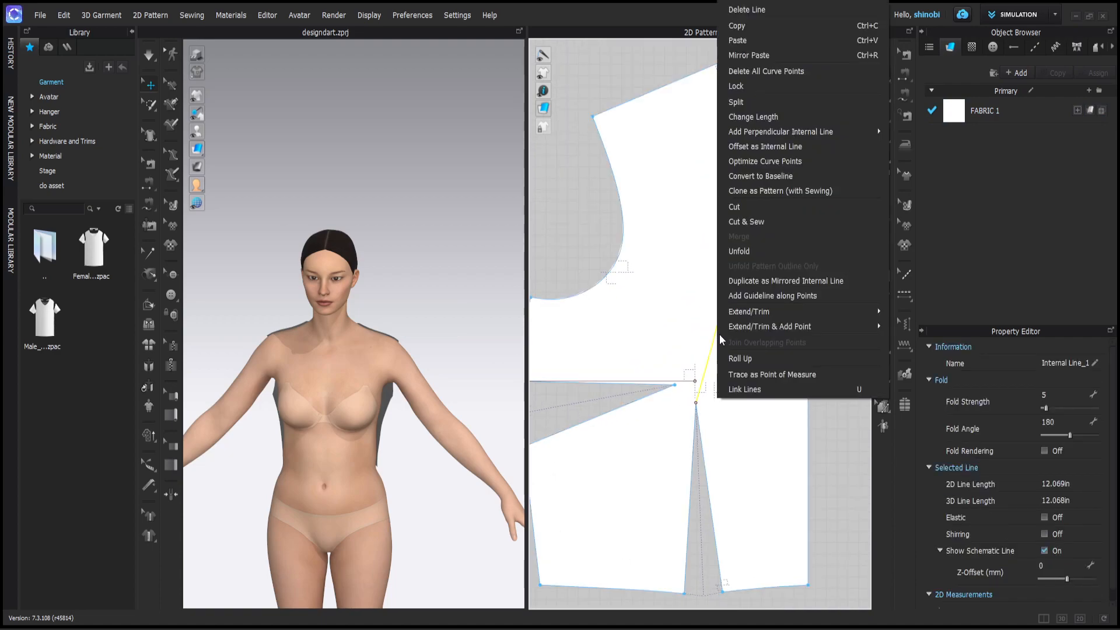
pyautogui.click(766, 146)
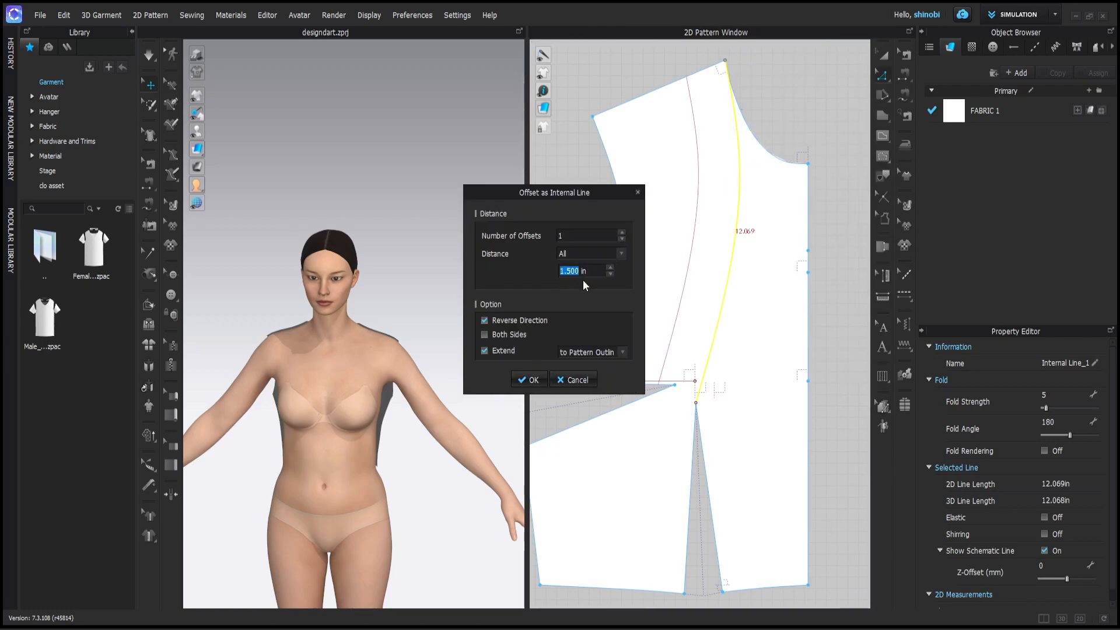
pyautogui.click(533, 380)
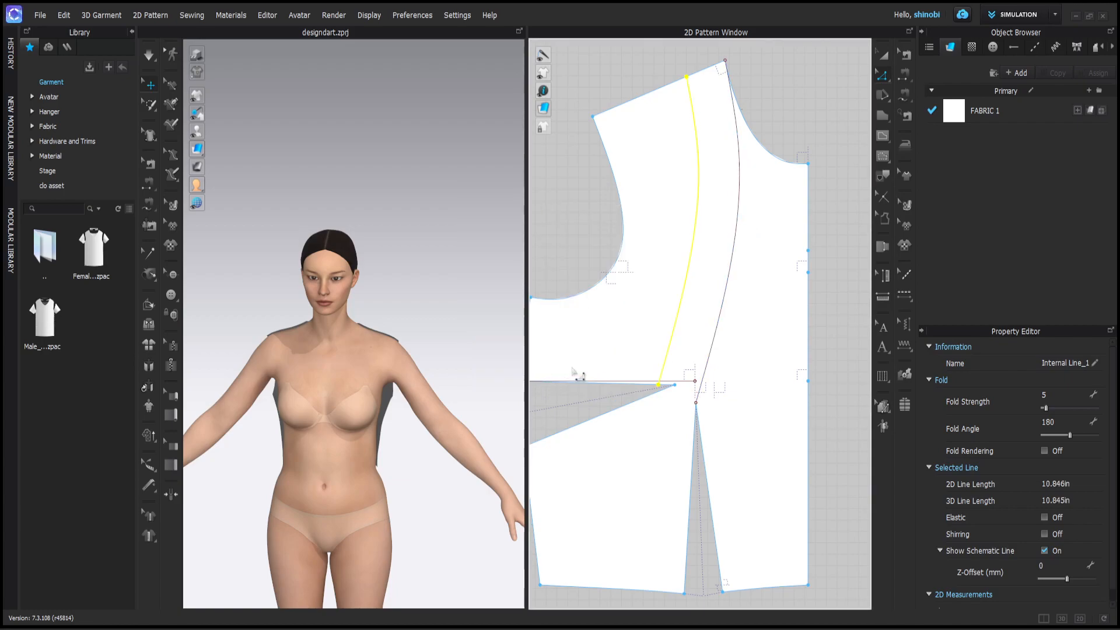
pyautogui.click(857, 309)
pyautogui.scroll(-3, 820, 339)
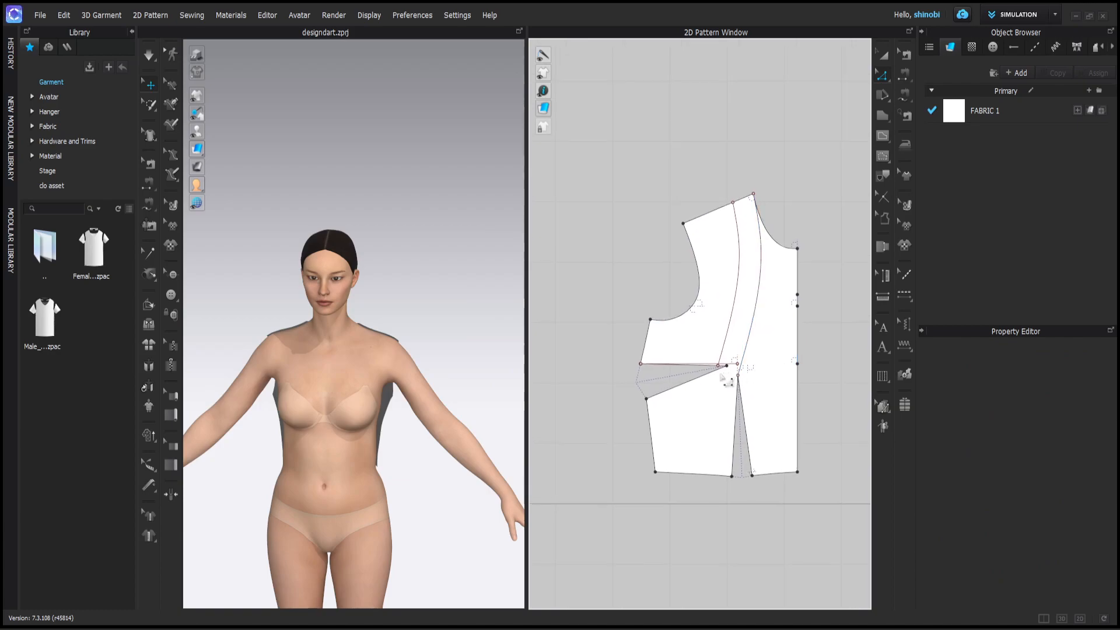
pyautogui.scroll(4, 727, 379)
pyautogui.scroll(2, 737, 368)
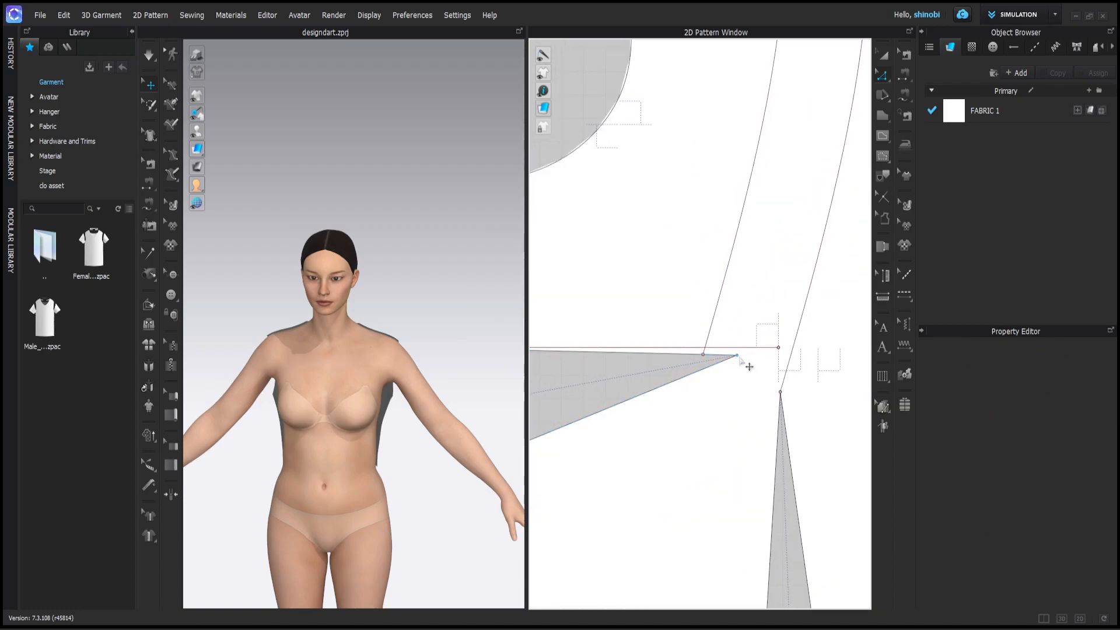
# - Add a 2 in perpendicular internal line from the centre-front split point
pyautogui.click(749, 366)
pyautogui.scroll(-3, 695, 354)
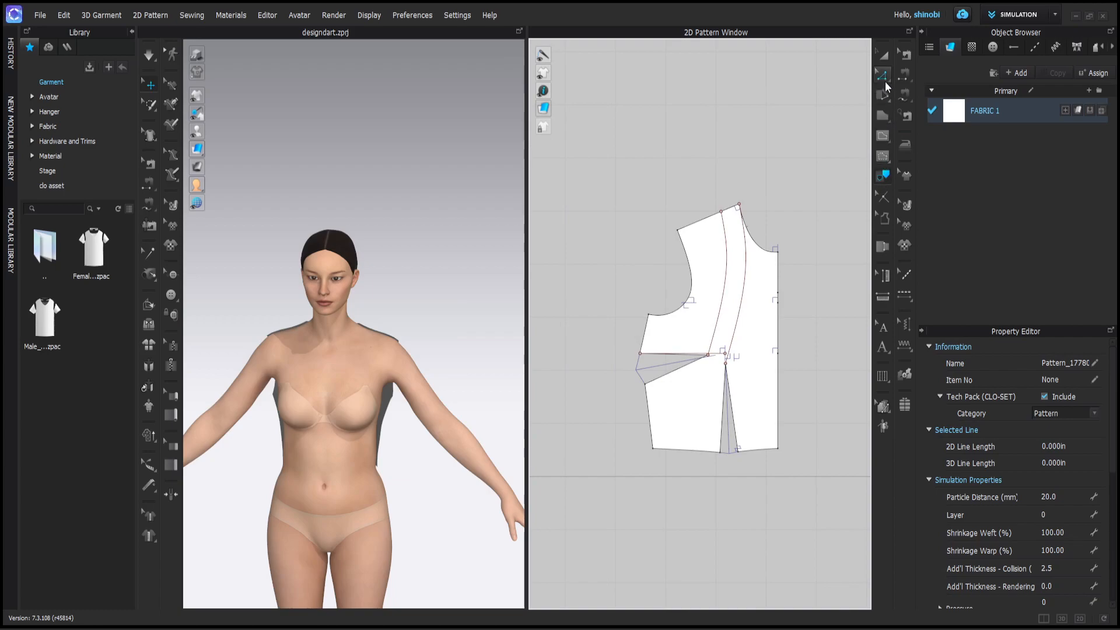
pyautogui.click(882, 138)
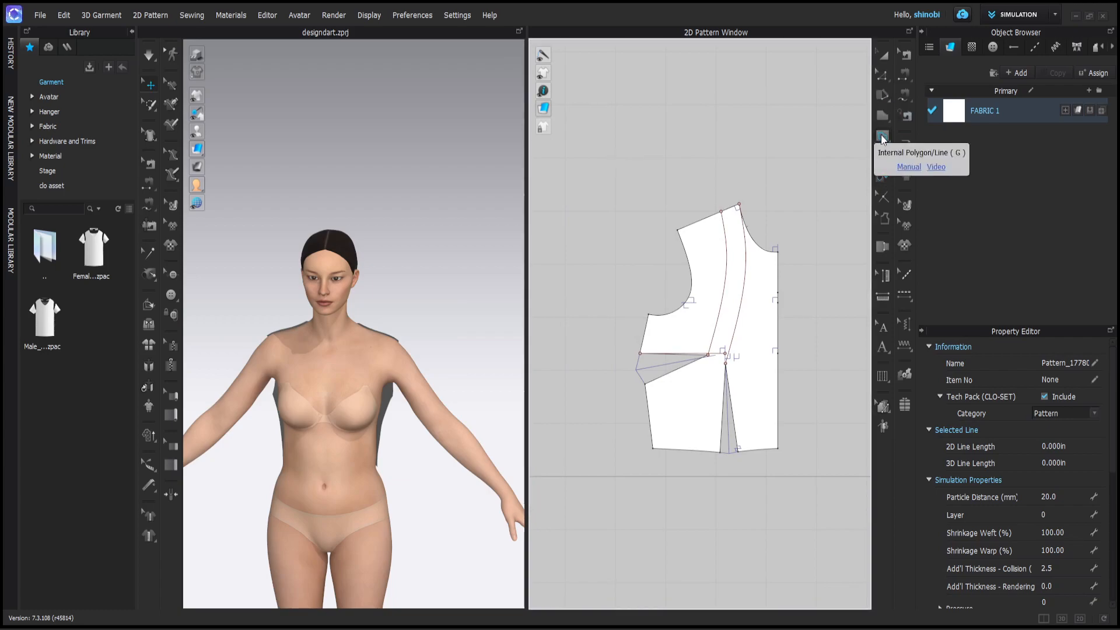
pyautogui.click(883, 74)
pyautogui.scroll(3, 782, 307)
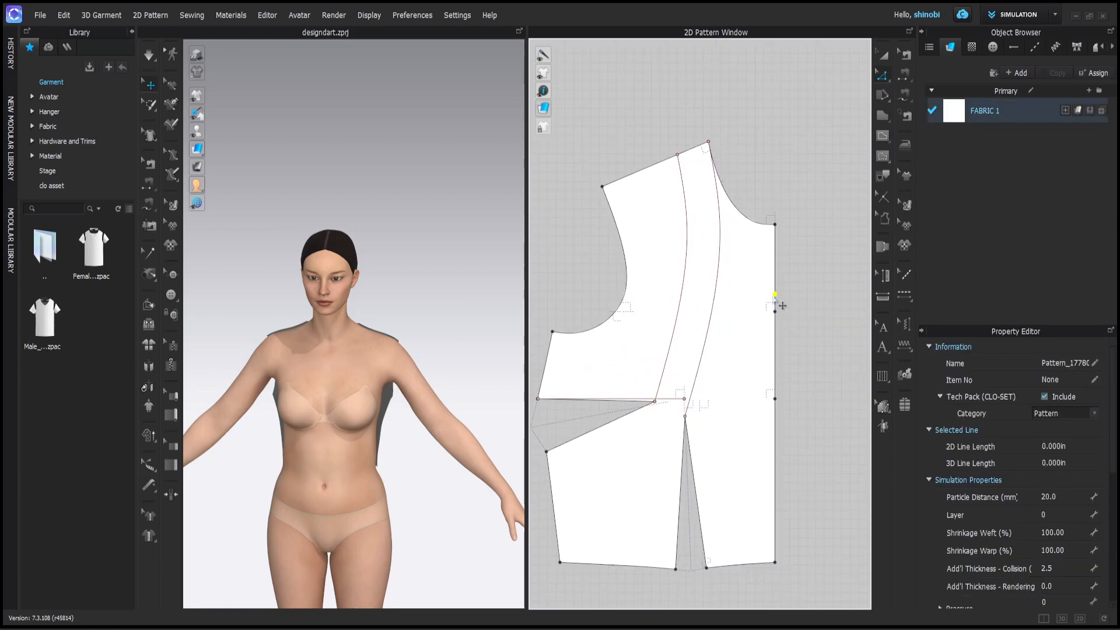
pyautogui.rightClick(775, 296)
pyautogui.moveTo(888, 396)
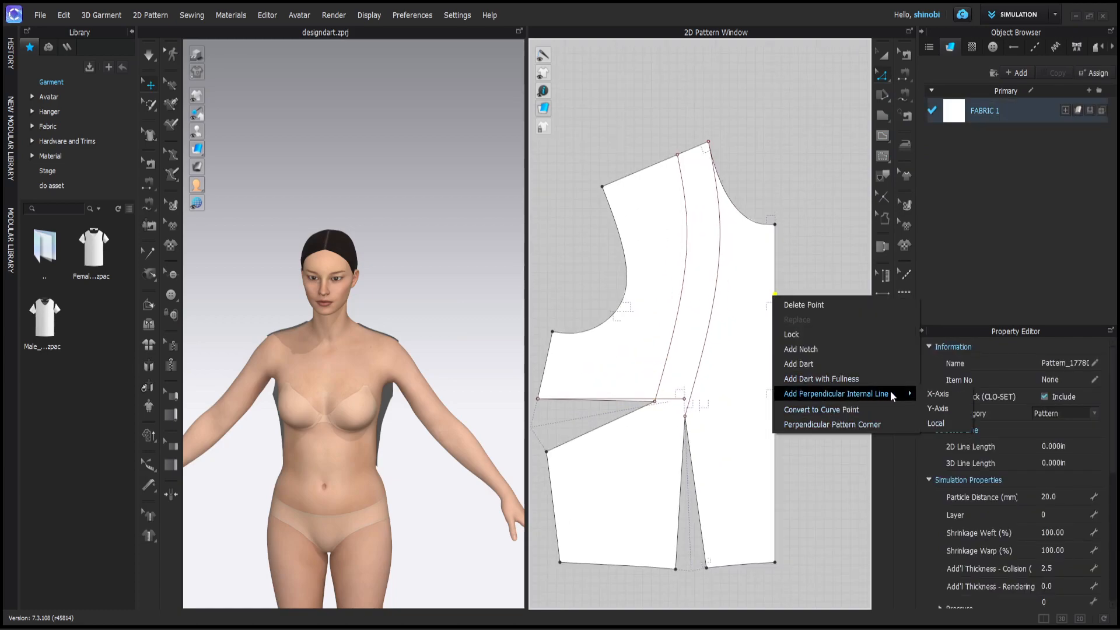
pyautogui.click(949, 408)
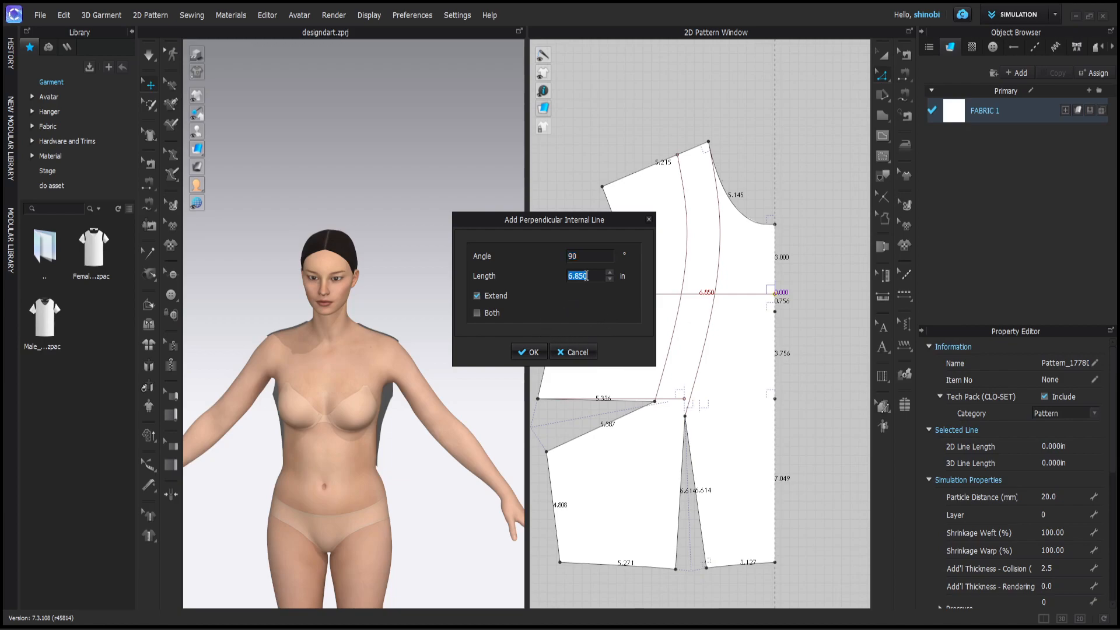
pyautogui.write('2')
pyautogui.press('Return')
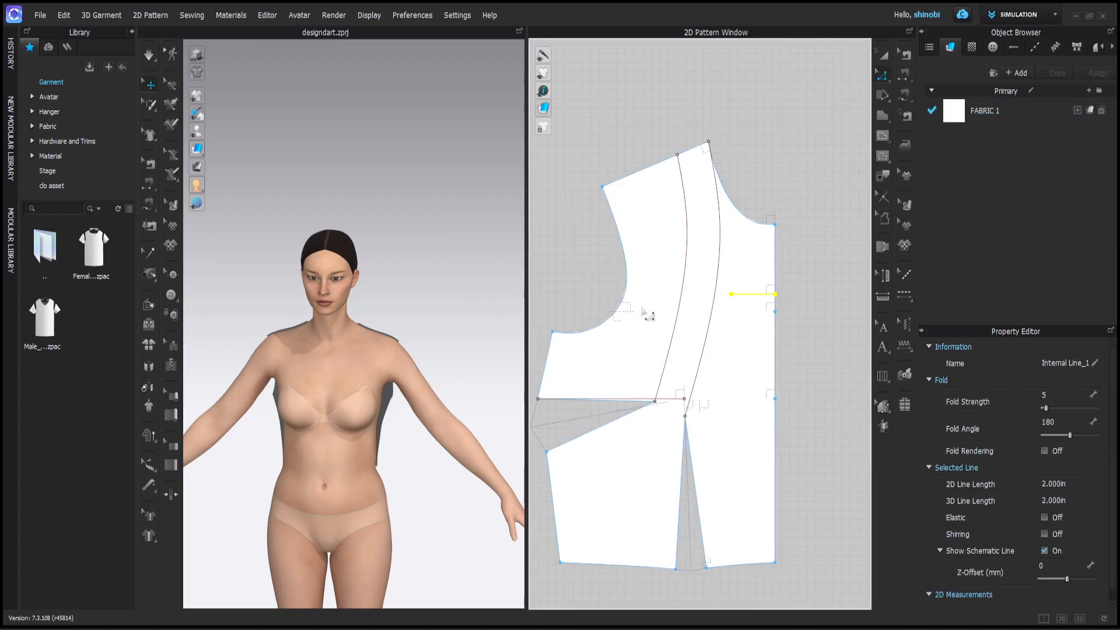
pyautogui.click(799, 279)
# - Extend the short line to the offset princess line and bend a curve upward from it
pyautogui.rightClick(731, 295)
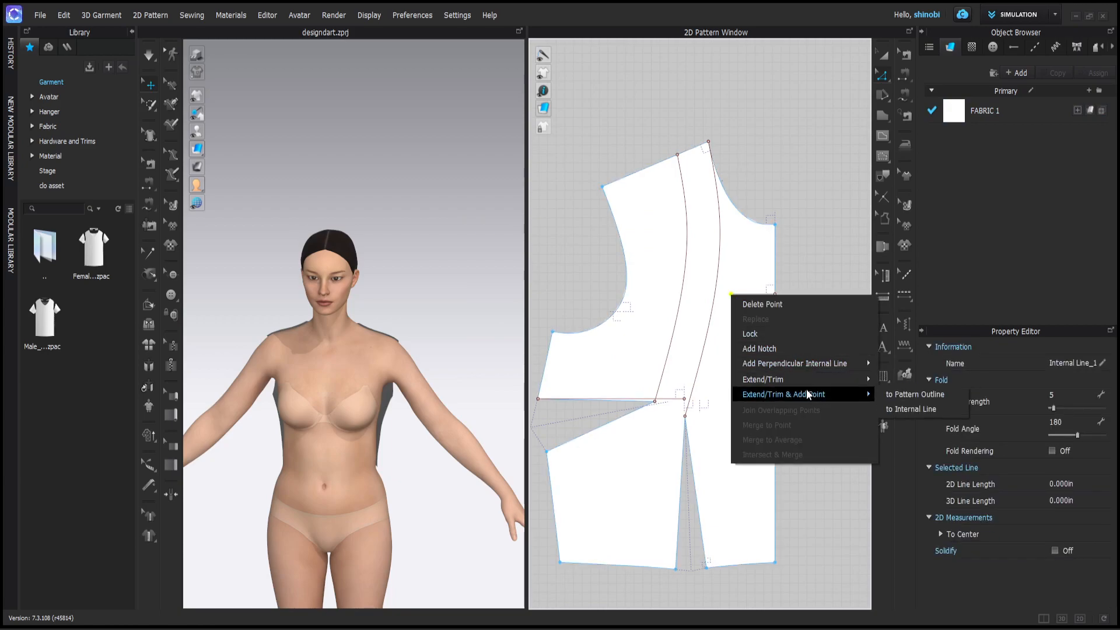
pyautogui.moveTo(862, 393)
pyautogui.click(901, 409)
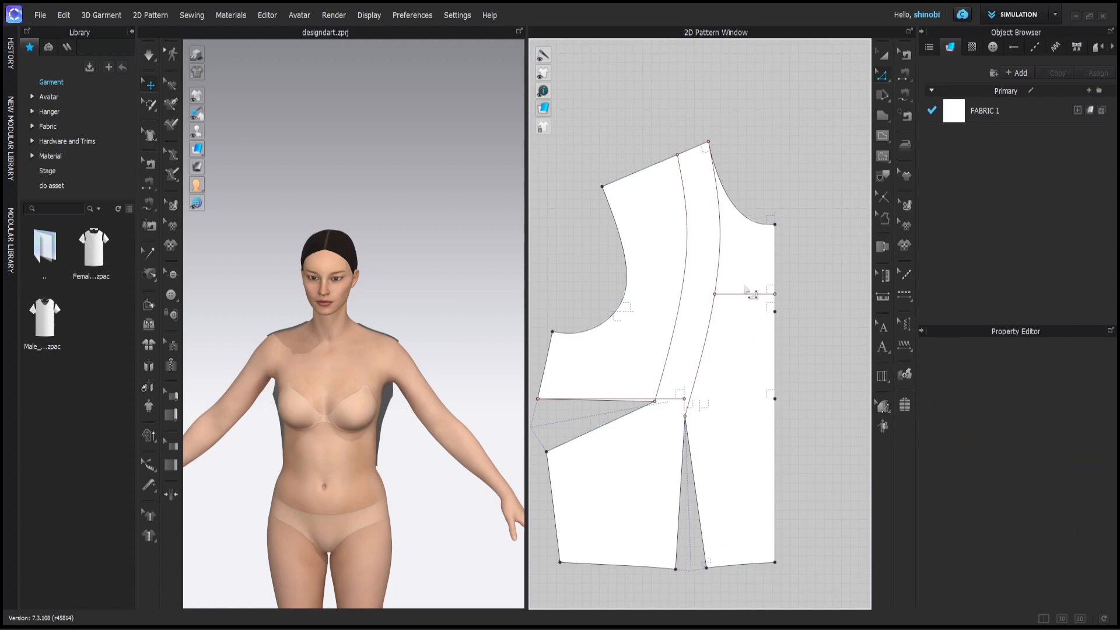
pyautogui.scroll(4, 752, 295)
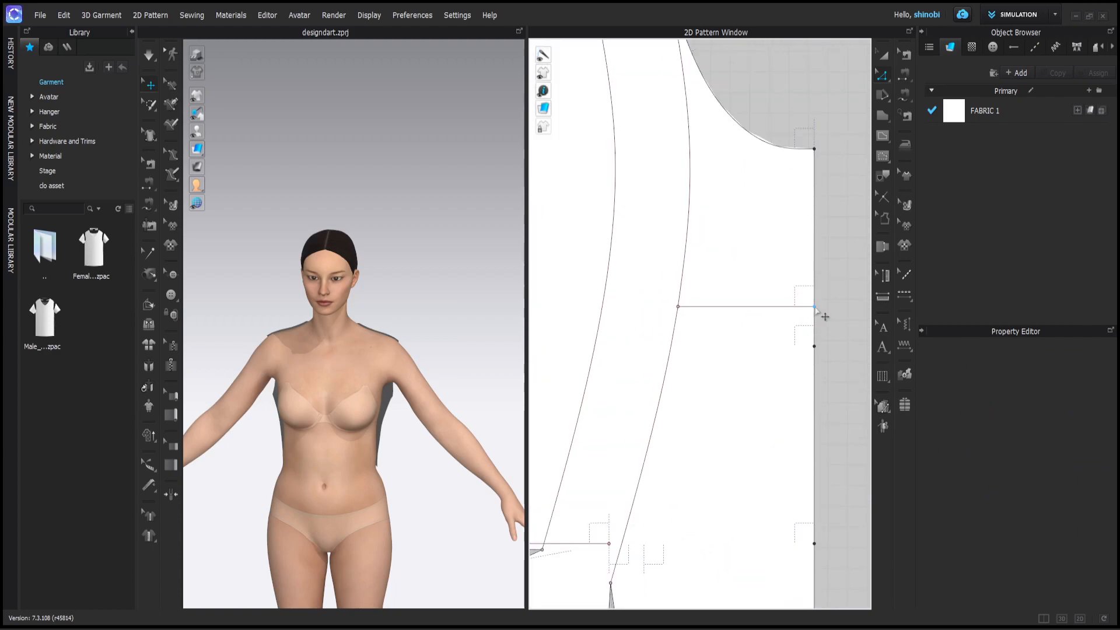
pyautogui.scroll(-4, 853, 257)
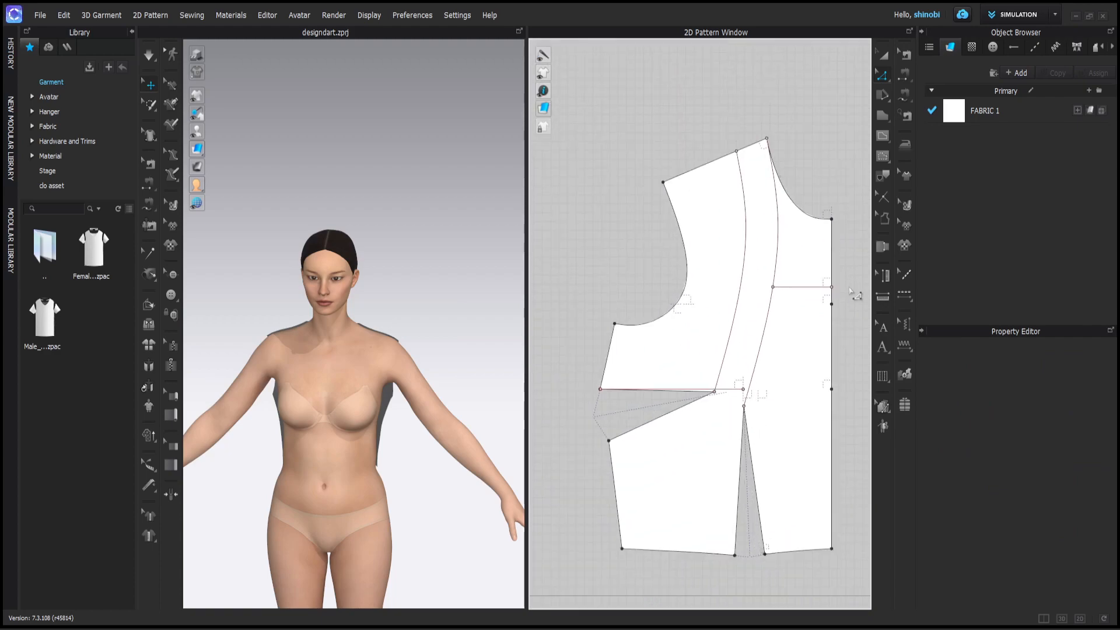
pyautogui.moveTo(849, 292); pyautogui.dragTo(834, 300, button='middle')
pyautogui.click(882, 135)
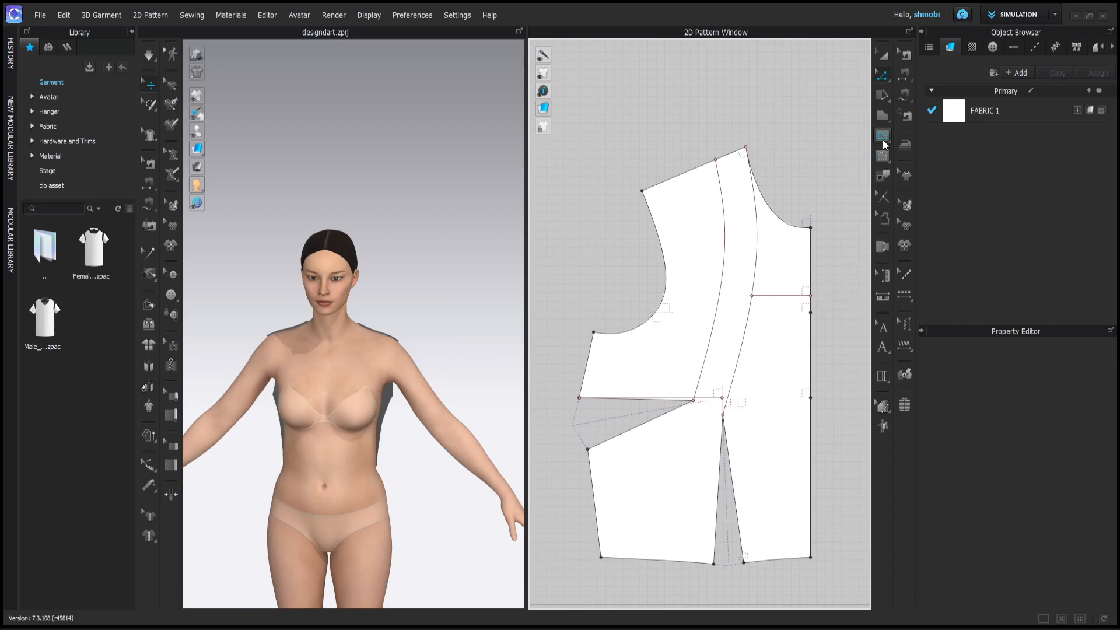
pyautogui.scroll(4, 814, 317)
pyautogui.moveTo(810, 317); pyautogui.dragTo(686, 269)
pyautogui.scroll(2, 685, 280)
# - Select the new curved line in curve-point editing mode
pyautogui.scroll(-2, 688, 269)
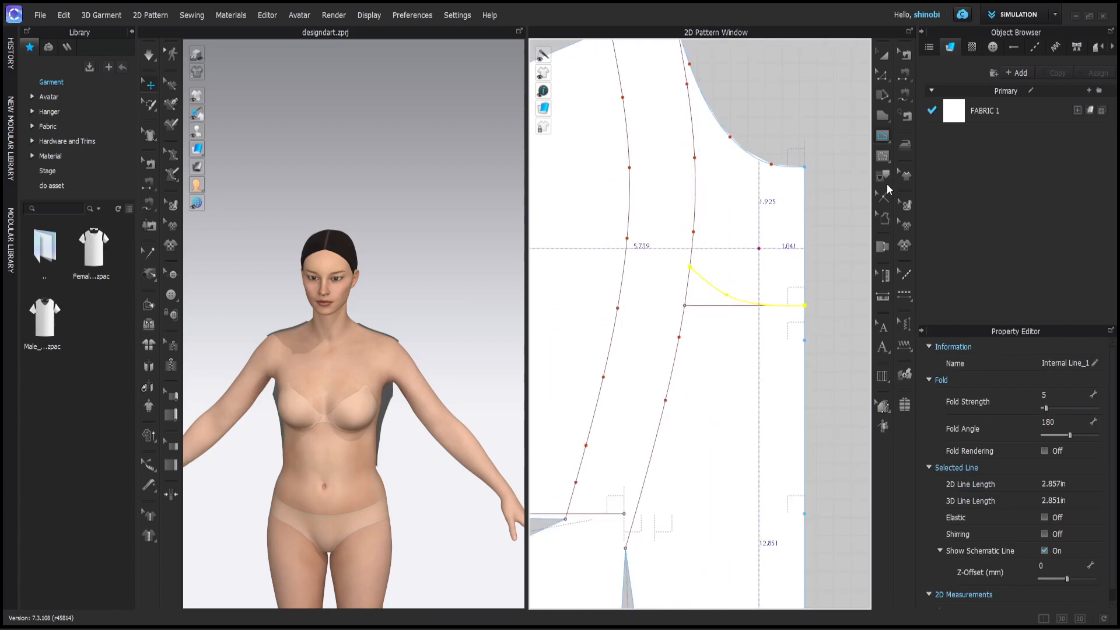
pyautogui.click(885, 97)
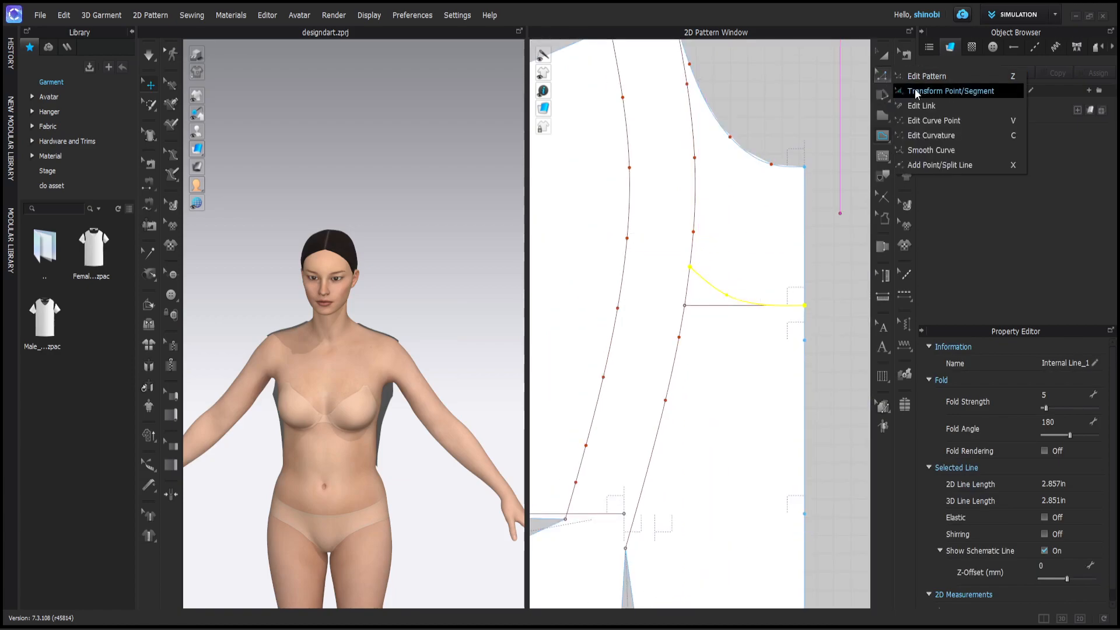
pyautogui.click(930, 112)
pyautogui.scroll(6, 810, 272)
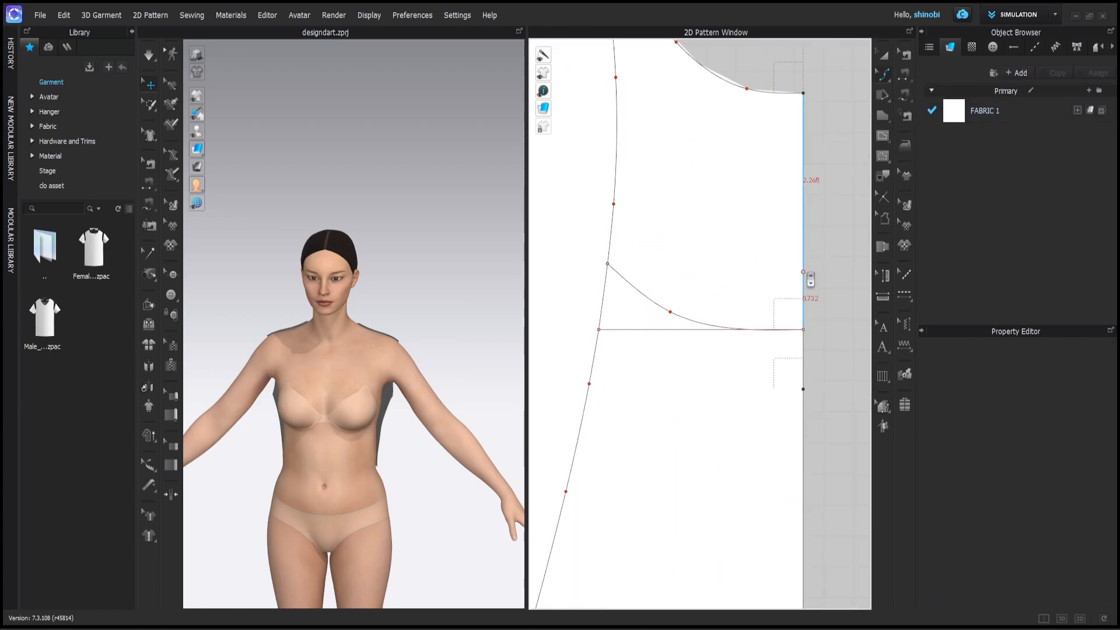
pyautogui.scroll(-2, 729, 385)
pyautogui.click(654, 353)
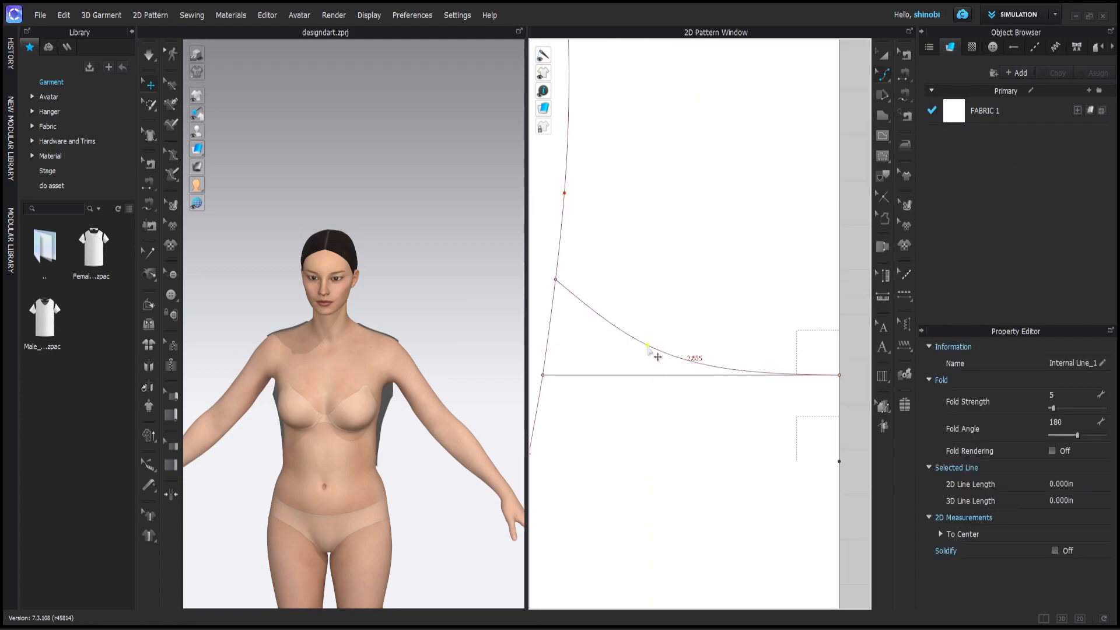
pyautogui.scroll(-3, 665, 353)
# - Extend the curved line's loose end to meet the princess line
pyautogui.click(885, 76)
pyautogui.click(922, 78)
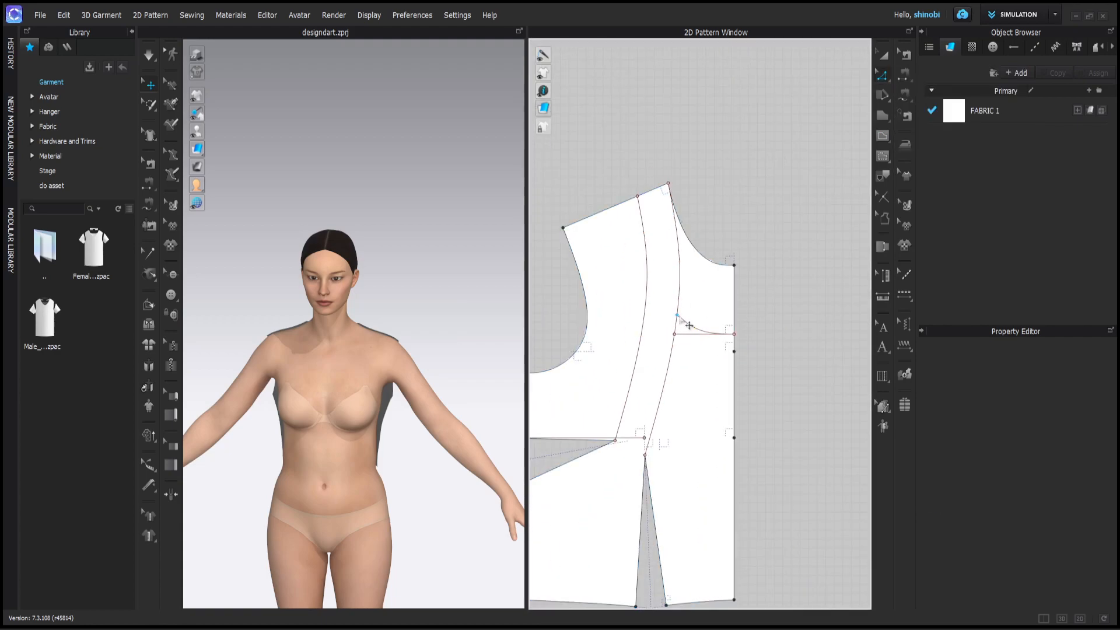
pyautogui.scroll(-3, 681, 316)
pyautogui.rightClick(710, 333)
pyautogui.moveTo(775, 401)
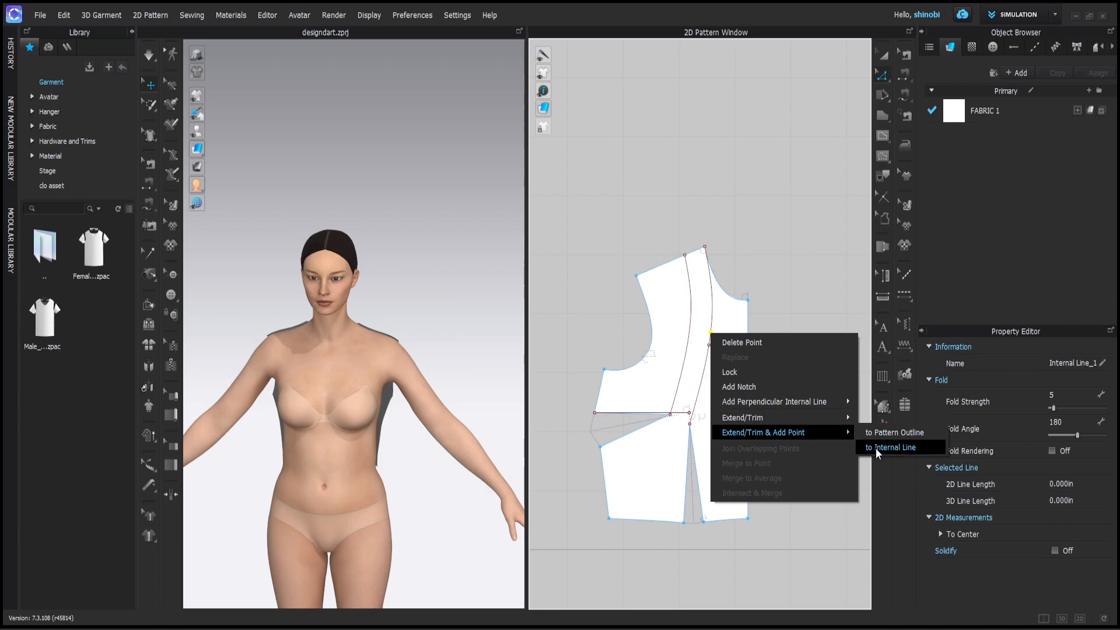
pyautogui.moveTo(849, 433)
pyautogui.click(875, 448)
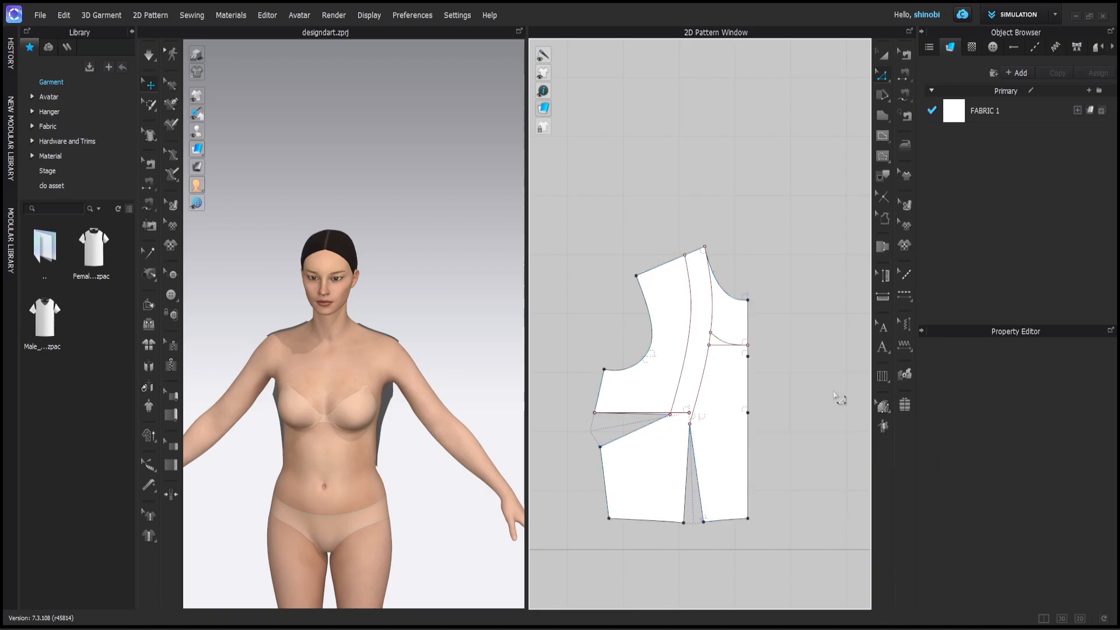
# - Trace the centre panel outline: curved line, centre-front edge, lower side seam and both dart legs
pyautogui.click(711, 326)
pyautogui.keyDown('shift'); pyautogui.click(719, 340); pyautogui.keyUp('shift')
pyautogui.keyDown('shift'); pyautogui.click(747, 371); pyautogui.keyUp('shift')
pyautogui.scroll(5, 750, 361)
pyautogui.keyDown('shift'); pyautogui.click(748, 351); pyautogui.keyUp('shift')
pyautogui.scroll(-4, 756, 368)
pyautogui.keyDown('shift'); pyautogui.click(748, 541); pyautogui.keyUp('shift')
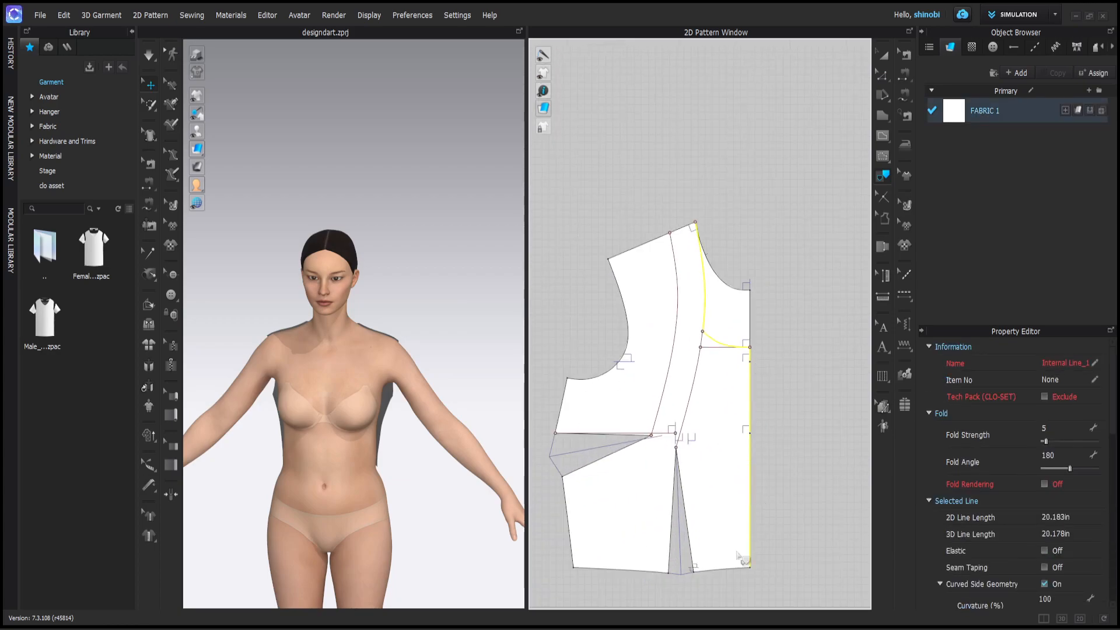
pyautogui.keyDown('shift'); pyautogui.click(568, 523); pyautogui.keyUp('shift')
pyautogui.keyDown('shift'); pyautogui.click(625, 447); pyautogui.keyUp('shift')
pyautogui.scroll(5, 640, 432)
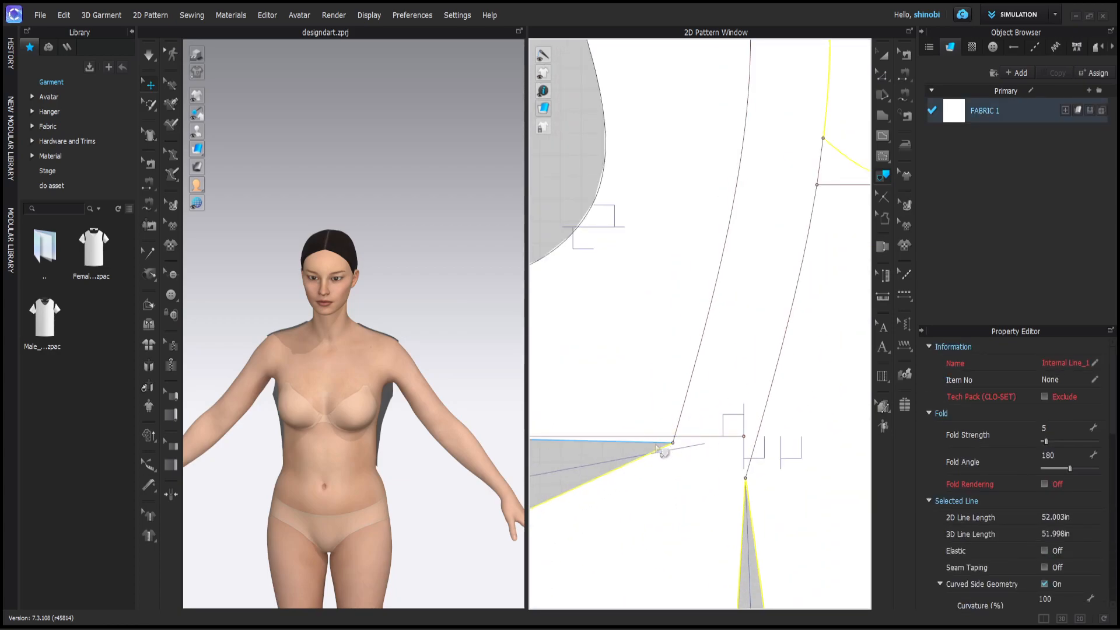
pyautogui.keyDown('shift'); pyautogui.click(660, 445); pyautogui.keyUp('shift')
pyautogui.scroll(-6, 683, 448)
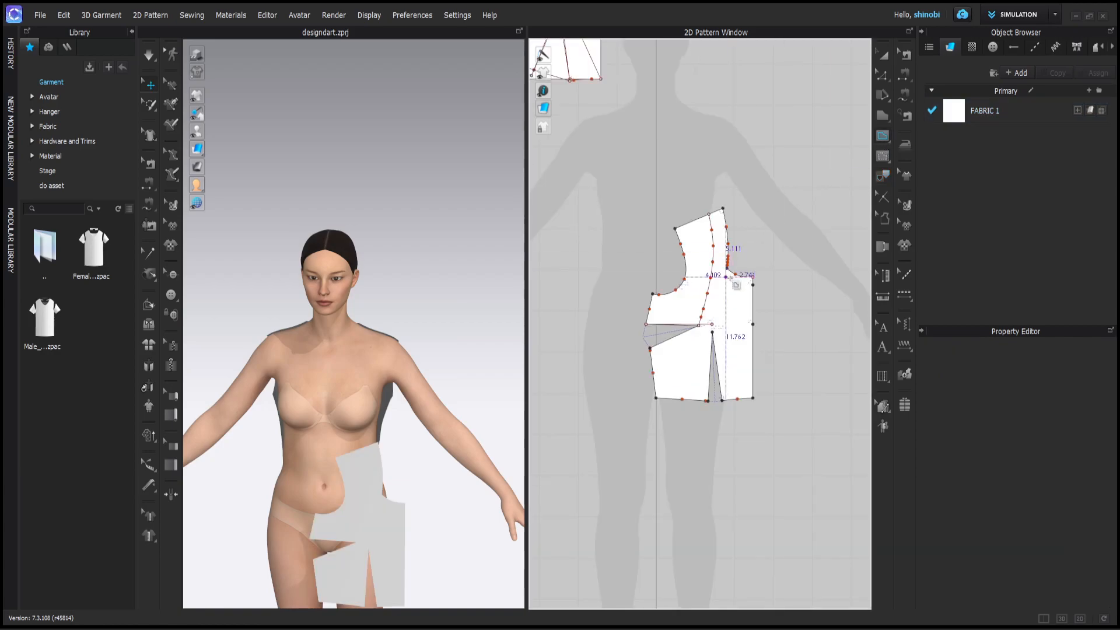
pyautogui.scroll(5, 725, 260)
# - Draw a 6.276 in internal line from the neckline to the dart tip, bent slightly right
pyautogui.click(723, 245)
pyautogui.keyDown('ctrl'); pyautogui.click(714, 298); pyautogui.keyUp('ctrl')
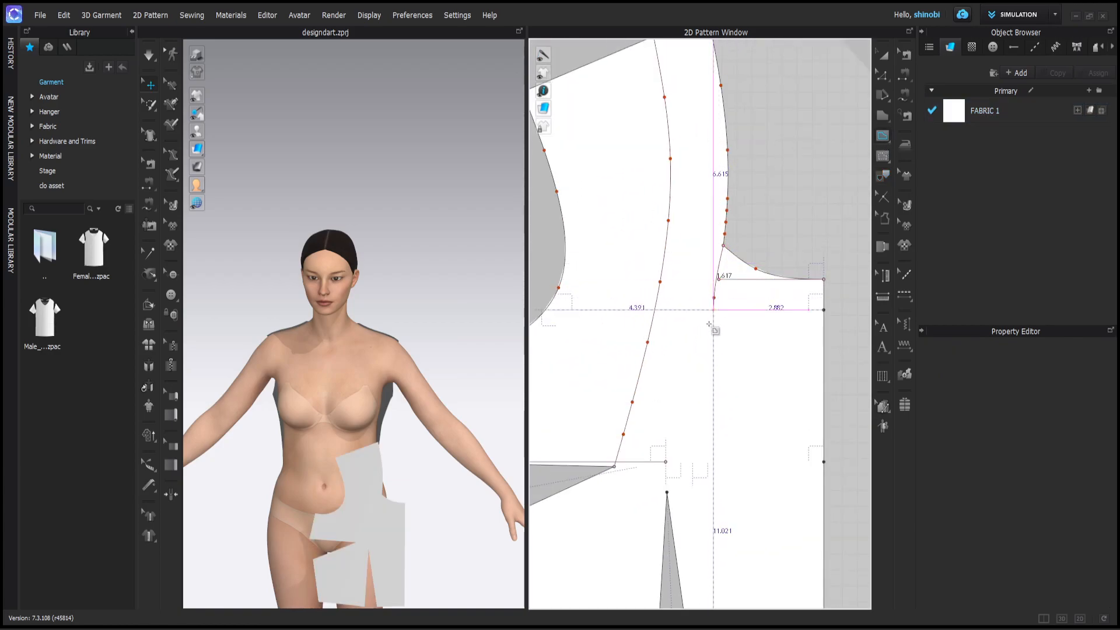
pyautogui.doubleClick(667, 492)
pyautogui.scroll(5, 722, 294)
pyautogui.click(883, 76)
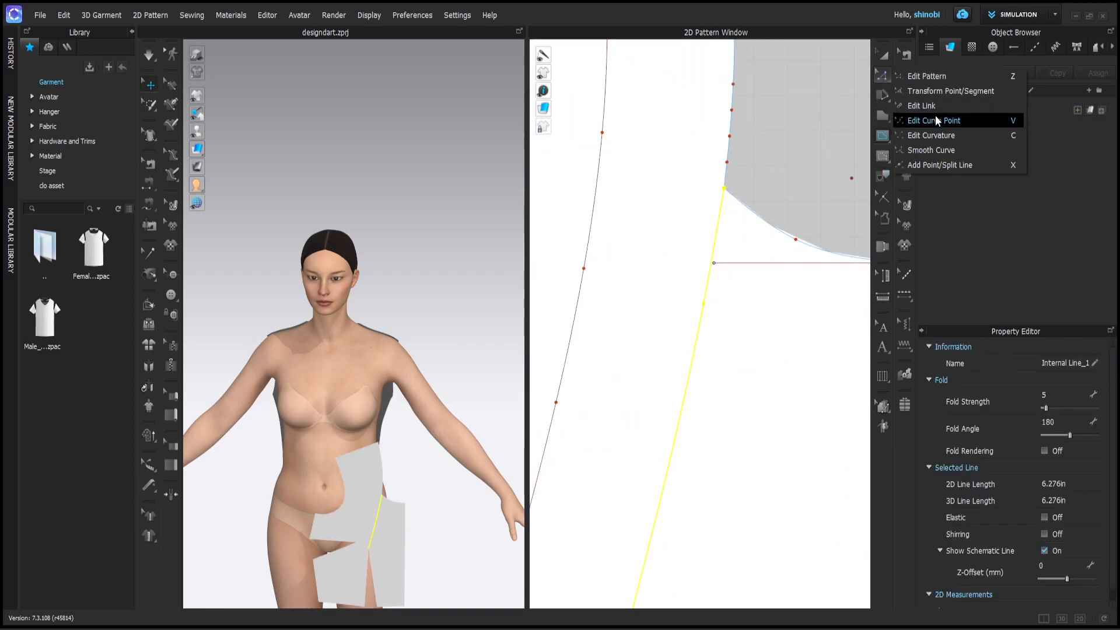
pyautogui.click(936, 119)
pyautogui.moveTo(703, 304); pyautogui.dragTo(706, 349)
pyautogui.scroll(-8, 710, 356)
pyautogui.press('Escape')
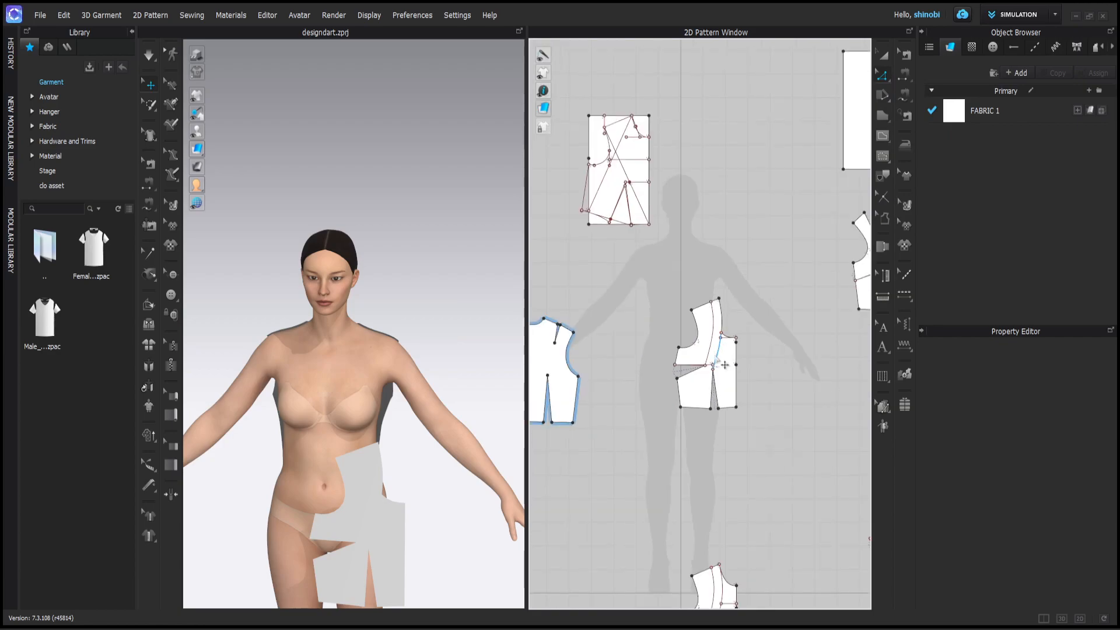
# - Cut the front bodice along the curved internal line and the second bodice line
pyautogui.click(719, 352)
pyautogui.rightClick(719, 353)
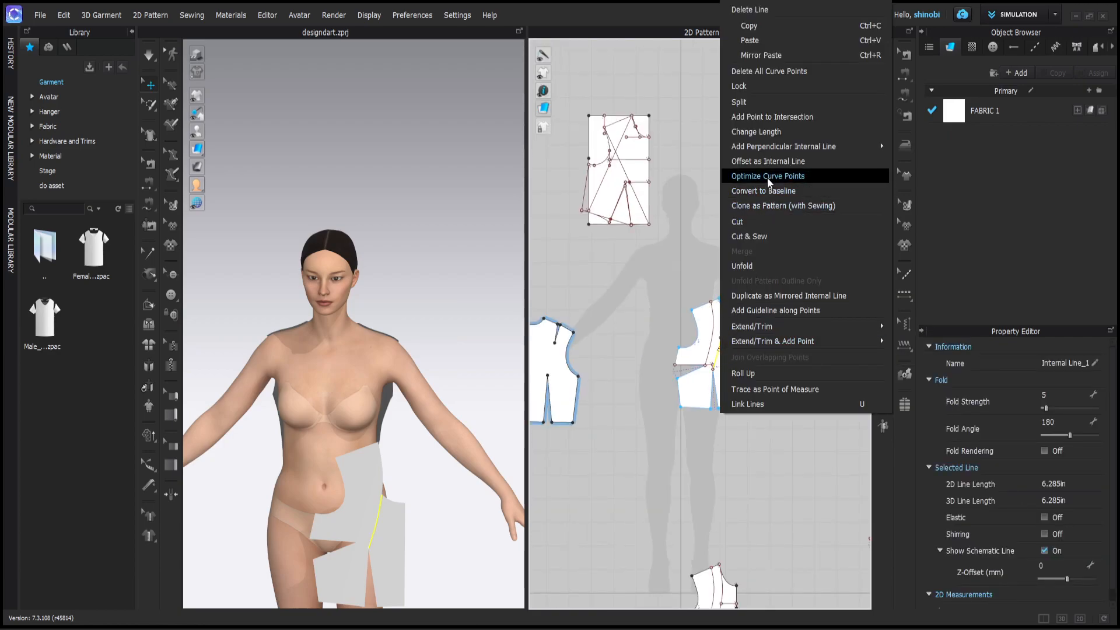
pyautogui.click(751, 223)
pyautogui.scroll(6, 715, 350)
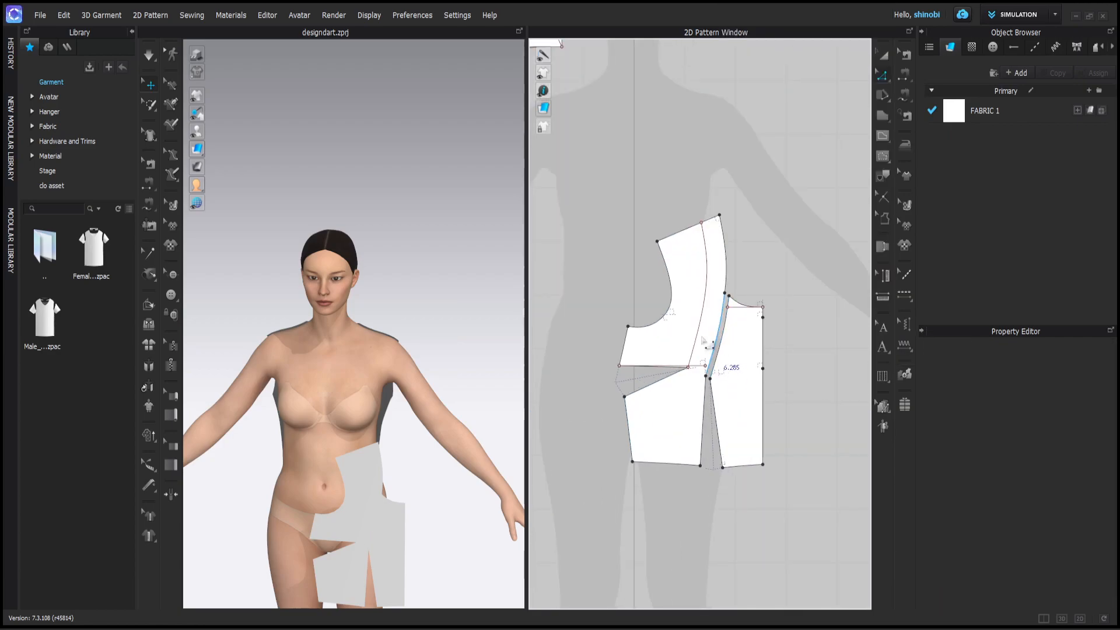
pyautogui.rightClick(706, 331)
pyautogui.click(723, 220)
pyautogui.scroll(4, 705, 368)
# - Merge the lower pieces onto the new panels along two pairs of matching edges
pyautogui.click(707, 357)
pyautogui.keyDown('shift'); pyautogui.click(716, 375); pyautogui.keyUp('shift')
pyautogui.rightClick(708, 369)
pyautogui.moveTo(736, 296)
pyautogui.click(734, 207)
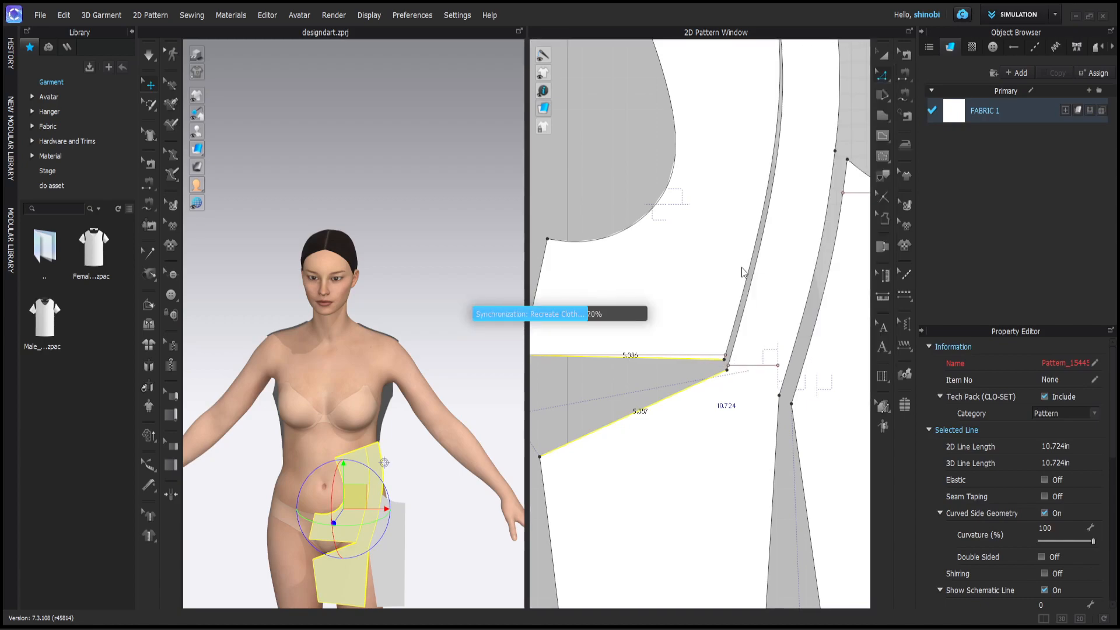
pyautogui.scroll(-4, 746, 292)
pyautogui.click(760, 412)
pyautogui.keyDown('shift'); pyautogui.click(787, 416); pyautogui.keyUp('shift')
pyautogui.rightClick(784, 416)
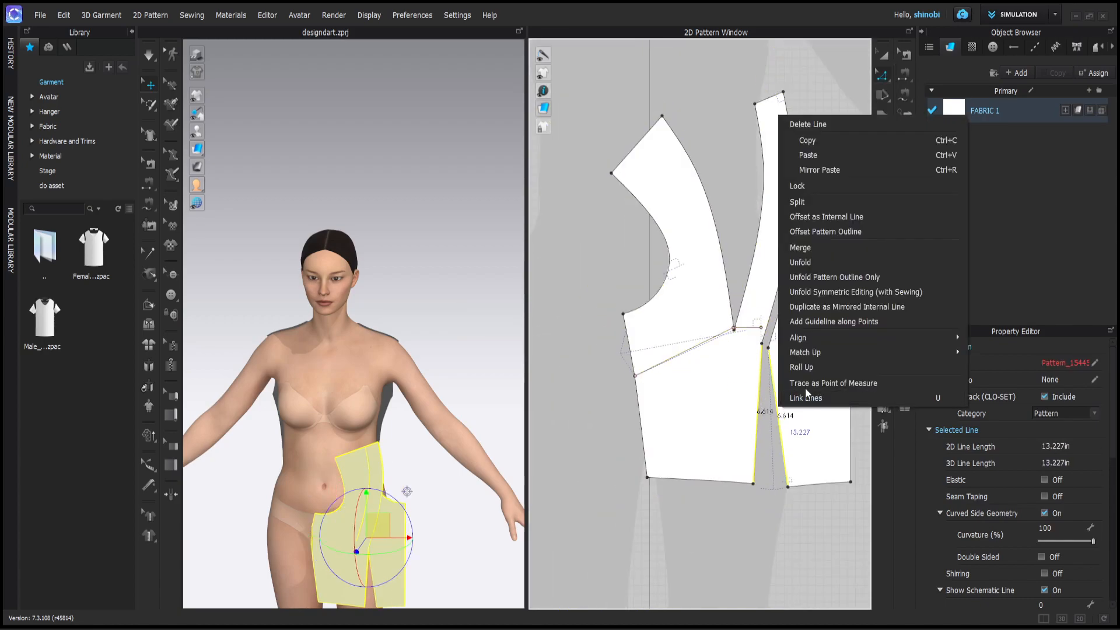
pyautogui.click(804, 245)
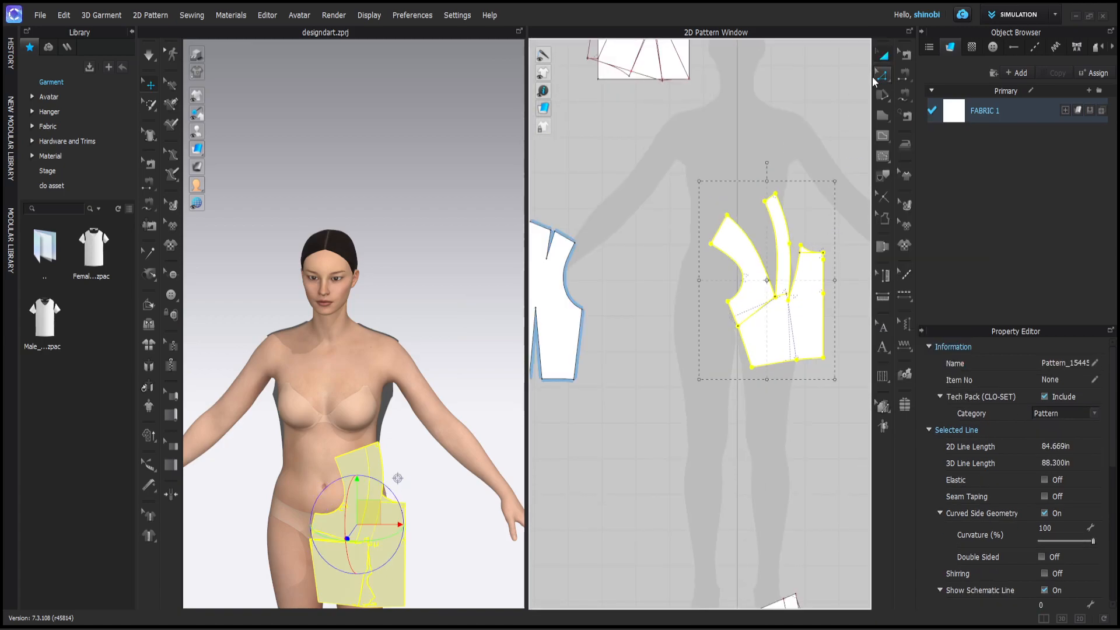
# - Rotate the front panels upright and delete the short leftover internal line
pyautogui.moveTo(767, 162); pyautogui.dragTo(787, 162)
pyautogui.click(793, 149)
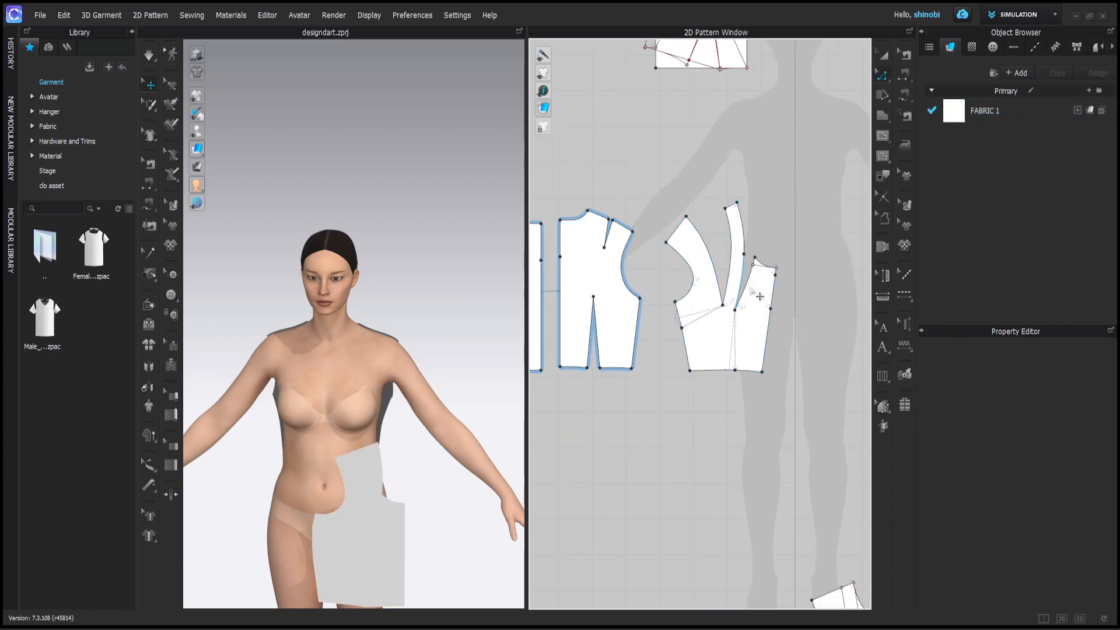
pyautogui.click(763, 268)
pyautogui.press('Delete')
pyautogui.moveTo(782, 293); pyautogui.dragTo(786, 327, button='middle')
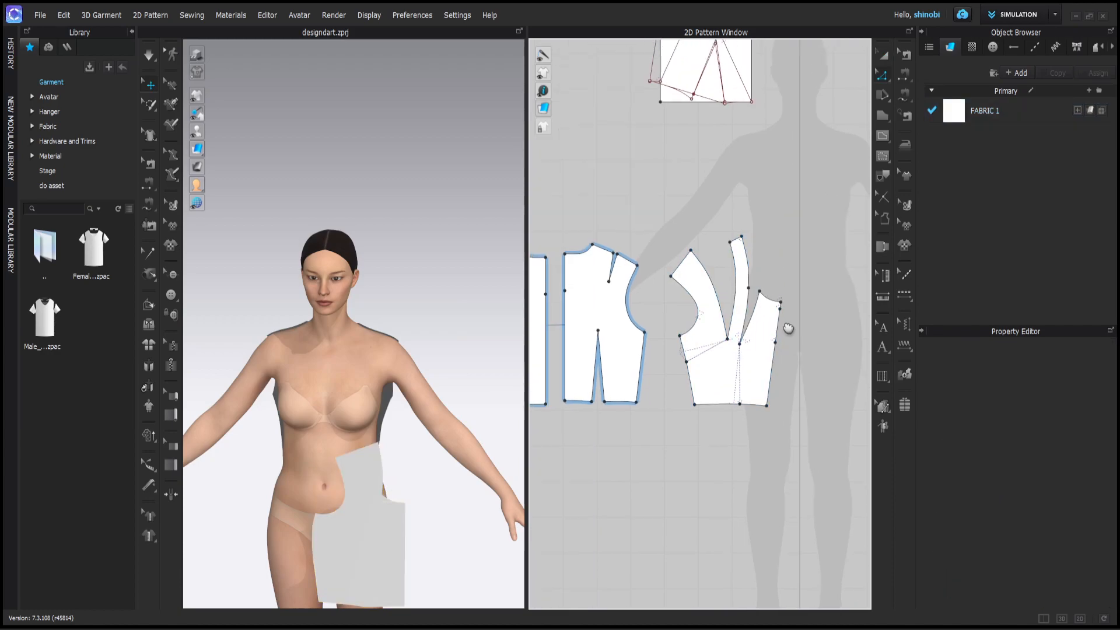
# - Sew the front side seam to the back side seam with Free Sewing
pyautogui.click(905, 97)
pyautogui.click(678, 337)
pyautogui.click(694, 404)
pyautogui.click(644, 332)
pyautogui.click(638, 403)
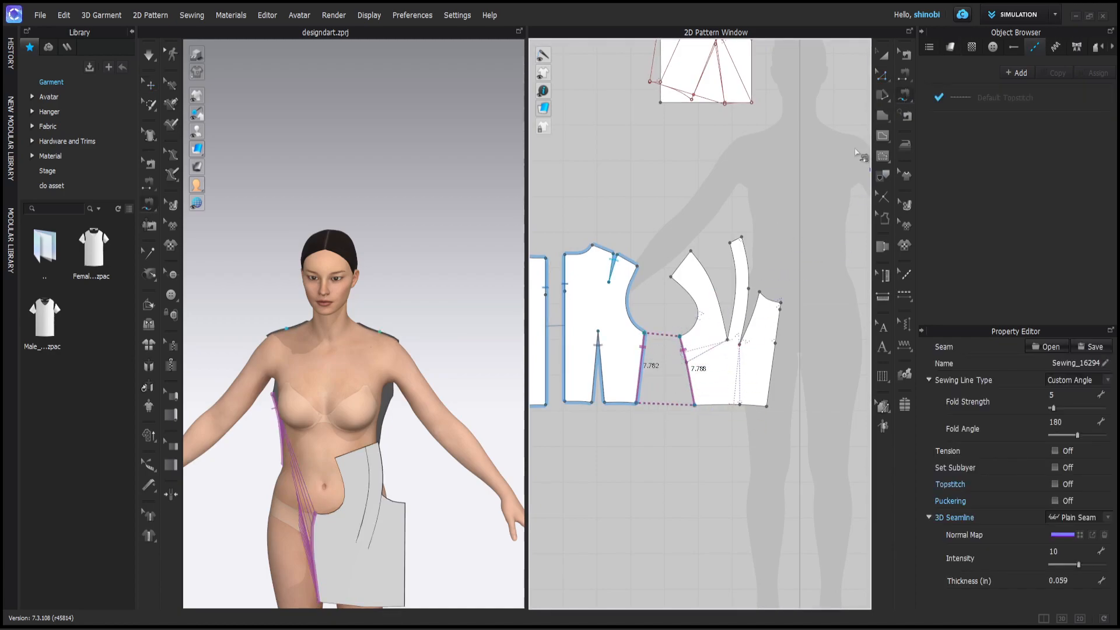
# - Sew the two legs of each of the two darts together
pyautogui.click(691, 252)
pyautogui.click(727, 339)
pyautogui.click(731, 242)
pyautogui.click(739, 342)
pyautogui.click(748, 289)
pyautogui.click(739, 344)
pyautogui.click(759, 292)
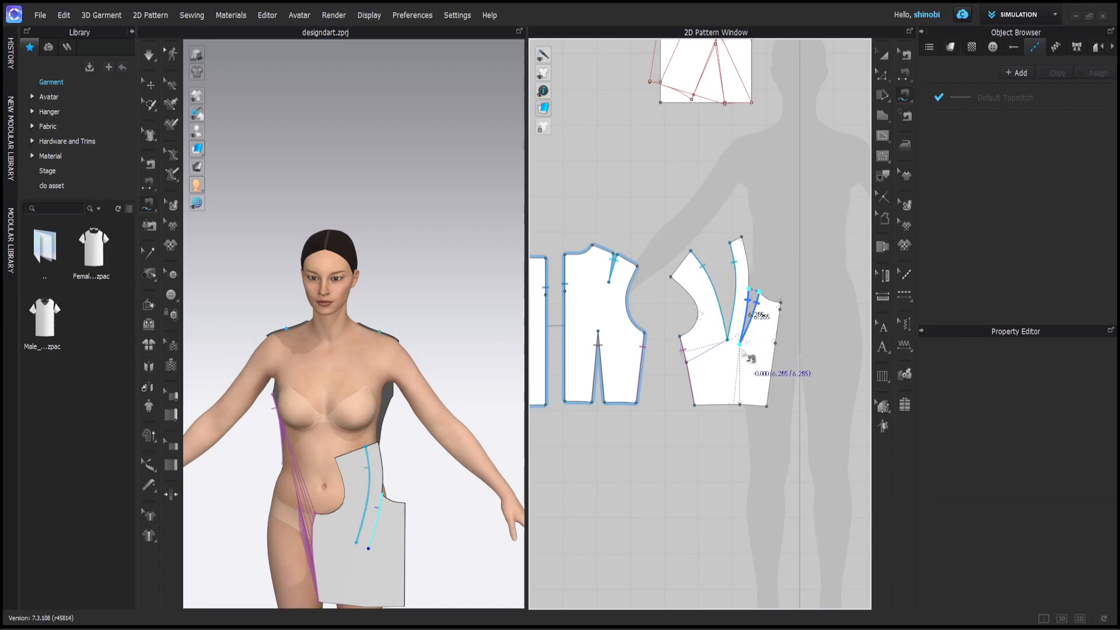
pyautogui.click(740, 345)
# - Sew both front shoulder segments to both back shoulder segments with M:N Free Sewing
pyautogui.click(908, 98)
pyautogui.click(948, 110)
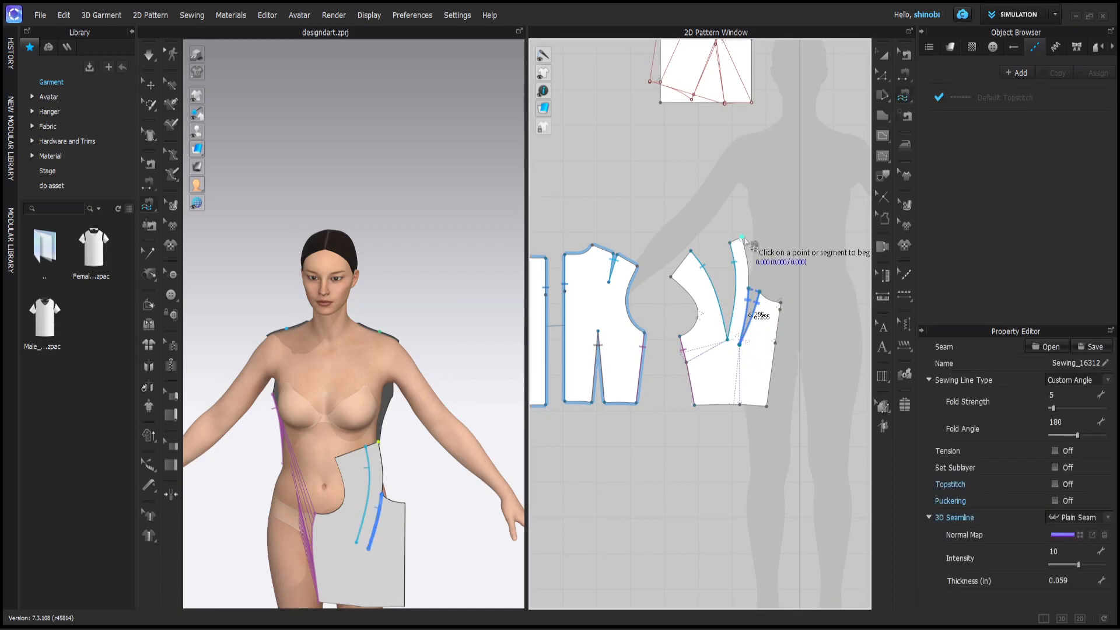
pyautogui.click(736, 241)
pyautogui.click(675, 277)
pyautogui.press('Return')
pyautogui.click(607, 249)
pyautogui.click(628, 260)
pyautogui.press('Return')
# - Create a symmetric copy of the front panels with sewing and place it beside them
pyautogui.scroll(-3, 729, 277)
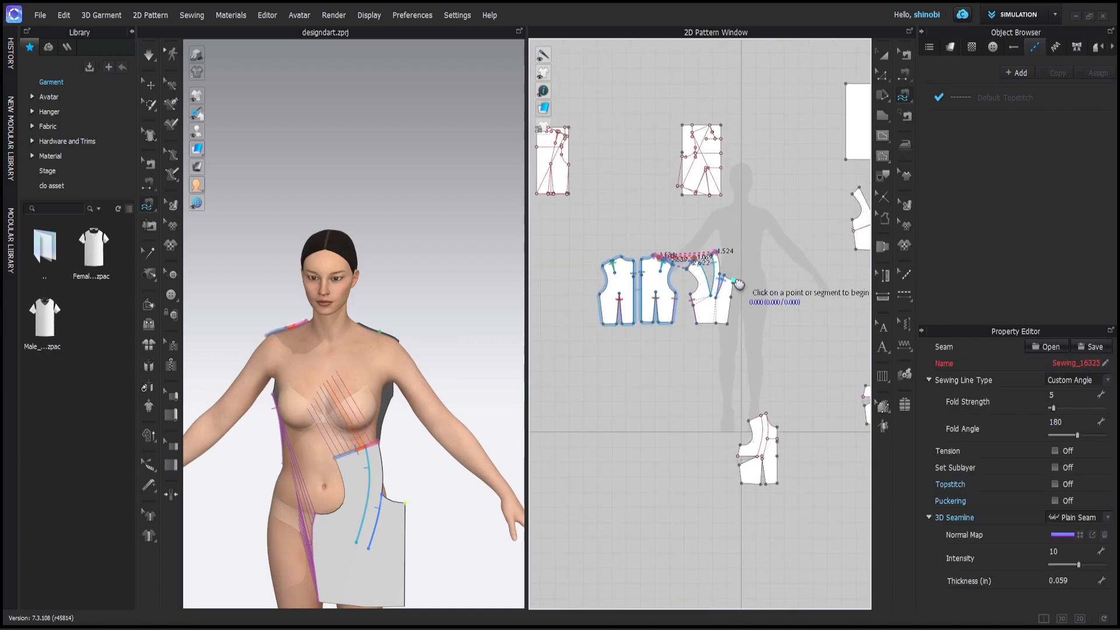
pyautogui.click(884, 56)
pyautogui.click(713, 303)
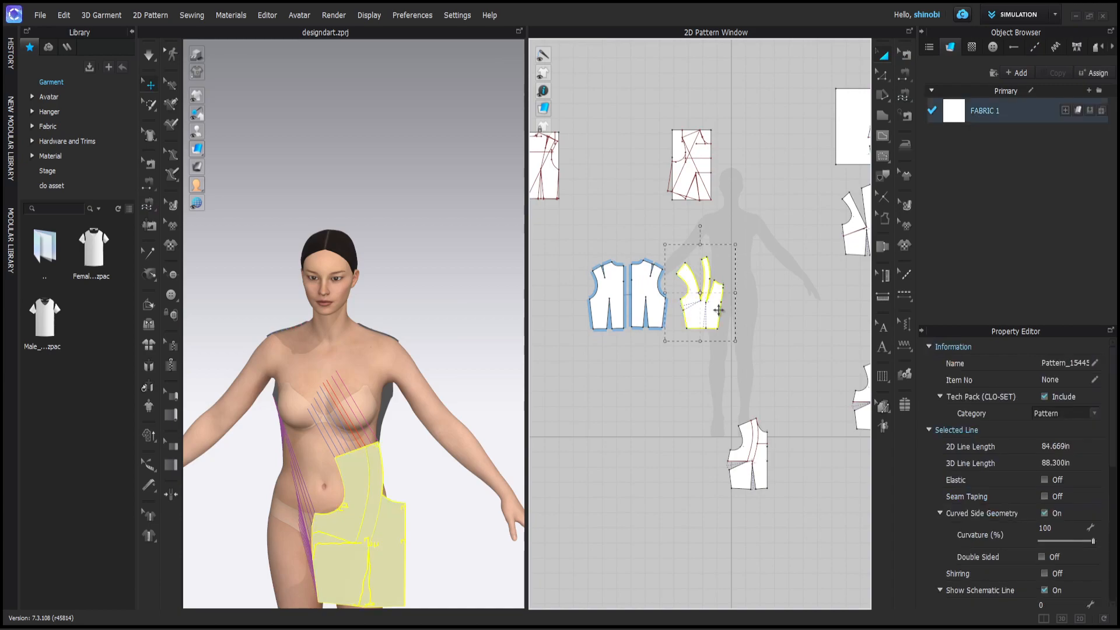
pyautogui.rightClick(718, 303)
pyautogui.click(789, 174)
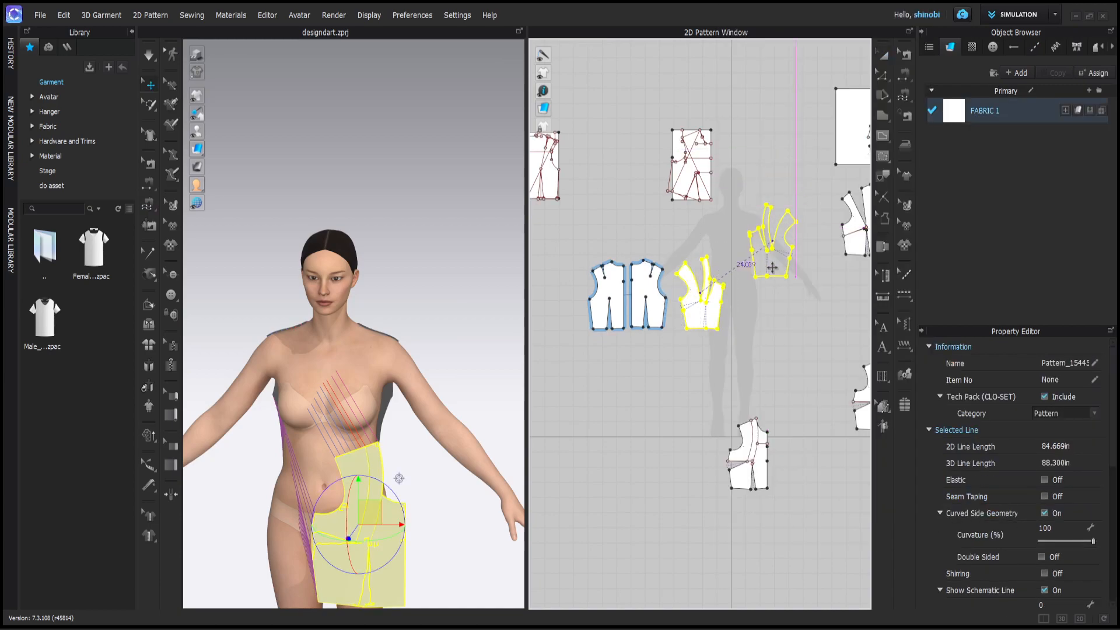
pyautogui.click(739, 230)
# - Sew the two front halves together along the 11.560 in centre front with Segment Sewing
pyautogui.moveTo(903, 101); pyautogui.dragTo(922, 96)
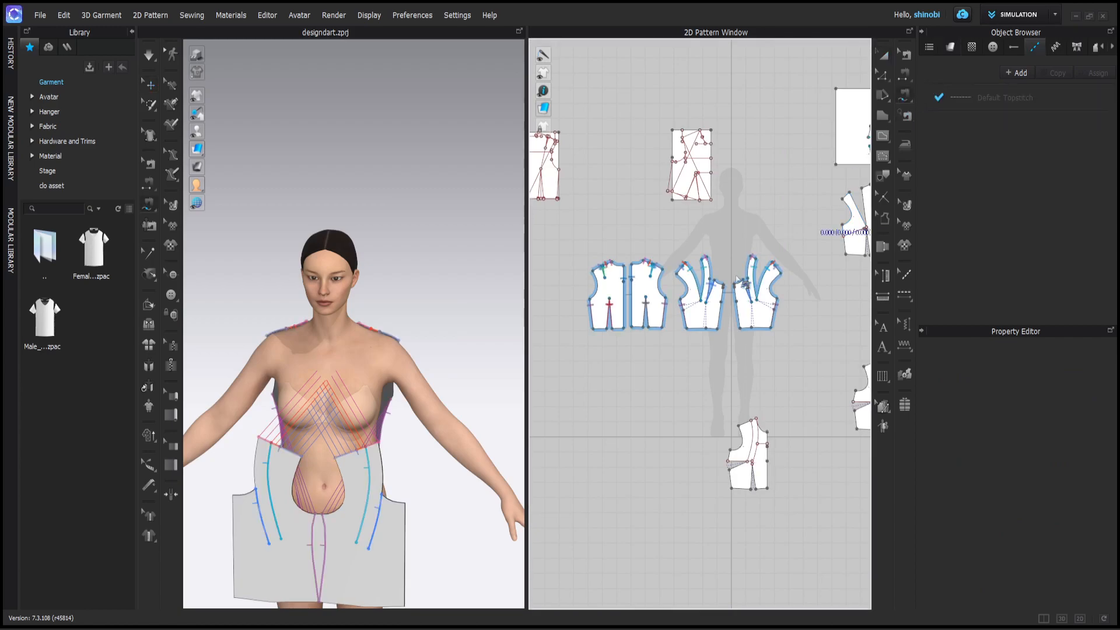
pyautogui.click(724, 285)
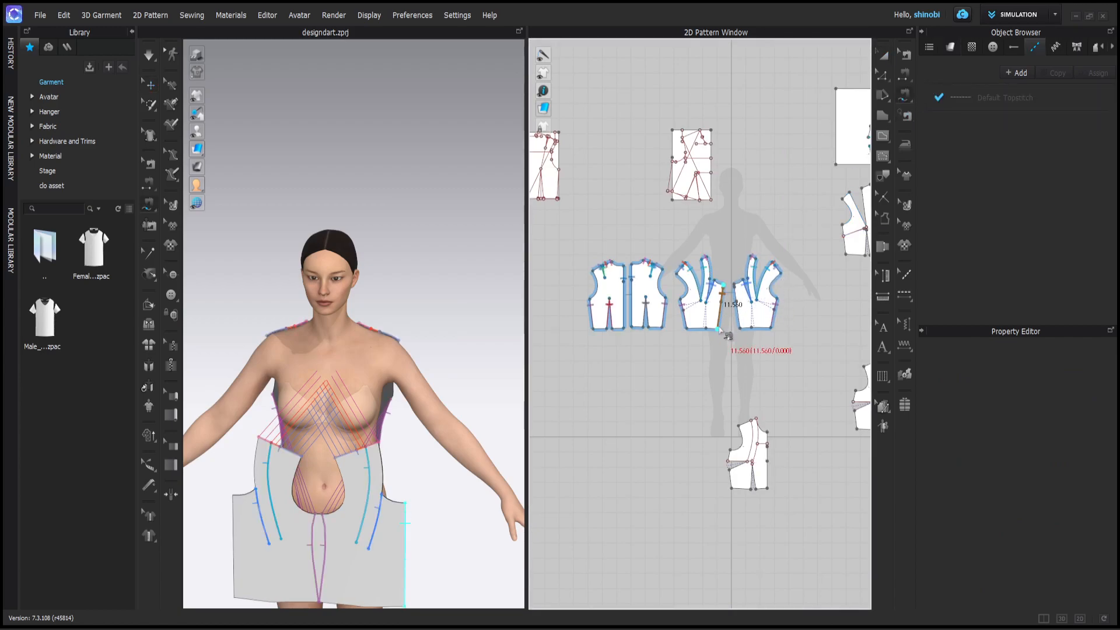
pyautogui.click(734, 285)
pyautogui.click(740, 328)
pyautogui.scroll(1, 403, 361)
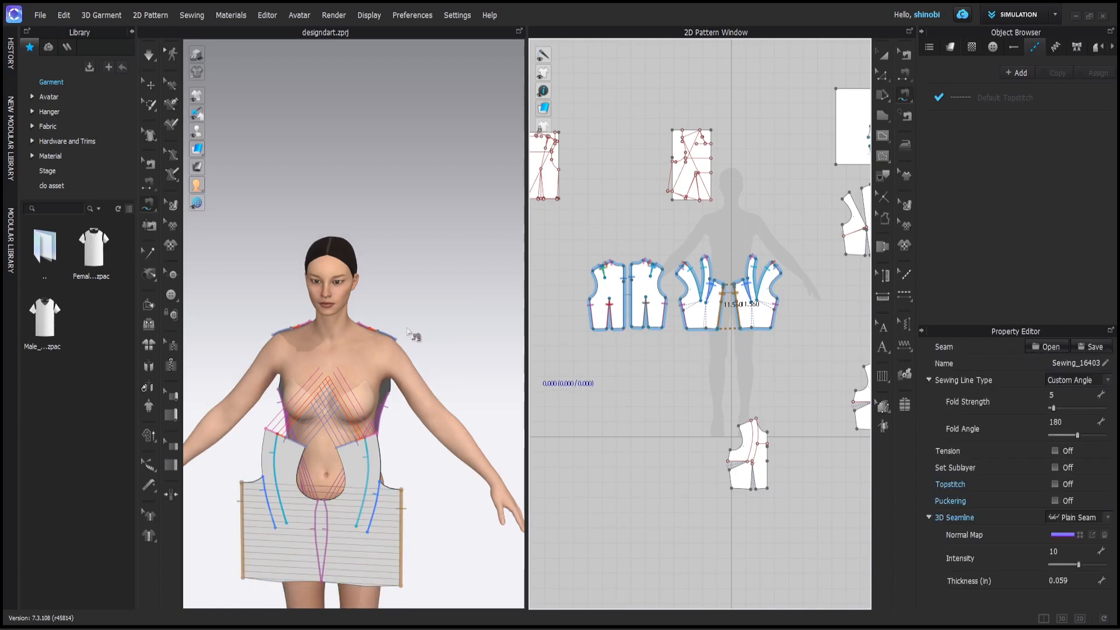
pyautogui.scroll(2, 429, 283)
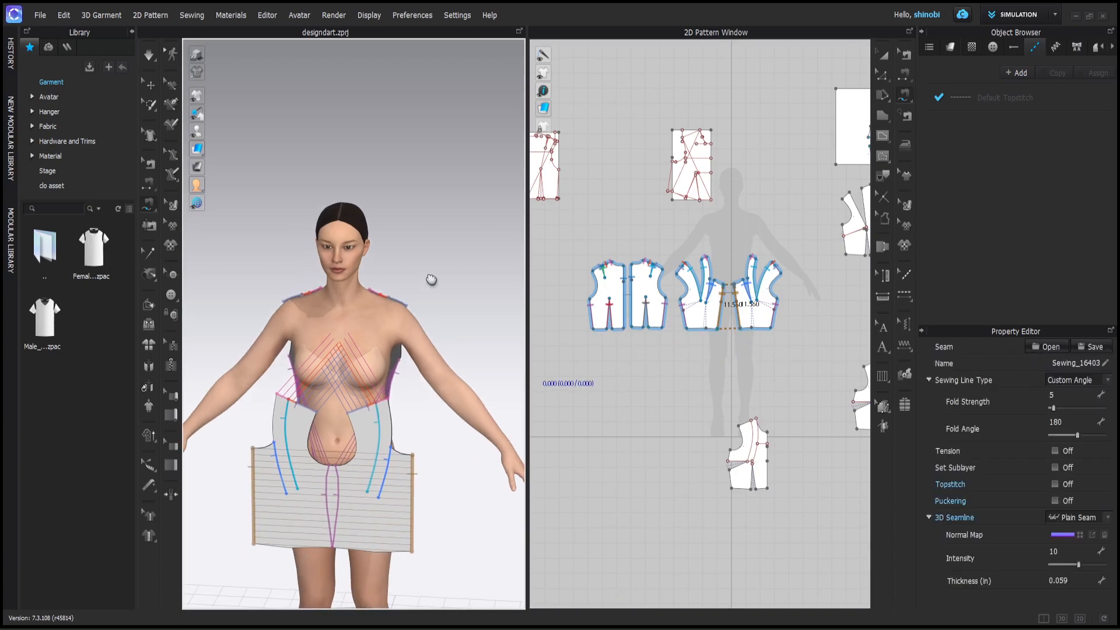
pyautogui.click(884, 56)
pyautogui.click(703, 303)
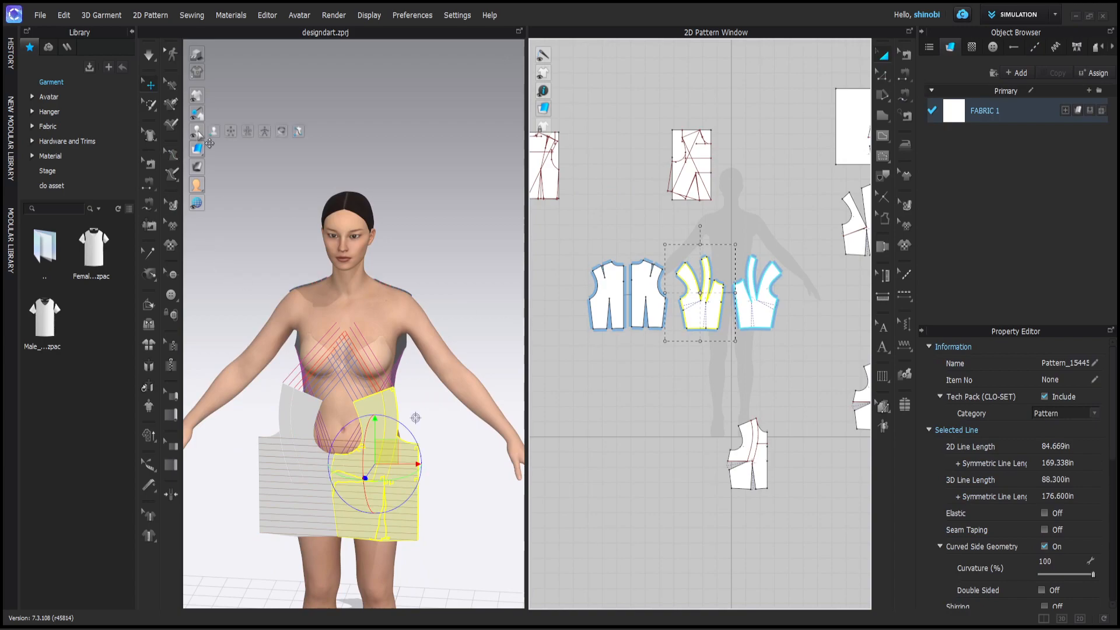
# - Place both front panels on the avatar's torso using the arrangement points
pyautogui.click(231, 132)
pyautogui.click(311, 353)
pyautogui.moveTo(347, 347); pyautogui.dragTo(335, 347)
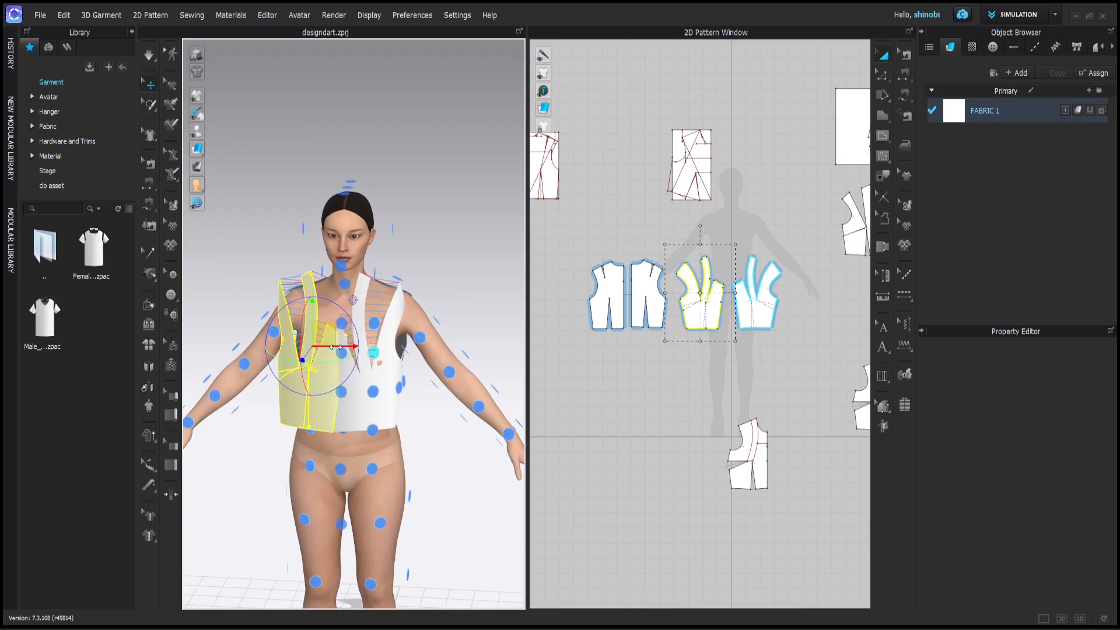
pyautogui.press('2')
pyautogui.click(382, 373)
pyautogui.moveTo(408, 372); pyautogui.dragTo(421, 372)
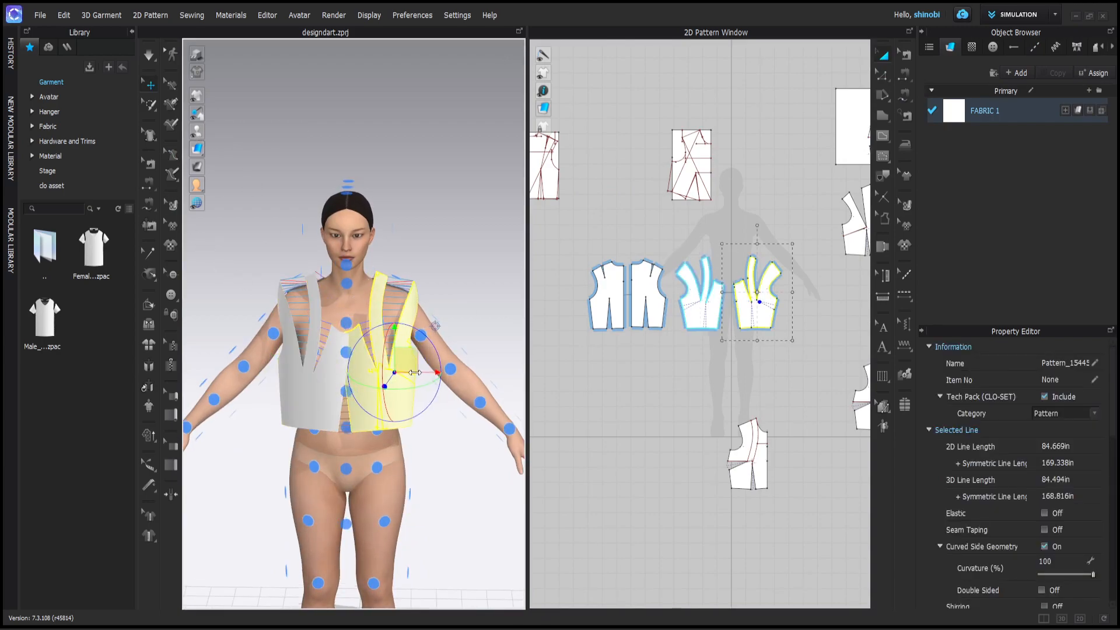
pyautogui.click(253, 235)
# - Nudge the left and right front panels outward, then start the simulation
pyautogui.click(333, 360)
pyautogui.moveTo(355, 359); pyautogui.dragTo(348, 359)
pyautogui.click(410, 376)
pyautogui.moveTo(448, 376); pyautogui.dragTo(455, 376)
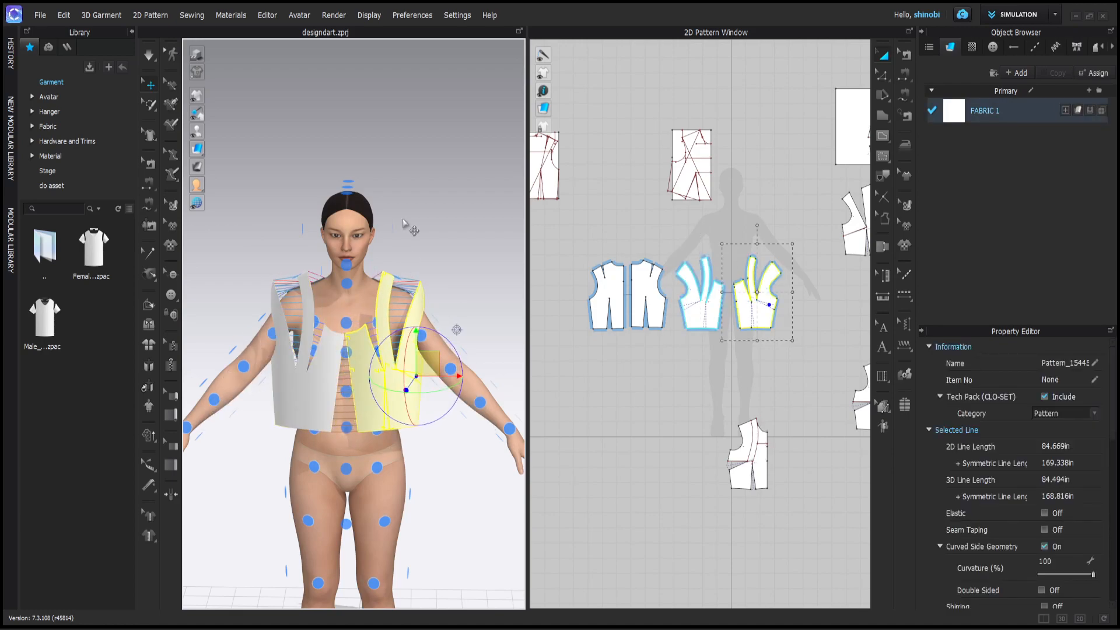
pyautogui.click(404, 220)
pyautogui.press('space')
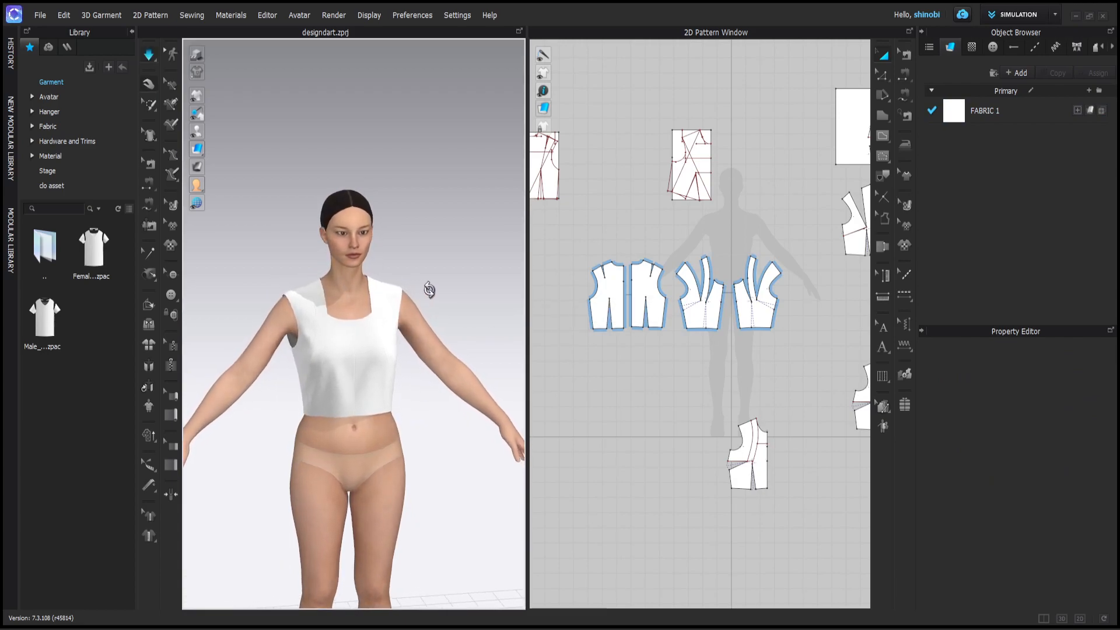
# - From the back view, tug the back panels into place at the shoulders
pyautogui.scroll(4, 361, 307)
pyautogui.press('8')
pyautogui.moveTo(258, 280); pyautogui.dragTo(247, 285)
pyautogui.moveTo(406, 264); pyautogui.dragTo(452, 295, button='right')
pyautogui.click(376, 323)
pyautogui.moveTo(243, 349); pyautogui.dragTo(237, 352)
pyautogui.click(390, 325)
pyautogui.click(242, 345)
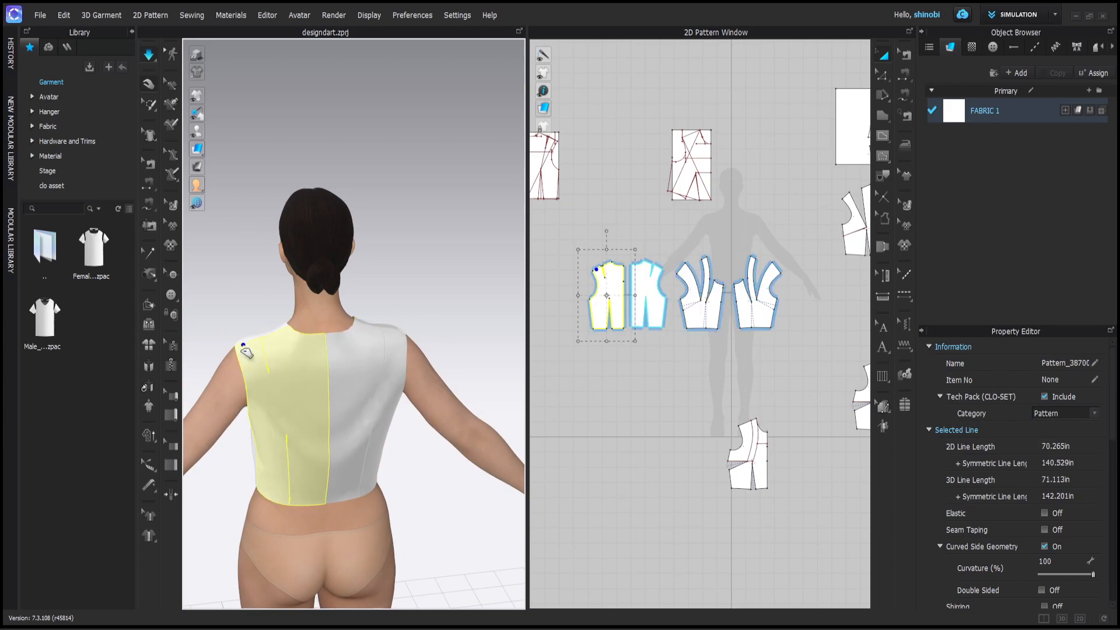
pyautogui.moveTo(392, 329); pyautogui.dragTo(374, 288)
pyautogui.click(373, 288)
pyautogui.scroll(-3, 361, 314)
# - Turn to the front and tug both front panels at the shoulders
pyautogui.moveTo(360, 315); pyautogui.dragTo(579, 306, button='right')
pyautogui.scroll(1, 350, 356)
pyautogui.moveTo(344, 362); pyautogui.dragTo(318, 332, button='right')
pyautogui.scroll(3, 312, 323)
pyautogui.click(241, 321)
pyautogui.click(363, 303)
pyautogui.click(356, 283)
pyautogui.moveTo(353, 281); pyautogui.dragTo(375, 312, button='right')
pyautogui.scroll(-2, 347, 331)
pyautogui.scroll(2, 382, 319)
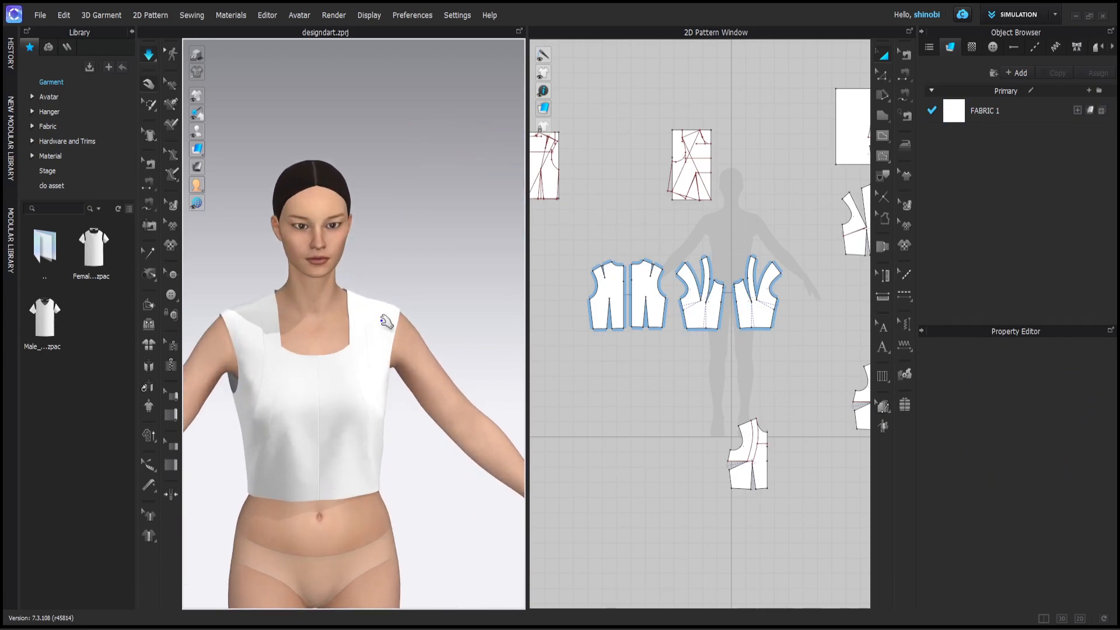
pyautogui.scroll(2, 773, 319)
# - Raise both dart tips on the front bodice, moving one by exactly 1 inch
pyautogui.scroll(5, 675, 297)
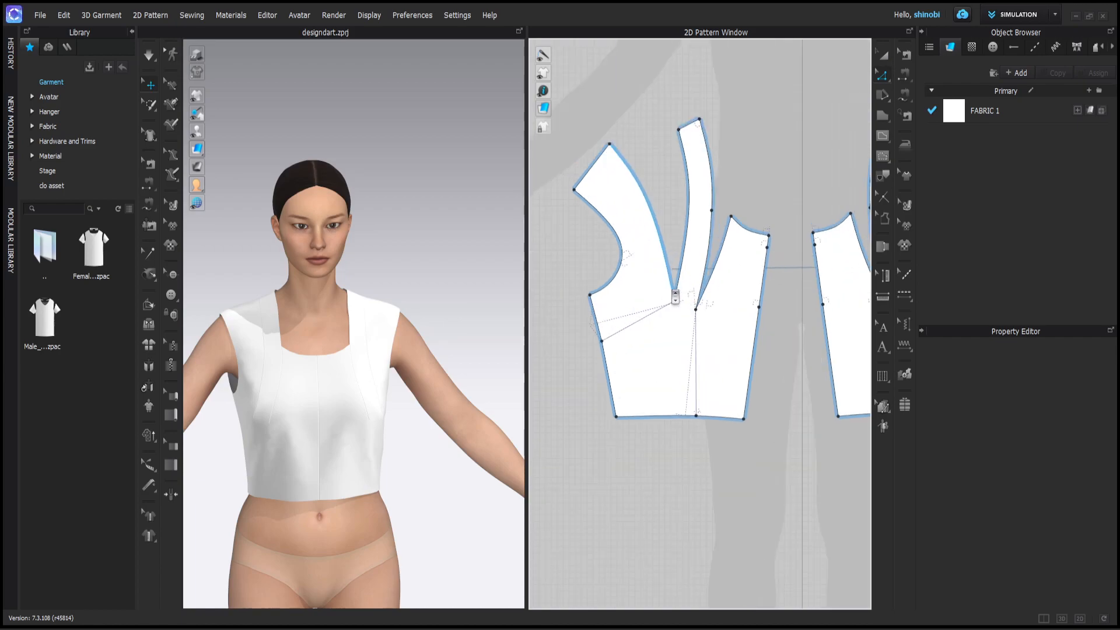
pyautogui.scroll(5, 675, 297)
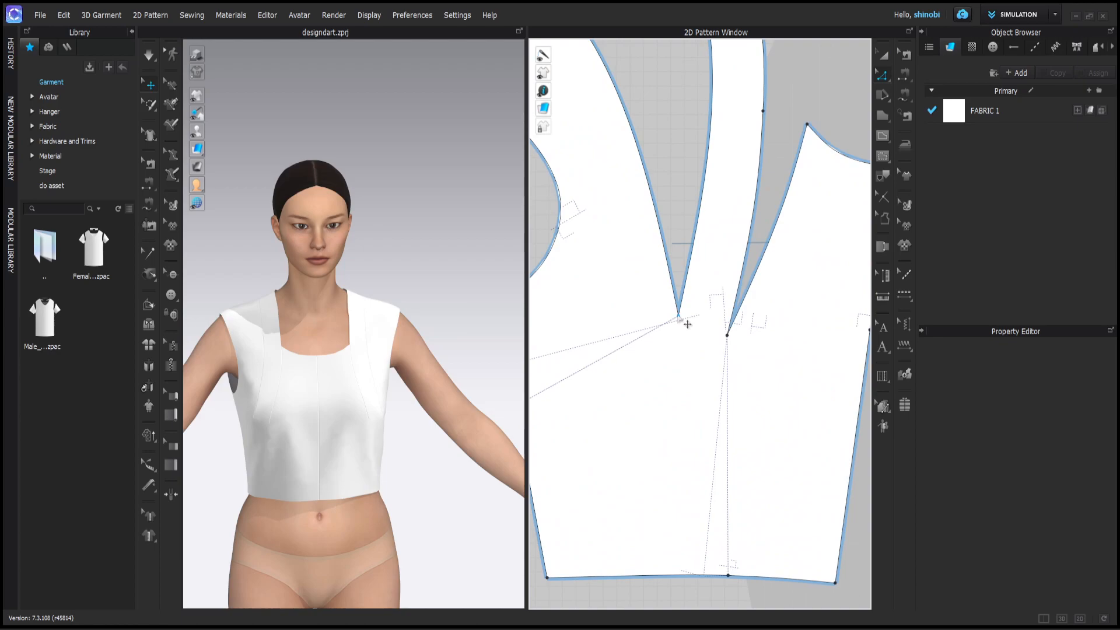
pyautogui.moveTo(678, 316); pyautogui.dragTo(681, 298)
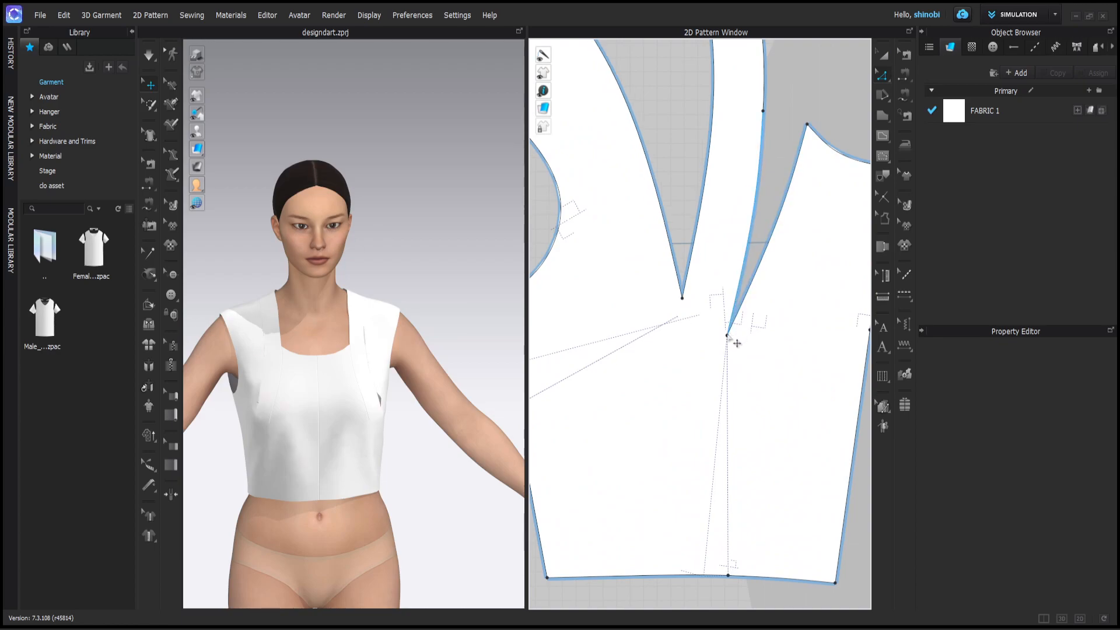
pyautogui.moveTo(728, 337); pyautogui.dragTo(739, 322)
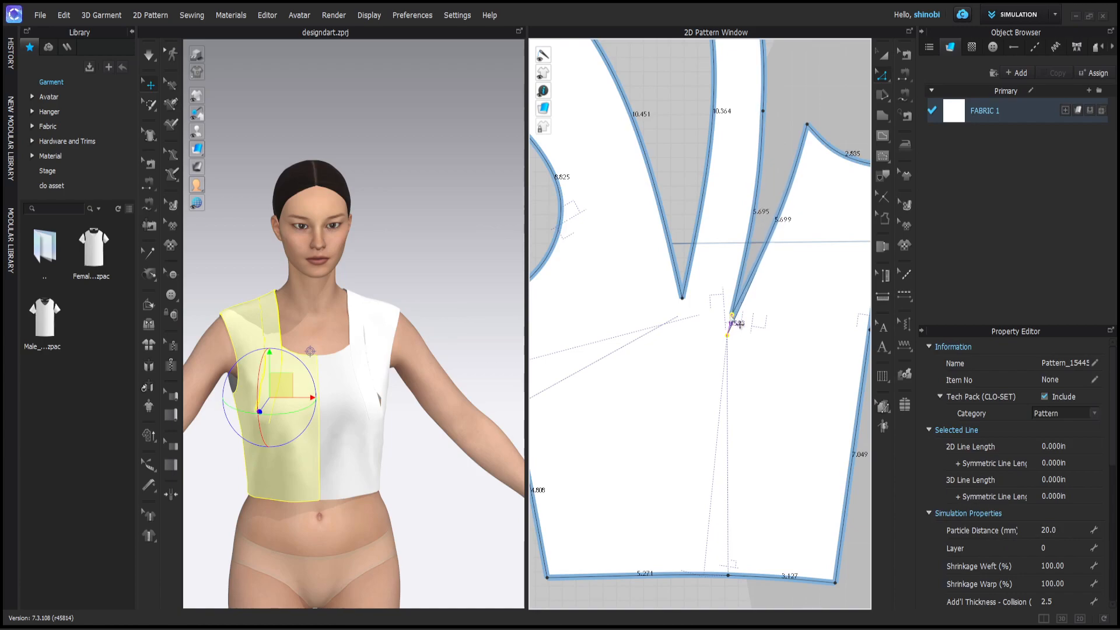
pyautogui.rightClick(732, 315)
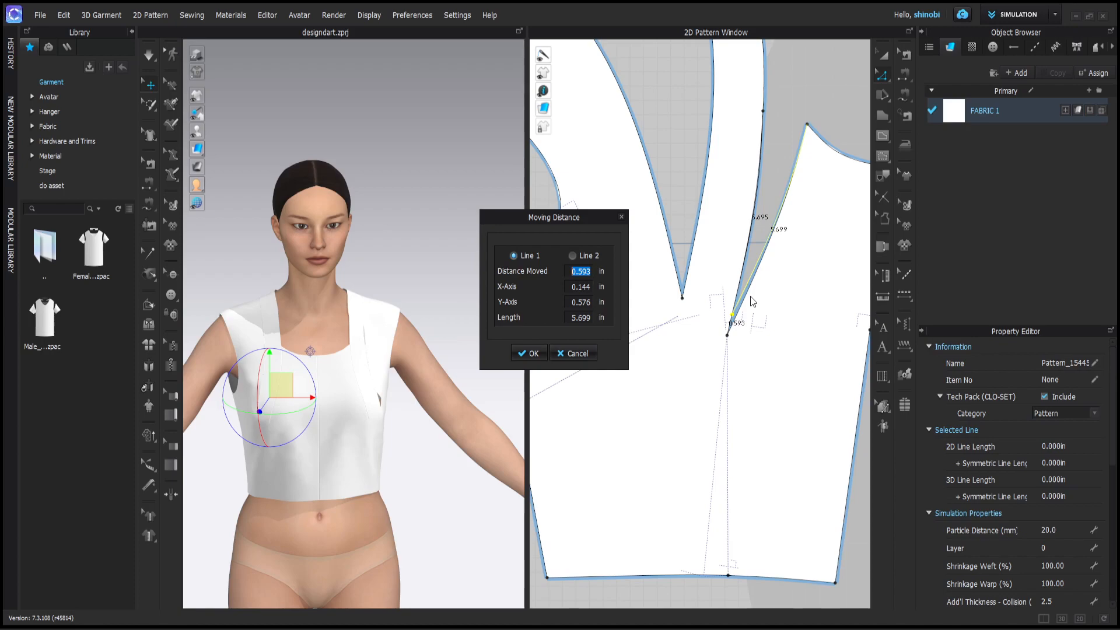
pyautogui.write('1')
pyautogui.press('Return')
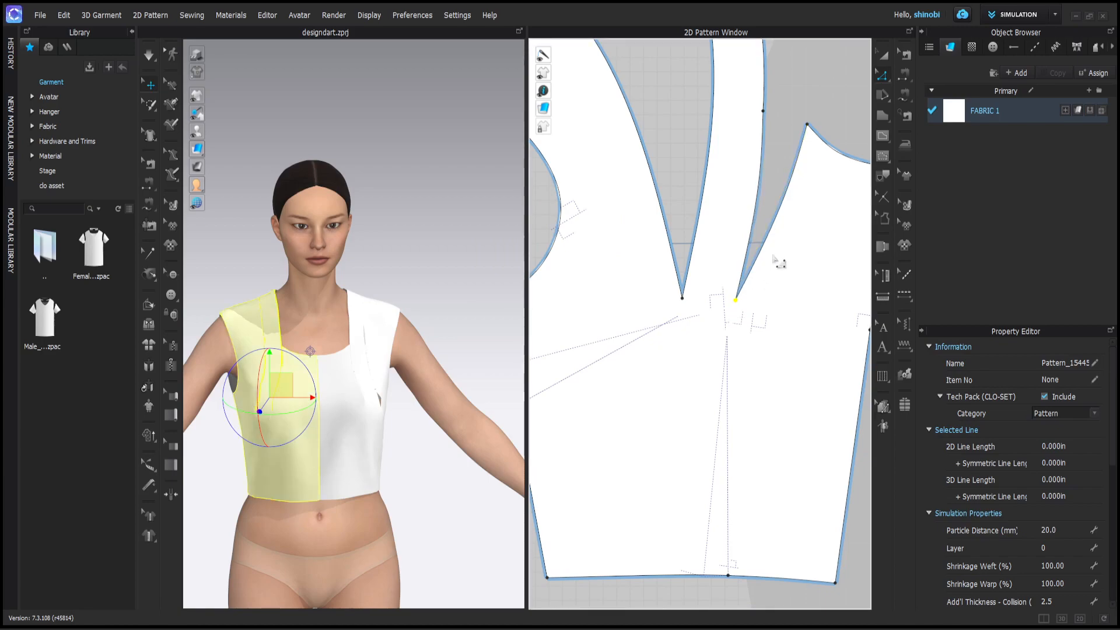
# - Deselect the pattern, recentre the bodice pieces in the 2D view, and re-simulate
pyautogui.click(798, 103)
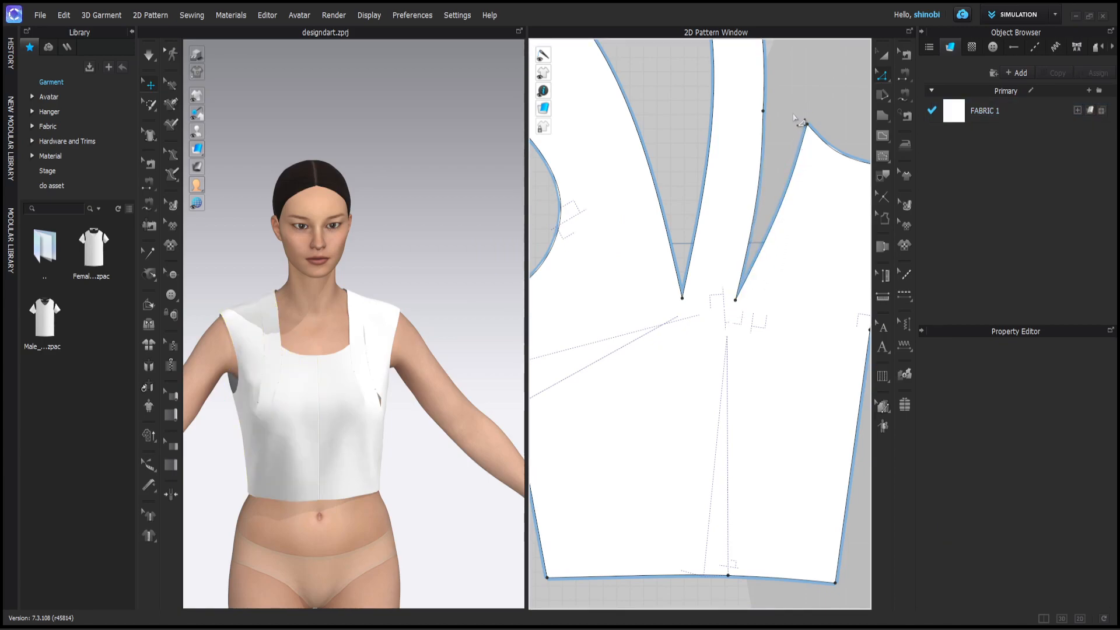
pyautogui.scroll(-5, 763, 229)
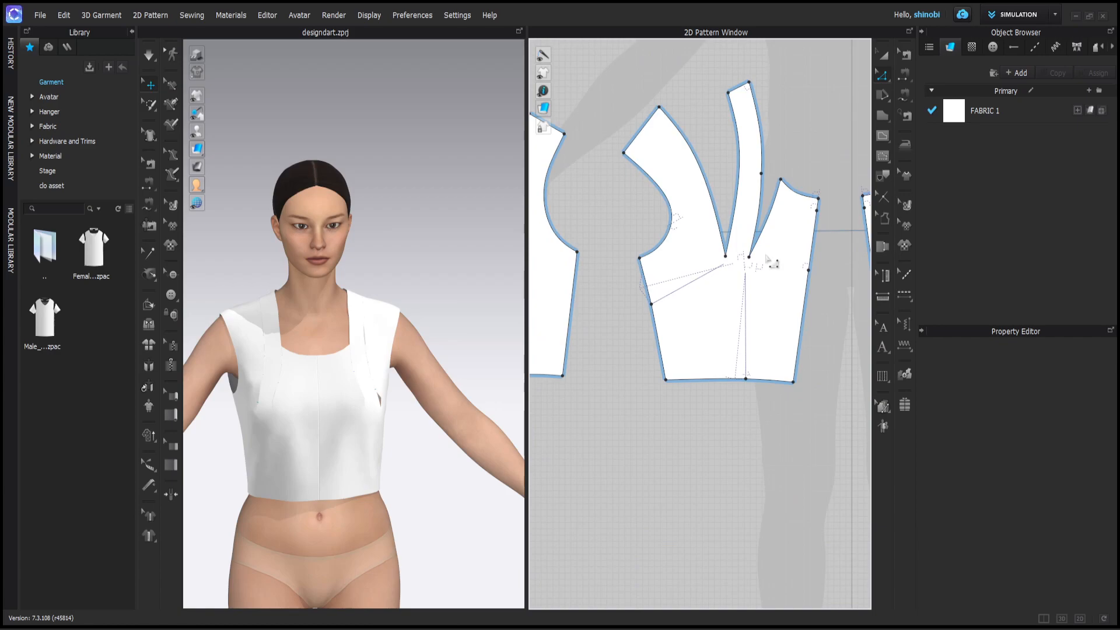
pyautogui.moveTo(761, 271); pyautogui.dragTo(726, 308, button='right')
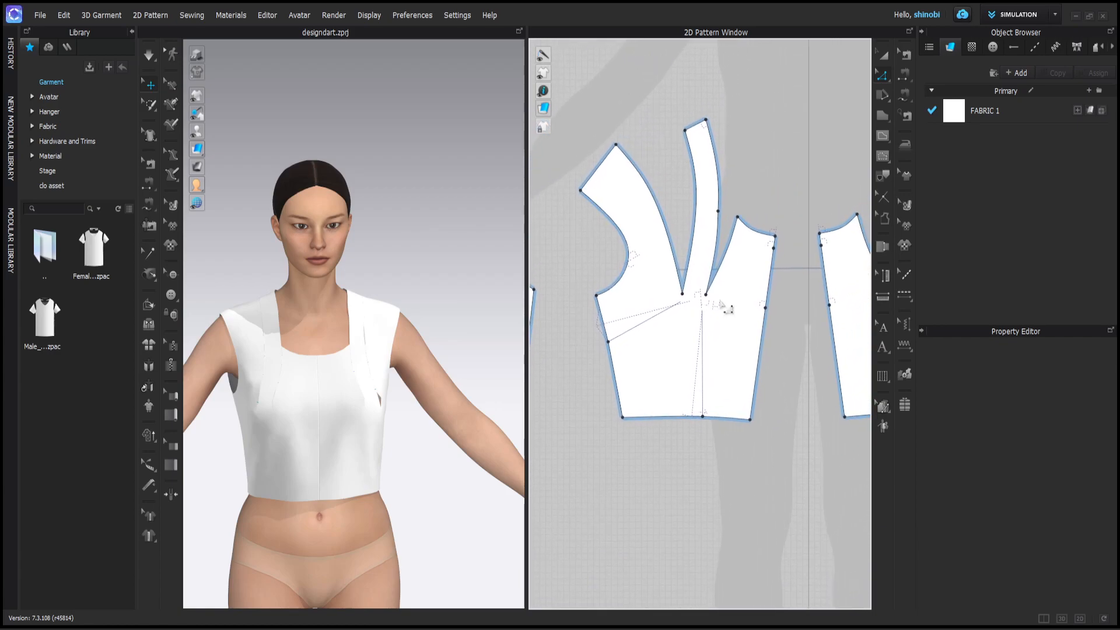
pyautogui.press('space')
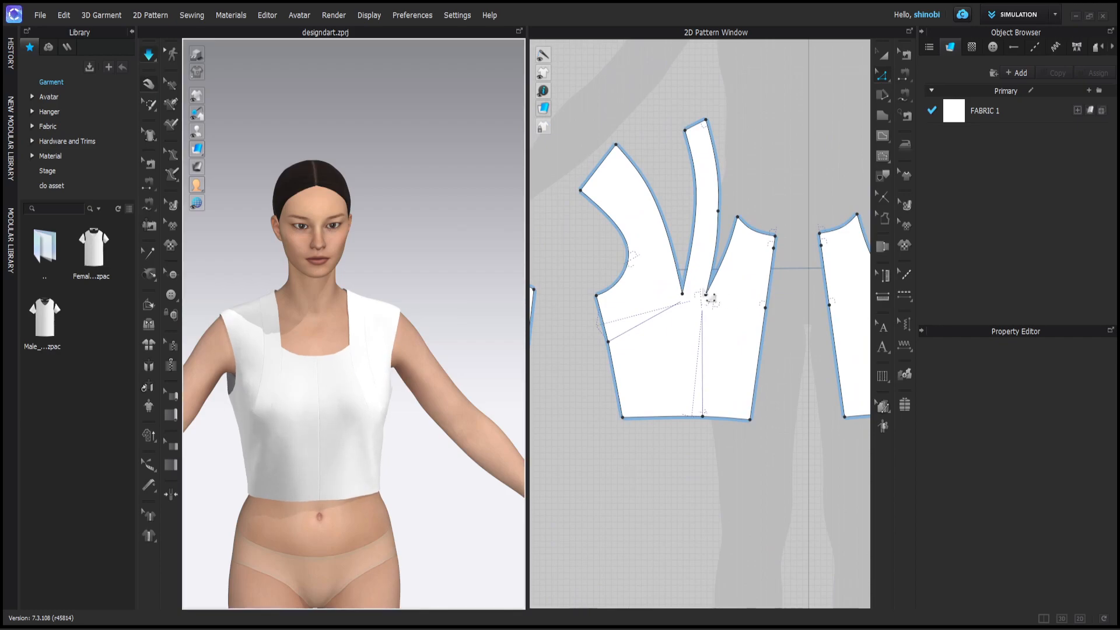
pyautogui.moveTo(374, 329); pyautogui.dragTo(169, 277, button='right')
pyautogui.scroll(3, 374, 337)
pyautogui.scroll(-3, 388, 300)
pyautogui.click(215, 250)
pyautogui.click(405, 235)
pyautogui.click(316, 249)
pyautogui.press('2')
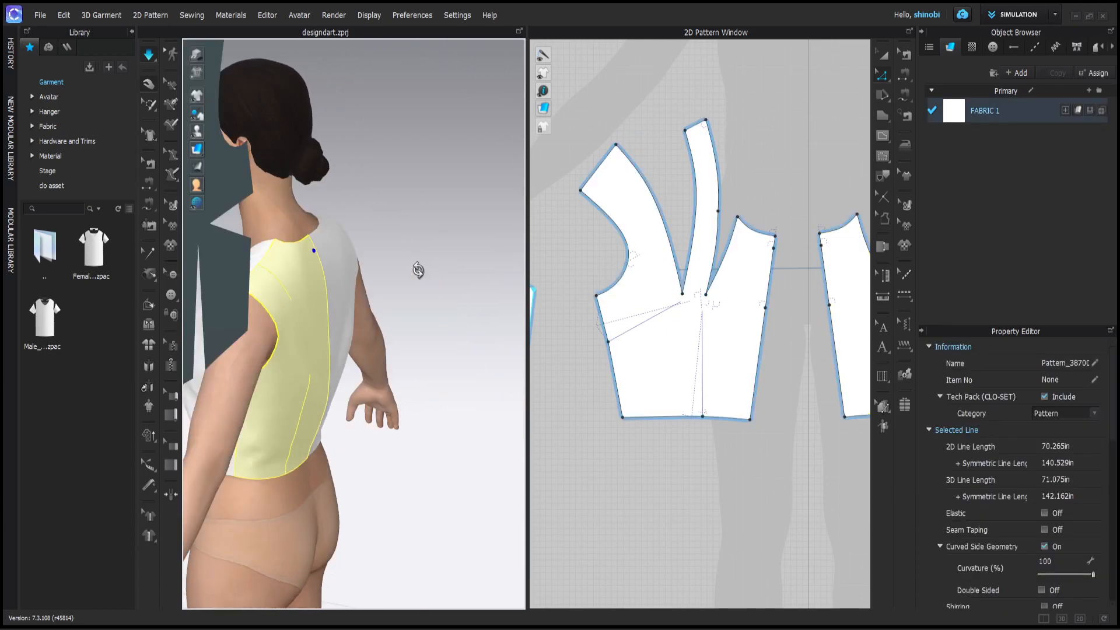
pyautogui.click(356, 248)
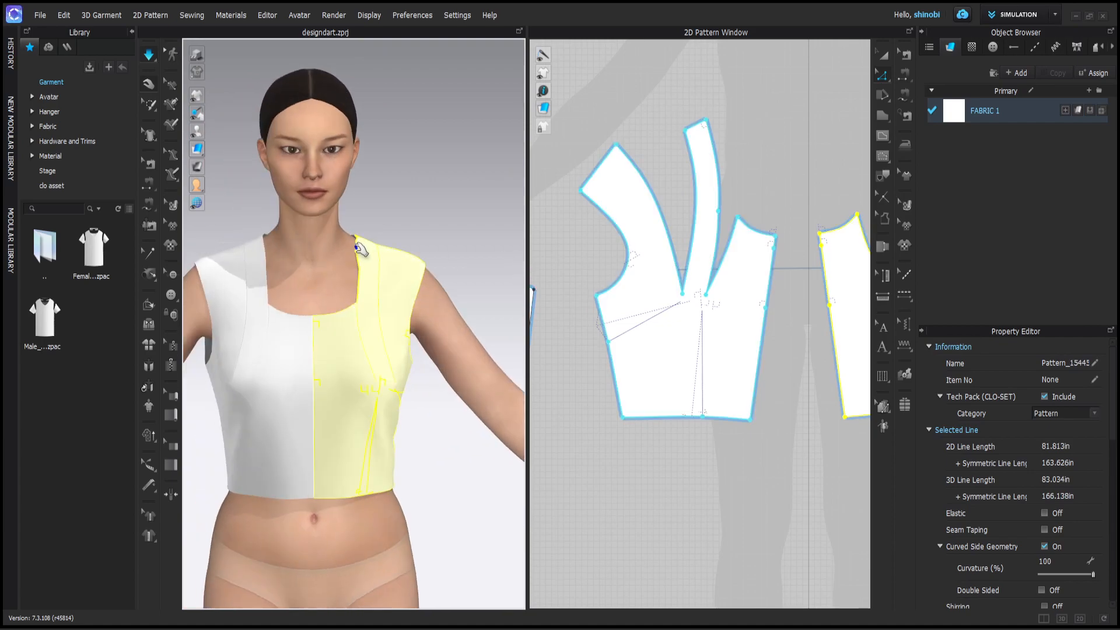
pyautogui.press('8')
pyautogui.click(415, 263)
pyautogui.click(445, 251)
pyautogui.moveTo(468, 257); pyautogui.dragTo(307, 357, button='right')
pyautogui.click(449, 262)
pyautogui.scroll(-4, 317, 353)
pyautogui.scroll(2, 354, 348)
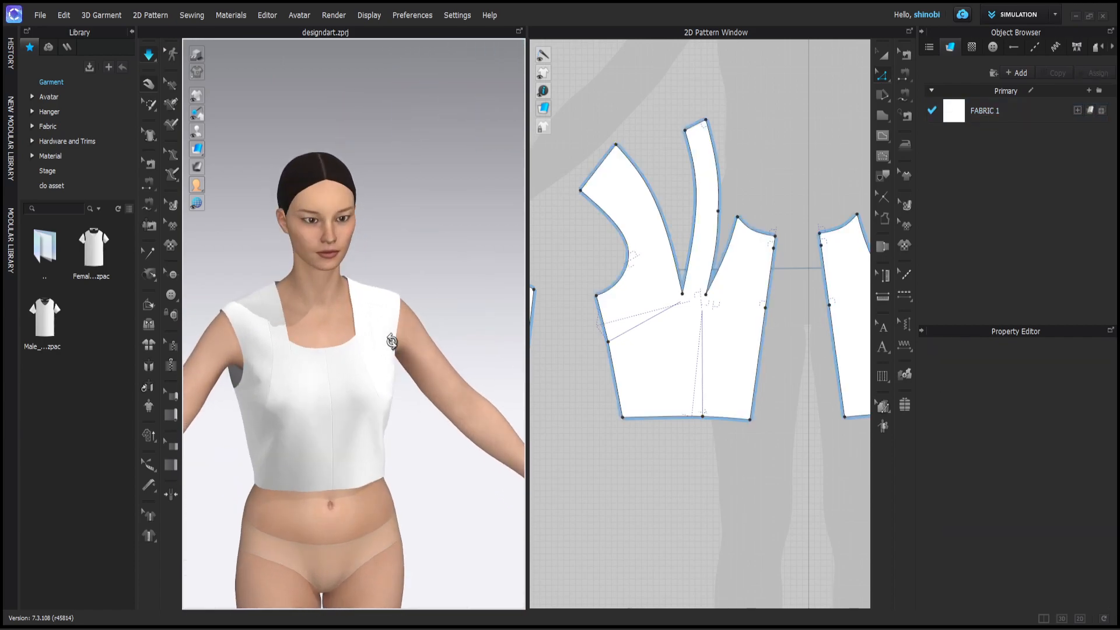
pyautogui.scroll(3, 357, 365)
pyautogui.moveTo(357, 365); pyautogui.dragTo(379, 312, button='right')
pyautogui.scroll(-1, 368, 385)
pyautogui.scroll(-4, 380, 344)
pyautogui.scroll(-3, 354, 313)
pyautogui.scroll(2, 354, 313)
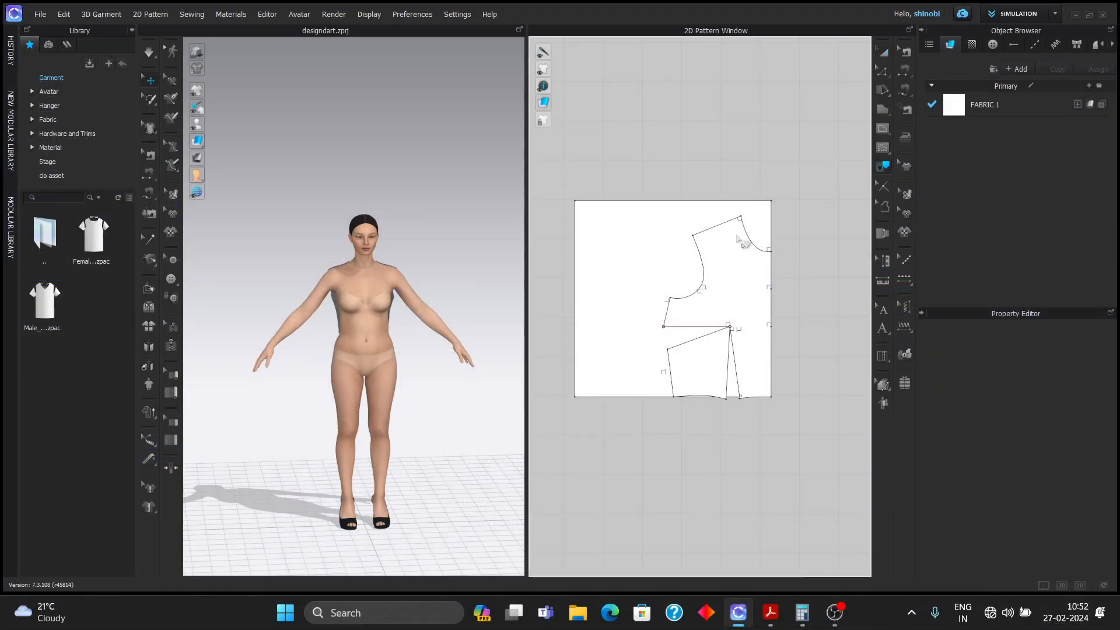
# - Select the front block's shoulder, armhole, dart and side outline lines
pyautogui.scroll(2, 700, 280)
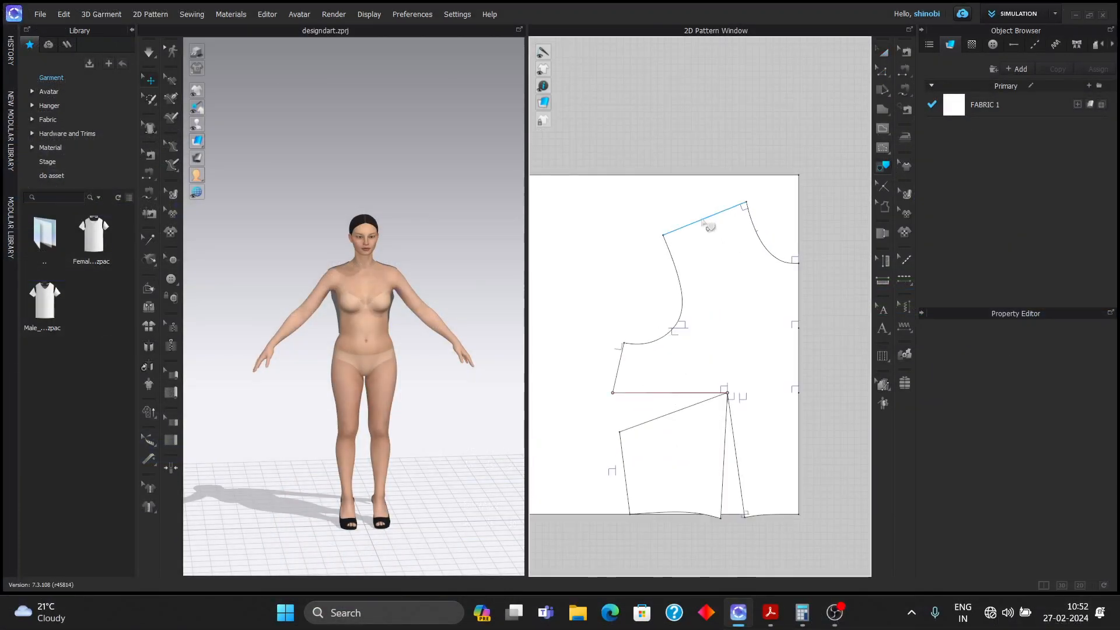
pyautogui.click(707, 225)
pyautogui.keyDown('shift'); pyautogui.click(677, 311); pyautogui.keyUp('shift')
pyautogui.scroll(3, 718, 426)
pyautogui.scroll(2, 737, 381)
pyautogui.scroll(2, 741, 350)
pyautogui.click(747, 296)
pyautogui.keyDown('shift'); pyautogui.click(746, 299); pyautogui.keyUp('shift')
pyautogui.scroll(-5, 784, 309)
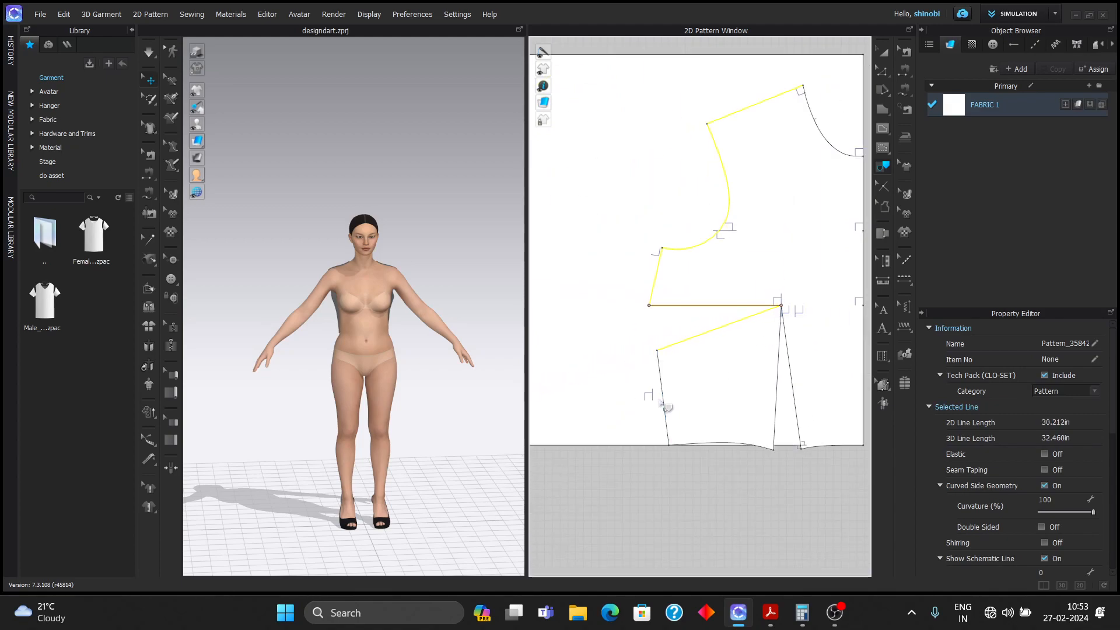
pyautogui.keyDown('shift'); pyautogui.click(781, 419); pyautogui.keyUp('shift')
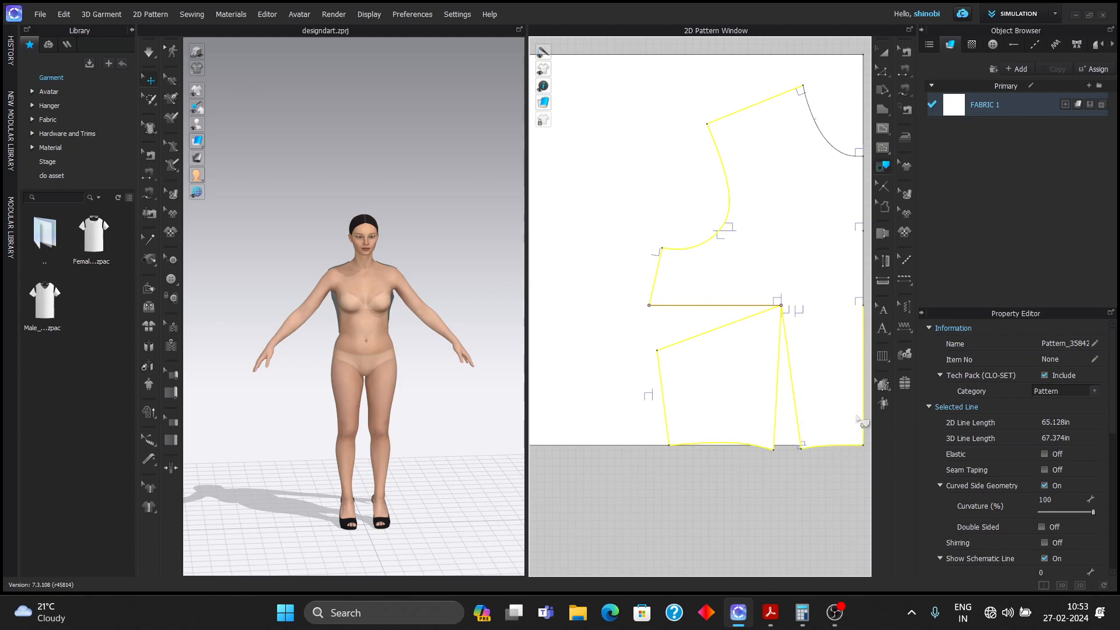
pyautogui.moveTo(825, 386); pyautogui.dragTo(721, 424, button='middle')
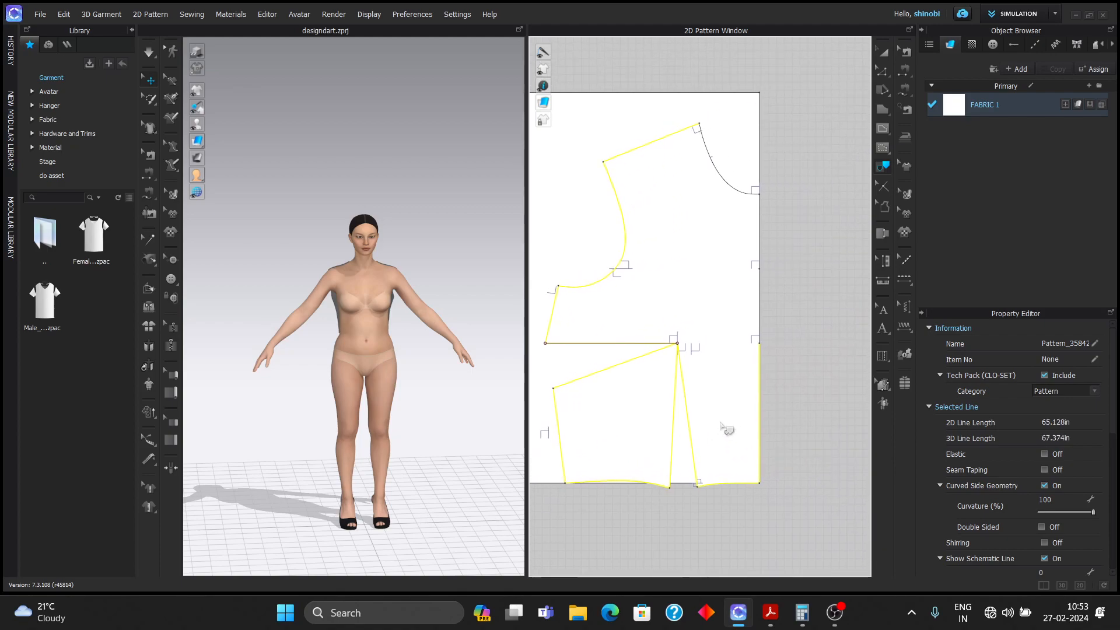
# - Trace the selected lines as a new pattern and place it beside the avatar
pyautogui.rightClick(747, 200)
pyautogui.click(776, 205)
pyautogui.scroll(-10, 782, 246)
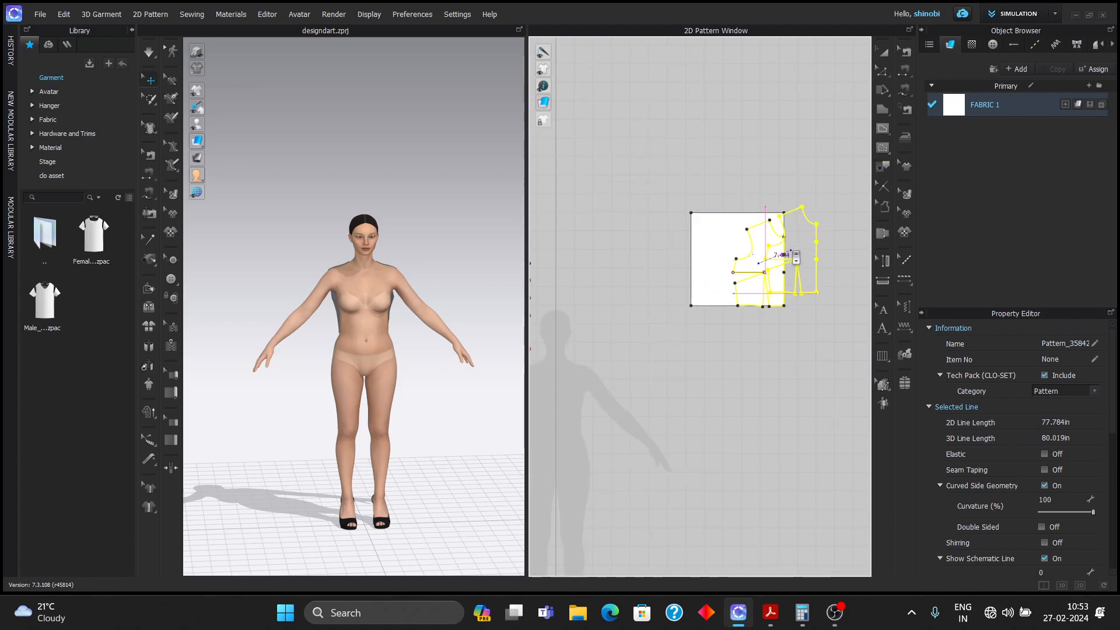
pyautogui.click(725, 378)
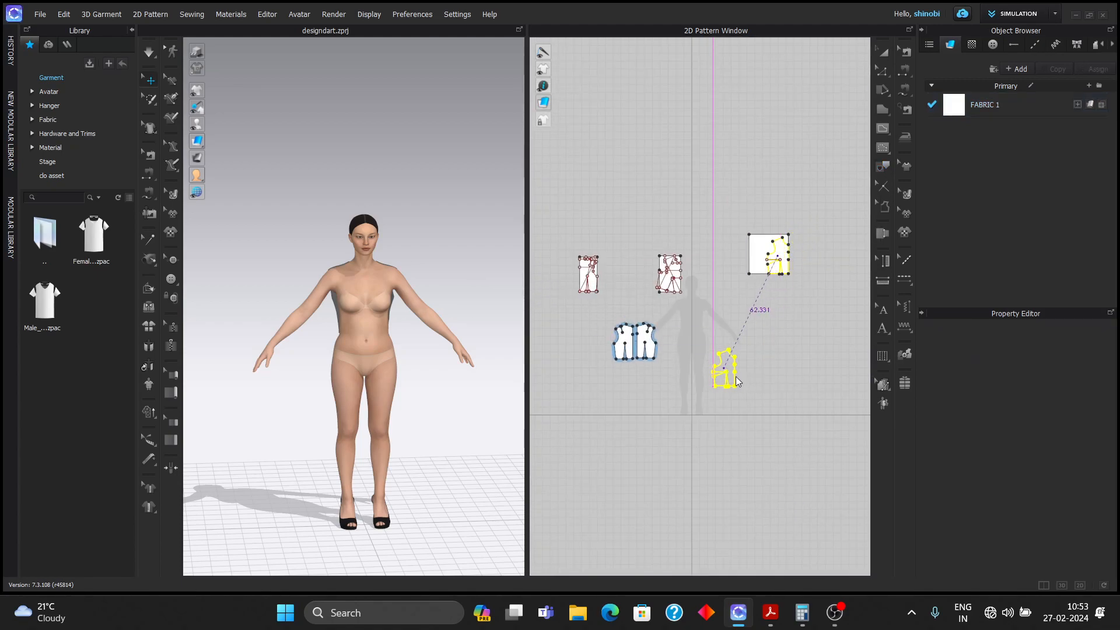
pyautogui.scroll(6, 736, 381)
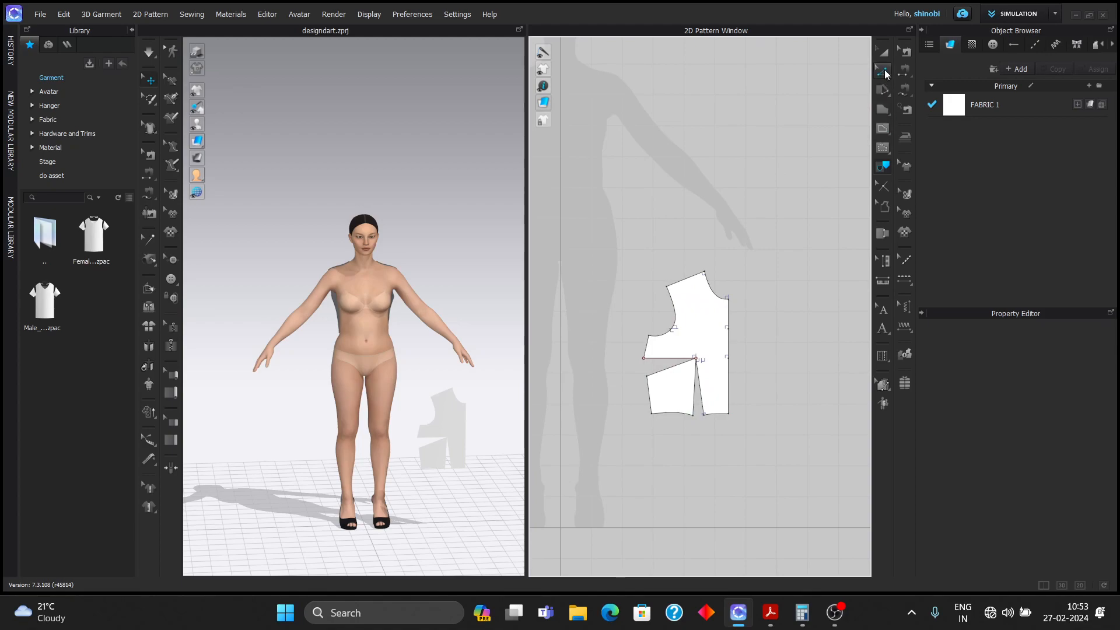
pyautogui.scroll(5, 686, 402)
# - Shorten the waist dart to 6.5 in through Edit Dart
pyautogui.click(717, 350)
pyautogui.keyDown('shift'); pyautogui.click(730, 338); pyautogui.keyUp('shift')
pyautogui.rightClick(729, 338)
pyautogui.click(759, 131)
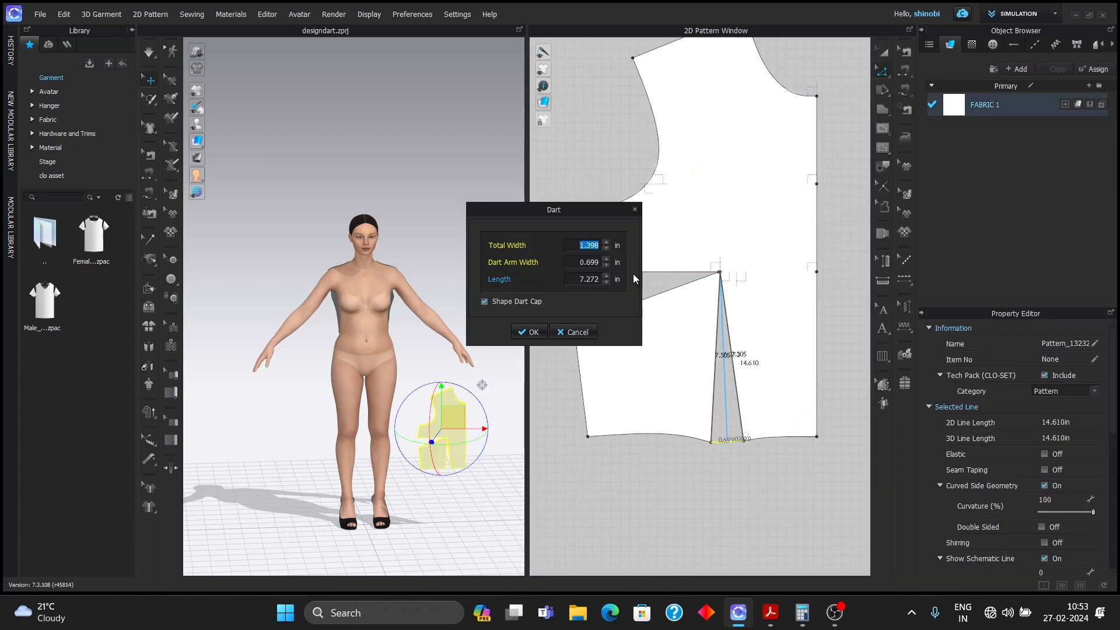
pyautogui.click(804, 614)
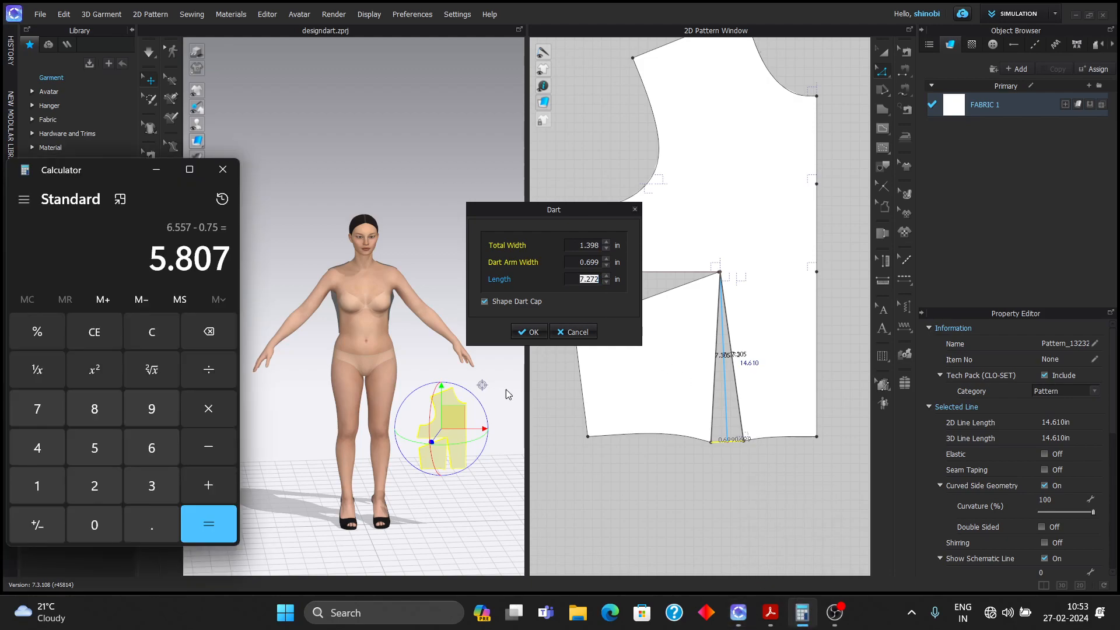
pyautogui.click(222, 199)
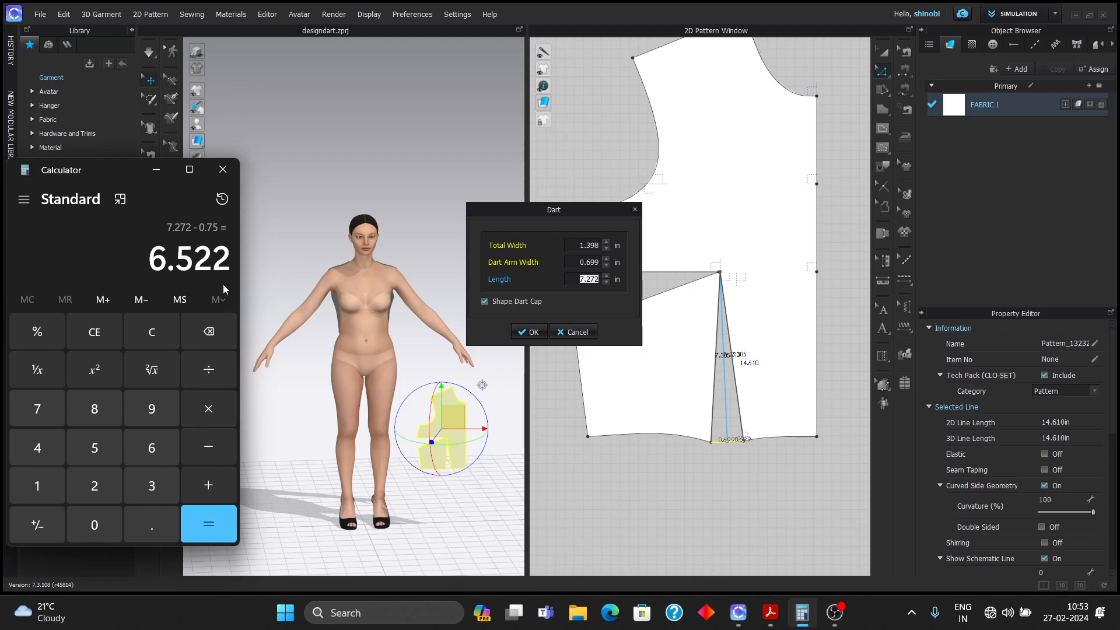
pyautogui.click(167, 170)
pyautogui.write('6.5')
pyautogui.click(529, 332)
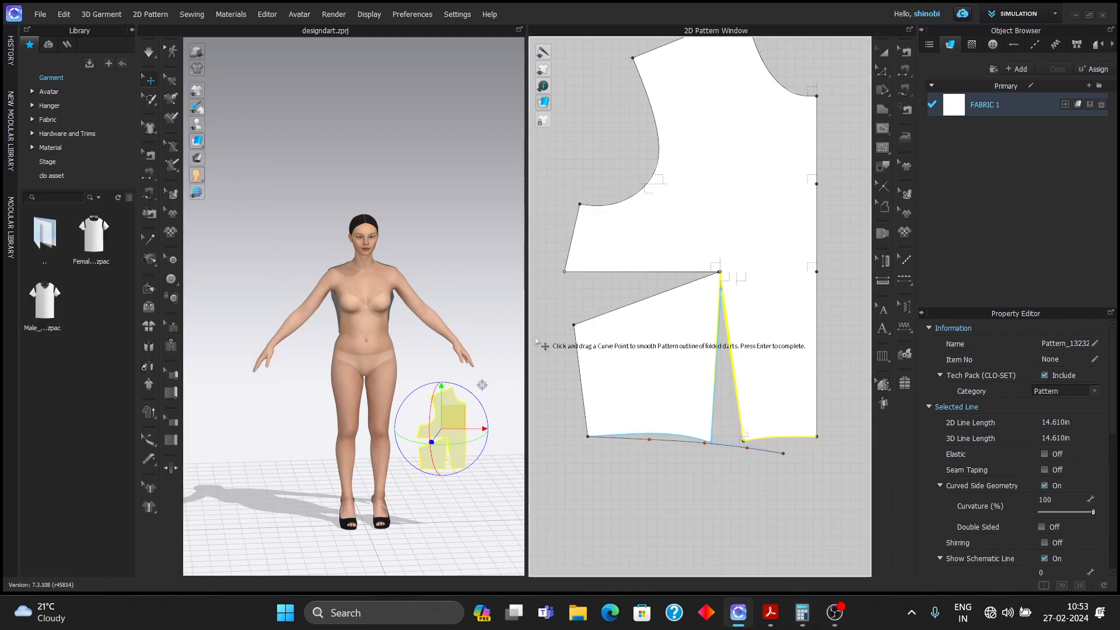
pyautogui.press('Return')
# - Nudge the side dart's tip point slightly to the right
pyautogui.click(739, 354)
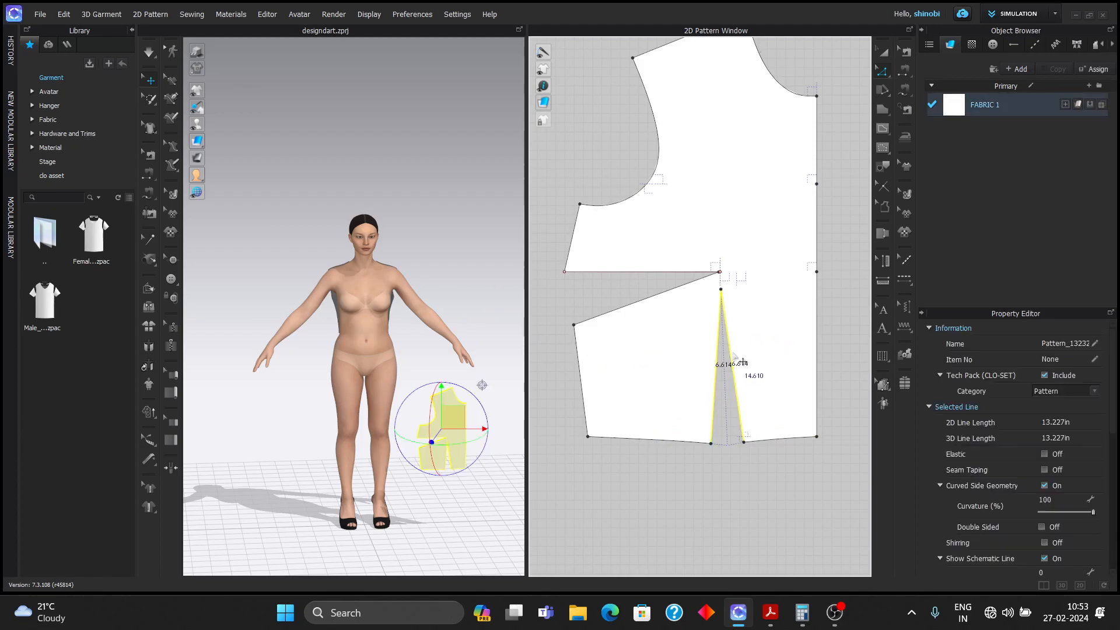
pyautogui.click(737, 307)
pyautogui.scroll(10, 720, 272)
pyautogui.moveTo(725, 267); pyautogui.dragTo(747, 266)
# - Shorten the side dart to 5.807 in through Edit Dart
pyautogui.click(728, 271)
pyautogui.keyDown('shift'); pyautogui.click(706, 266); pyautogui.keyUp('shift')
pyautogui.click(726, 285)
pyautogui.rightClick(733, 283)
pyautogui.click(752, 370)
pyautogui.doubleClick(598, 278)
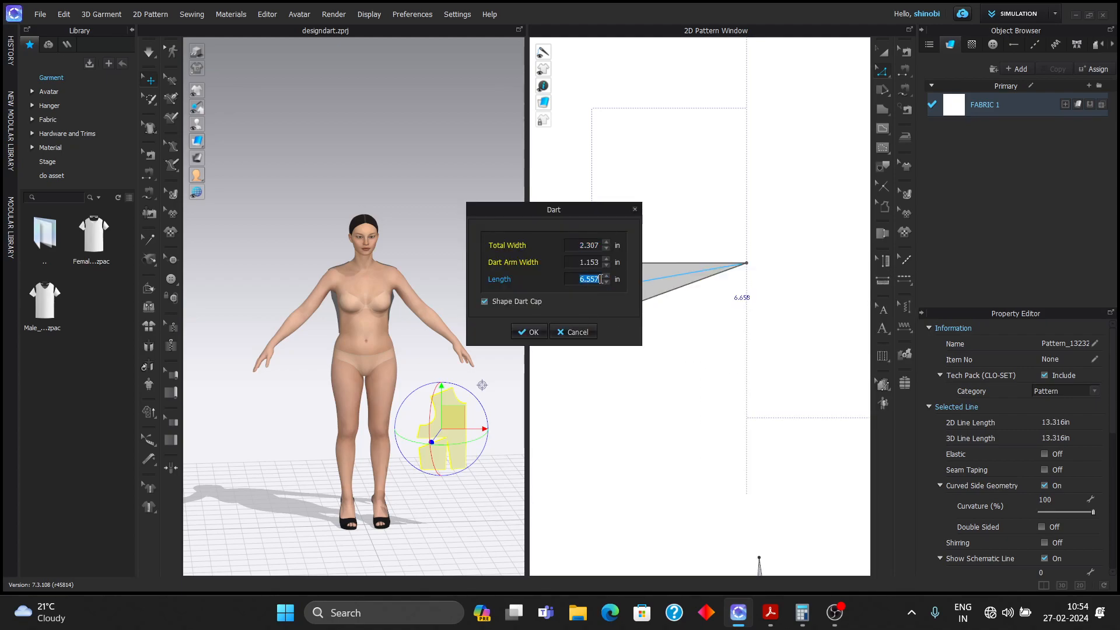
pyautogui.click(813, 622)
pyautogui.click(222, 199)
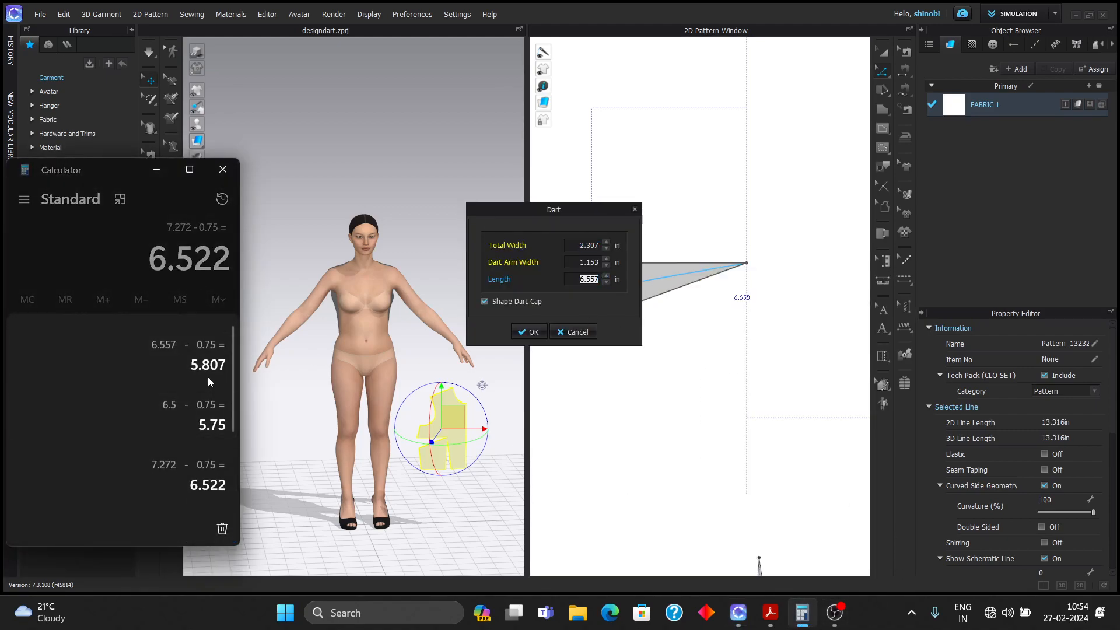
pyautogui.click(167, 371)
pyautogui.click(156, 169)
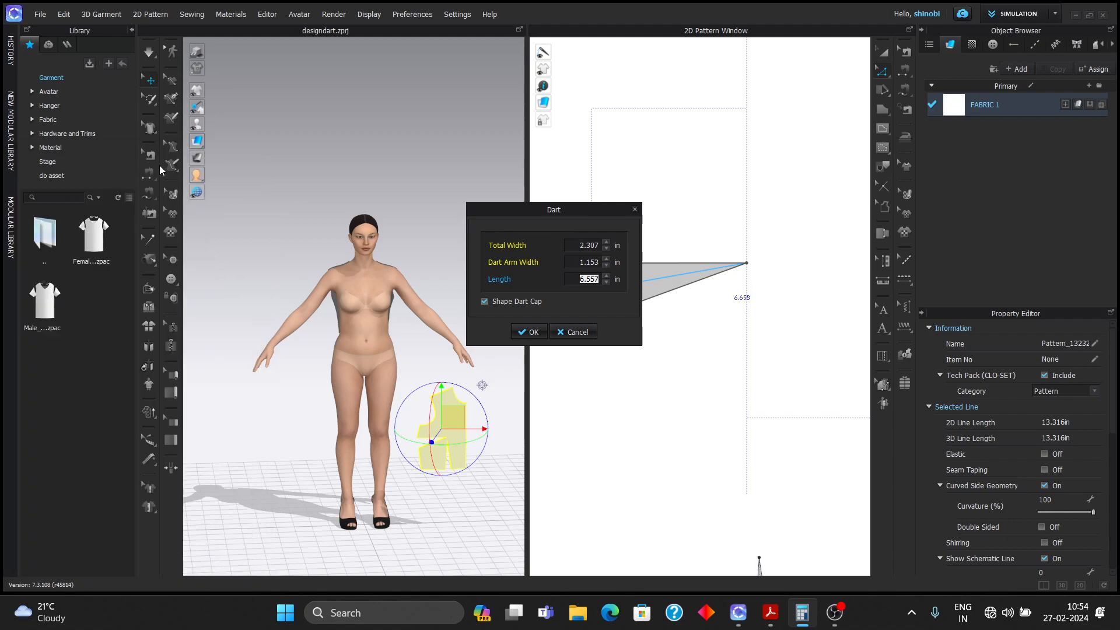
pyautogui.write('5')
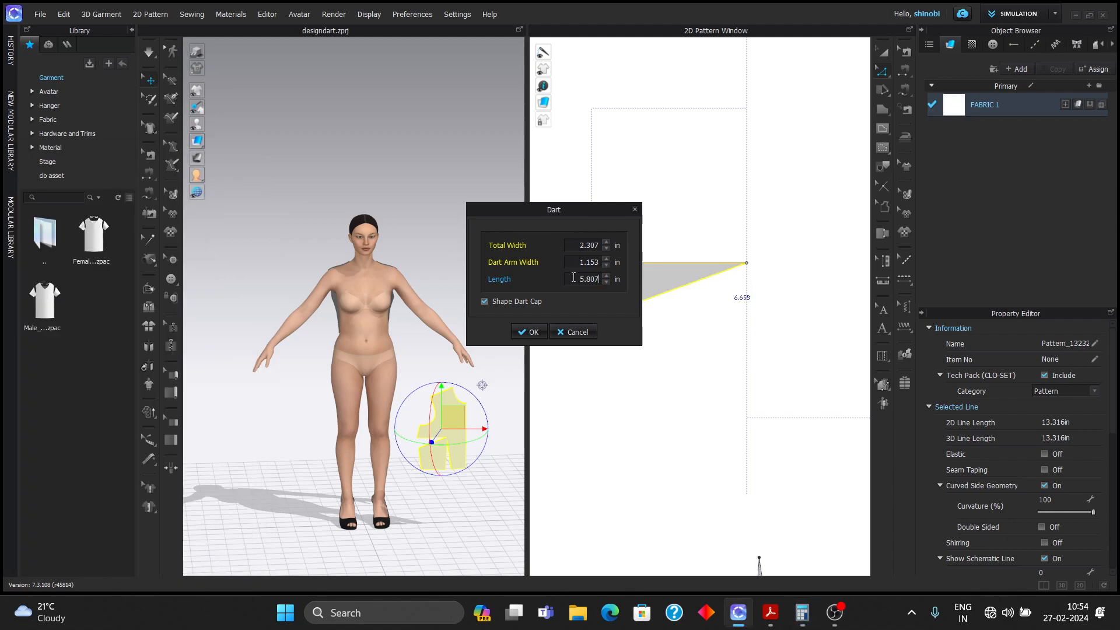
pyautogui.write('.807')
pyautogui.press('Return')
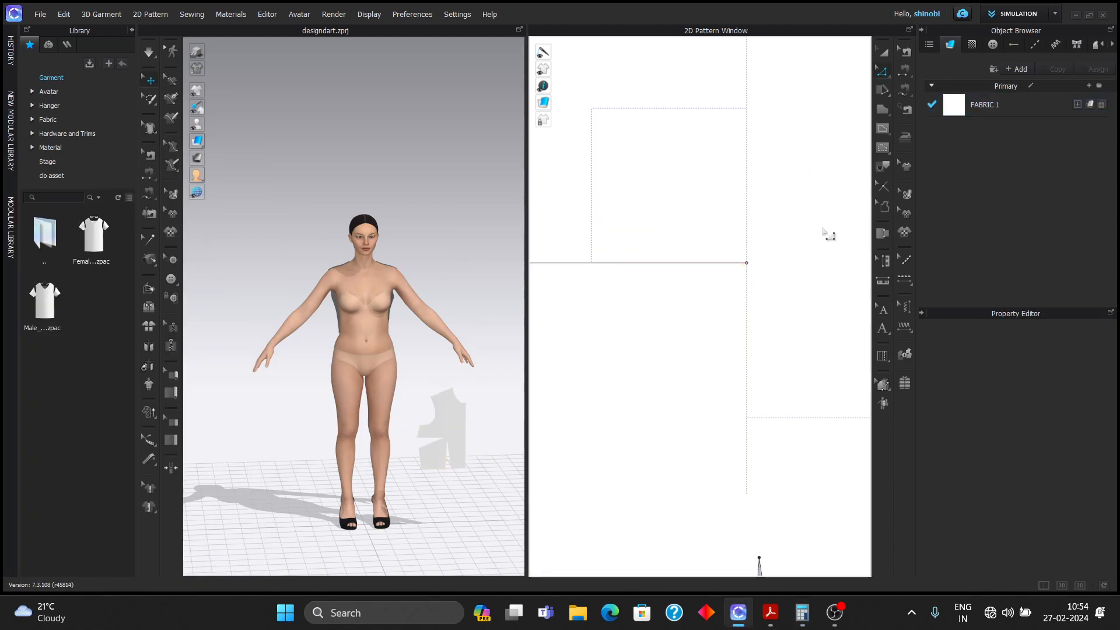
pyautogui.scroll(-3, 826, 227)
# - Add a 2.5 in perpendicular internal line at the shoulder point, extending both sides
pyautogui.scroll(-5, 822, 225)
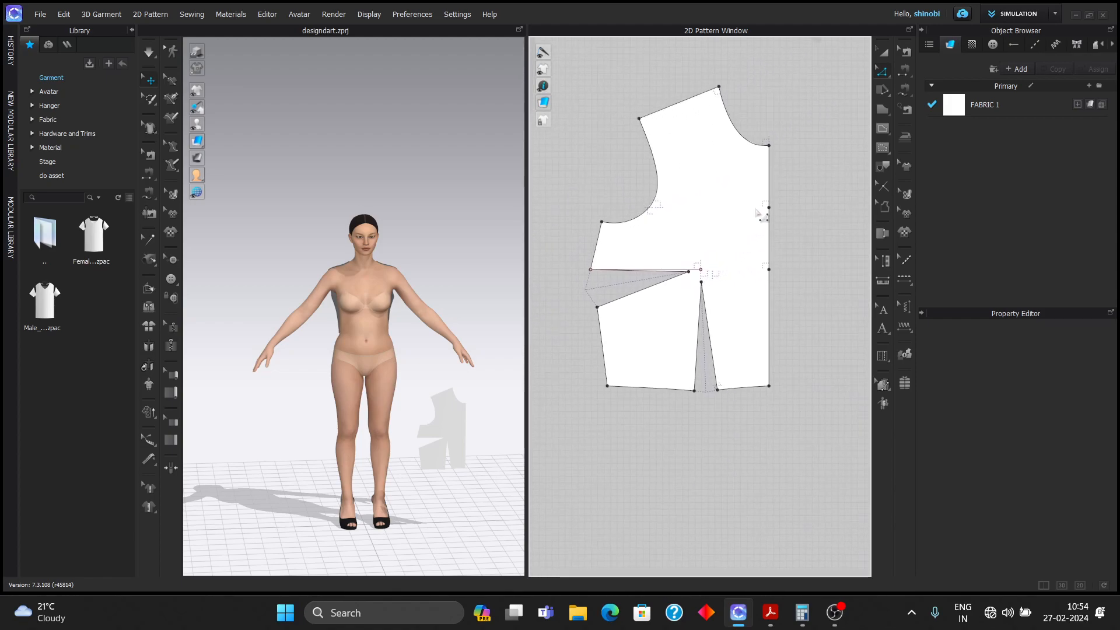
pyautogui.rightClick(639, 119)
pyautogui.moveTo(736, 212)
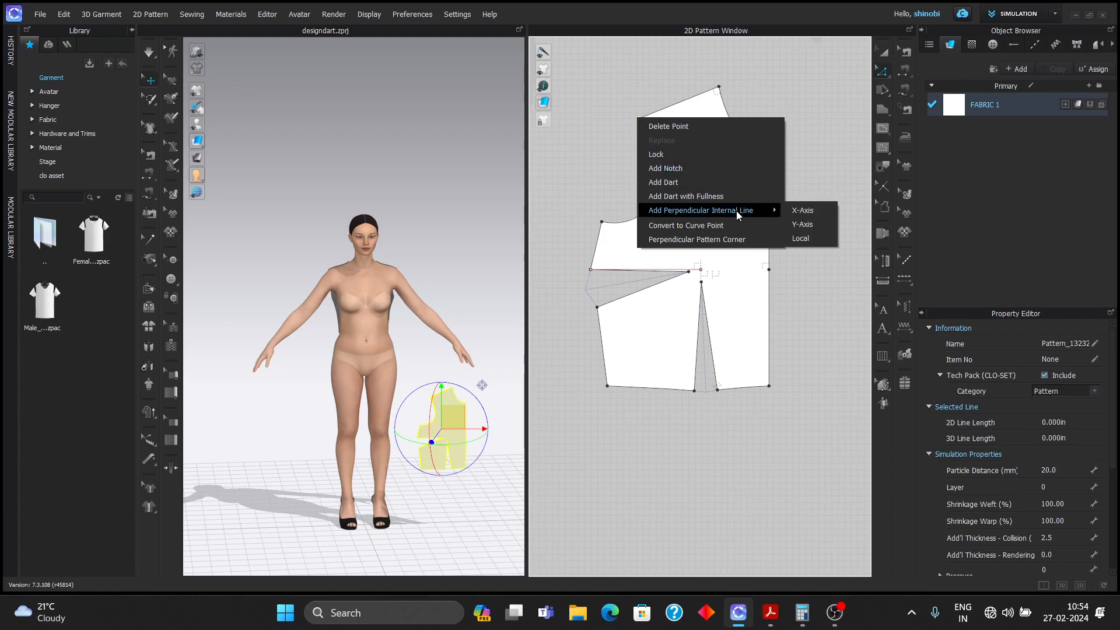
pyautogui.click(809, 238)
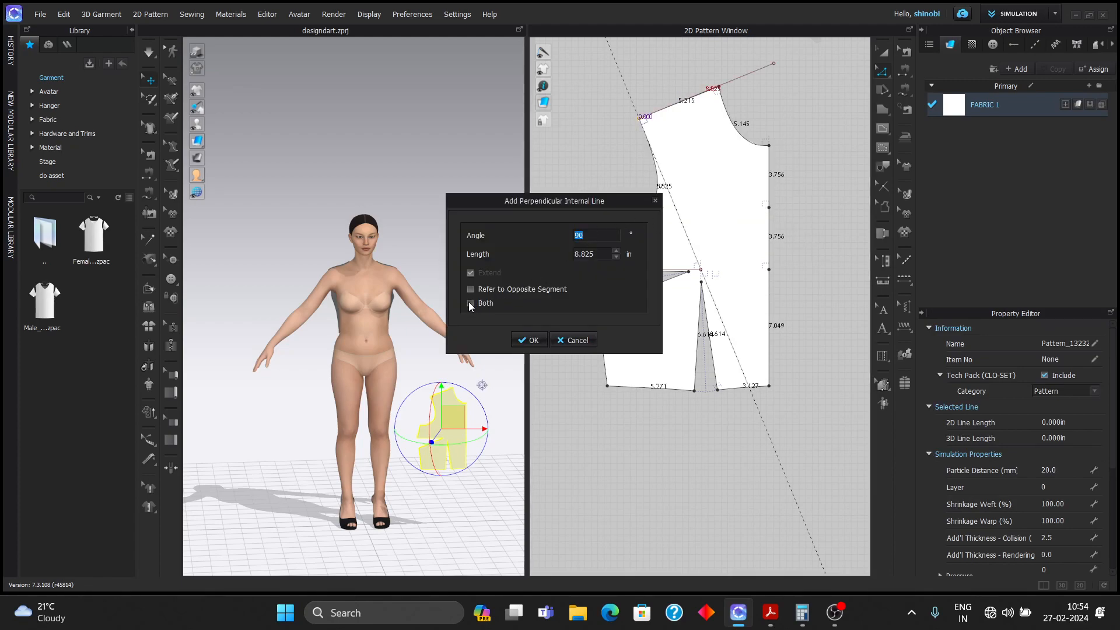
pyautogui.click(470, 303)
pyautogui.doubleClick(602, 251)
pyautogui.write('1.')
pyautogui.press('Return')
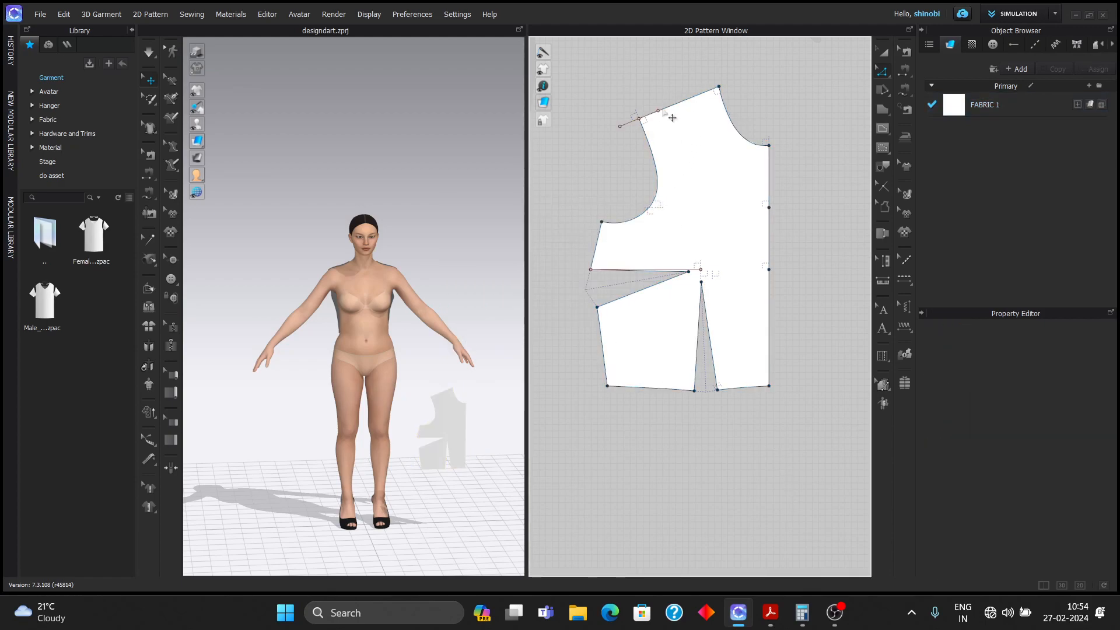
pyautogui.scroll(3, 670, 113)
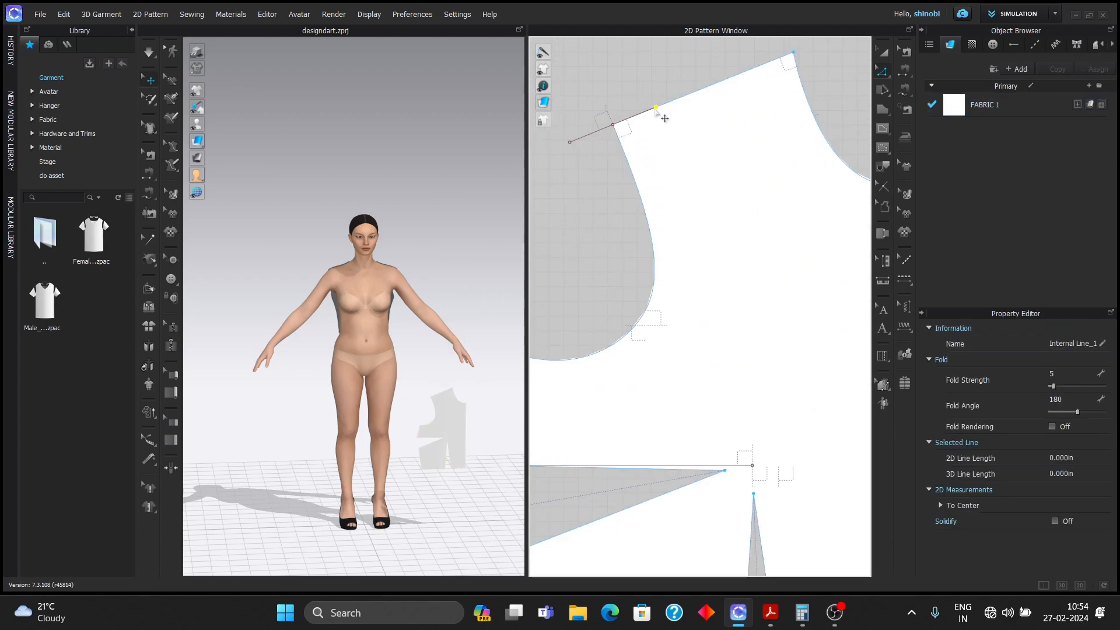
pyautogui.press('Escape')
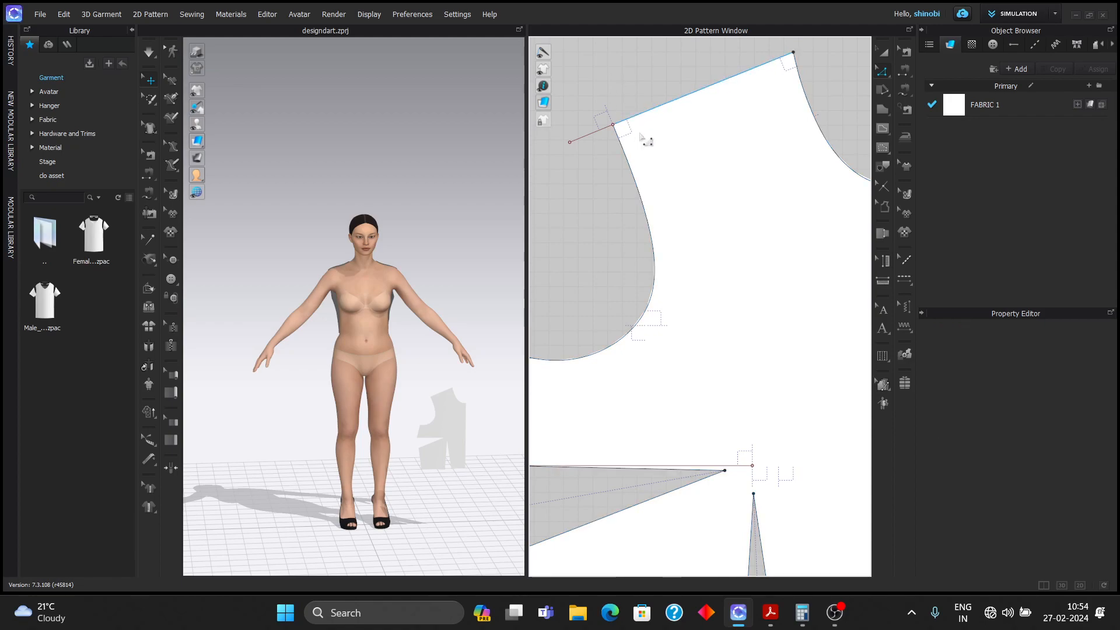
pyautogui.scroll(-4, 647, 133)
# - Split the upper centre-front edge at 1.5 in, leaving 2.256 in
pyautogui.click(732, 192)
pyautogui.rightClick(733, 181)
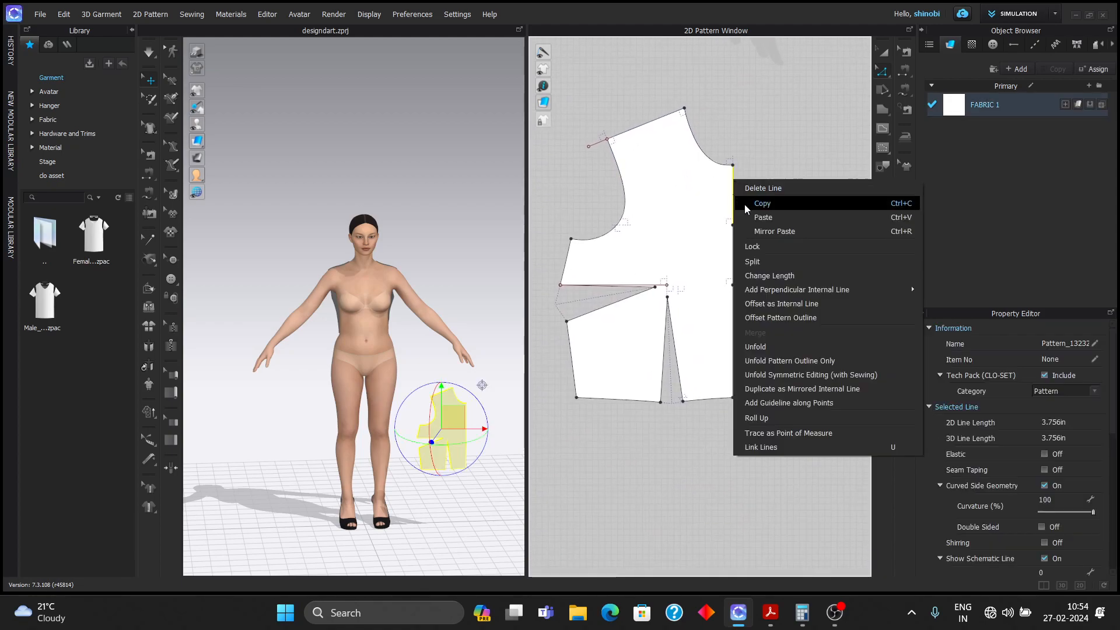
pyautogui.click(772, 267)
pyautogui.write('1.5')
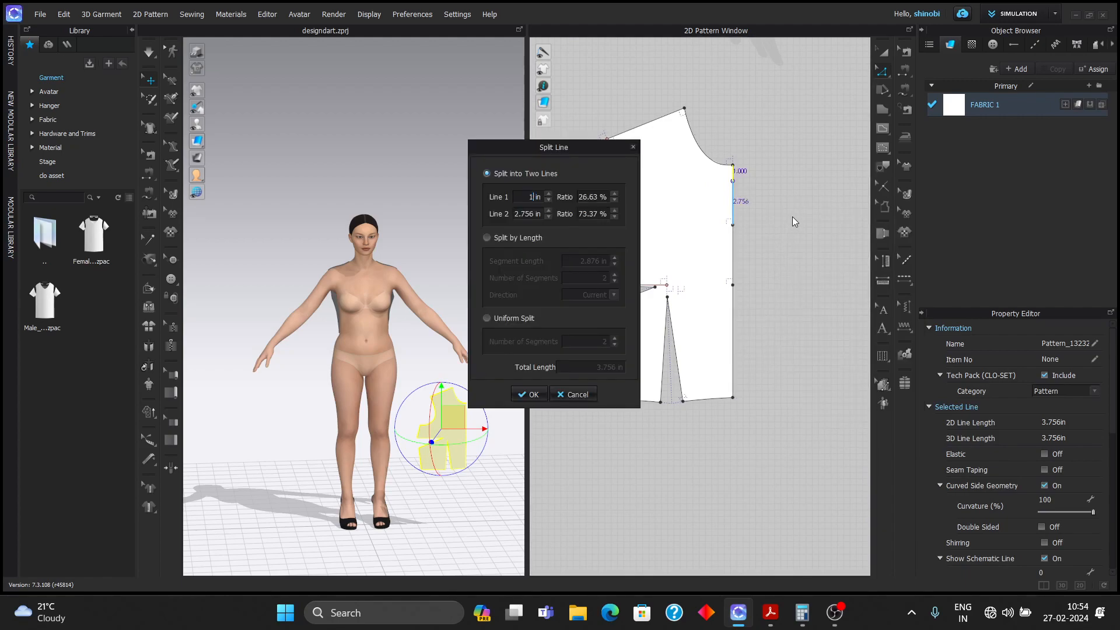
pyautogui.press('Return')
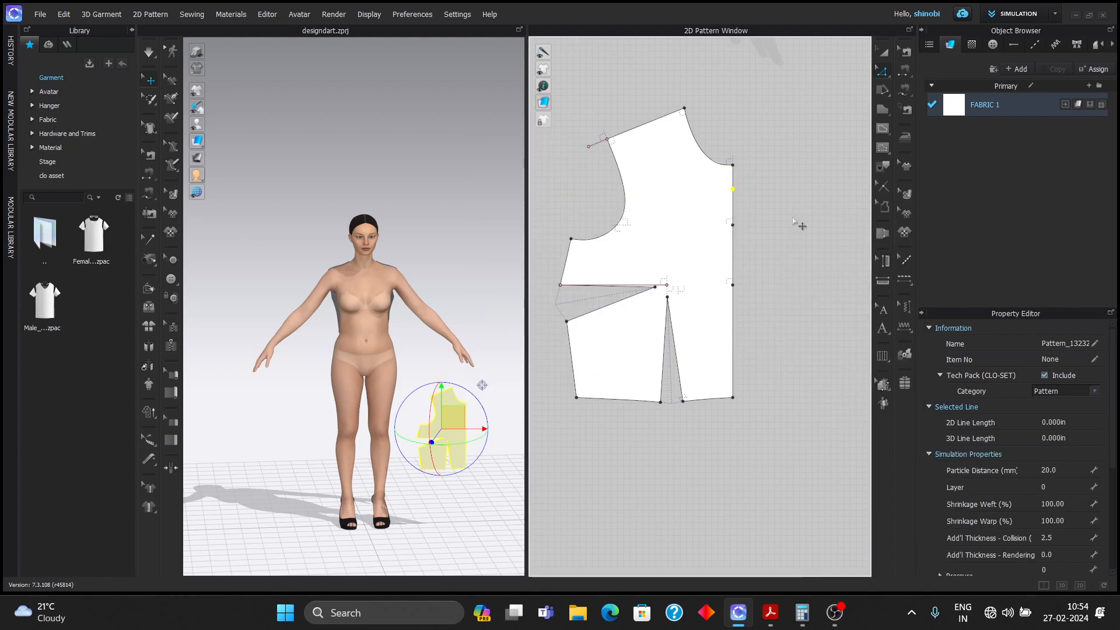
pyautogui.click(814, 163)
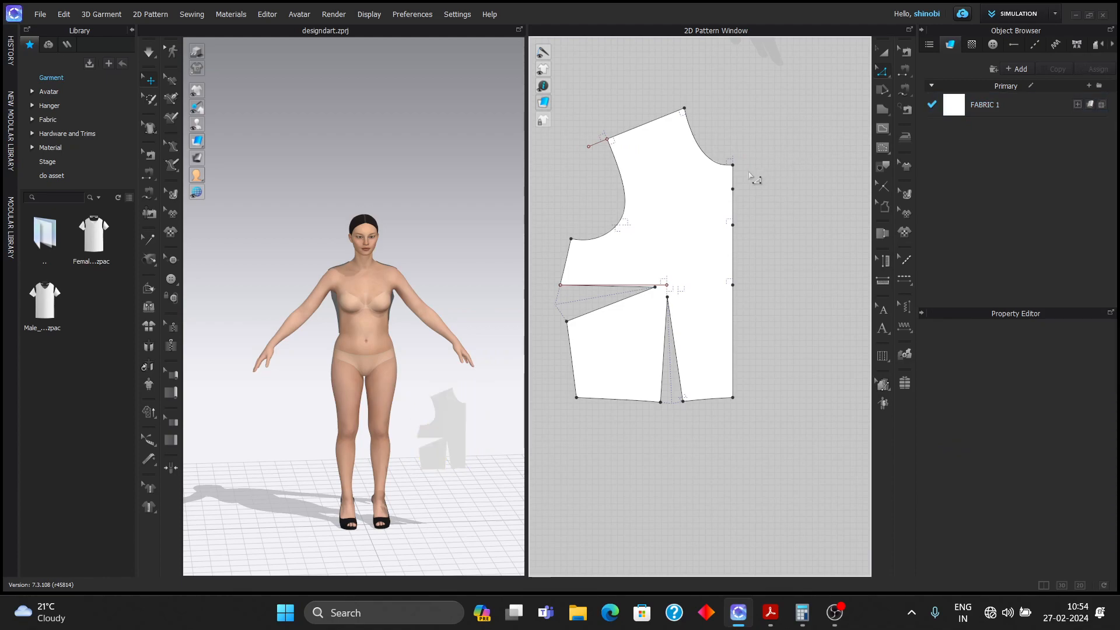
pyautogui.scroll(3, 752, 174)
pyautogui.moveTo(764, 173); pyautogui.dragTo(836, 186, button='middle')
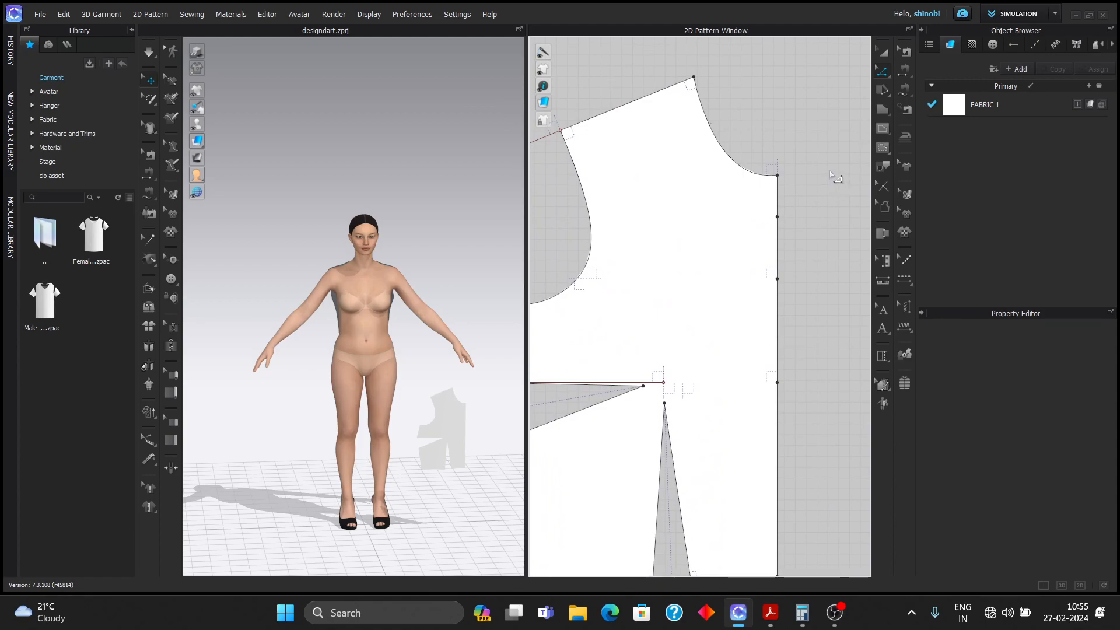
pyautogui.scroll(-3, 633, 120)
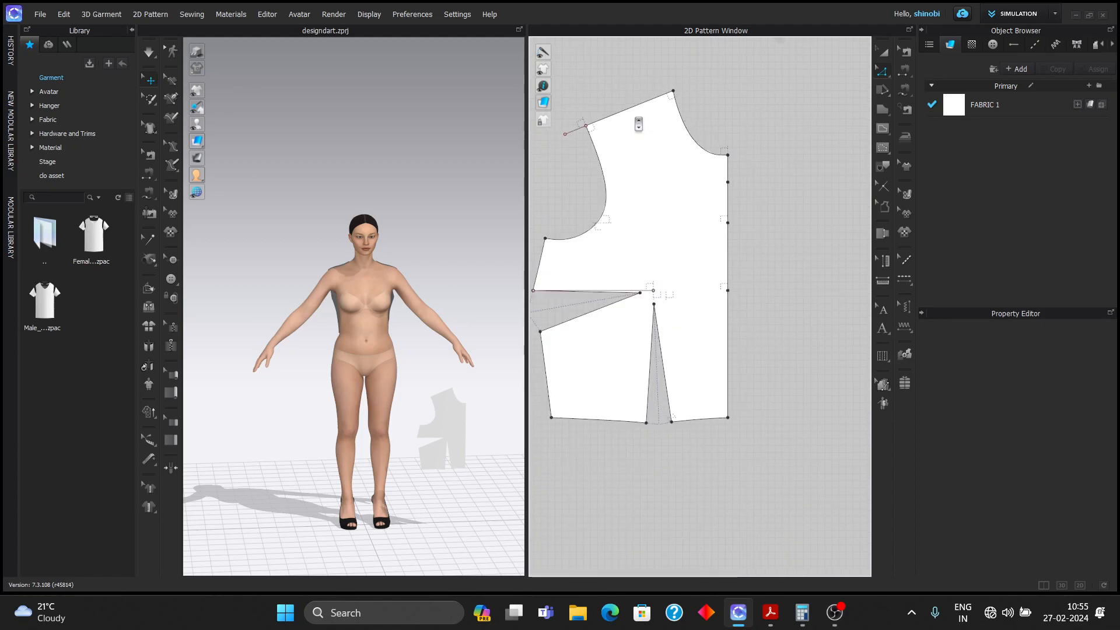
# - Split the shoulder edge at 1.23 in, leaving 3.965 in
pyautogui.rightClick(604, 121)
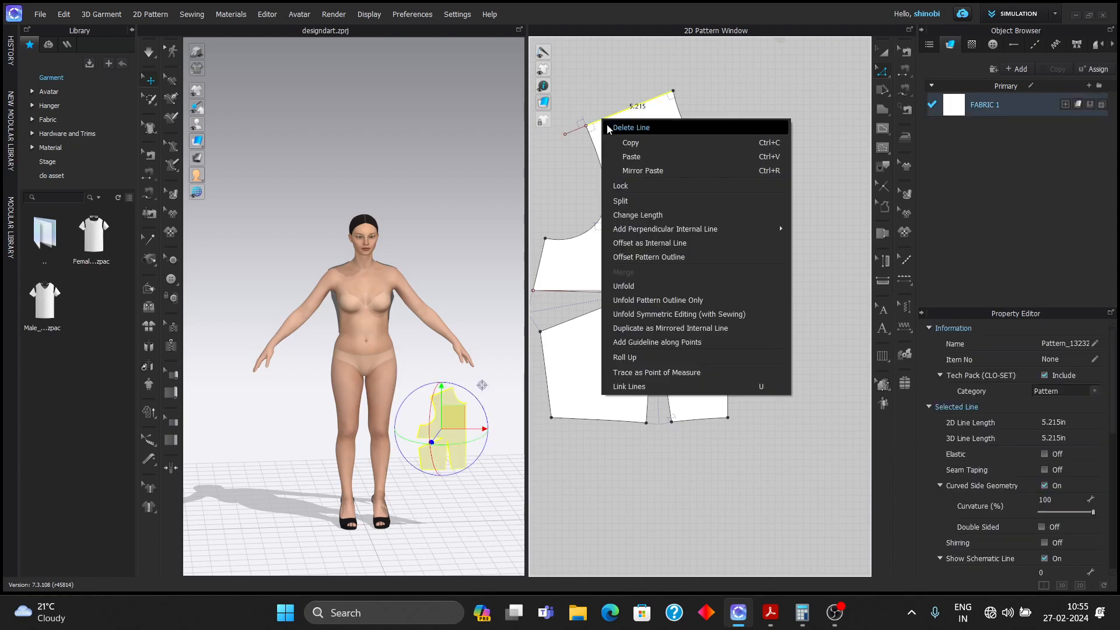
pyautogui.click(639, 201)
pyautogui.write('1.23')
pyautogui.press('Return')
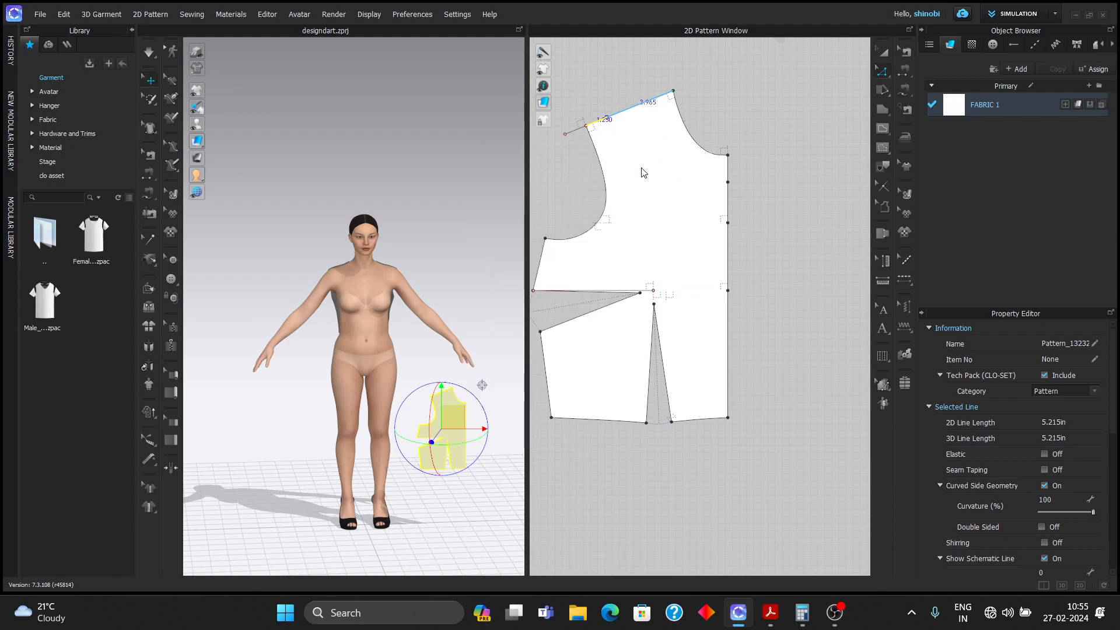
pyautogui.click(758, 119)
# - Draw a curved 8.213 in yoke line from the new shoulder point to the centre front
pyautogui.click(882, 128)
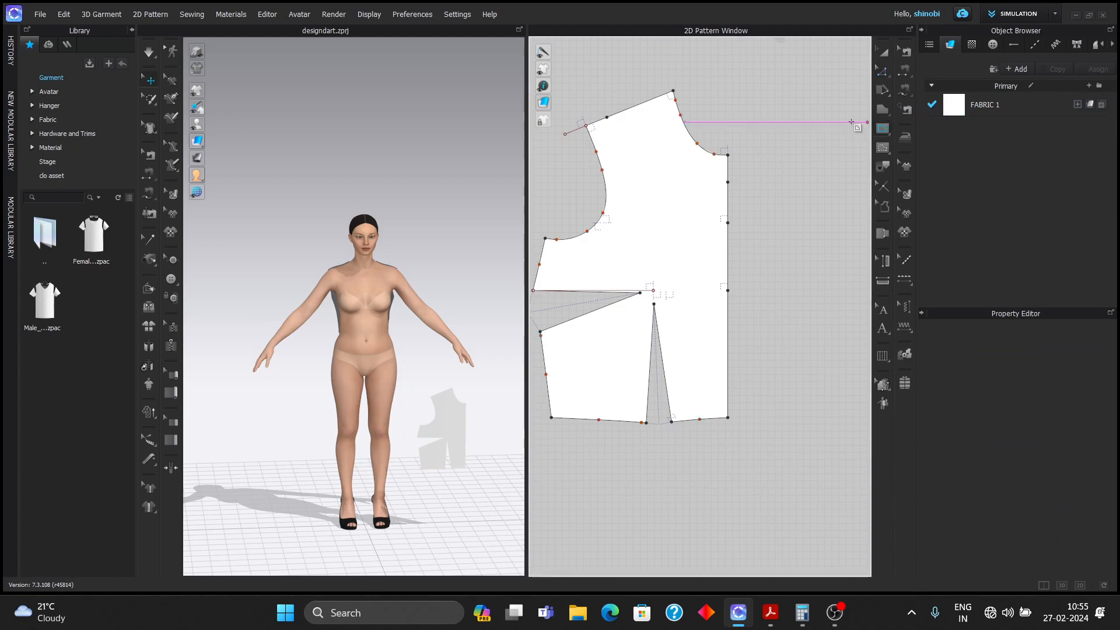
pyautogui.click(607, 118)
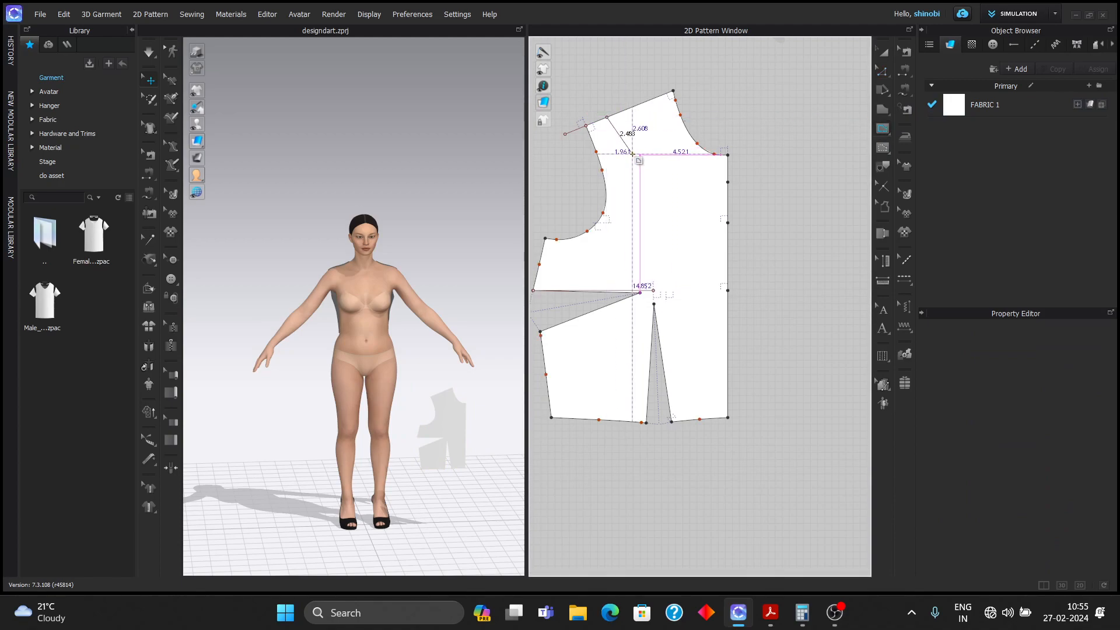
pyautogui.keyDown('ctrl'); pyautogui.click(633, 156); pyautogui.keyUp('ctrl')
pyautogui.keyDown('ctrl'); pyautogui.click(660, 173); pyautogui.keyUp('ctrl')
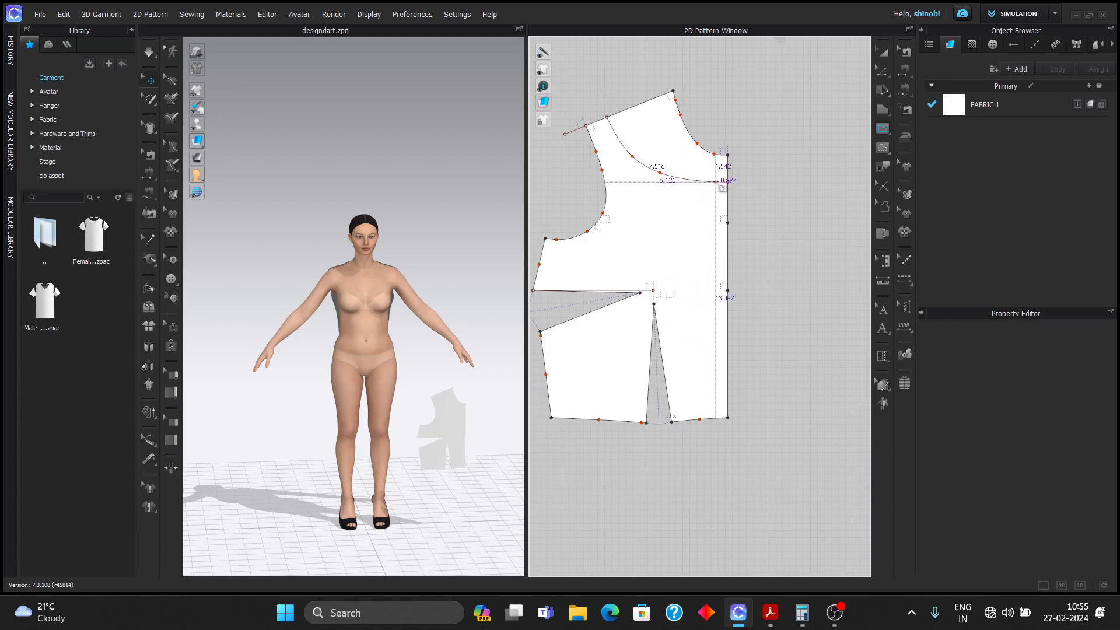
pyautogui.click(728, 182)
pyautogui.press('z')
pyautogui.click(791, 192)
# - Zoom to the front waist dart and open the context menu on its tip point
pyautogui.scroll(1, 786, 189)
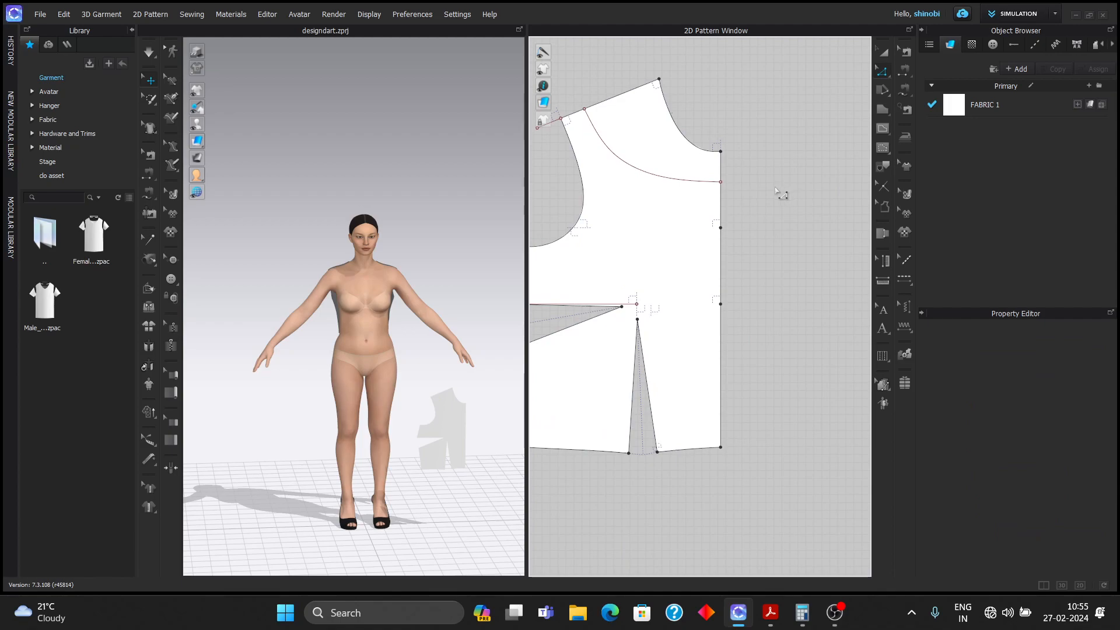
pyautogui.scroll(-3, 779, 192)
pyautogui.moveTo(780, 219); pyautogui.dragTo(780, 261, button='middle')
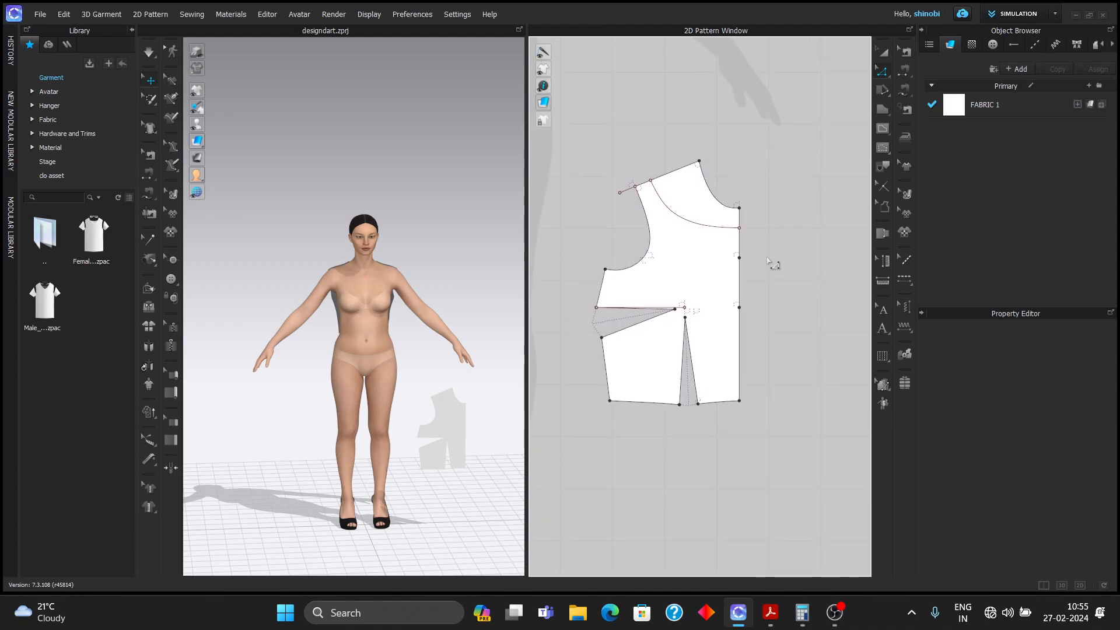
pyautogui.scroll(3, 682, 326)
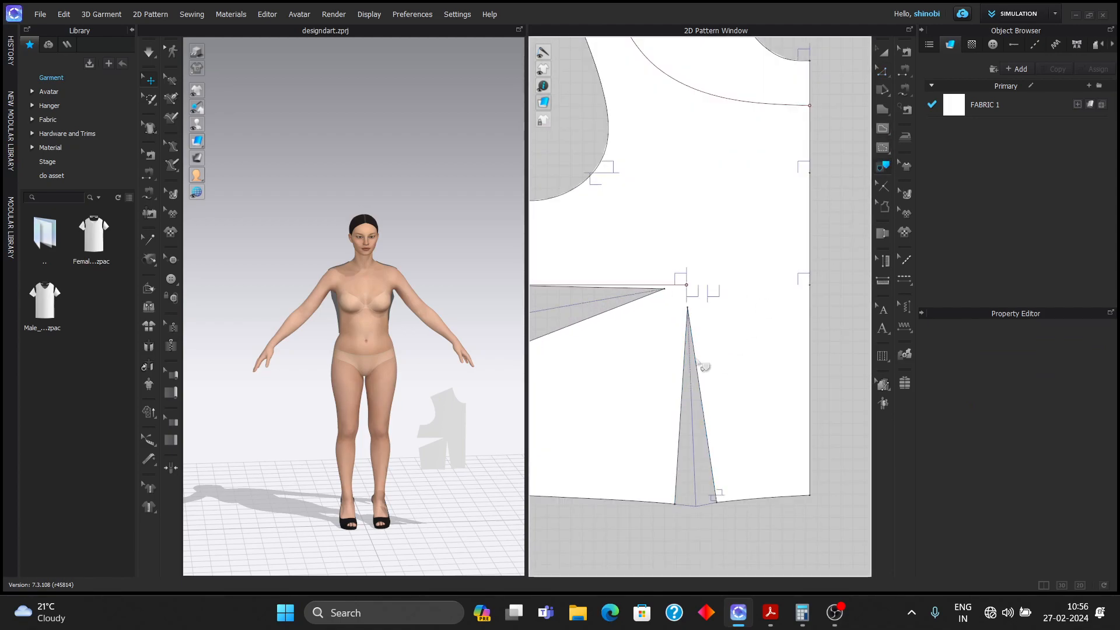
pyautogui.click(690, 382)
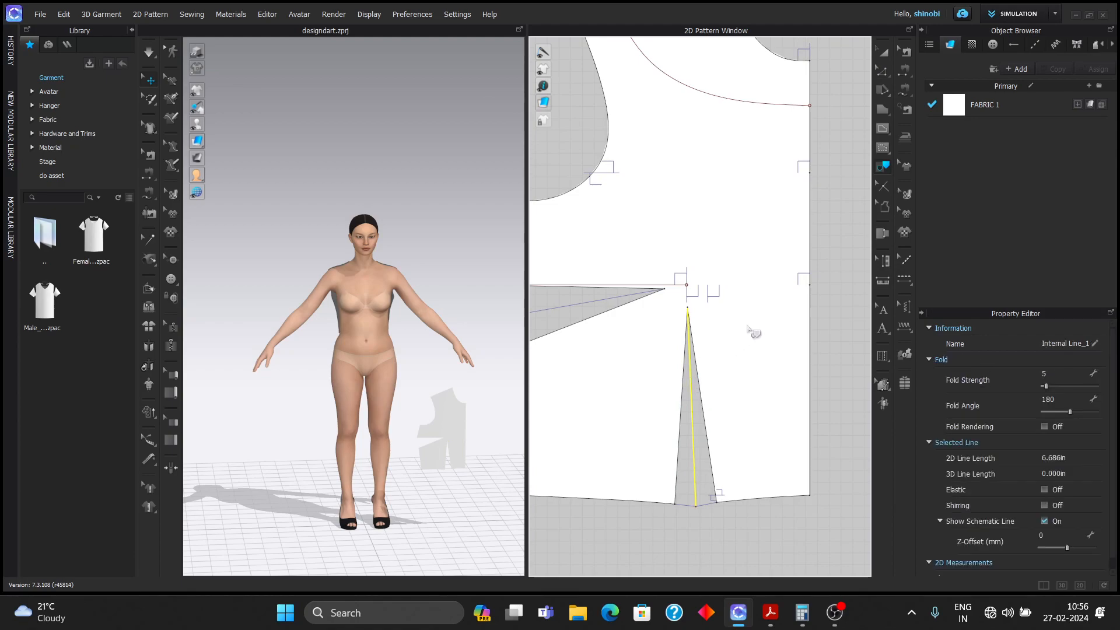
pyautogui.click(843, 300)
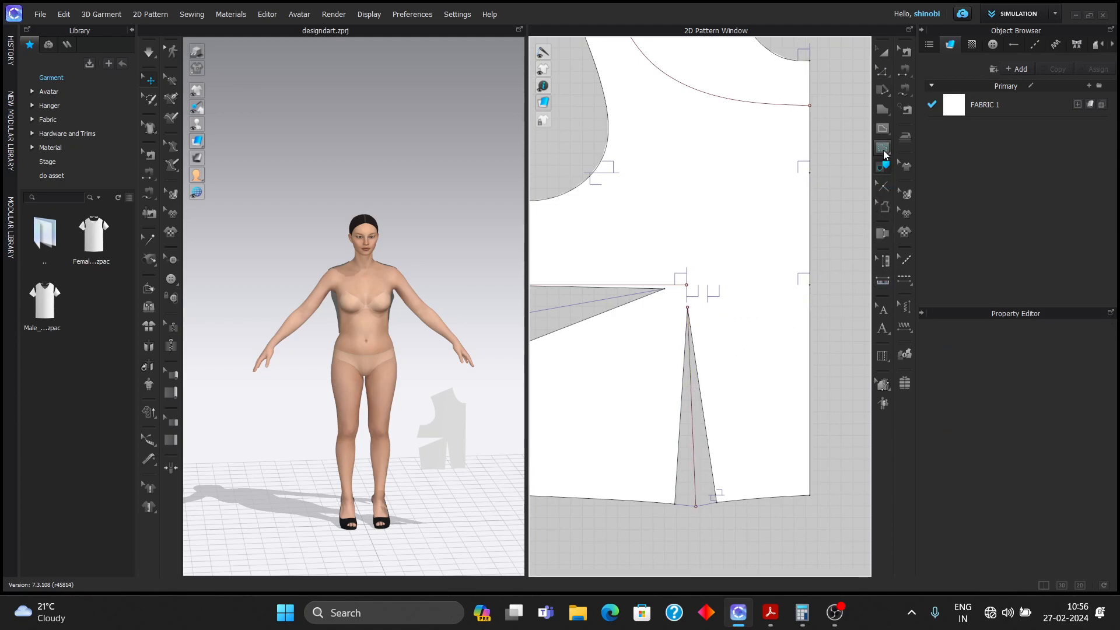
pyautogui.click(883, 72)
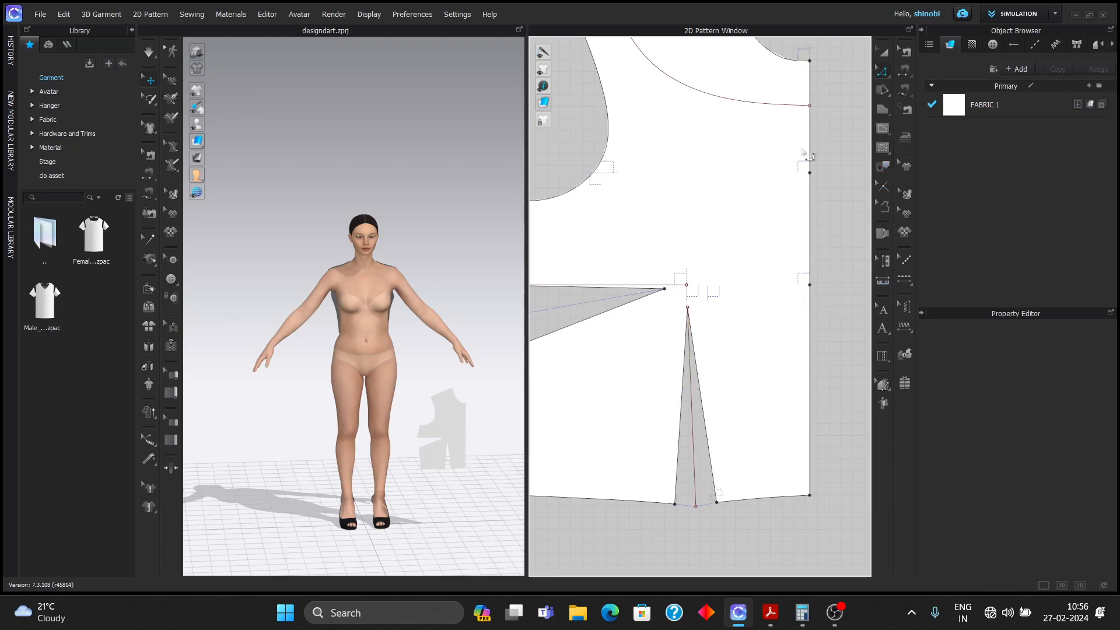
pyautogui.rightClick(689, 308)
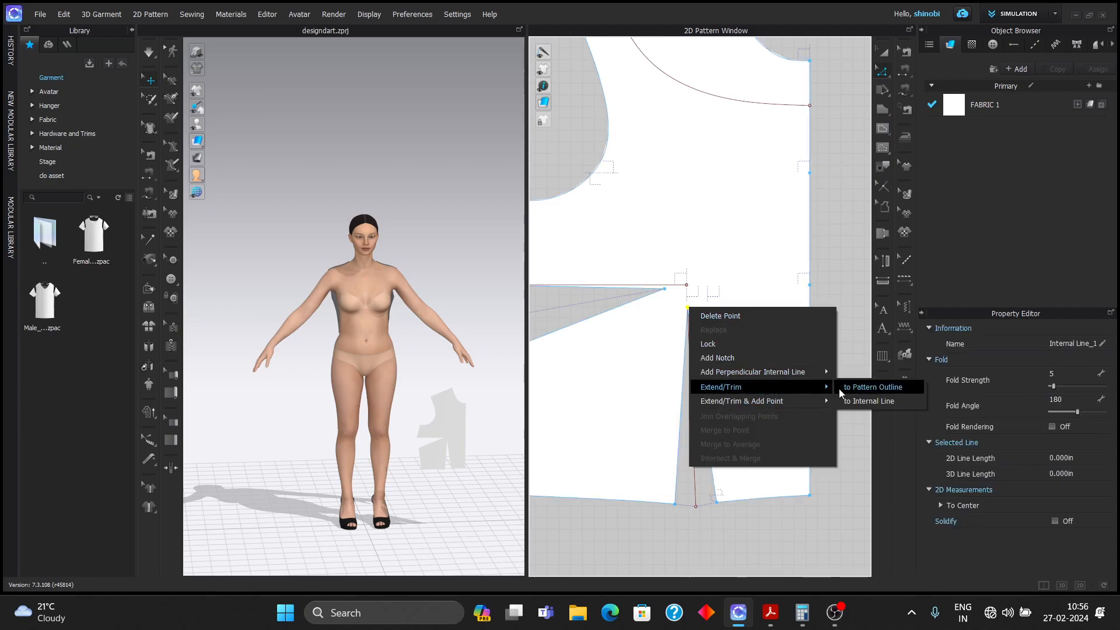
# - Add a 5 in perpendicular internal line at 180° from the dart tip, reversed upward
pyautogui.moveTo(797, 378)
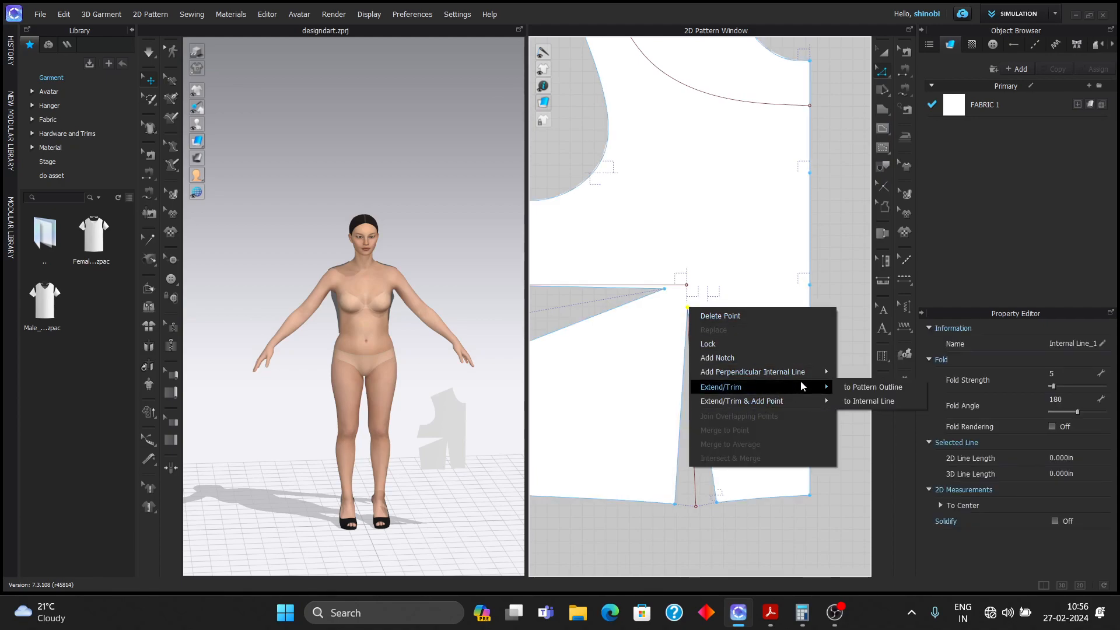
pyautogui.click(847, 400)
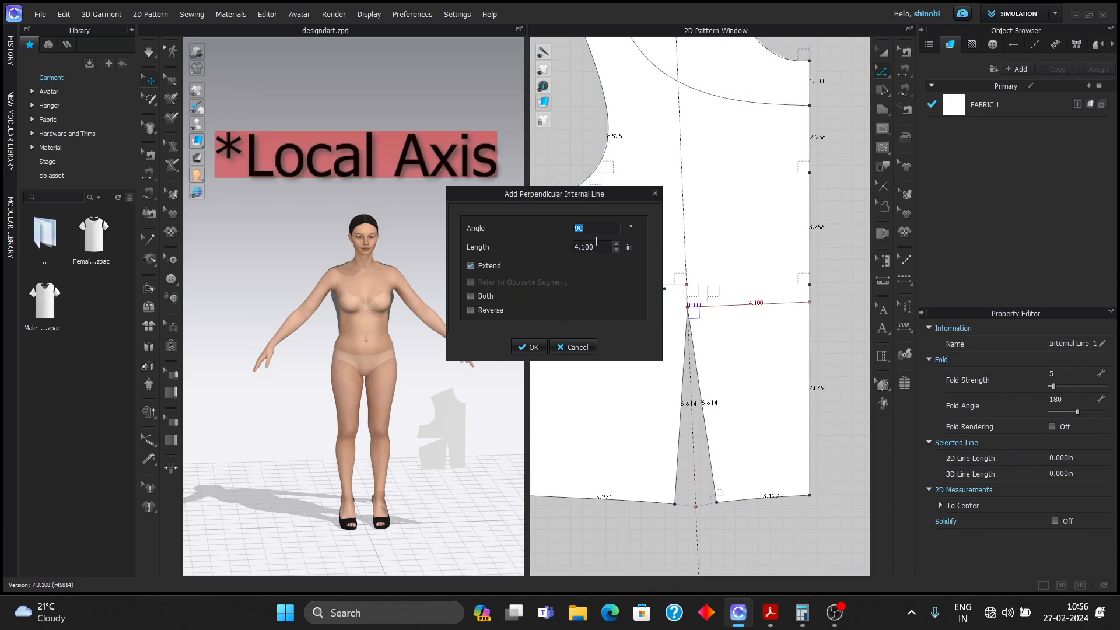
pyautogui.write('180')
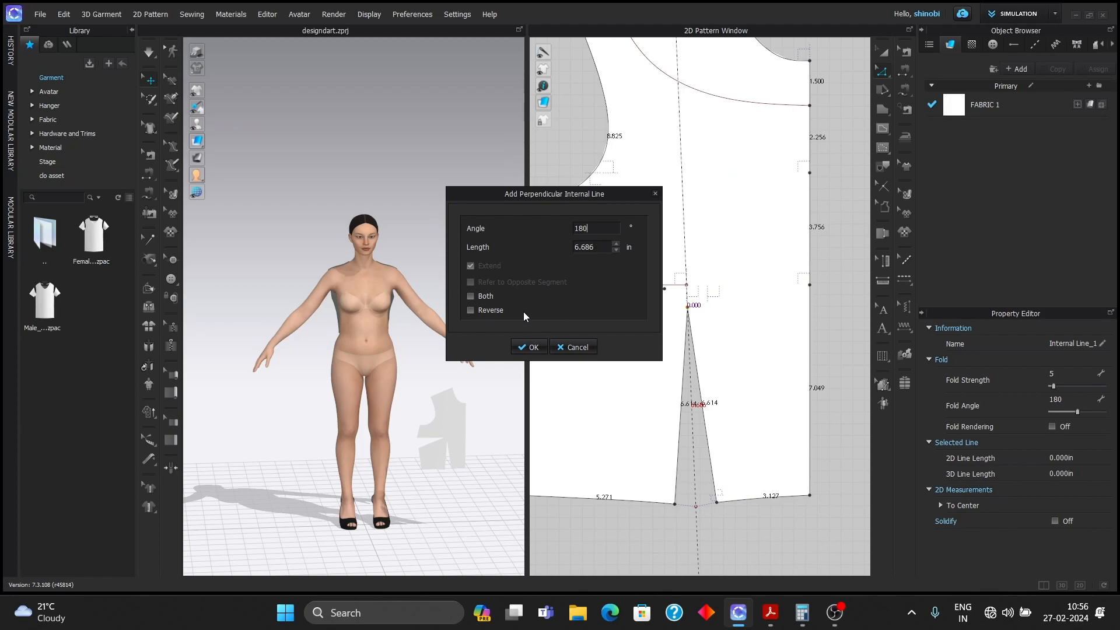
pyautogui.press('Tab')
pyautogui.write('5')
pyautogui.click(471, 310)
pyautogui.click(525, 346)
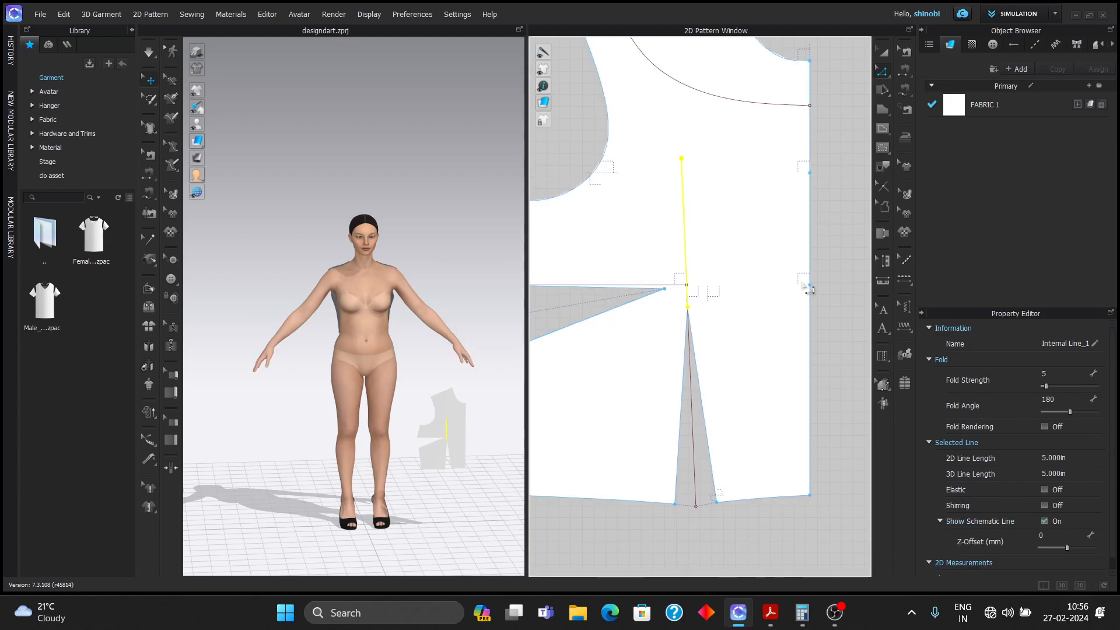
# - Draw a curved princess line from the armhole top to the top of the 5 in line
pyautogui.click(837, 275)
pyautogui.scroll(-5, 824, 306)
pyautogui.click(882, 128)
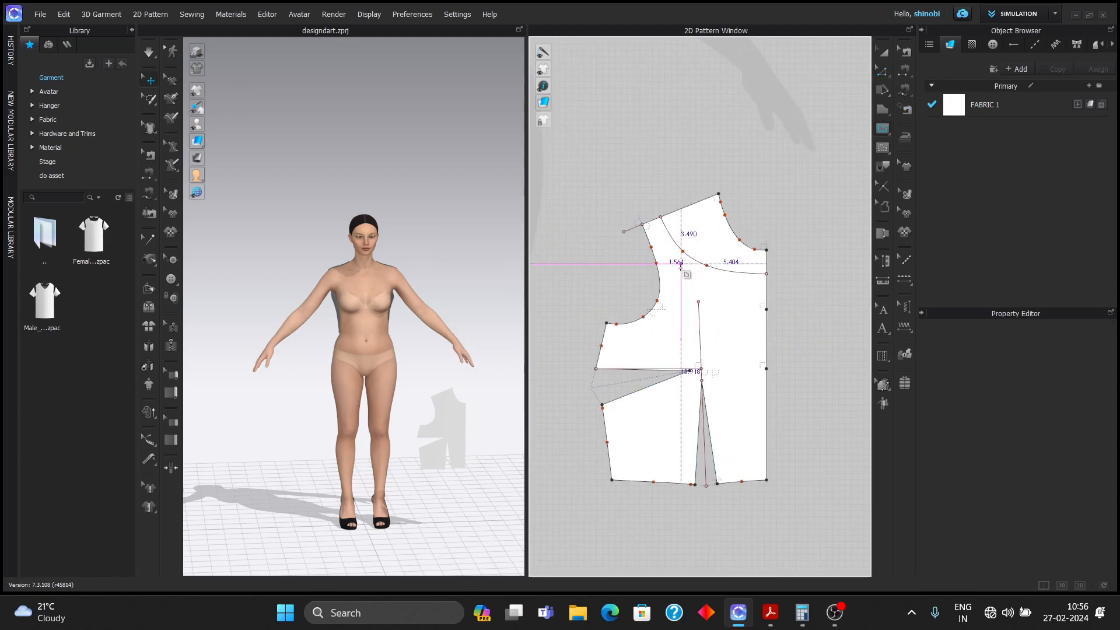
pyautogui.scroll(5, 636, 251)
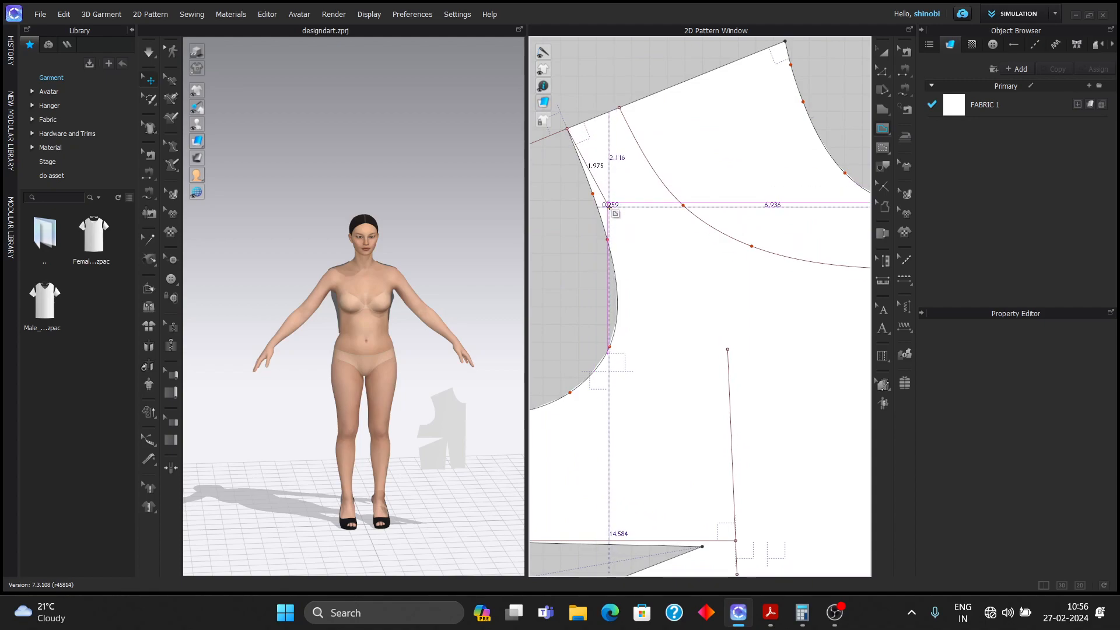
pyautogui.keyDown('ctrl'); pyautogui.click(633, 250); pyautogui.keyUp('ctrl')
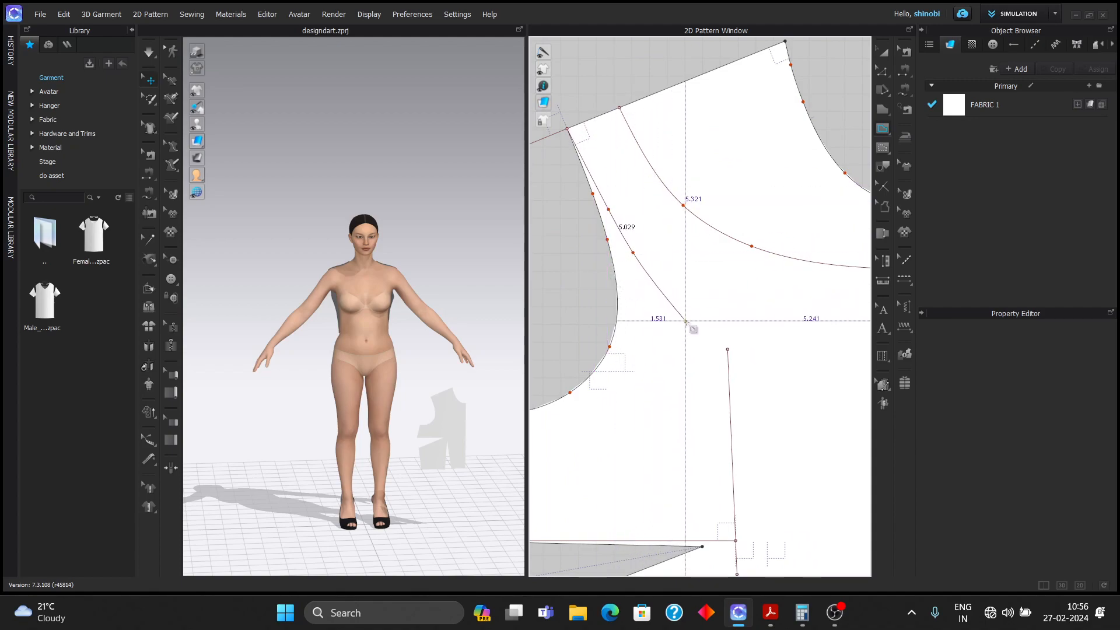
pyautogui.doubleClick(728, 349)
pyautogui.click(880, 73)
# - Reshape the yoke curve slightly by dragging its curve points
pyautogui.press('v')
pyautogui.moveTo(683, 205); pyautogui.dragTo(676, 210)
pyautogui.scroll(-1, 677, 234)
pyautogui.scroll(2, 749, 275)
pyautogui.moveTo(726, 258); pyautogui.dragTo(670, 246)
pyautogui.scroll(-3, 721, 271)
pyautogui.scroll(-2, 721, 270)
pyautogui.scroll(5, 749, 279)
pyautogui.scroll(-4, 670, 247)
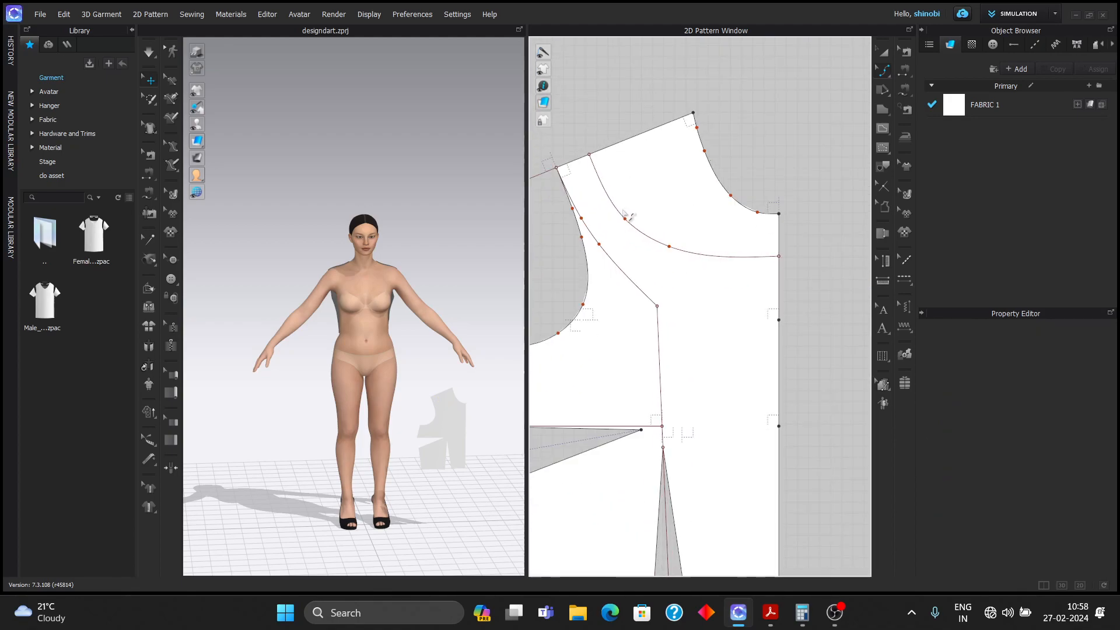
pyautogui.scroll(5, 620, 220)
pyautogui.scroll(-7, 620, 211)
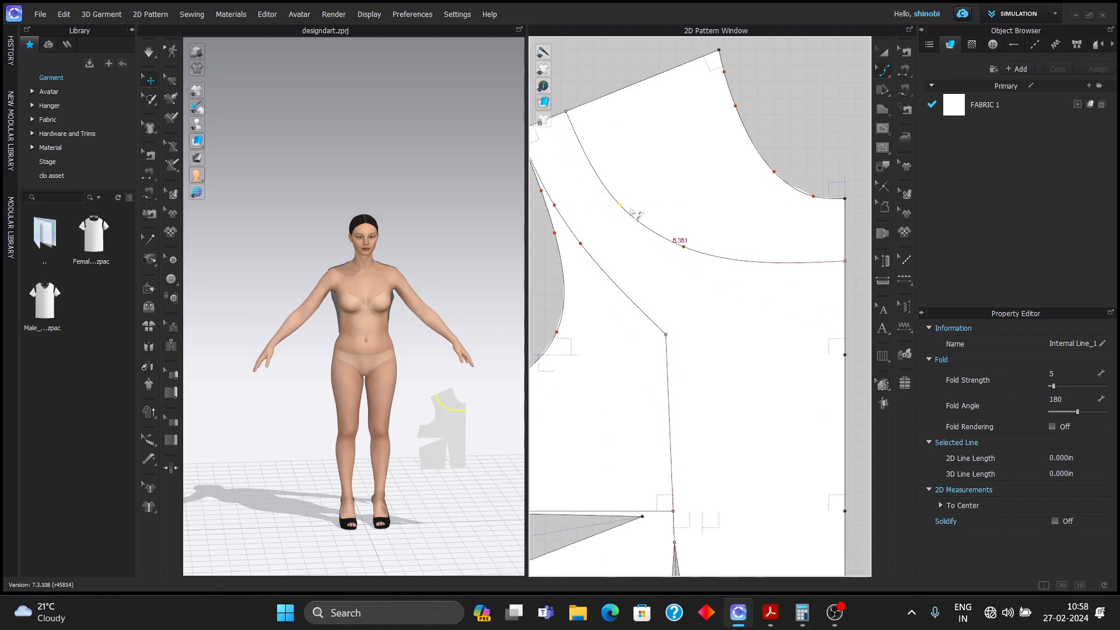
pyautogui.click(626, 102)
pyautogui.scroll(-1, 630, 173)
pyautogui.scroll(2, 632, 176)
pyautogui.moveTo(634, 176); pyautogui.dragTo(717, 165, button='middle')
pyautogui.click(882, 77)
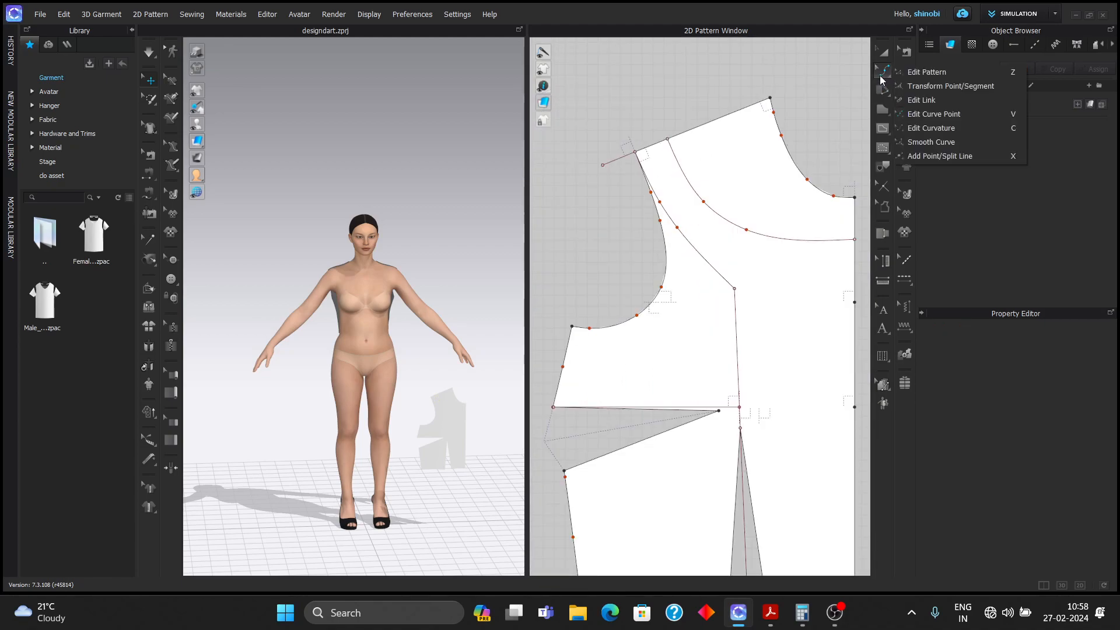
pyautogui.click(928, 71)
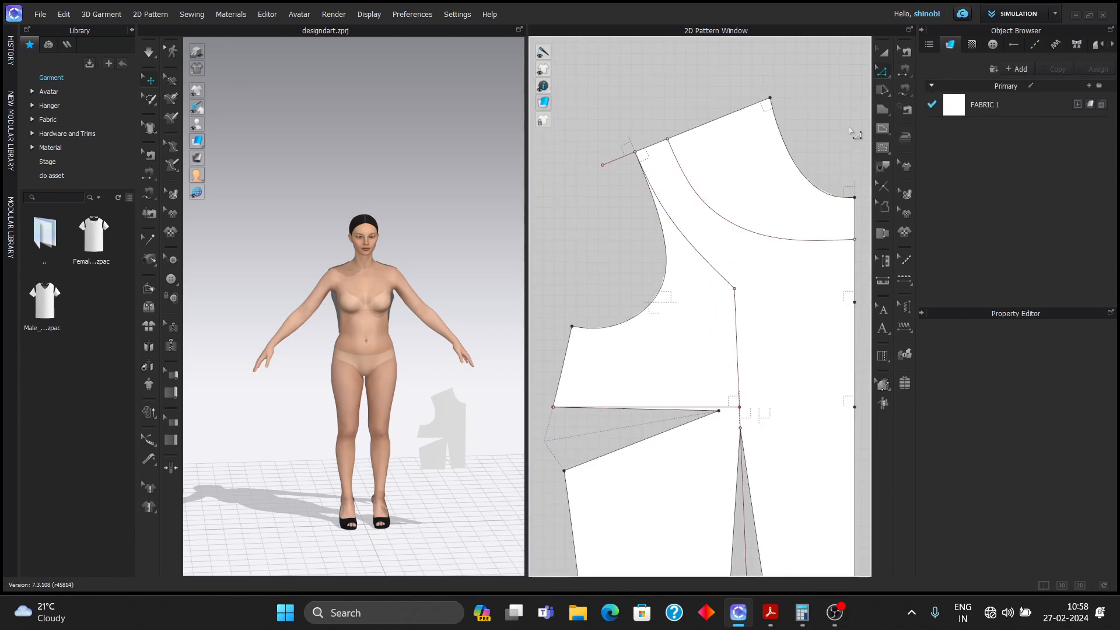
# - Offset the princess curve 1.25 in toward the armhole, unextended, as an internal line
pyautogui.rightClick(722, 279)
pyautogui.moveTo(805, 310)
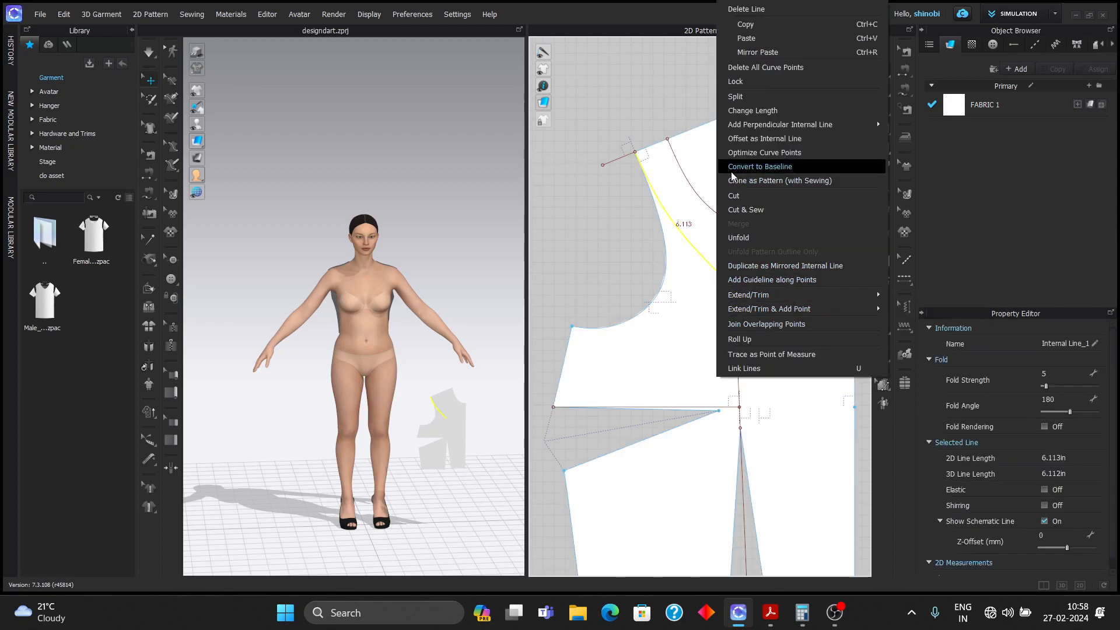
pyautogui.click(797, 138)
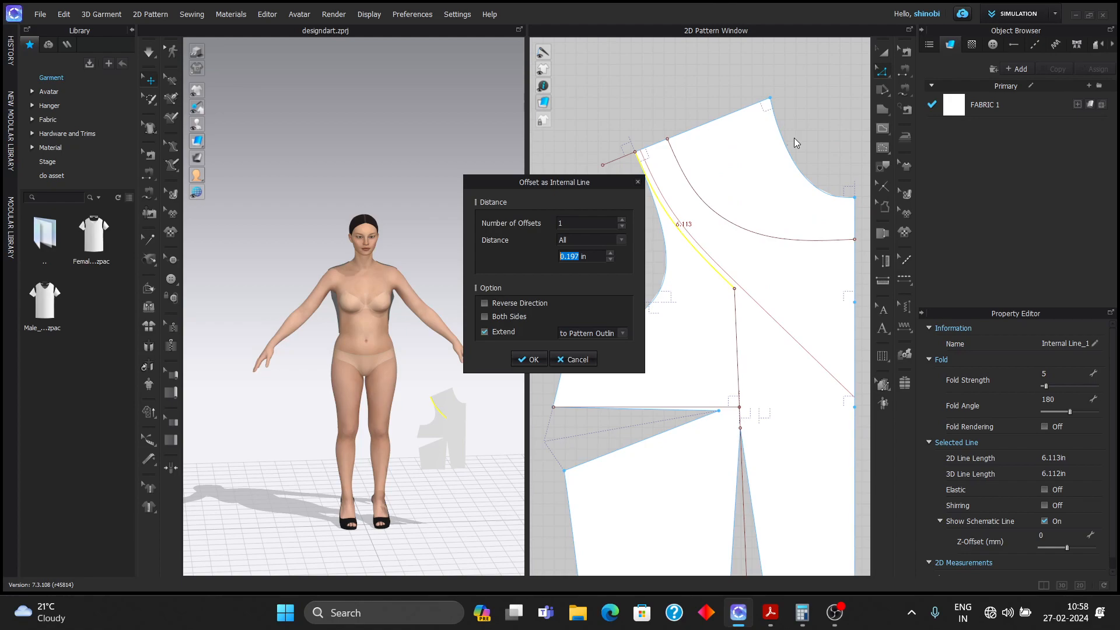
pyautogui.write('1.25')
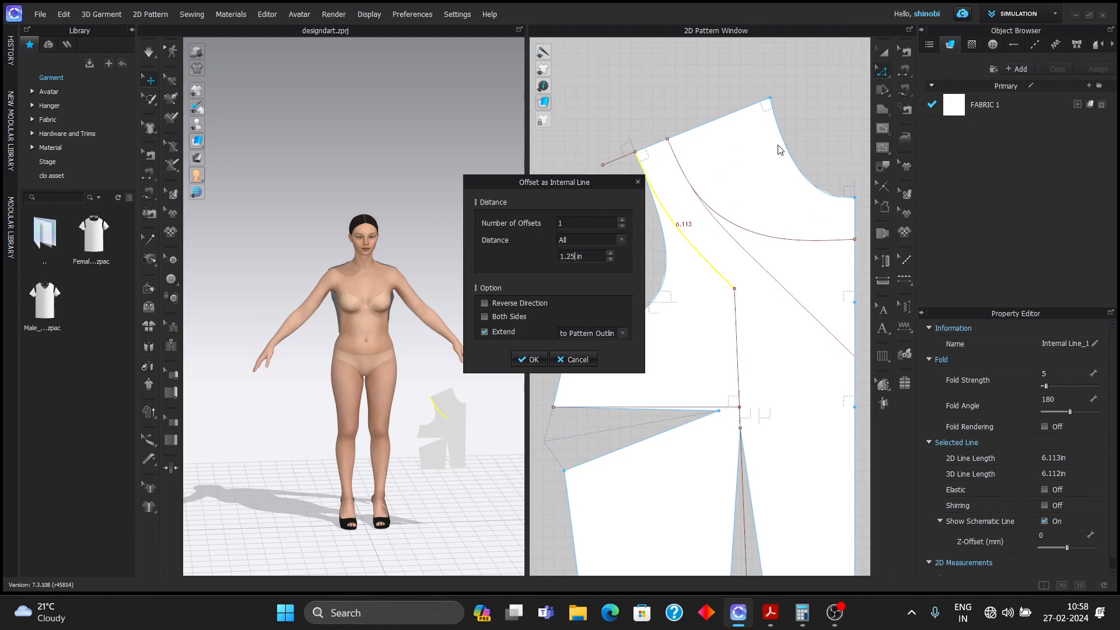
pyautogui.click(485, 332)
pyautogui.click(484, 304)
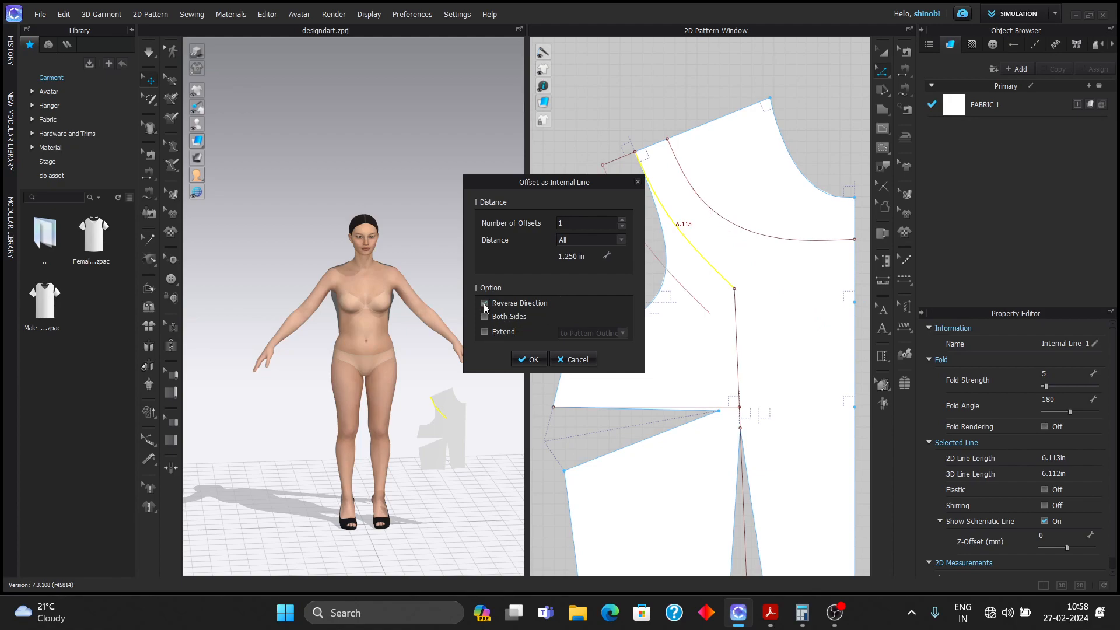
pyautogui.click(529, 359)
# - Extend the diagonal line's end point to the internal line, snapping it onto the corner
pyautogui.scroll(-2, 787, 305)
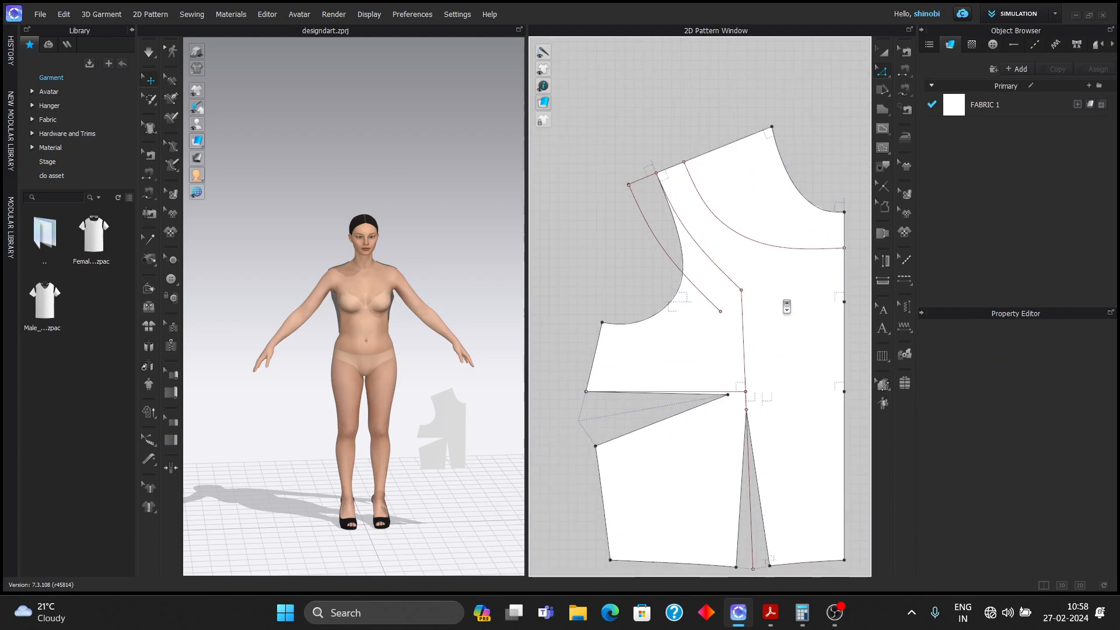
pyautogui.scroll(5, 627, 179)
pyautogui.scroll(2, 642, 207)
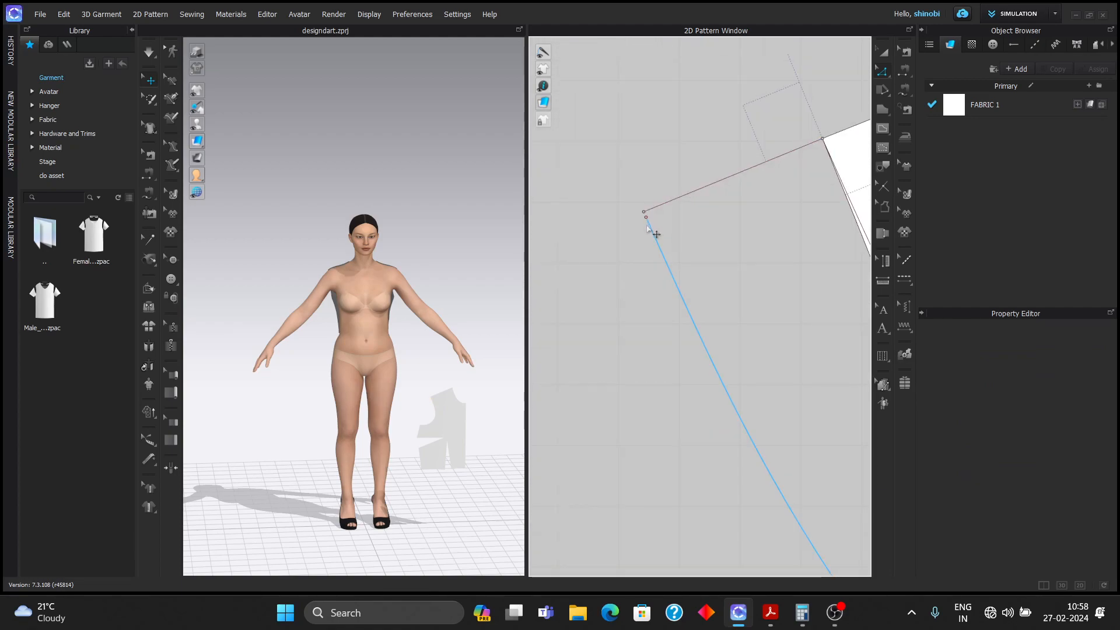
pyautogui.rightClick(646, 219)
pyautogui.moveTo(761, 298)
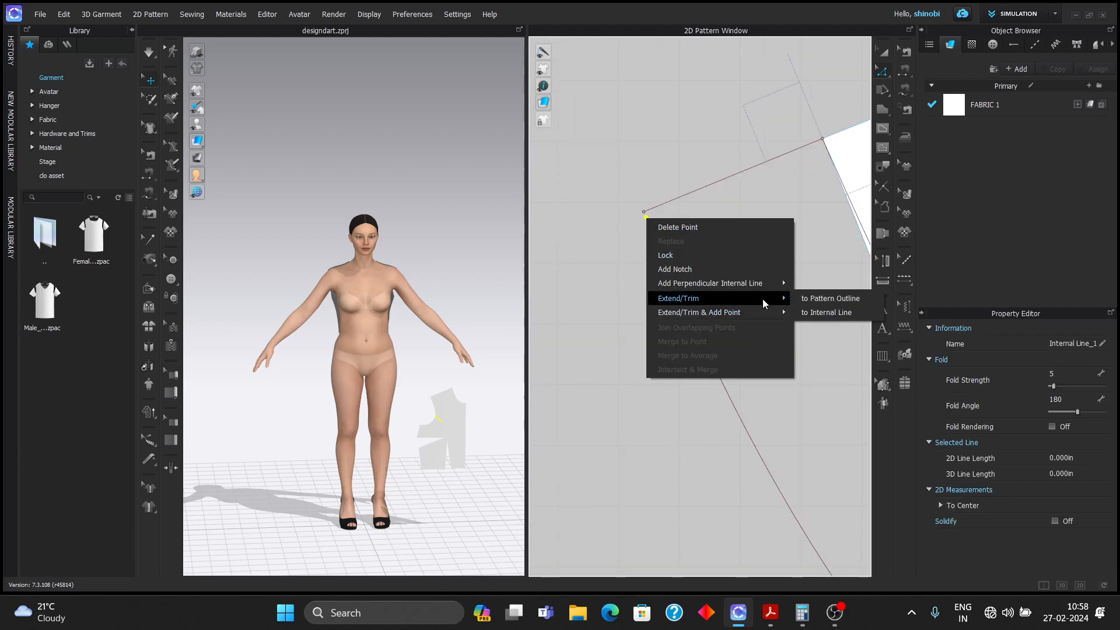
pyautogui.click(825, 313)
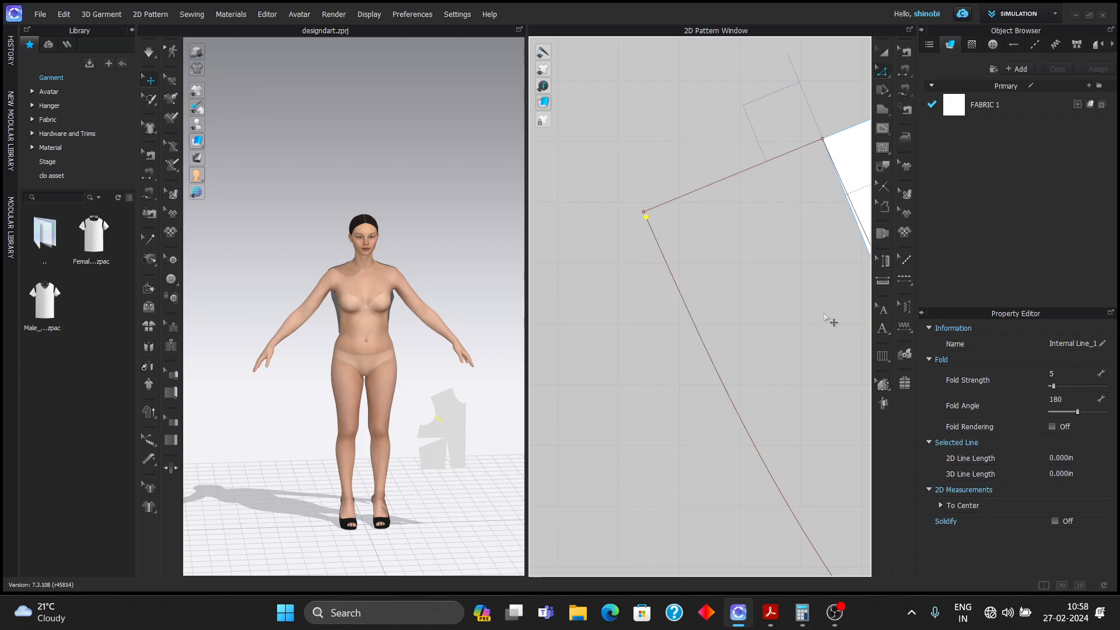
pyautogui.click(636, 199)
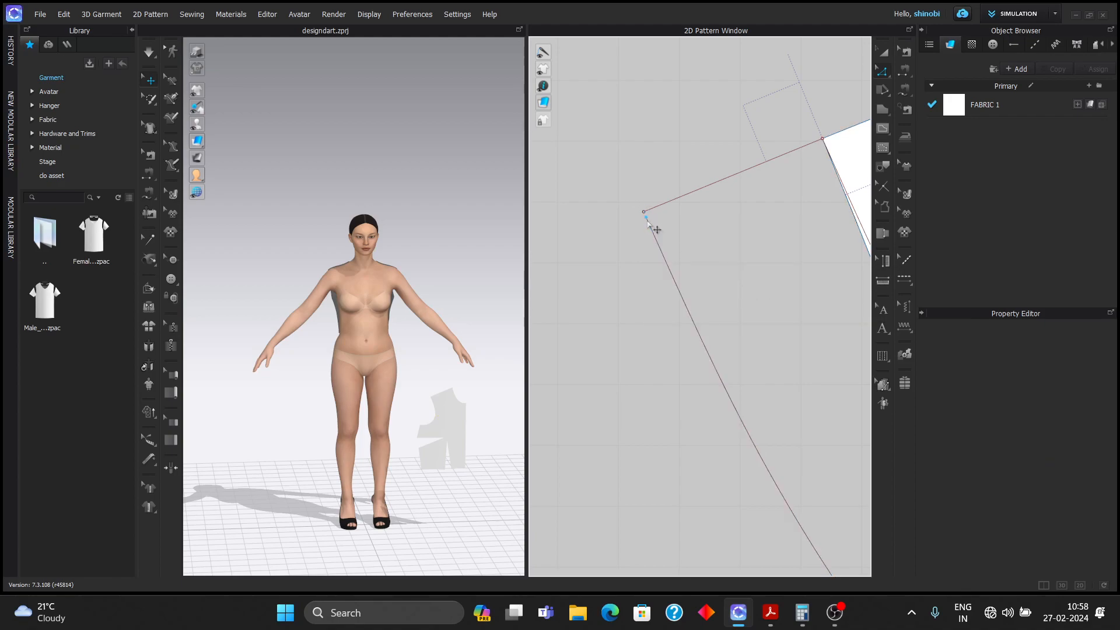
pyautogui.moveTo(646, 217); pyautogui.dragTo(644, 212)
pyautogui.click(646, 194)
# - Recentre the pattern and select the vertical 5-inch internal line
pyautogui.scroll(-4, 647, 194)
pyautogui.scroll(-3, 650, 196)
pyautogui.moveTo(789, 225); pyautogui.dragTo(758, 140, button='right')
pyautogui.click(732, 280)
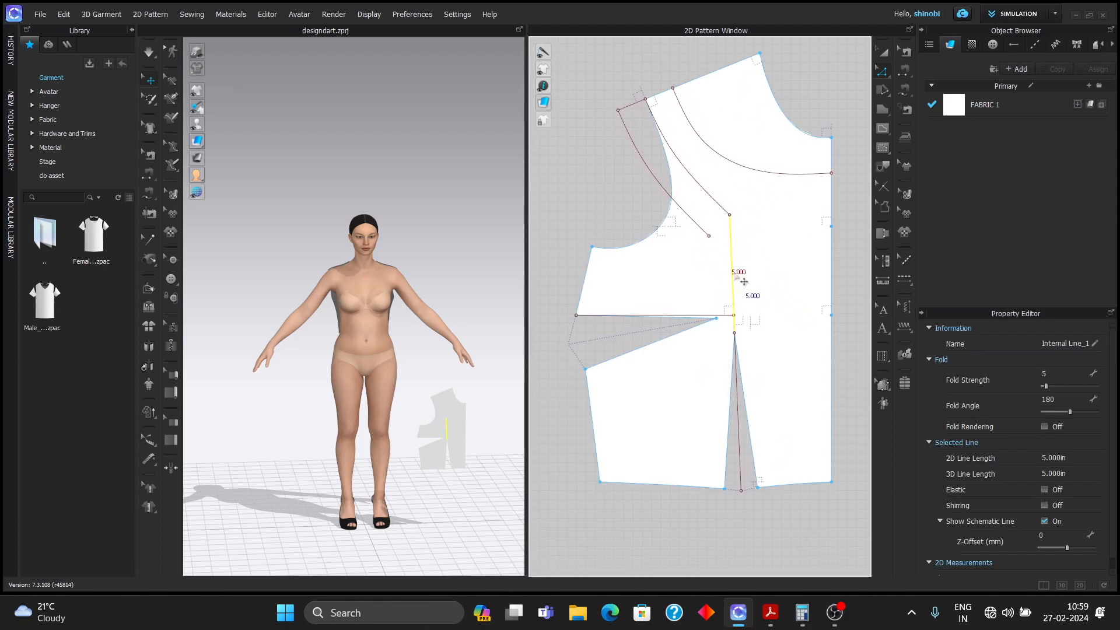
# - Offset the vertical 5 in internal line 1.25 in to its left as a new parallel line
pyautogui.rightClick(734, 273)
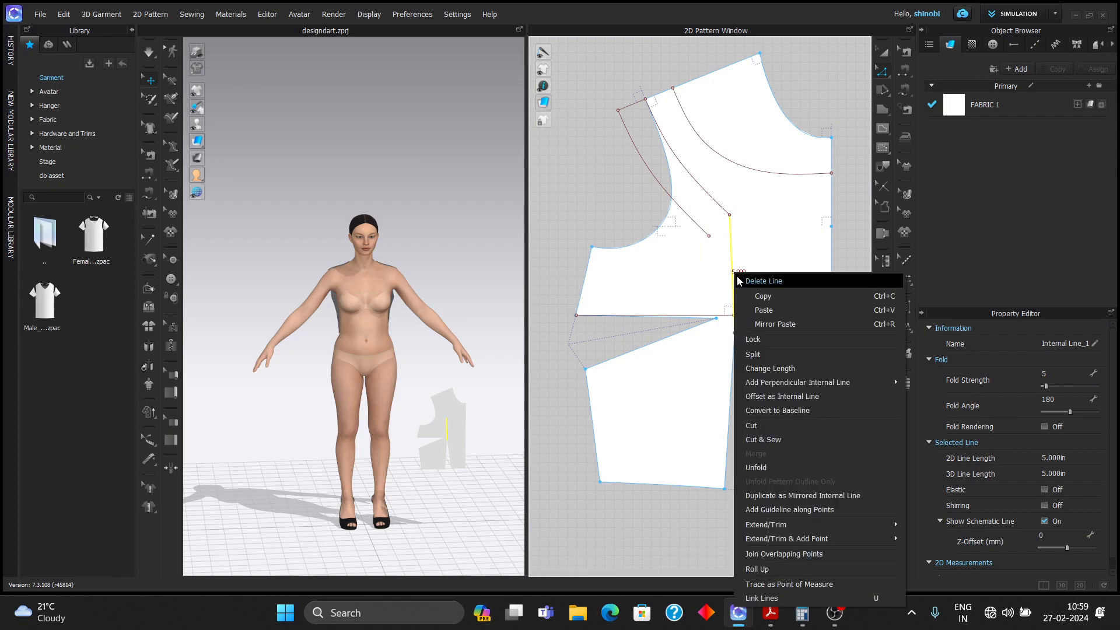
pyautogui.click(789, 396)
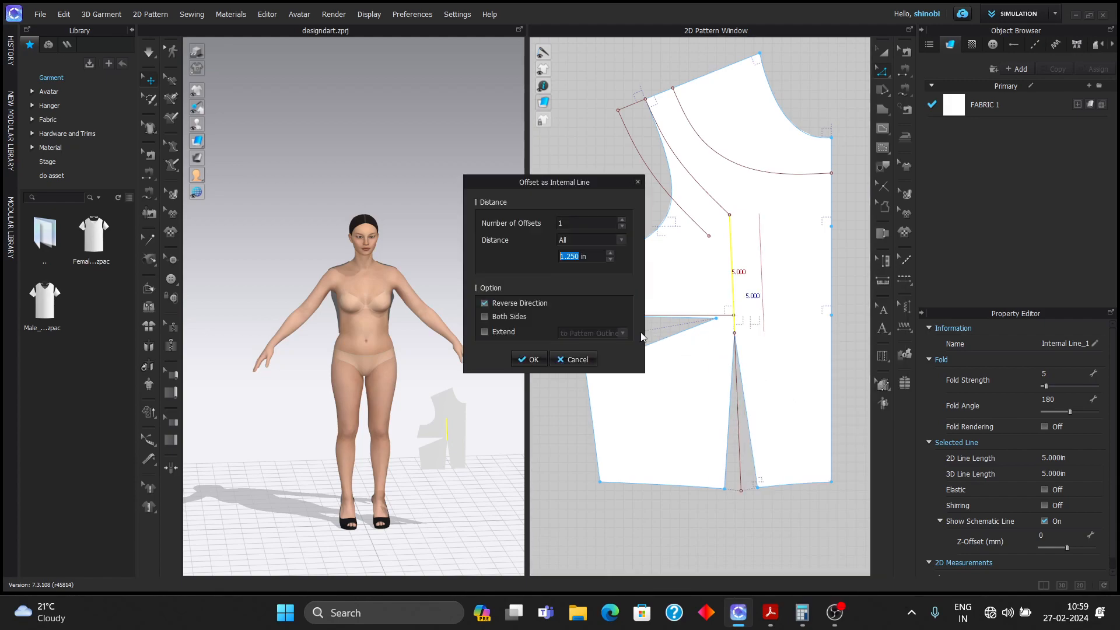
pyautogui.click(484, 304)
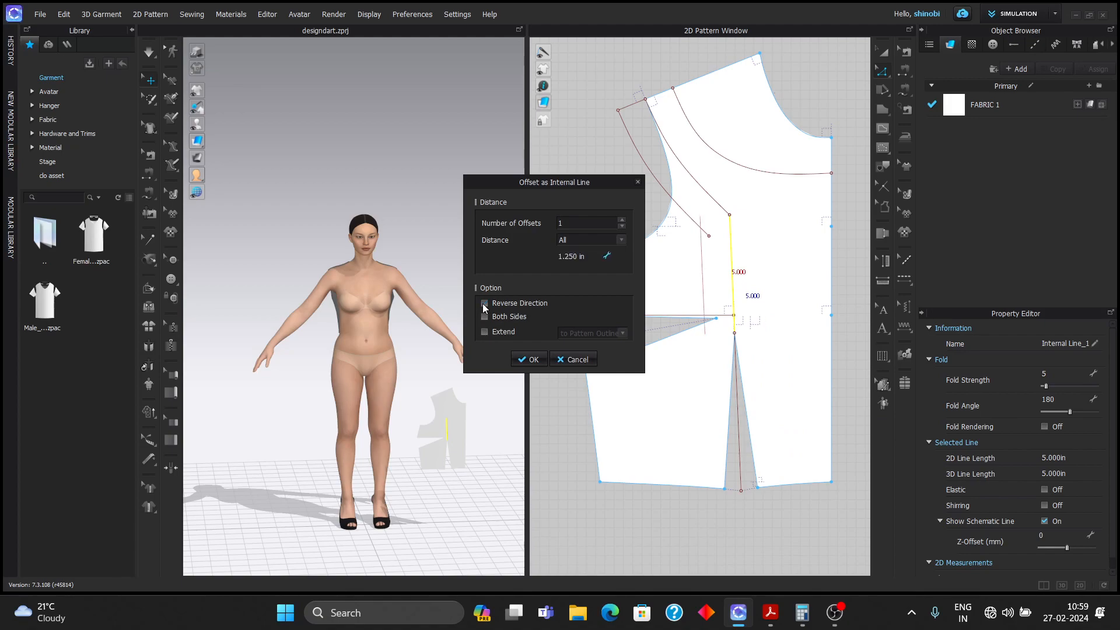
pyautogui.click(532, 361)
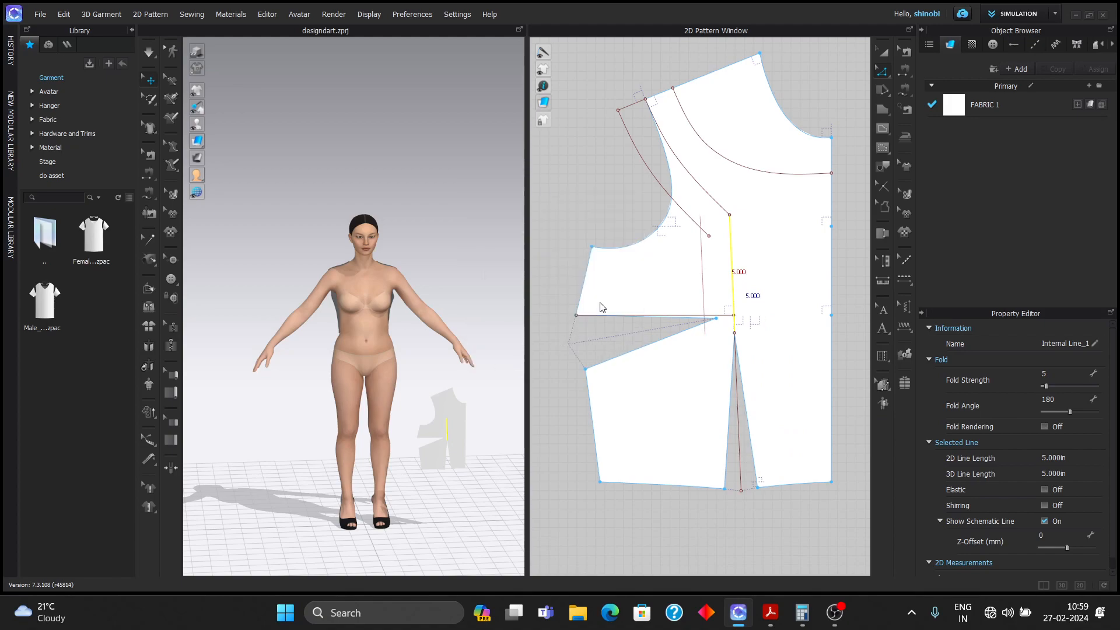
# - Extend the offset line's top end to meet the diagonal internal line
pyautogui.scroll(3, 709, 341)
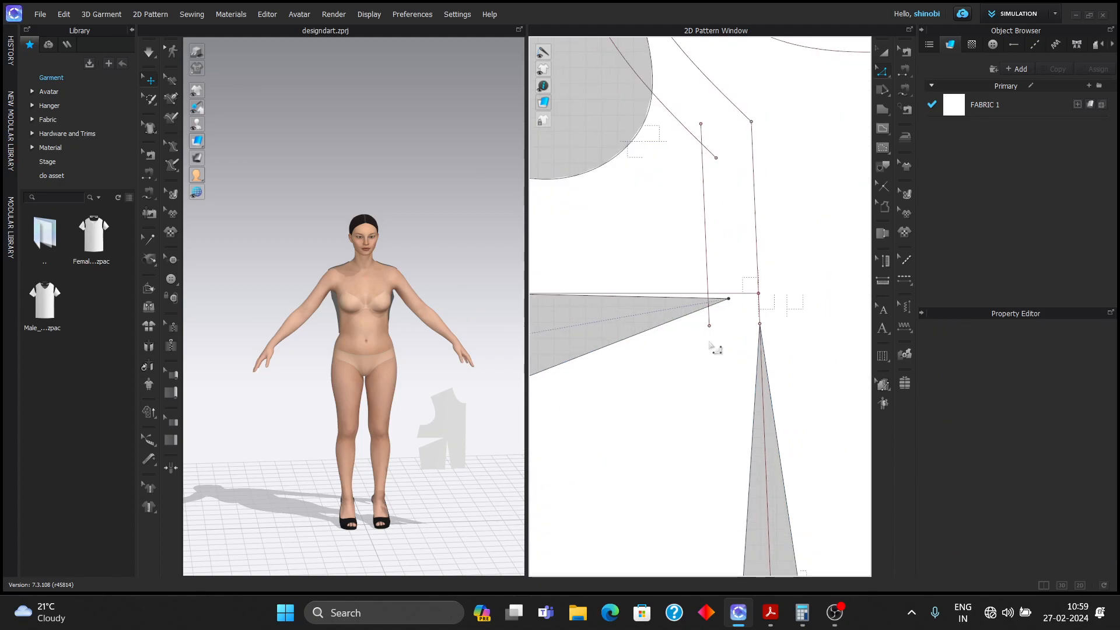
pyautogui.rightClick(701, 124)
pyautogui.moveTo(785, 205)
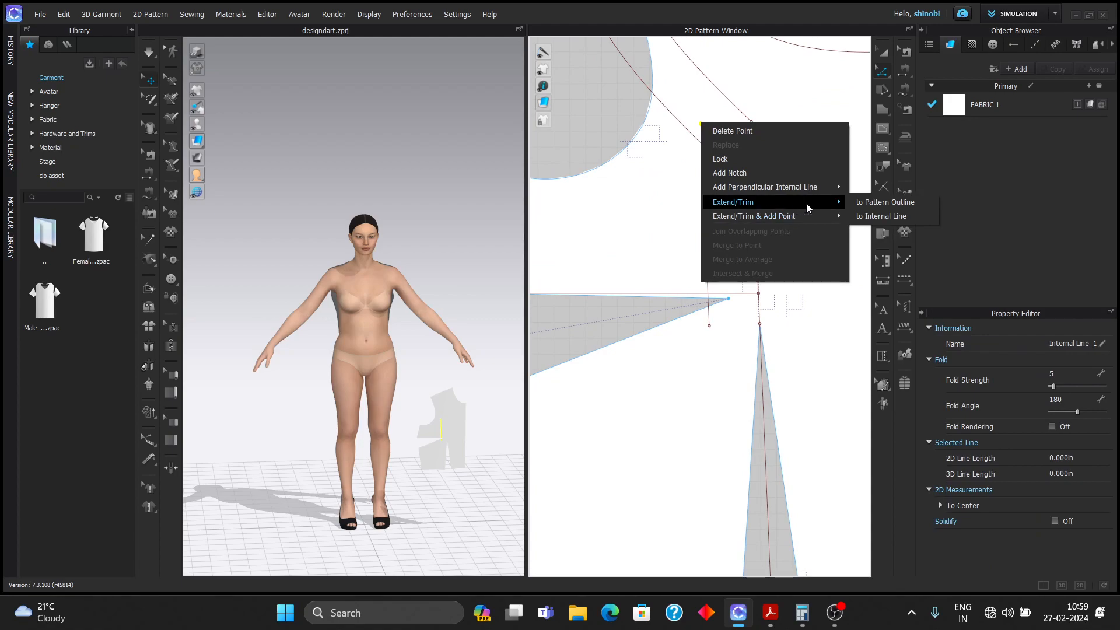
pyautogui.click(860, 217)
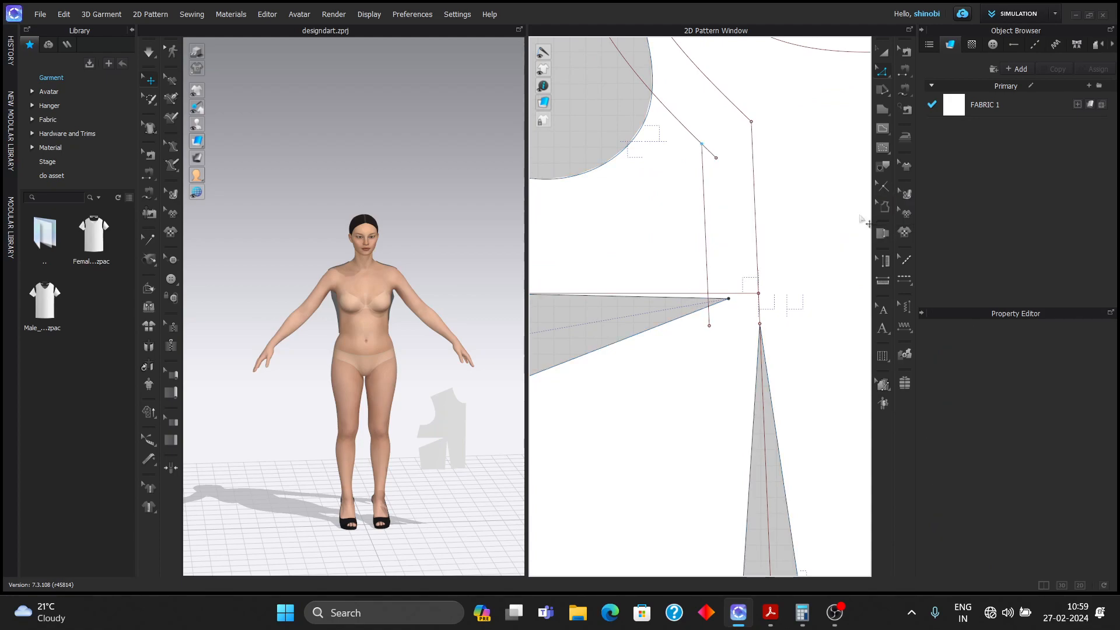
pyautogui.click(758, 215)
pyautogui.click(730, 212)
# - Extend the offset line's other end to the adjoining internal line
pyautogui.rightClick(716, 157)
pyautogui.moveTo(760, 237)
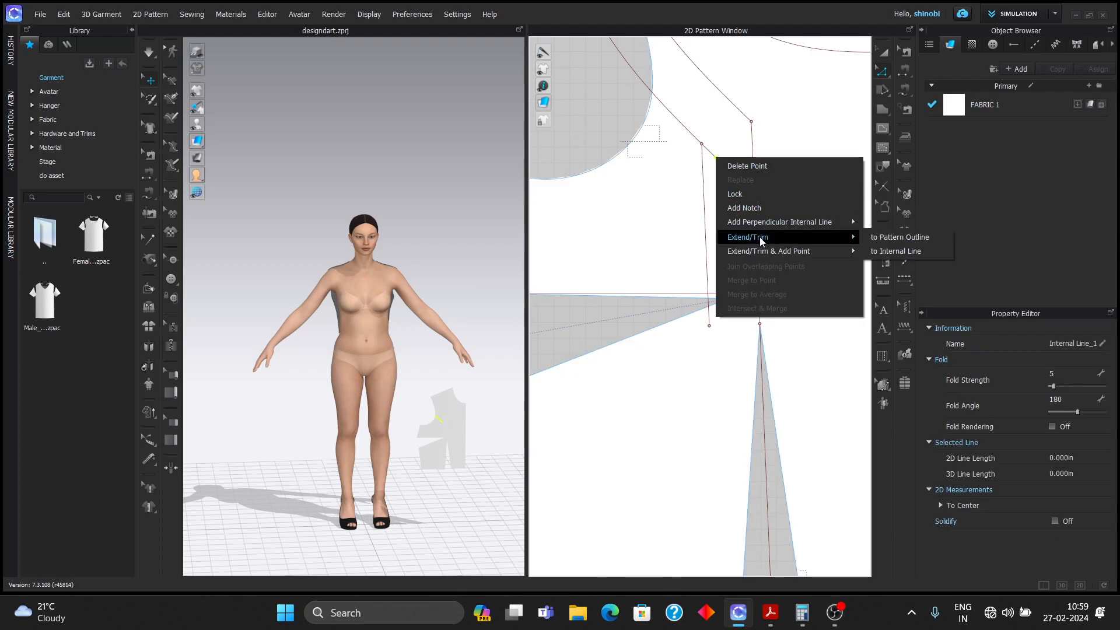
pyautogui.click(884, 250)
pyautogui.scroll(-3, 773, 278)
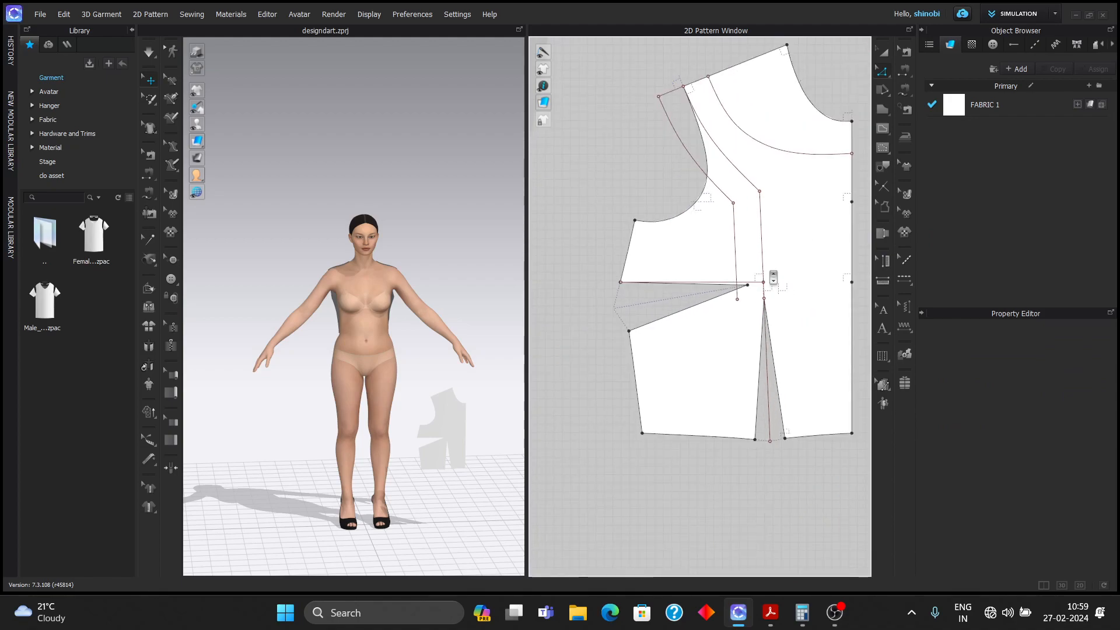
pyautogui.moveTo(801, 269); pyautogui.dragTo(783, 276, button='middle')
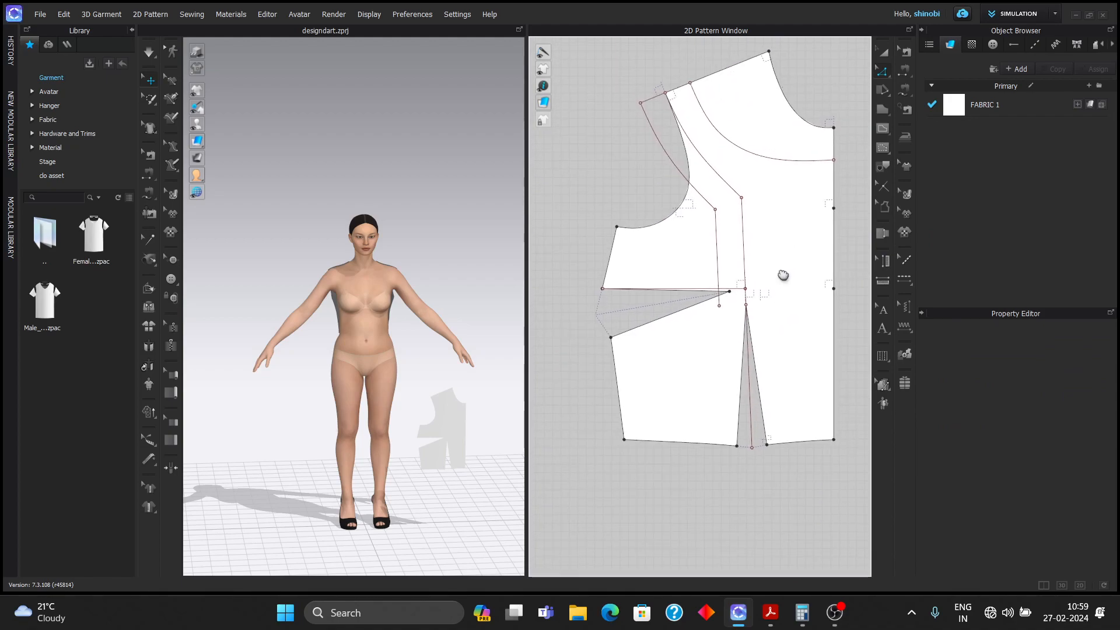
pyautogui.scroll(5, 711, 290)
# - Change the offset line's length from 4.504 in to 3.5 in, dismissing an accidental Split
pyautogui.rightClick(708, 282)
pyautogui.click(684, 88)
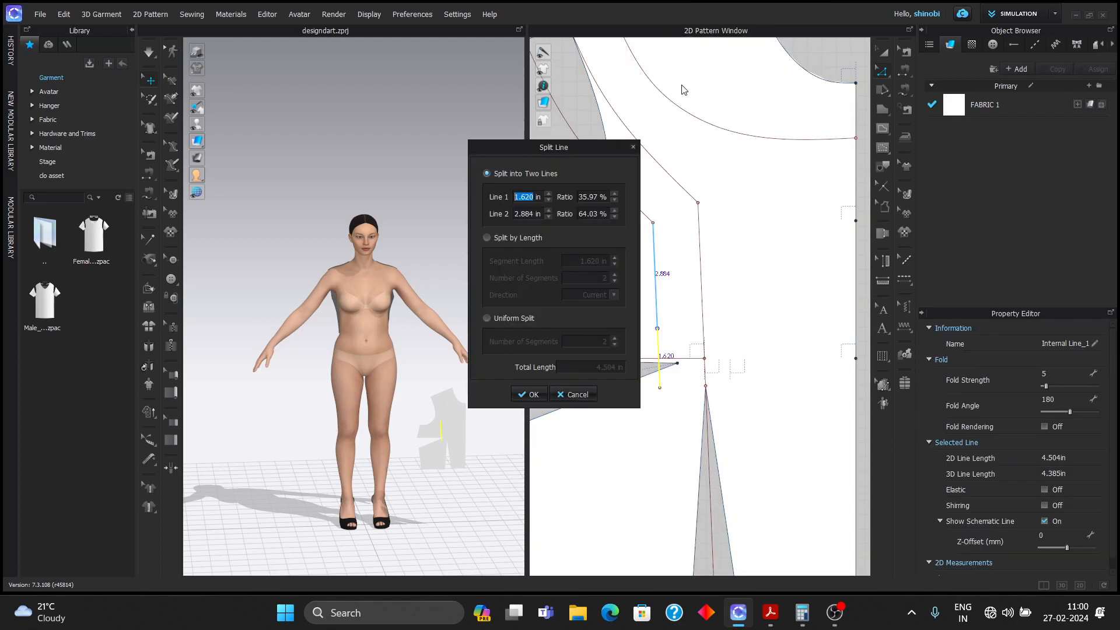
pyautogui.click(574, 394)
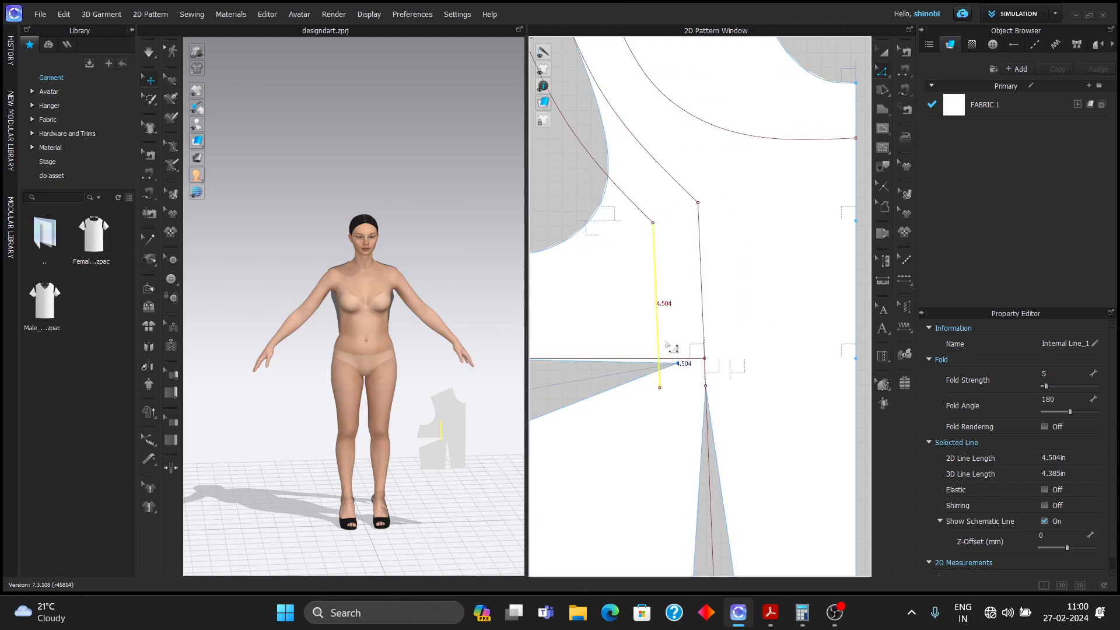
pyautogui.rightClick(659, 353)
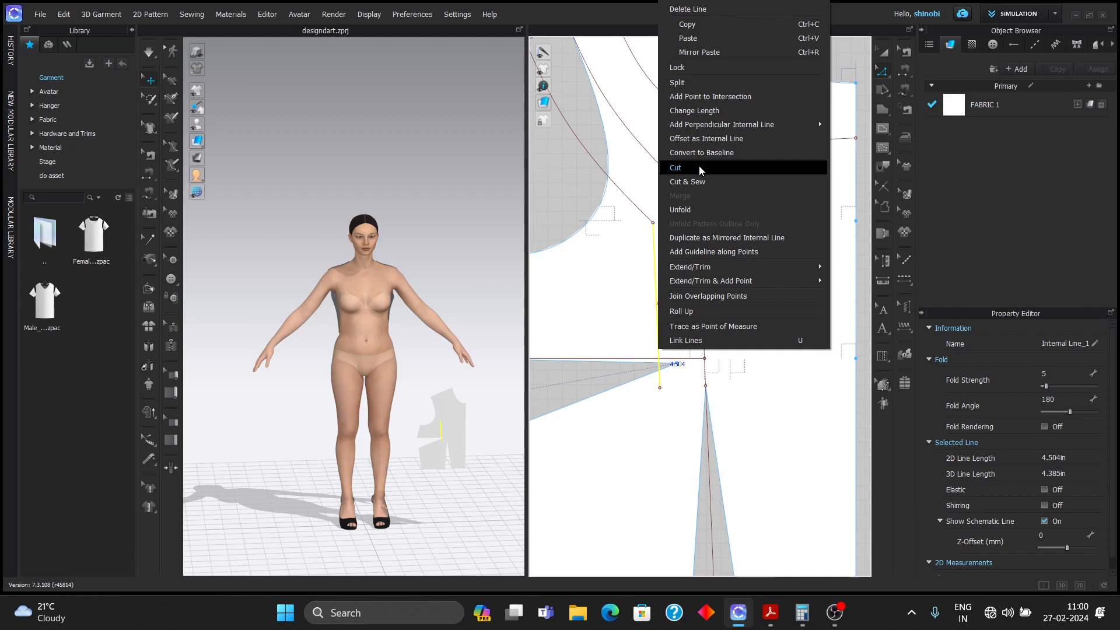
pyautogui.click(705, 111)
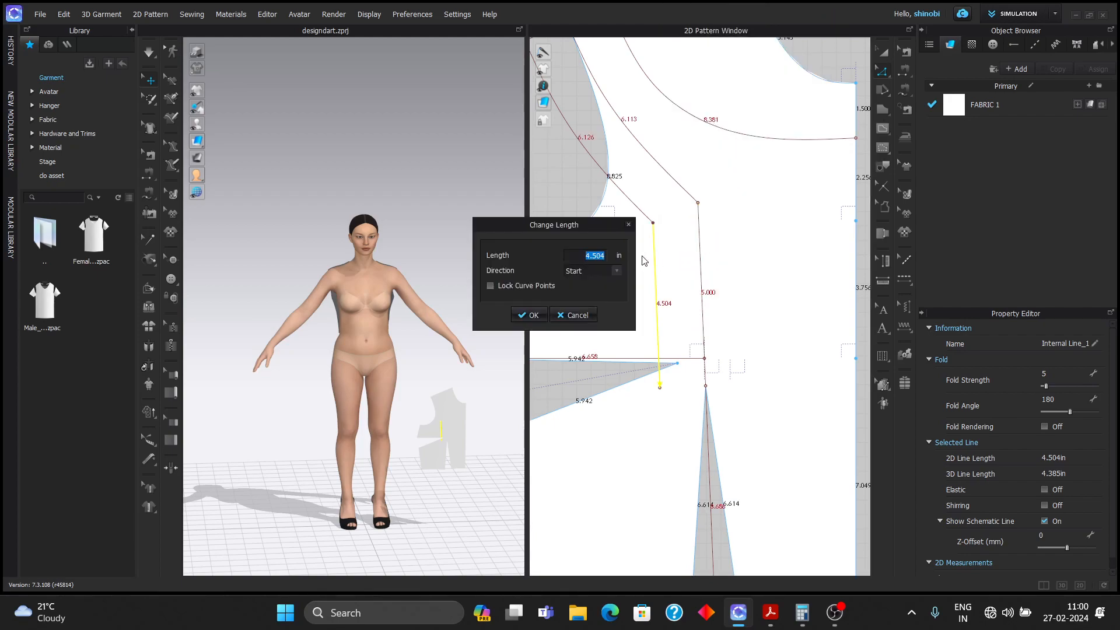
pyautogui.write('3.5')
pyautogui.click(529, 315)
pyautogui.click(668, 345)
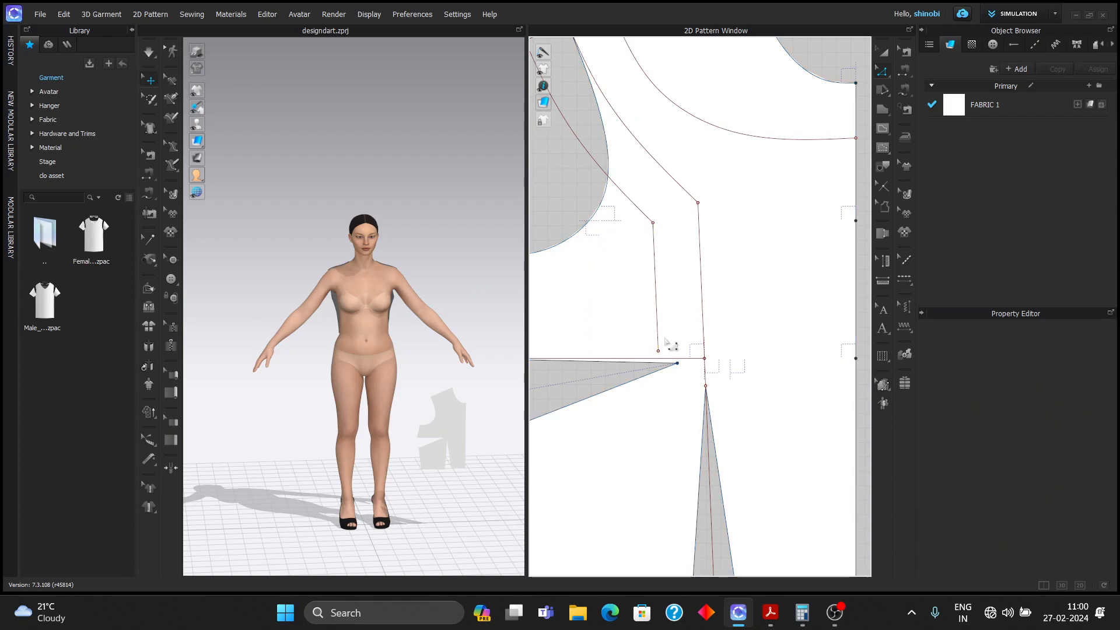
# - Extend the shortened line's lower end to the pattern outline
pyautogui.rightClick(658, 352)
pyautogui.moveTo(779, 431)
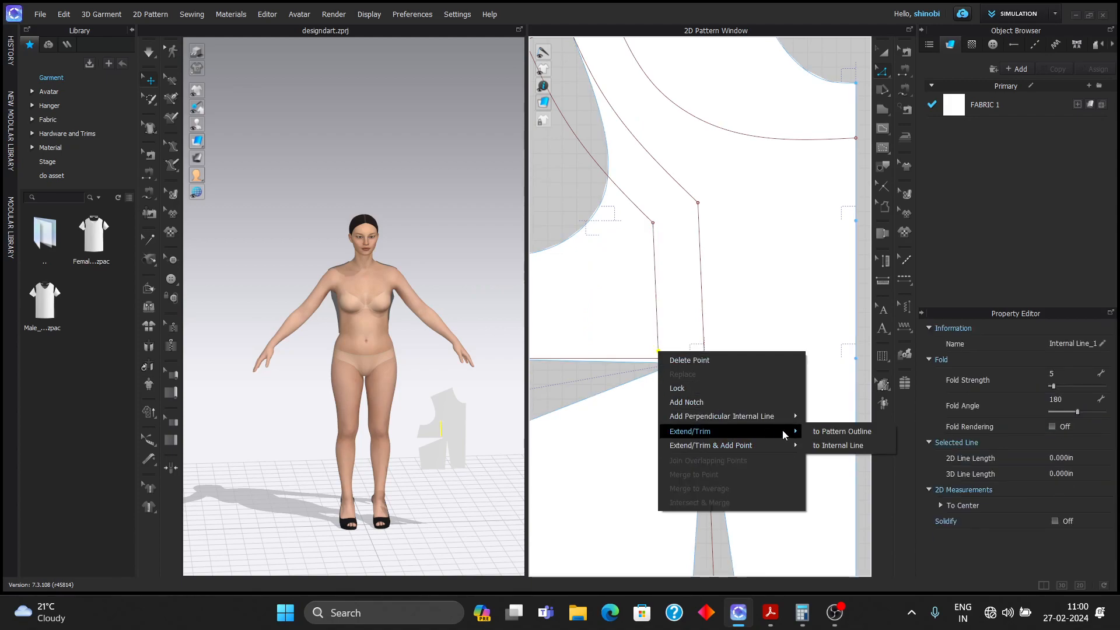
pyautogui.click(843, 431)
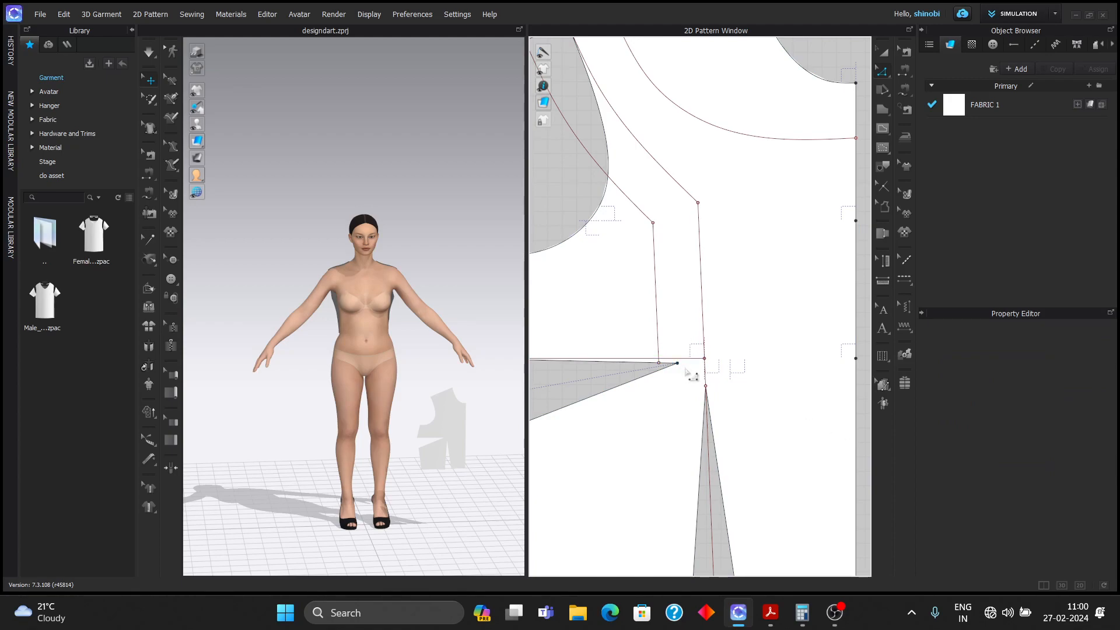
# - Drag the side dart's tip point onto the line's lower end
pyautogui.scroll(-4, 685, 369)
pyautogui.moveTo(740, 351); pyautogui.dragTo(757, 350, button='middle')
pyautogui.scroll(4, 714, 365)
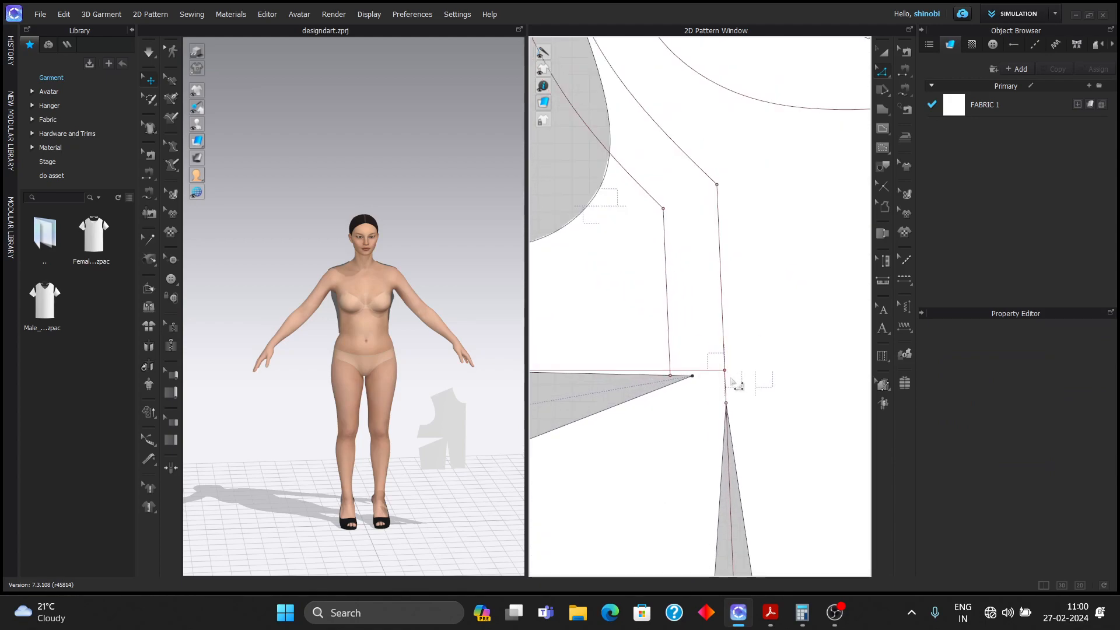
pyautogui.moveTo(691, 377); pyautogui.dragTo(670, 376)
pyautogui.click(691, 339)
pyautogui.scroll(-5, 718, 378)
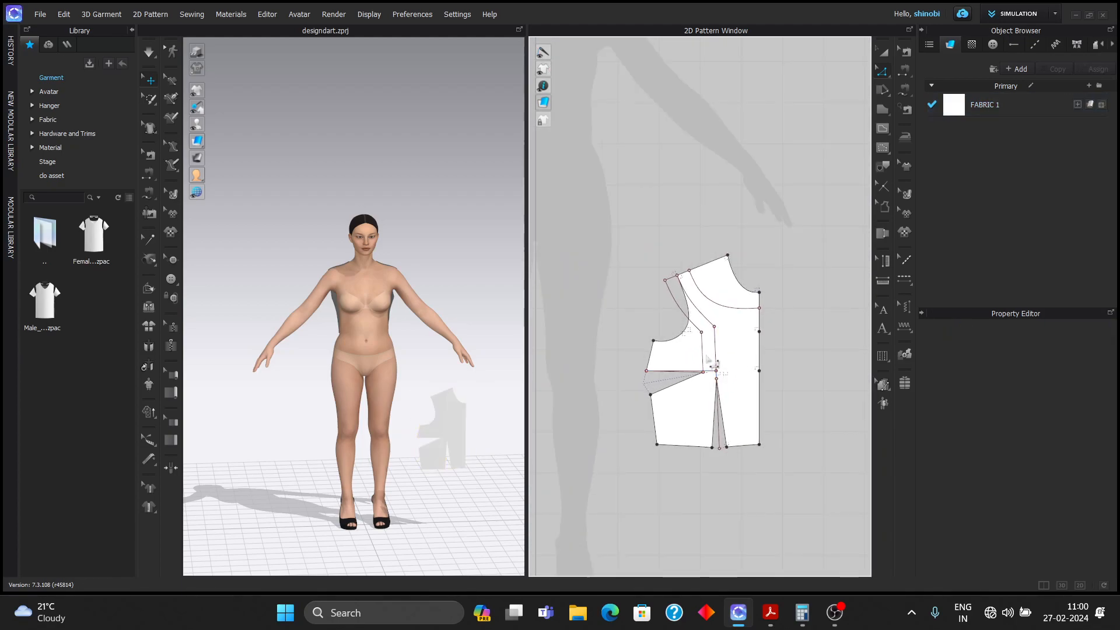
pyautogui.scroll(3, 736, 366)
pyautogui.moveTo(795, 356); pyautogui.dragTo(771, 343, button='right')
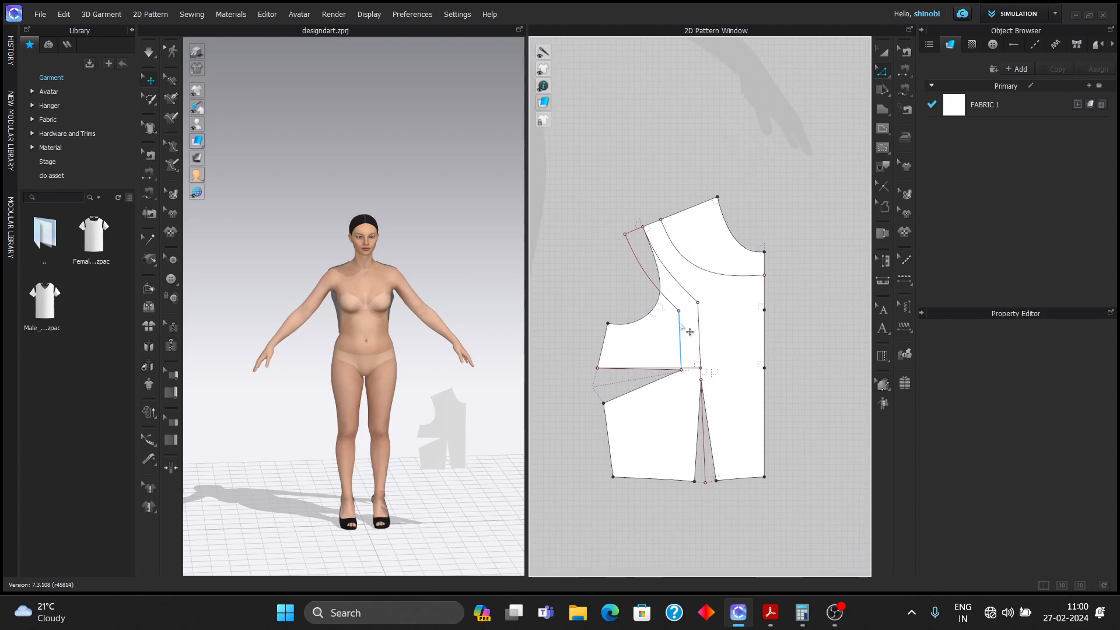
# - Add a point where the princess seam curve intersects the armhole
pyautogui.scroll(3, 689, 331)
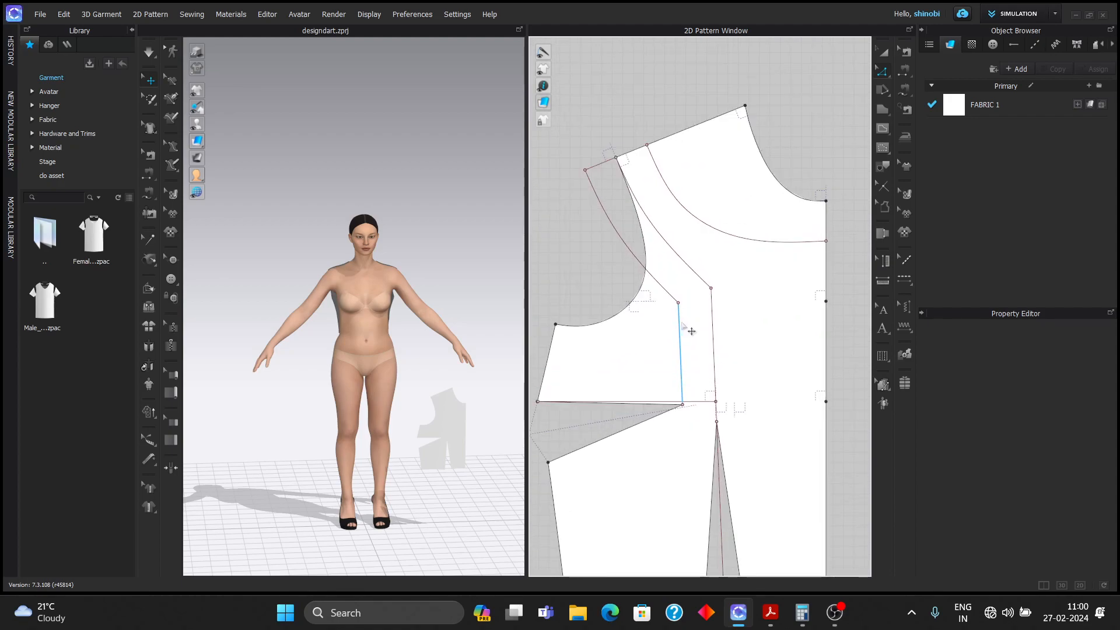
pyautogui.rightClick(671, 297)
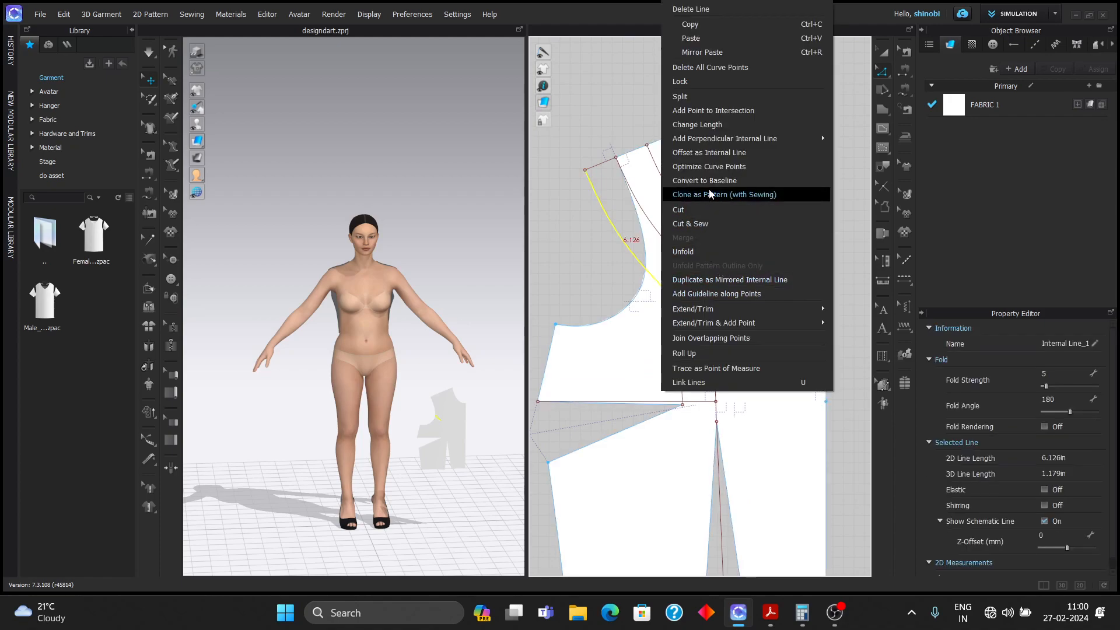
pyautogui.click(706, 110)
pyautogui.click(603, 260)
pyautogui.click(651, 295)
pyautogui.rightClick(650, 297)
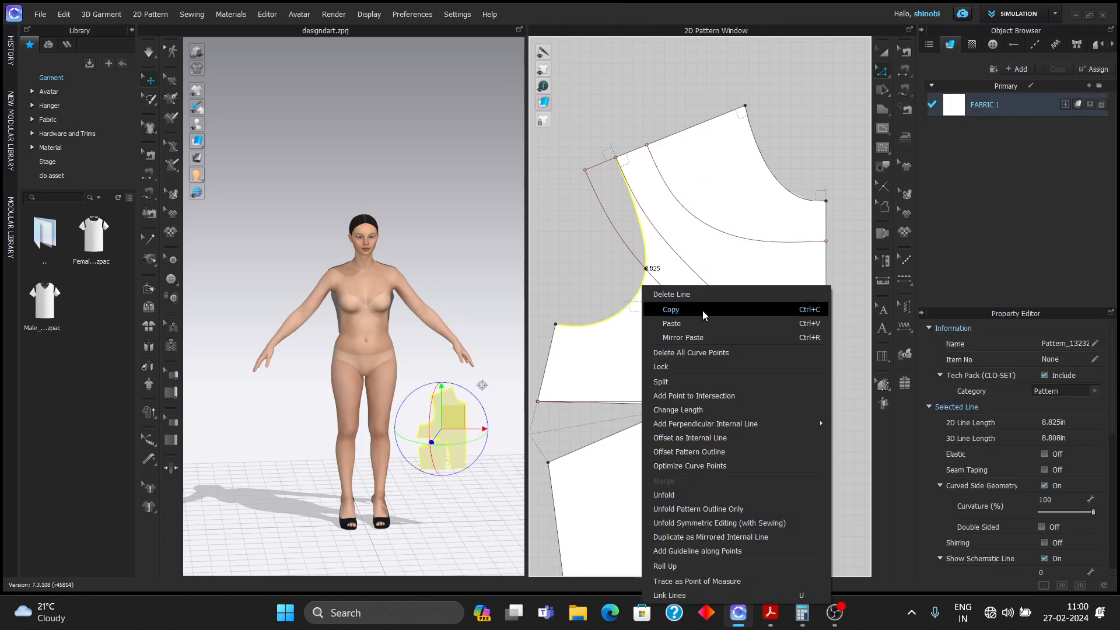
pyautogui.click(701, 396)
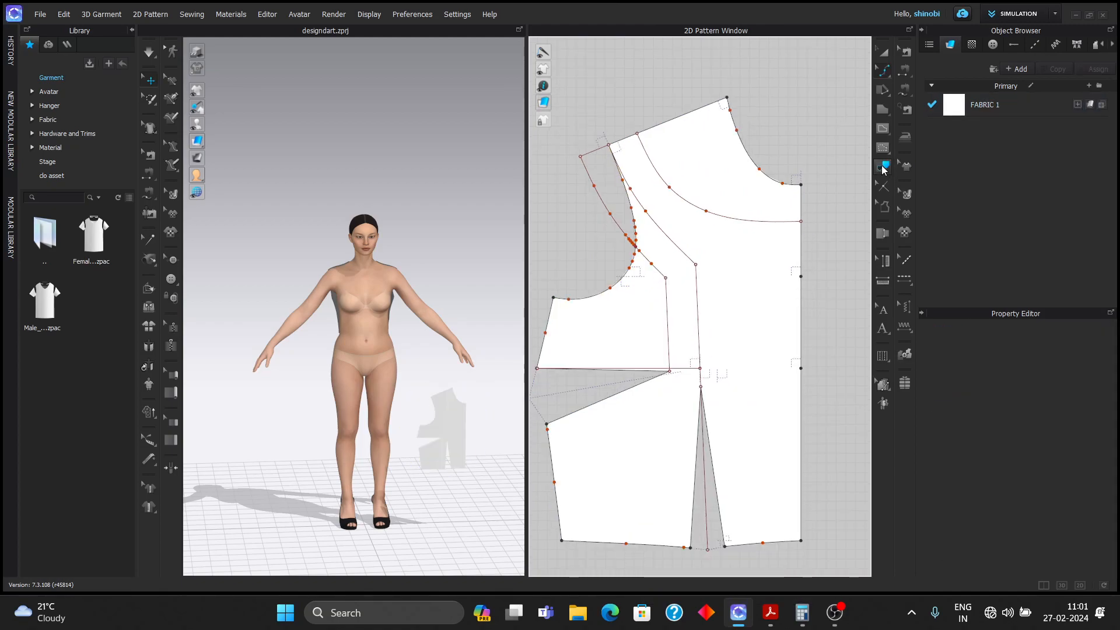
# - Start tracing the new panel: armhole segments, diagonal and vertical internal lines, side seam
pyautogui.click(882, 168)
pyautogui.click(625, 234)
pyautogui.click(594, 153)
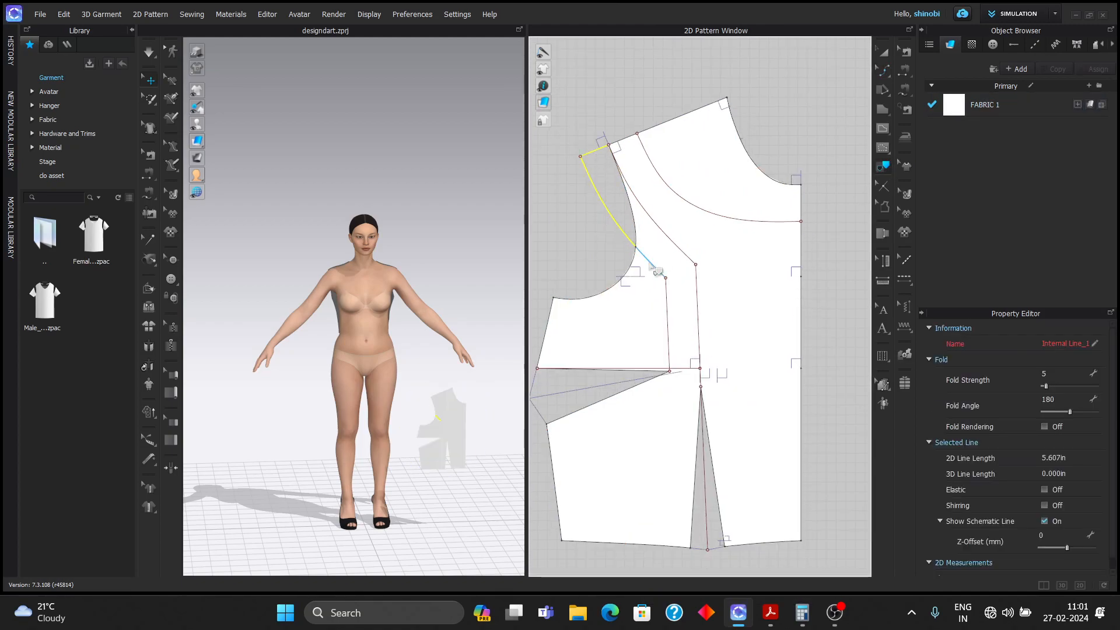
pyautogui.click(610, 287)
pyautogui.click(651, 262)
pyautogui.click(668, 327)
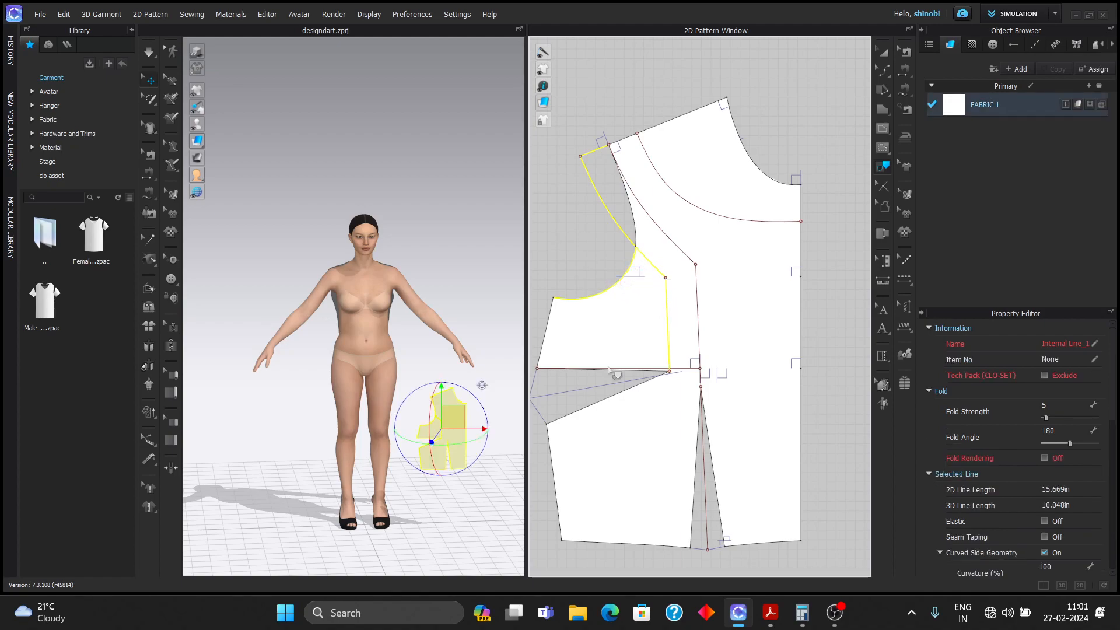
pyautogui.click(547, 325)
# - Continue tracing the dart legs, internal lines, shoulder, neckline and centre-front segments
pyautogui.scroll(3, 655, 379)
pyautogui.click(652, 365)
pyautogui.click(645, 382)
pyautogui.scroll(-4, 721, 381)
pyautogui.click(726, 322)
pyautogui.click(698, 279)
pyautogui.click(726, 181)
pyautogui.click(793, 235)
pyautogui.keyDown('shift'); pyautogui.click(717, 173); pyautogui.keyUp('shift')
pyautogui.keyDown('shift'); pyautogui.click(706, 232); pyautogui.keyUp('shift')
pyautogui.keyDown('shift'); pyautogui.click(808, 277); pyautogui.keyUp('shift')
pyautogui.keyDown('shift'); pyautogui.click(808, 328); pyautogui.keyUp('shift')
pyautogui.keyDown('shift'); pyautogui.click(807, 395); pyautogui.keyUp('shift')
# - Finish the trace with the hem, both dart legs and the side lines
pyautogui.keyDown('shift'); pyautogui.click(785, 508); pyautogui.keyUp('shift')
pyautogui.keyDown('shift'); pyautogui.click(741, 468); pyautogui.keyUp('shift')
pyautogui.keyDown('shift'); pyautogui.click(723, 469); pyautogui.keyUp('shift')
pyautogui.keyDown('shift'); pyautogui.click(694, 510); pyautogui.keyUp('shift')
pyautogui.keyDown('shift'); pyautogui.click(613, 454); pyautogui.keyUp('shift')
pyautogui.rightClick(613, 450)
pyautogui.click(641, 458)
# - Place the traced outline as a new front bodice pattern piece
pyautogui.scroll(-3, 714, 312)
pyautogui.scroll(-2, 791, 244)
pyautogui.click(733, 450)
pyautogui.moveTo(793, 424); pyautogui.dragTo(788, 227, button='middle')
pyautogui.scroll(4, 756, 262)
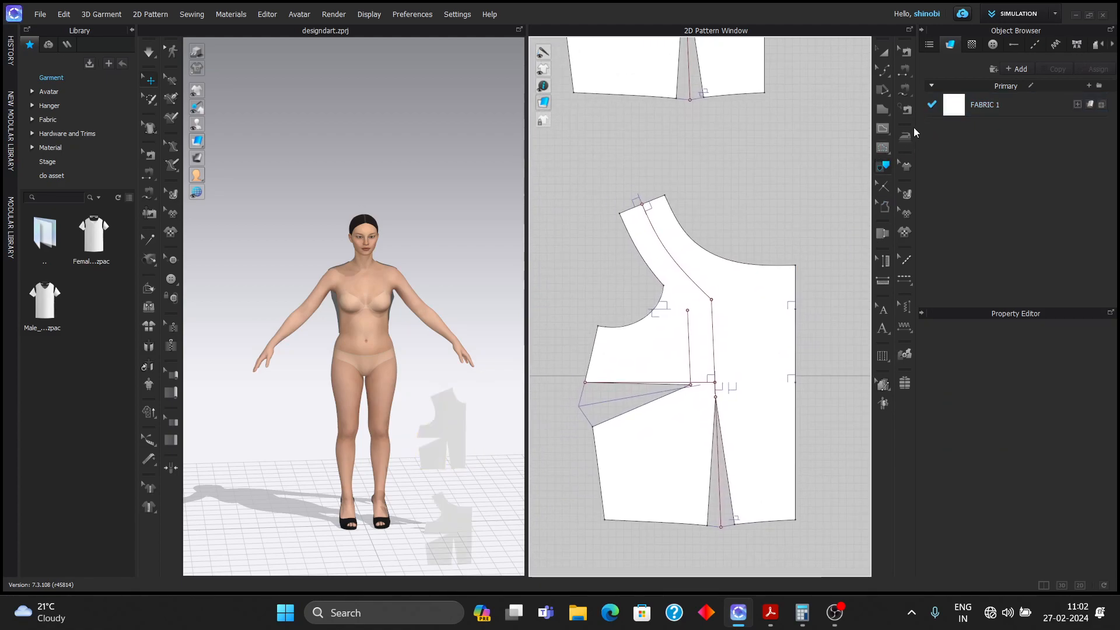
pyautogui.scroll(1, 762, 248)
pyautogui.scroll(1, 810, 240)
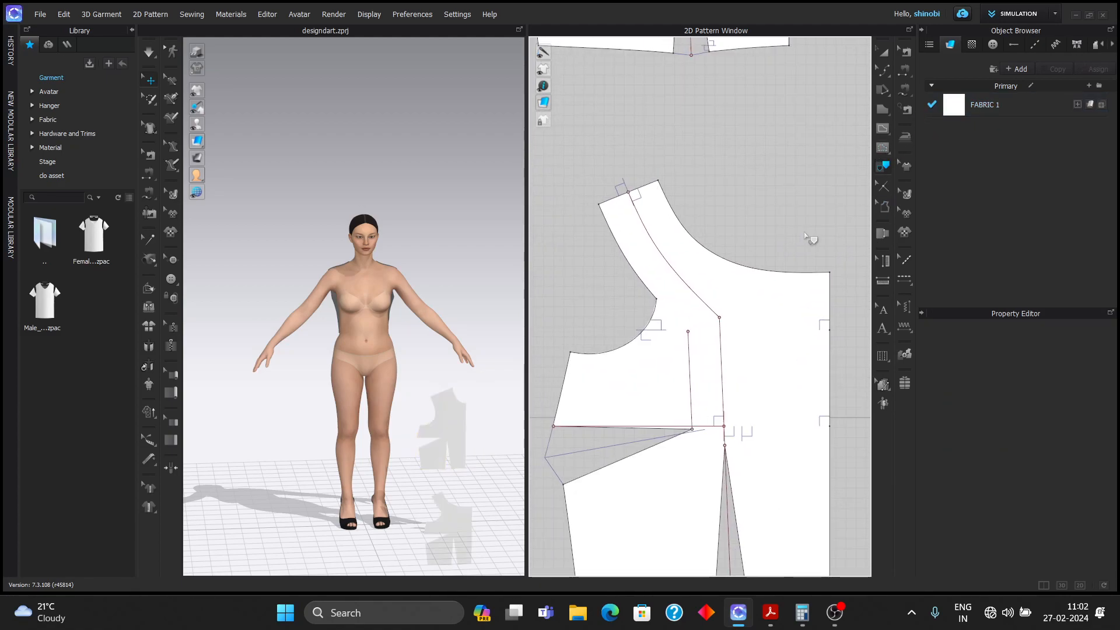
# - Draw a short internal line from the armhole corner to the princess line
pyautogui.click(683, 282)
pyautogui.rightClick(683, 282)
pyautogui.click(778, 187)
pyautogui.click(884, 71)
pyautogui.click(925, 70)
pyautogui.click(883, 131)
pyautogui.scroll(3, 660, 305)
pyautogui.click(654, 294)
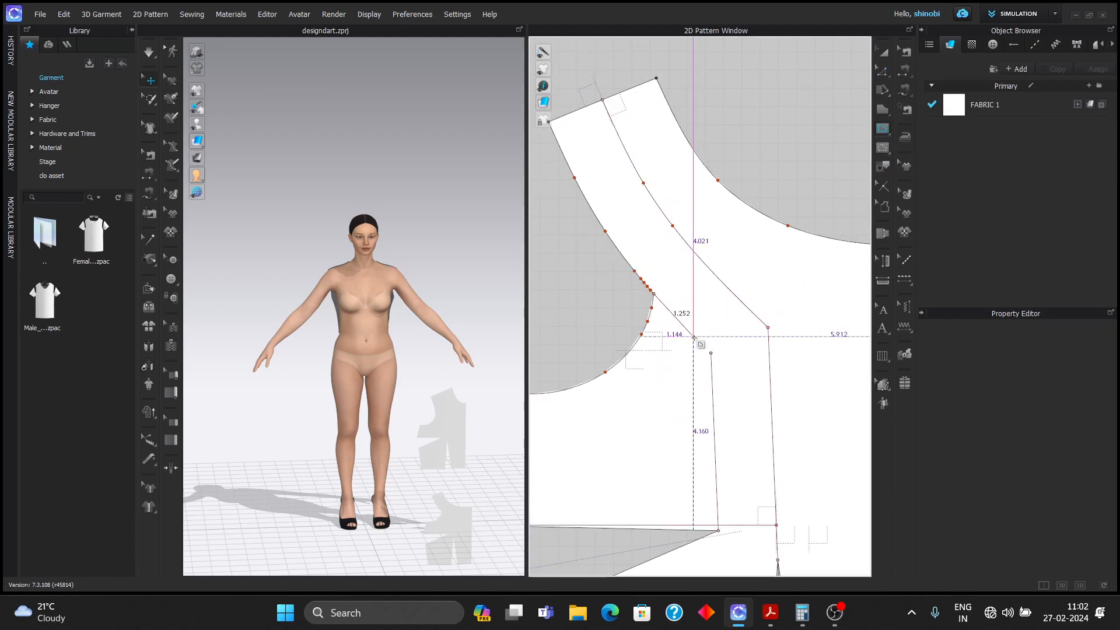
pyautogui.doubleClick(711, 354)
# - Inspect the new internal line with Edit Curve Point
pyautogui.click(886, 73)
pyautogui.click(933, 116)
pyautogui.scroll(-3, 710, 319)
pyautogui.scroll(2, 719, 321)
pyautogui.scroll(-1, 725, 322)
pyautogui.scroll(4, 724, 324)
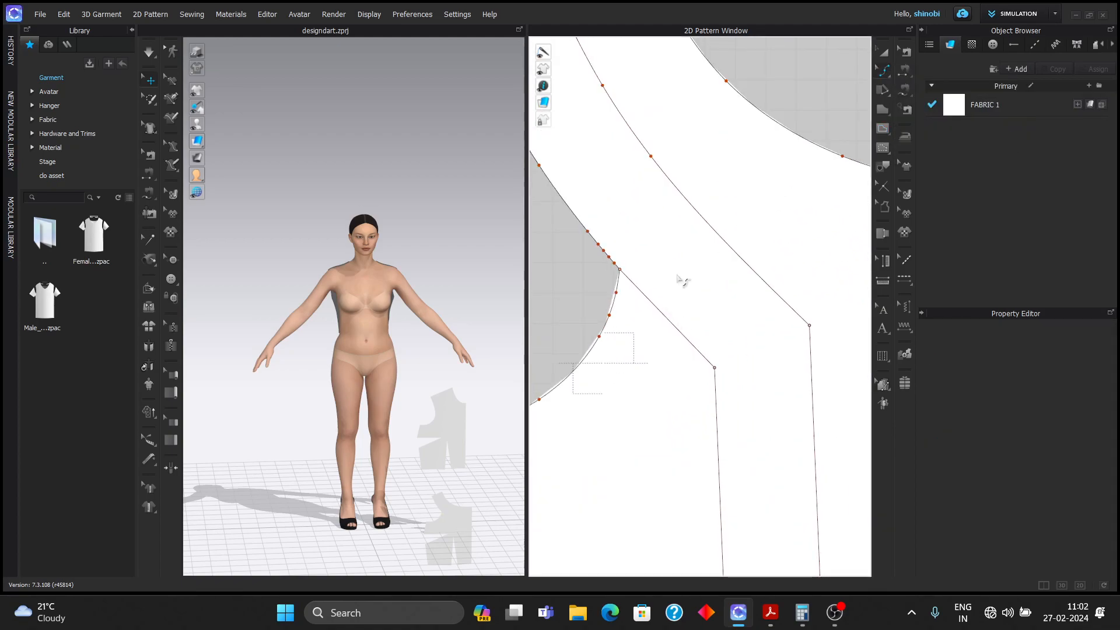
pyautogui.click(644, 294)
pyautogui.scroll(-5, 708, 282)
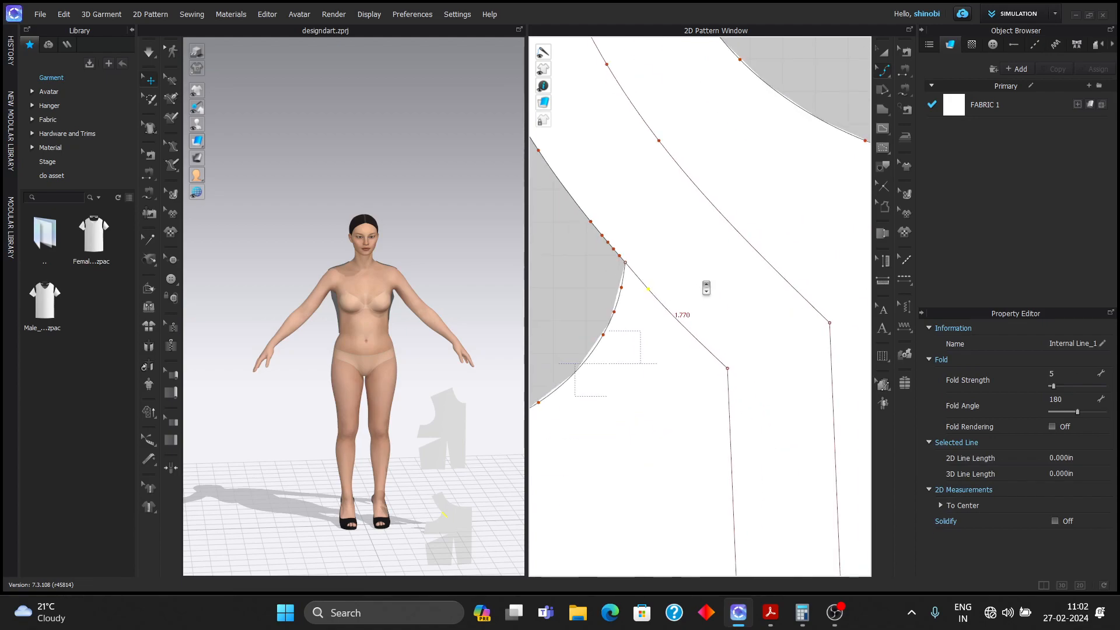
pyautogui.click(887, 71)
pyautogui.click(924, 72)
pyautogui.scroll(4, 703, 284)
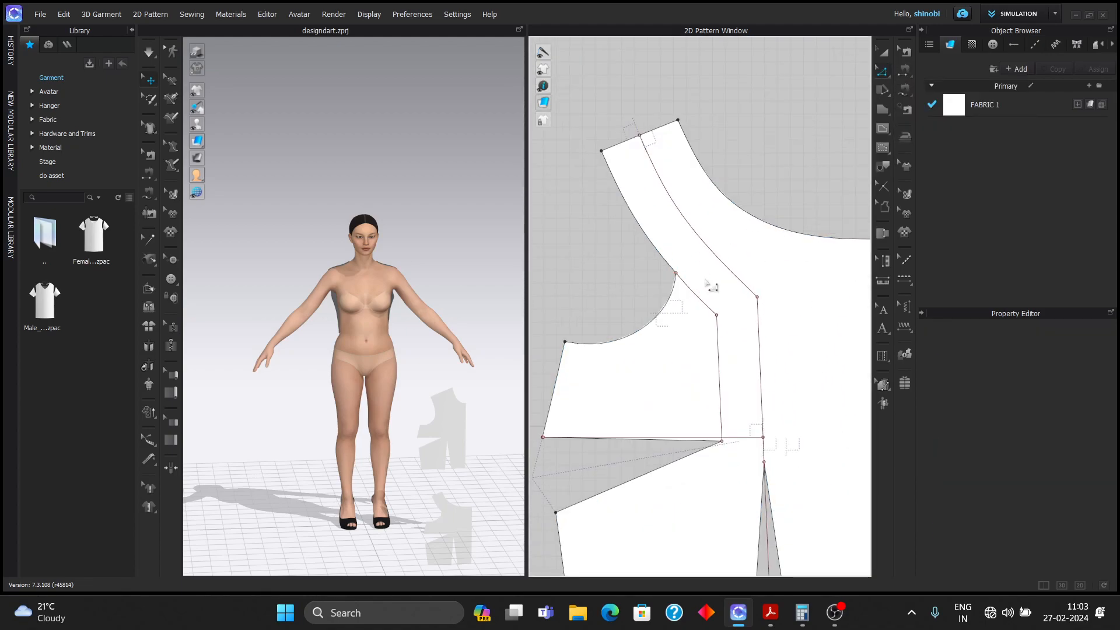
pyautogui.scroll(-5, 710, 286)
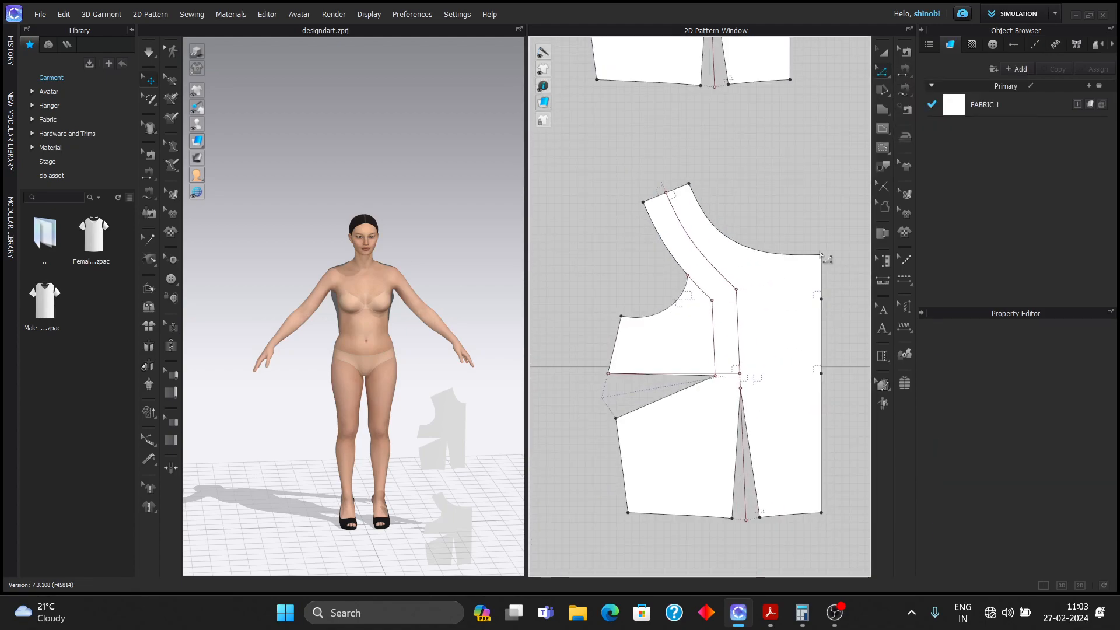
pyautogui.scroll(4, 819, 251)
# - Re-check the short line, then select the vertical princess segment and the short armhole line
pyautogui.click(887, 72)
pyautogui.click(925, 99)
pyautogui.scroll(5, 717, 281)
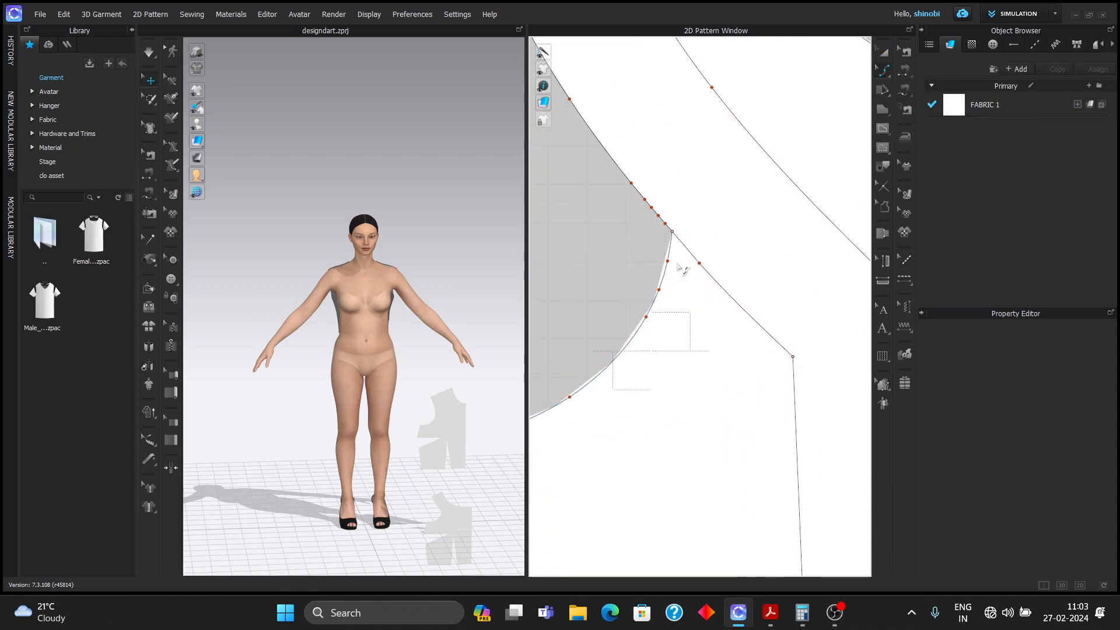
pyautogui.click(714, 277)
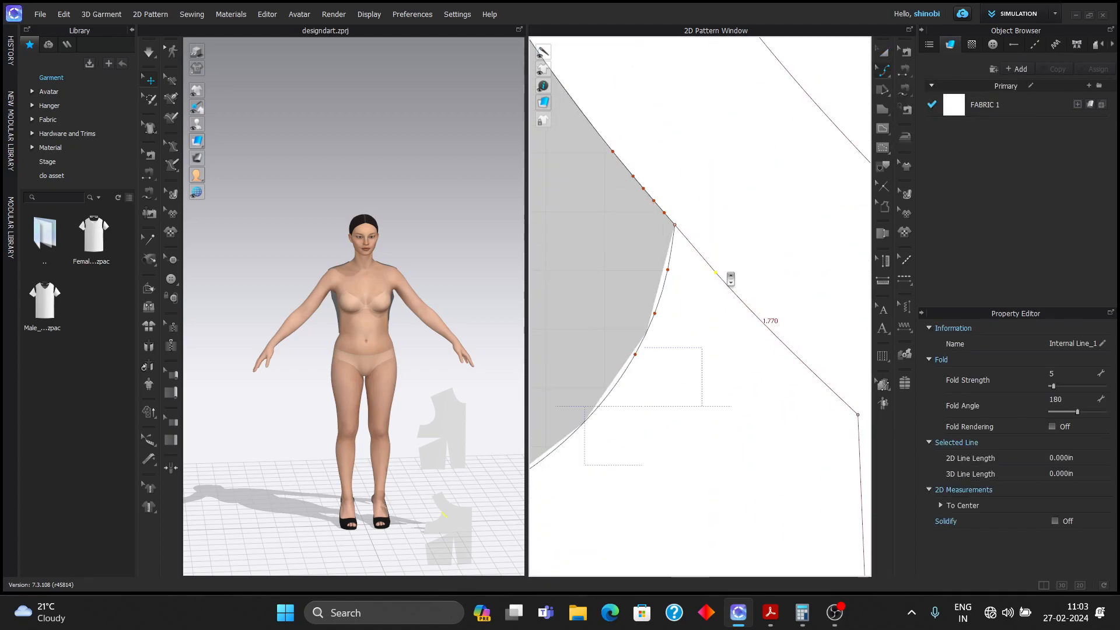
pyautogui.scroll(-5, 726, 273)
pyautogui.click(610, 222)
pyautogui.scroll(-5, 608, 222)
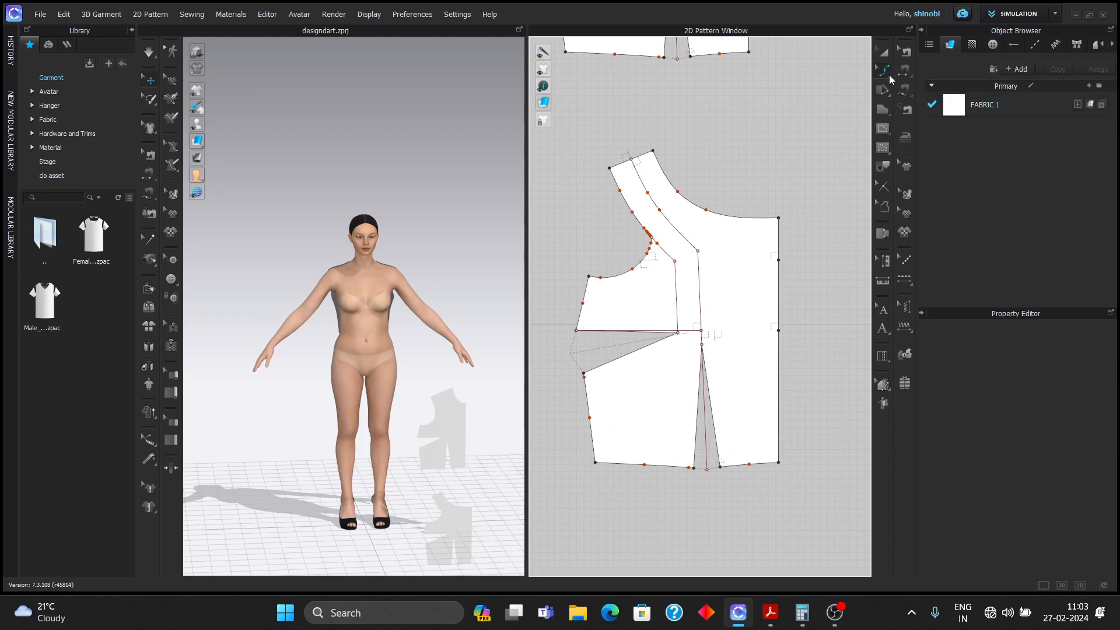
pyautogui.click(890, 76)
pyautogui.click(921, 71)
pyautogui.scroll(-4, 691, 271)
pyautogui.scroll(3, 678, 283)
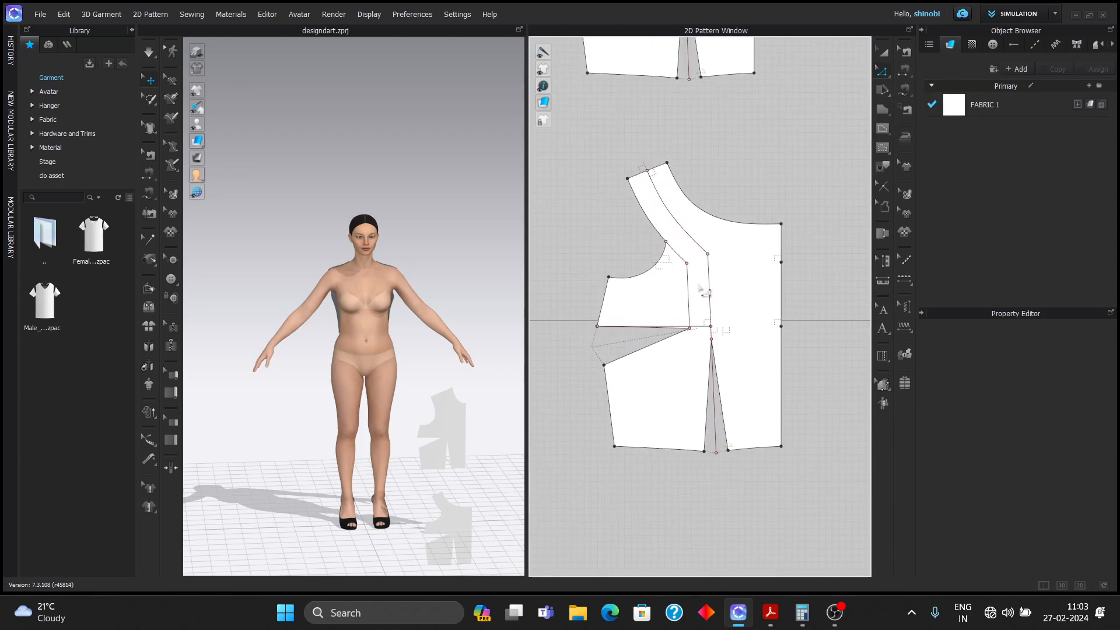
pyautogui.click(690, 300)
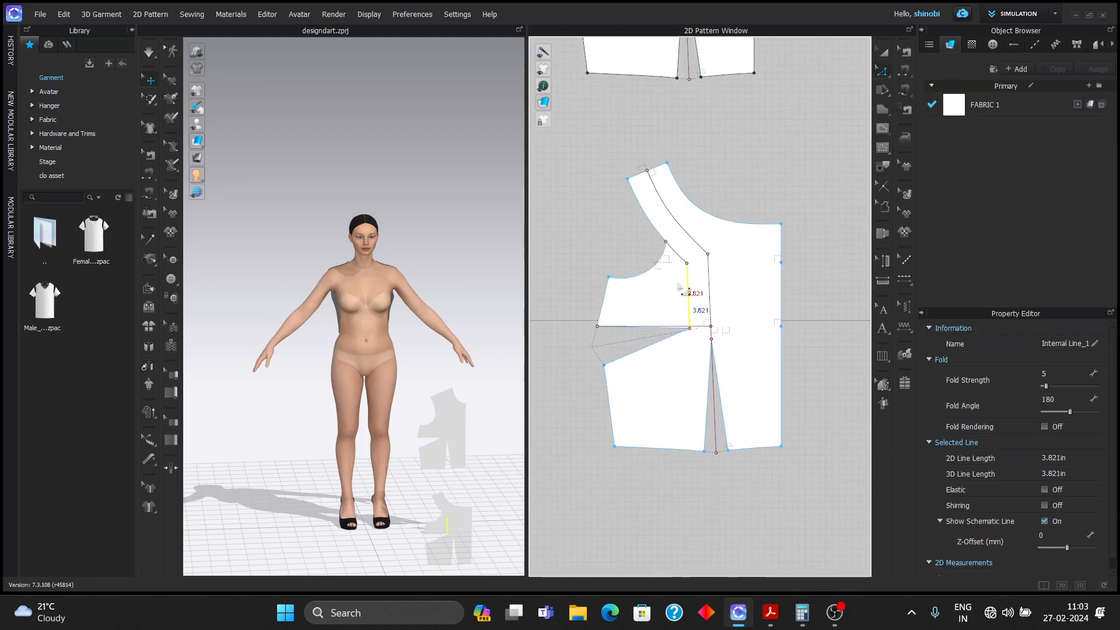
pyautogui.keyDown('shift'); pyautogui.click(686, 266); pyautogui.keyUp('shift')
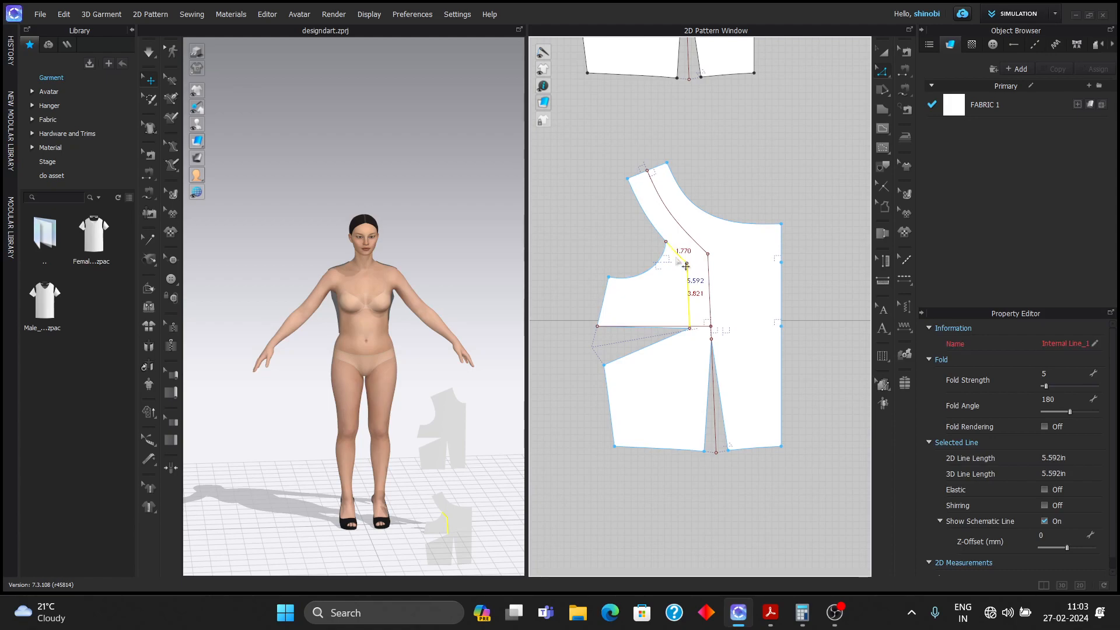
# - Cut the bodice along the selected lines and merge the two dart edges closed
pyautogui.rightClick(686, 266)
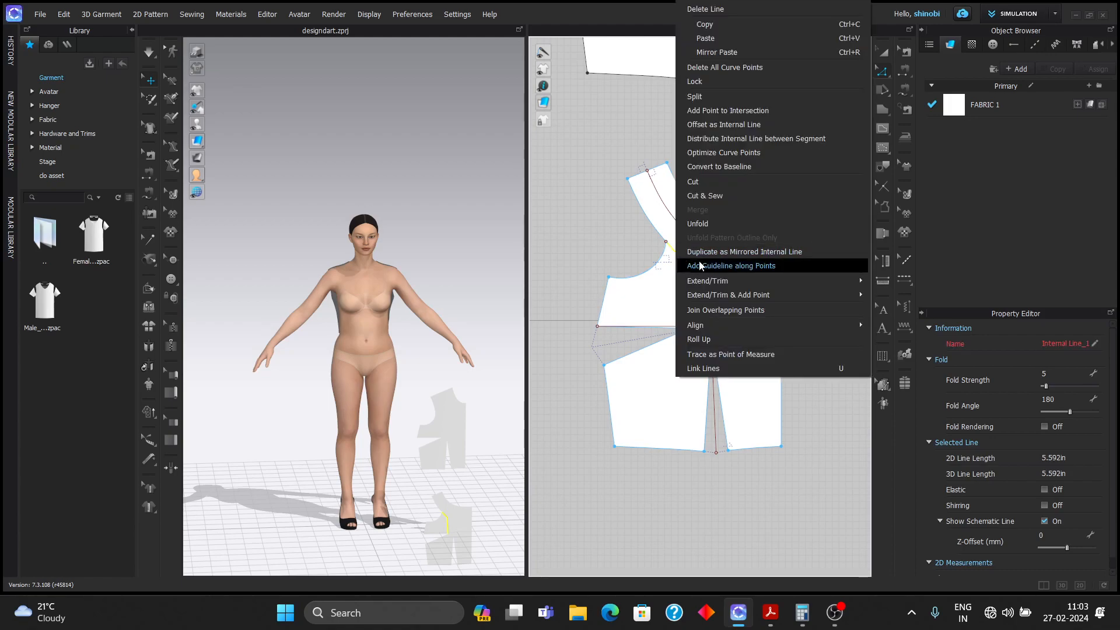
pyautogui.click(702, 180)
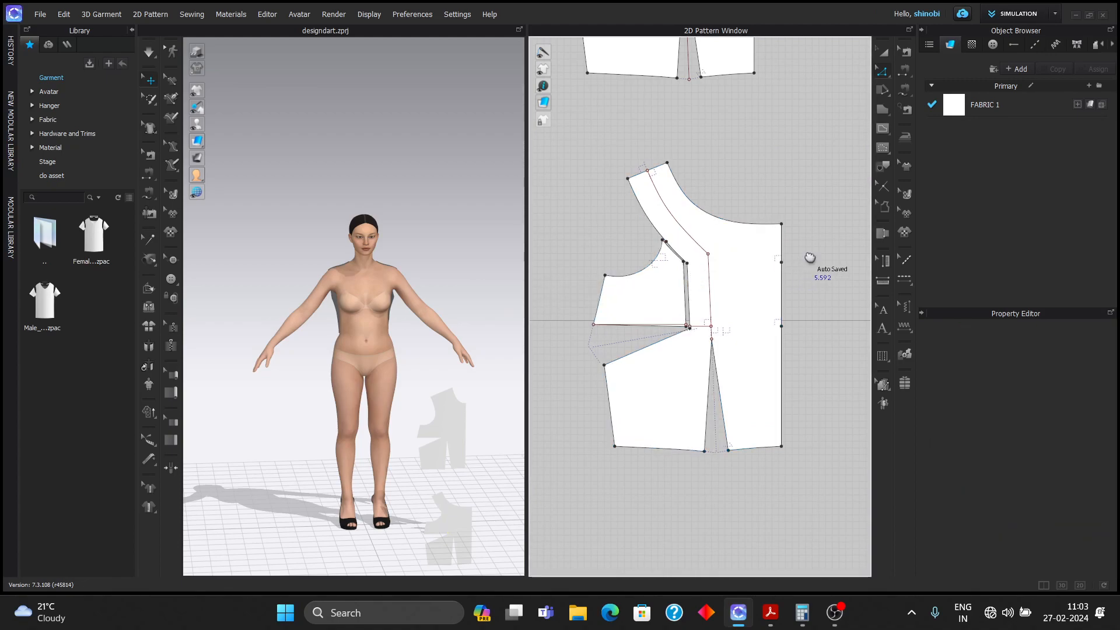
pyautogui.moveTo(809, 259); pyautogui.dragTo(826, 230, button='middle')
pyautogui.scroll(3, 688, 310)
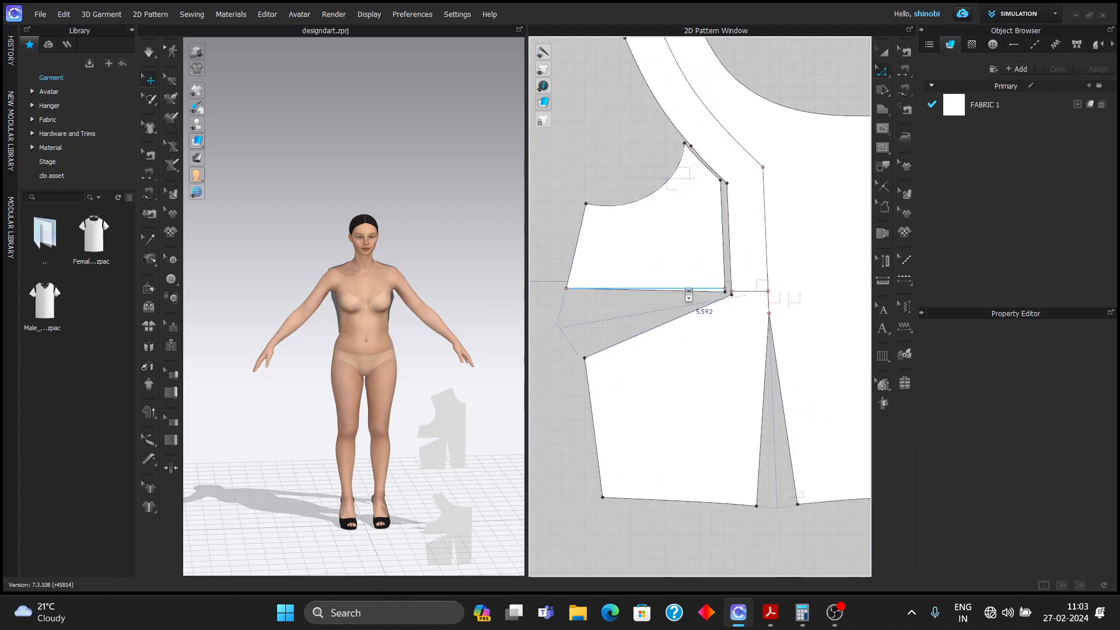
pyautogui.scroll(3, 703, 298)
pyautogui.click(723, 305)
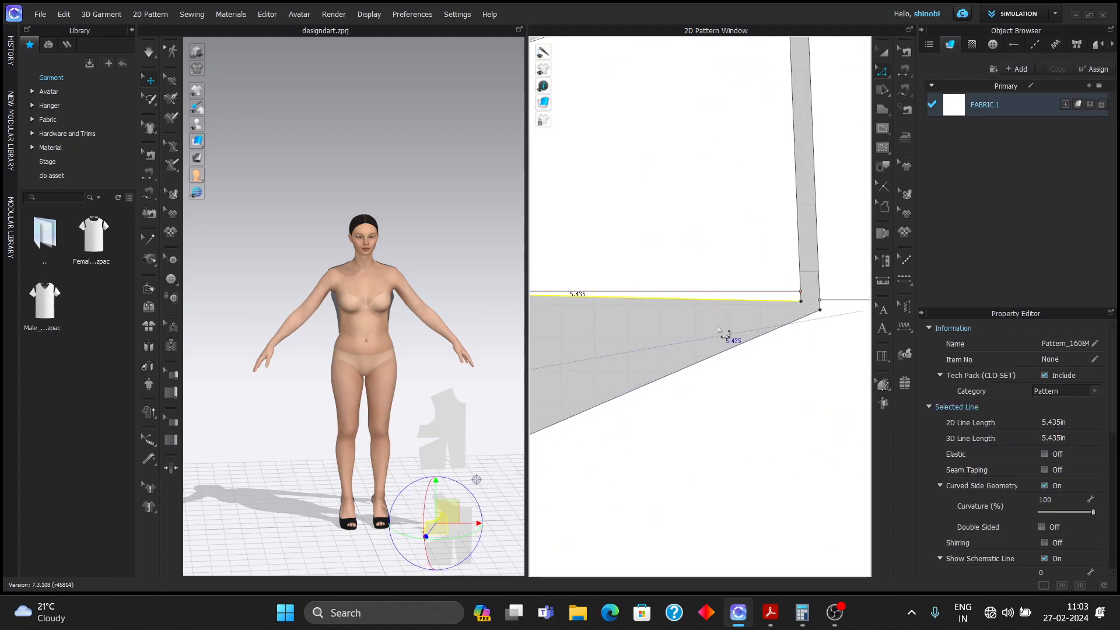
pyautogui.keyDown('shift'); pyautogui.click(748, 345); pyautogui.keyUp('shift')
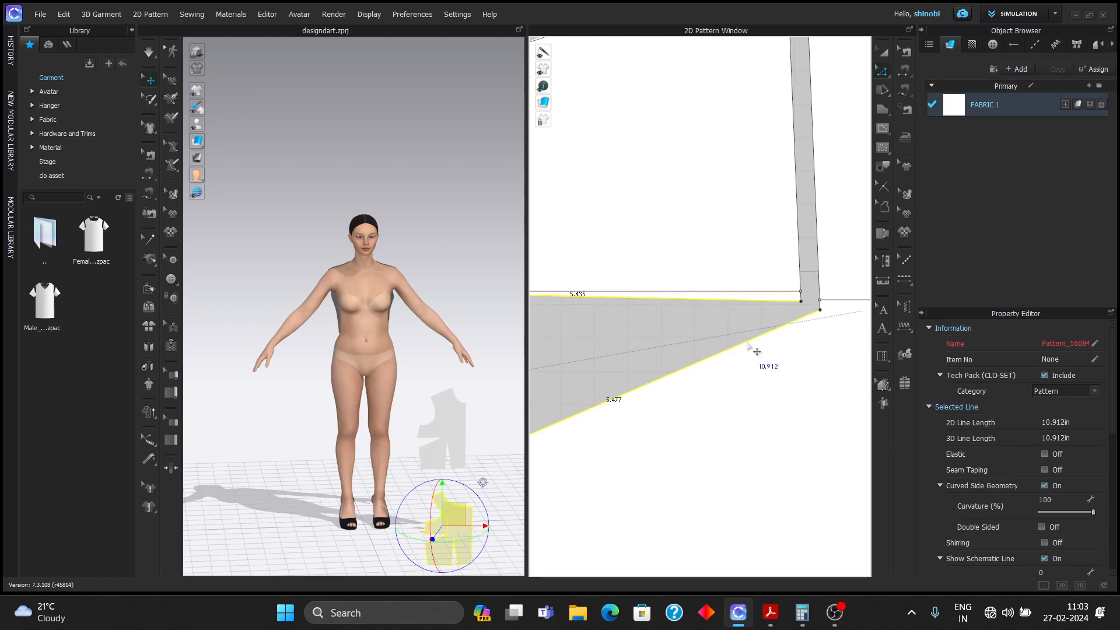
pyautogui.rightClick(748, 345)
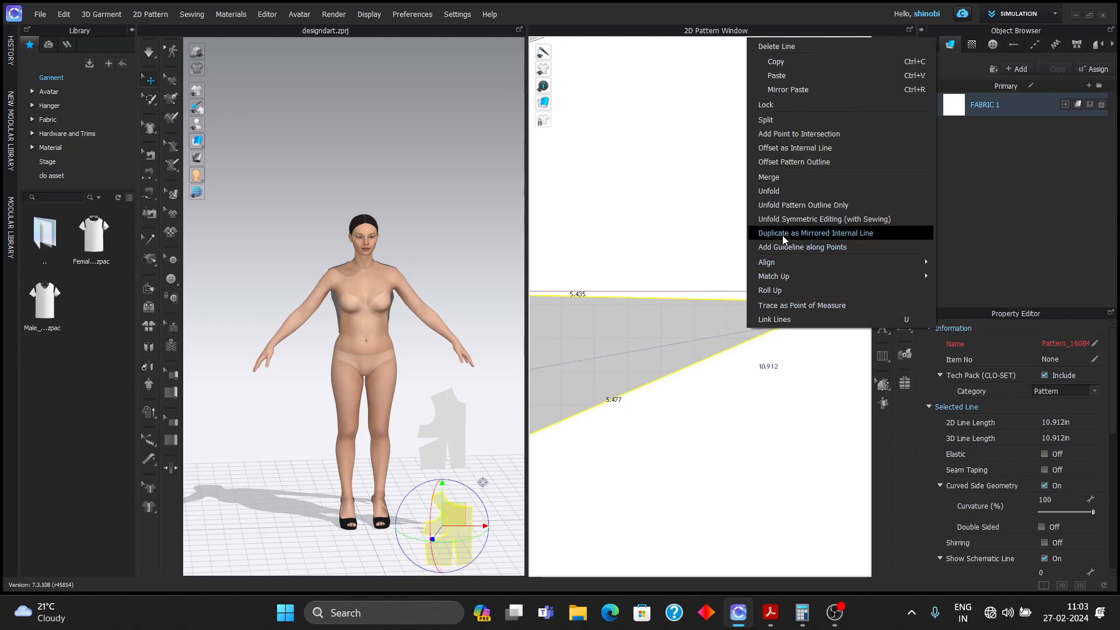
pyautogui.click(778, 178)
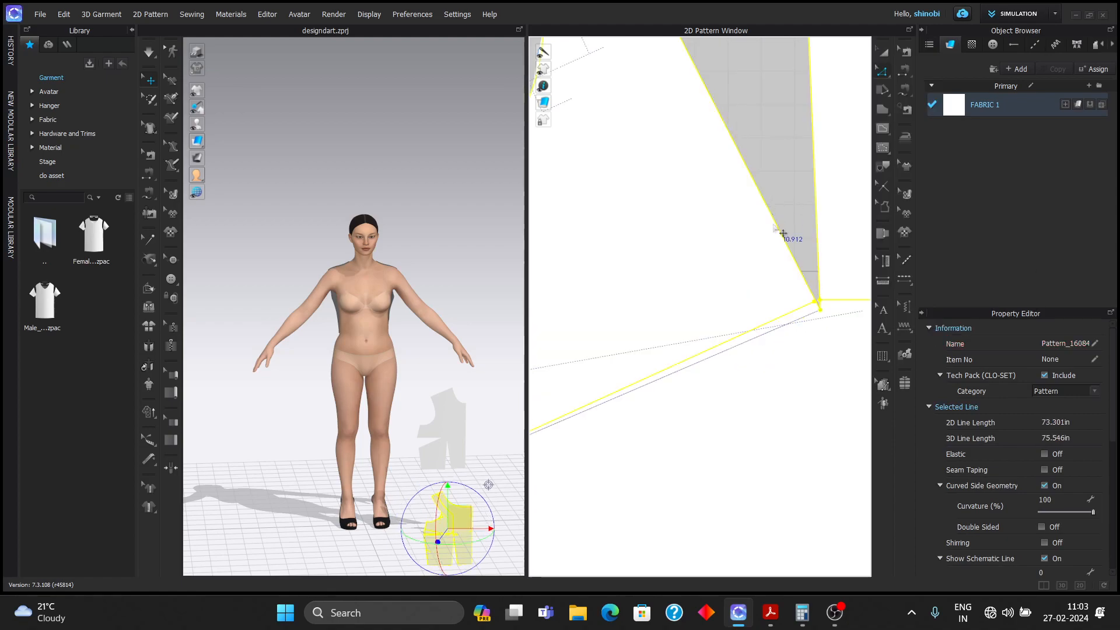
# - Cut along the princess-line segments and merge the waist dart legs
pyautogui.scroll(-4, 791, 265)
pyautogui.scroll(-4, 789, 269)
pyautogui.moveTo(772, 257); pyautogui.dragTo(681, 274, button='middle')
pyautogui.click(719, 265)
pyautogui.keyDown('shift'); pyautogui.click(710, 216); pyautogui.keyUp('shift')
pyautogui.rightClick(710, 216)
pyautogui.click(749, 377)
pyautogui.click(732, 368)
pyautogui.keyDown('shift'); pyautogui.click(714, 361); pyautogui.keyUp('shift')
pyautogui.rightClick(715, 348)
pyautogui.click(750, 196)
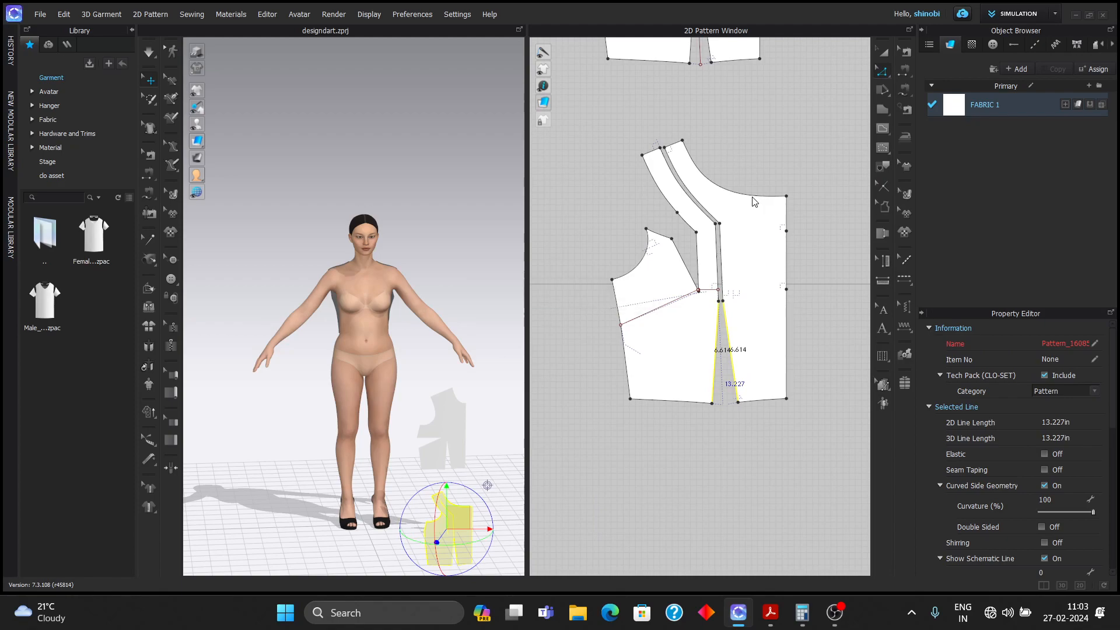
pyautogui.scroll(-6, 774, 181)
pyautogui.click(883, 51)
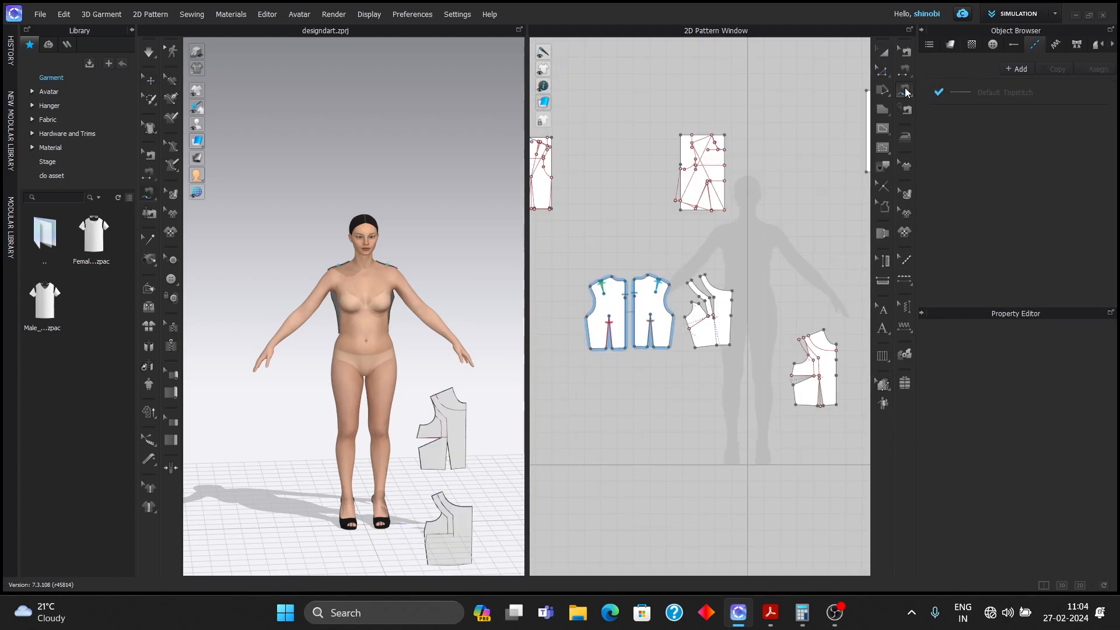
pyautogui.moveTo(905, 91)
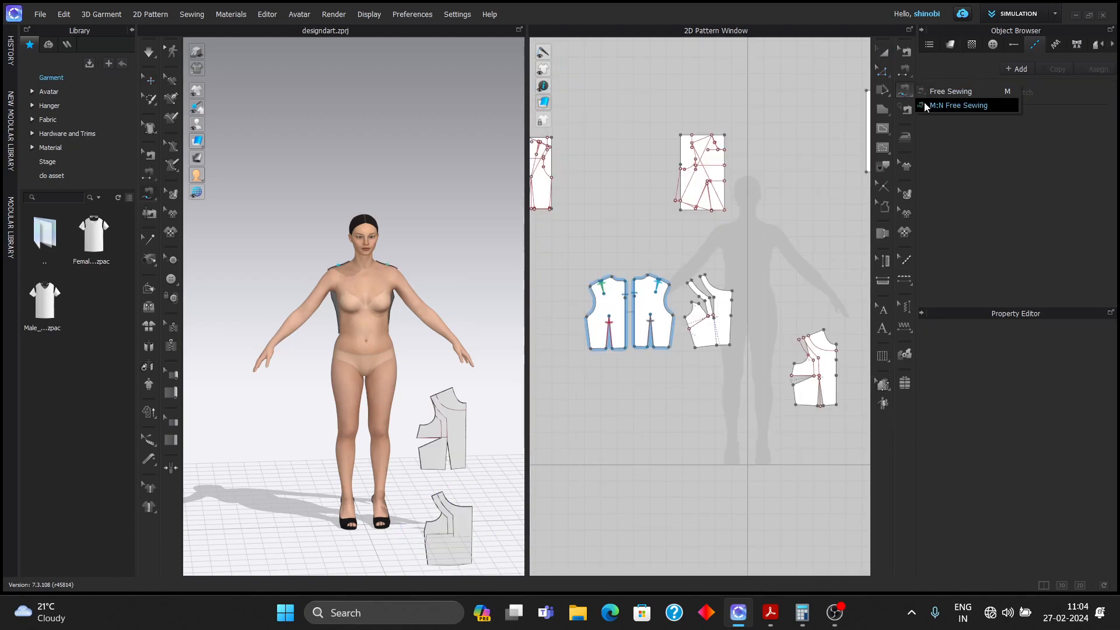
# - Sew the back bodice shoulder edge to the front panels' shoulder edges with many-to-many free sewing
pyautogui.click(957, 105)
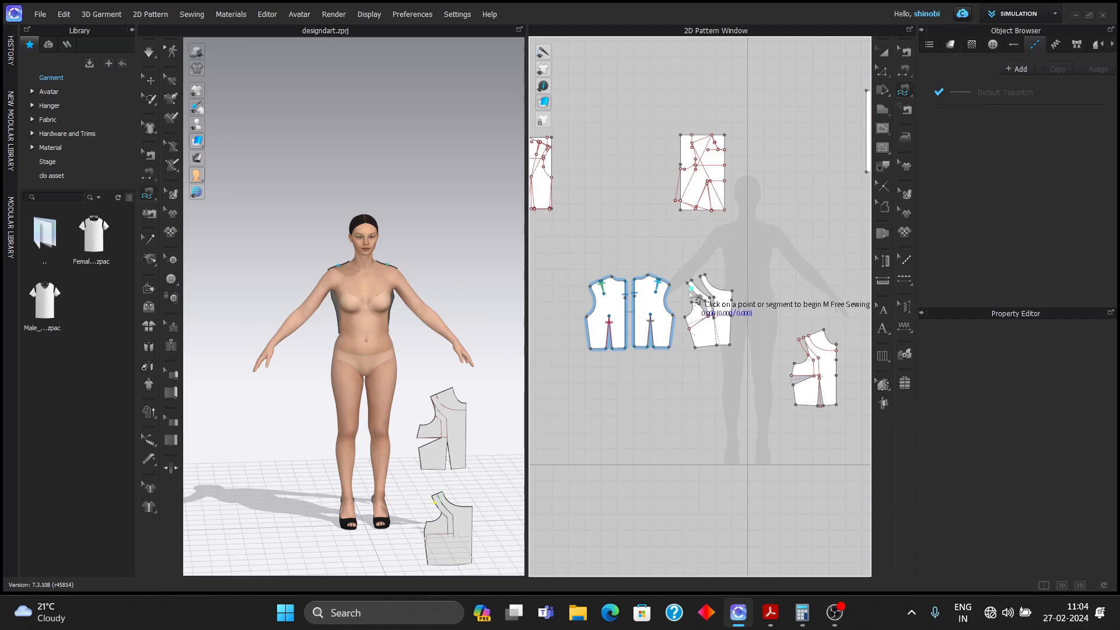
pyautogui.scroll(2, 693, 296)
pyautogui.scroll(1, 690, 295)
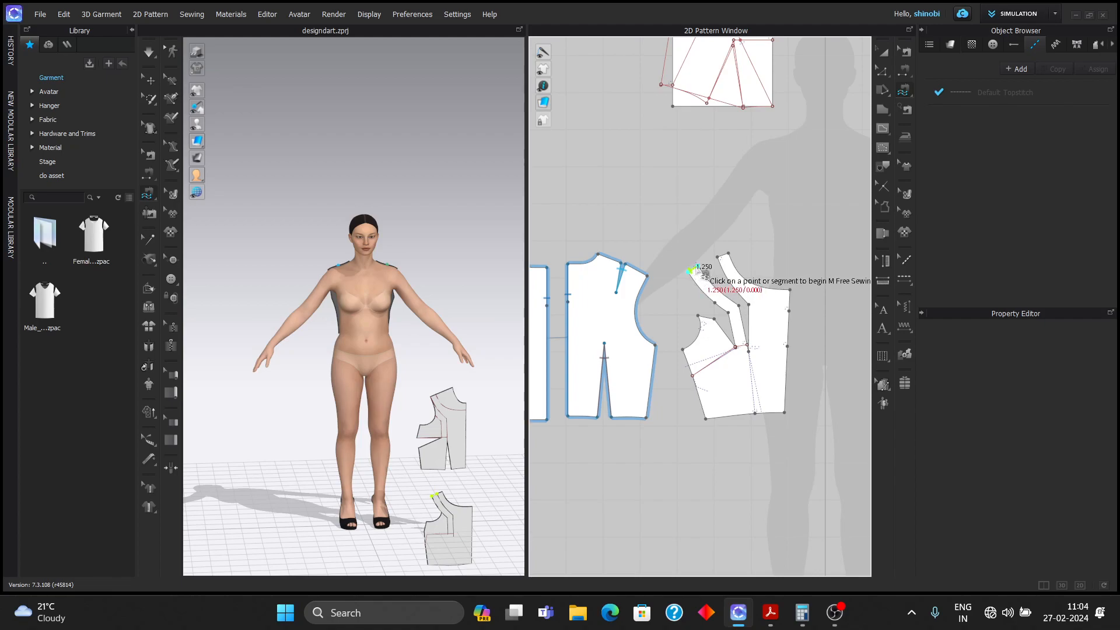
pyautogui.click(700, 270)
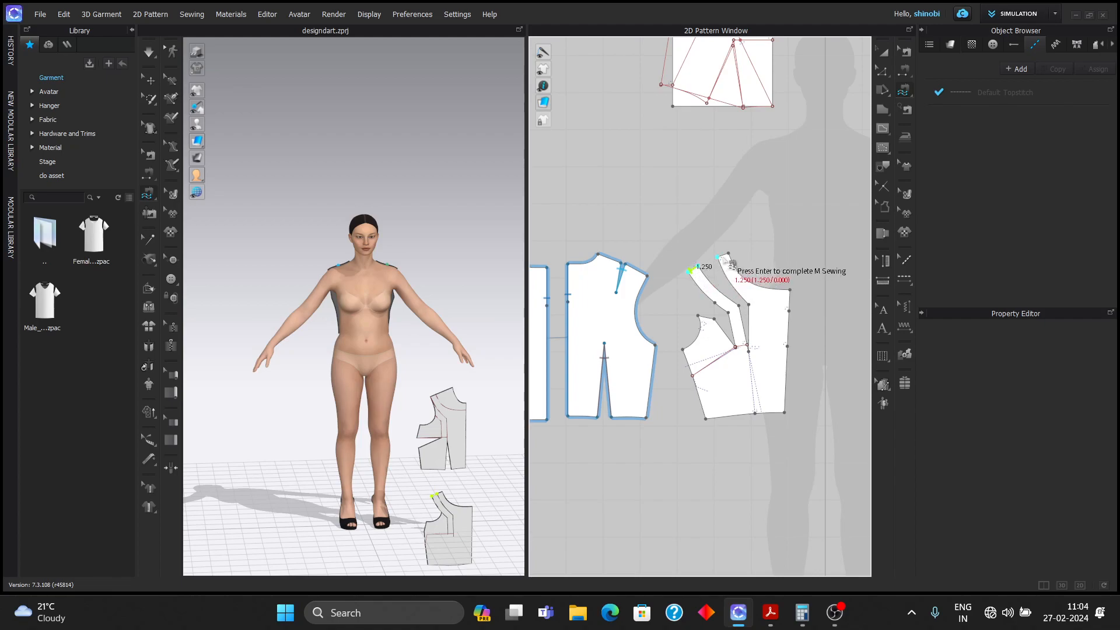
pyautogui.click(722, 258)
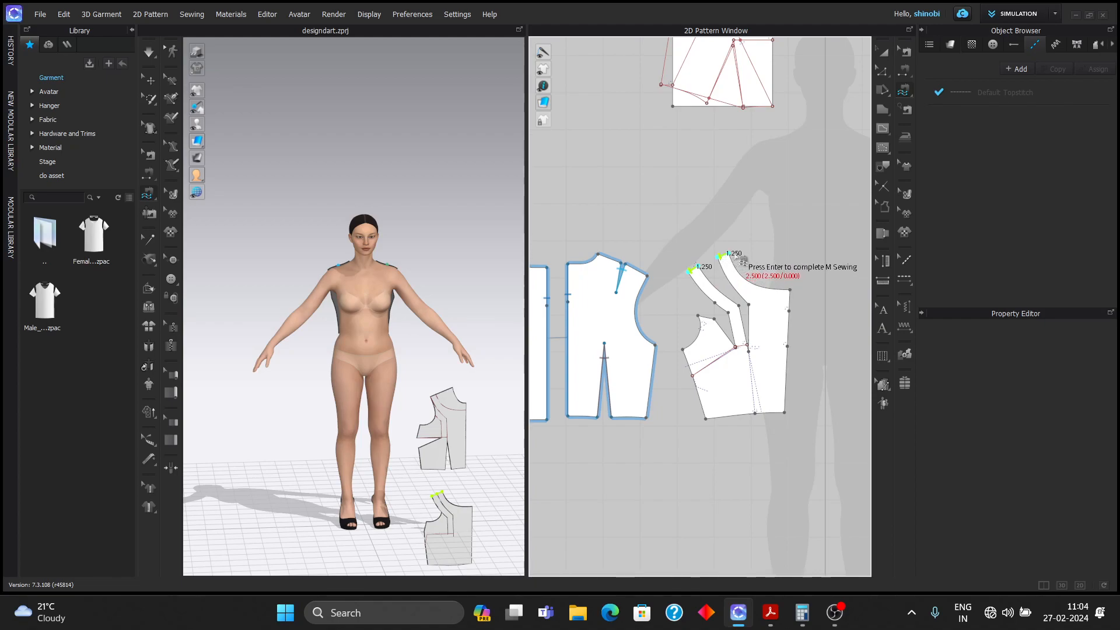
pyautogui.press('Return')
pyautogui.moveTo(764, 251); pyautogui.dragTo(772, 250, button='middle')
pyautogui.scroll(3, 657, 274)
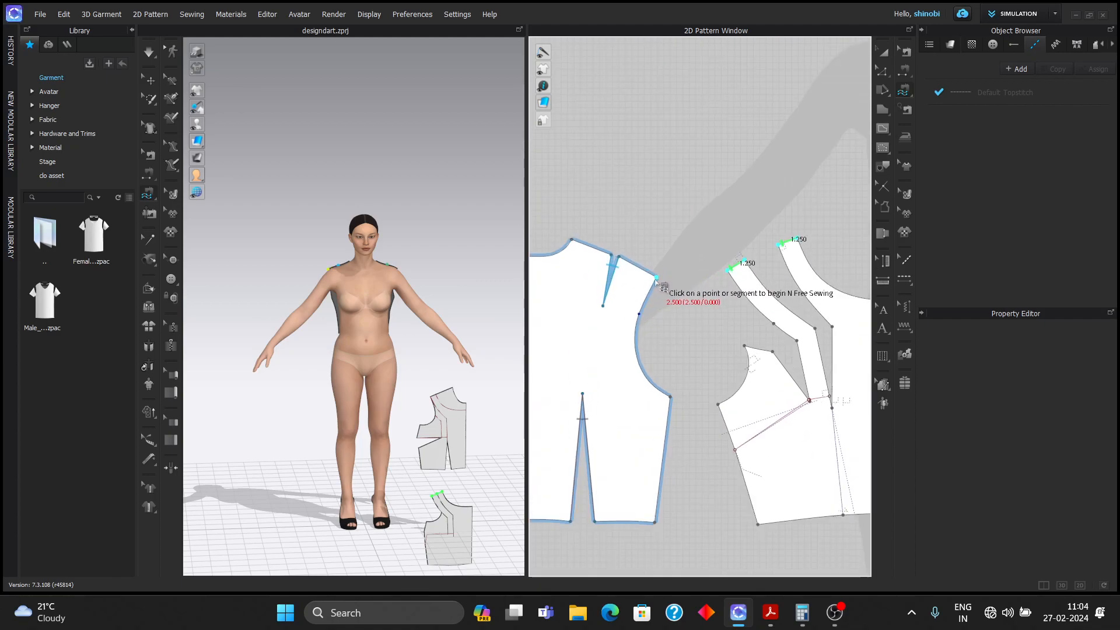
pyautogui.click(656, 280)
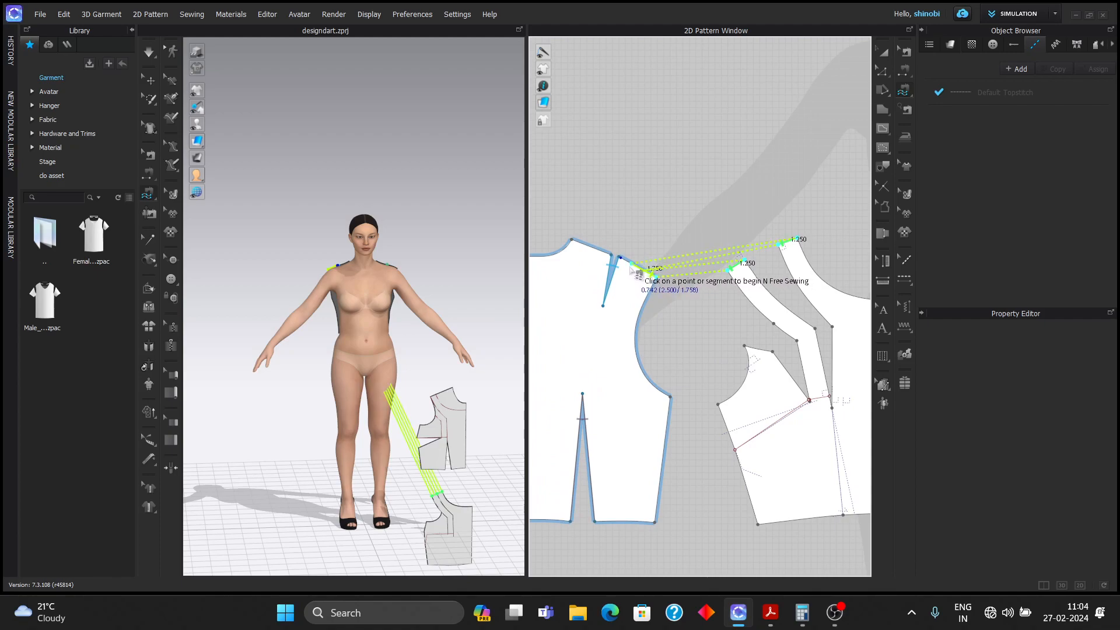
pyautogui.scroll(3, 630, 270)
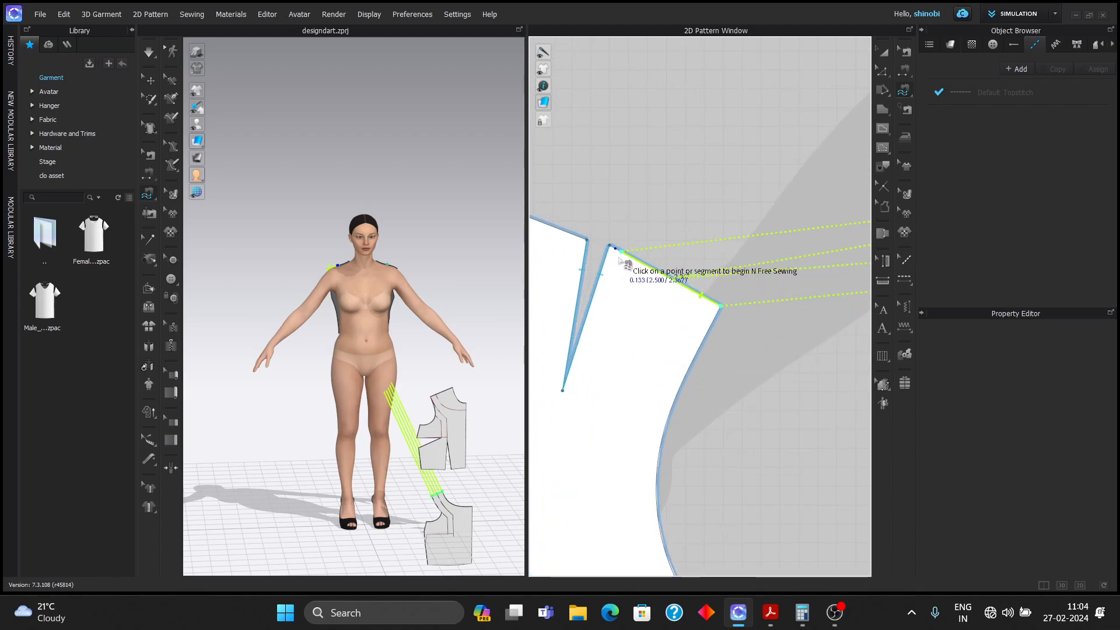
pyautogui.click(615, 255)
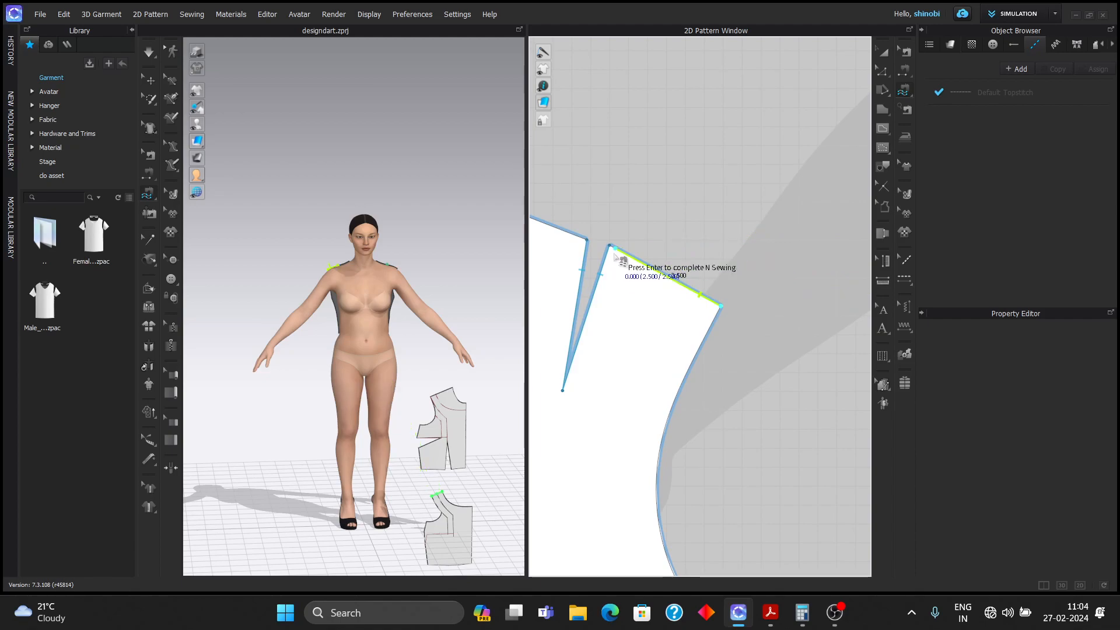
pyautogui.press('Return')
pyautogui.scroll(-3, 700, 280)
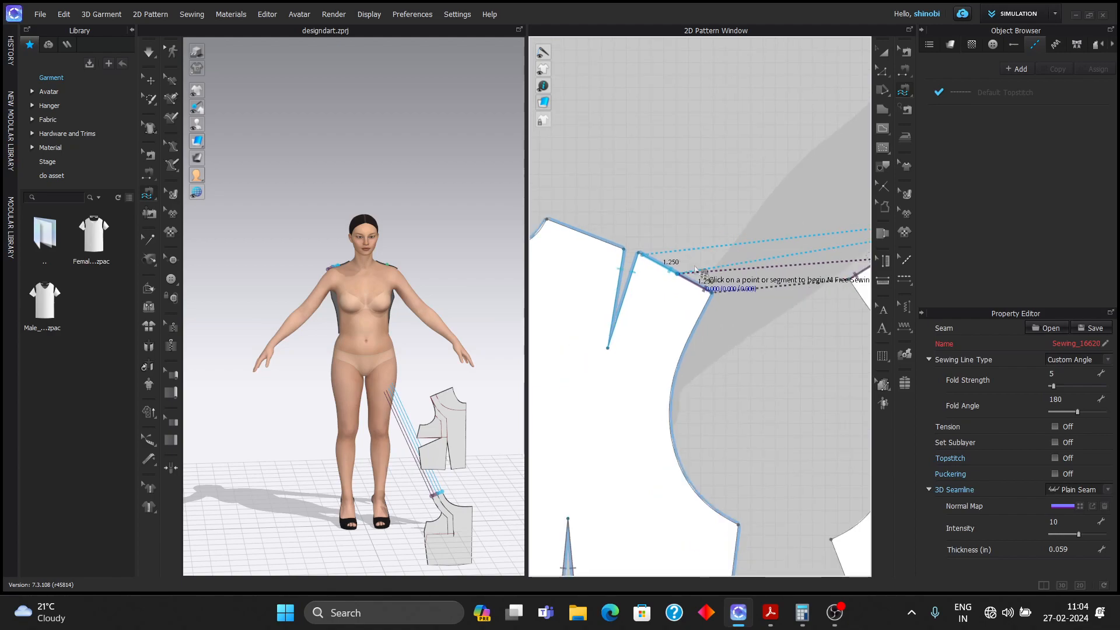
pyautogui.scroll(-5, 700, 280)
# - Free-sew the back side seam to the front piece's side seam, 7.787 in long
pyautogui.click(903, 98)
pyautogui.click(936, 101)
pyautogui.click(908, 94)
pyautogui.click(933, 92)
pyautogui.click(724, 325)
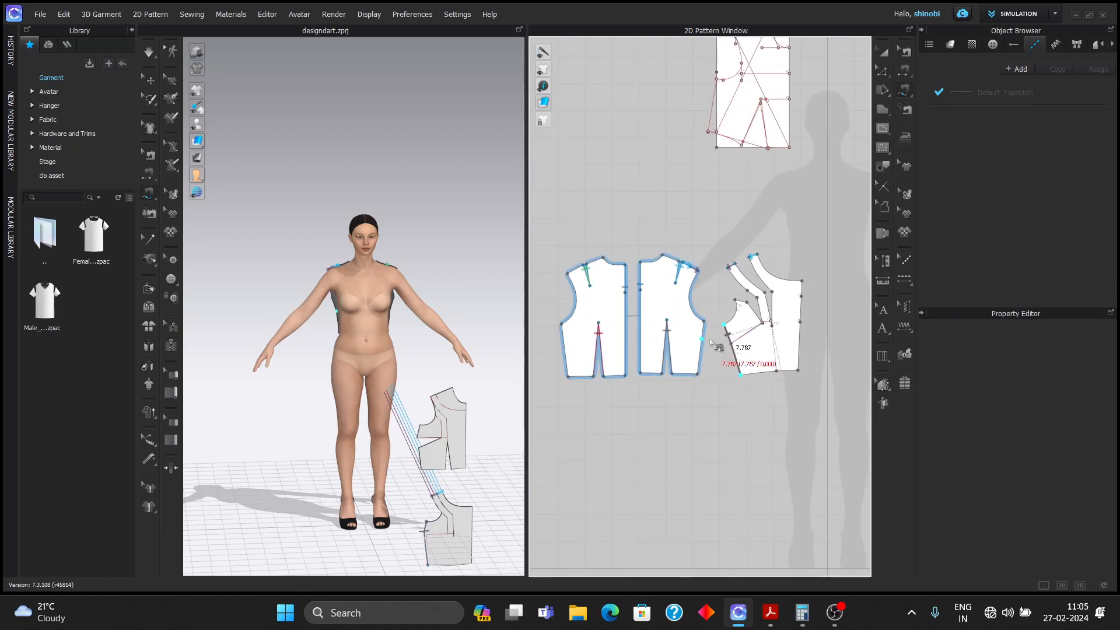
pyautogui.scroll(3, 724, 331)
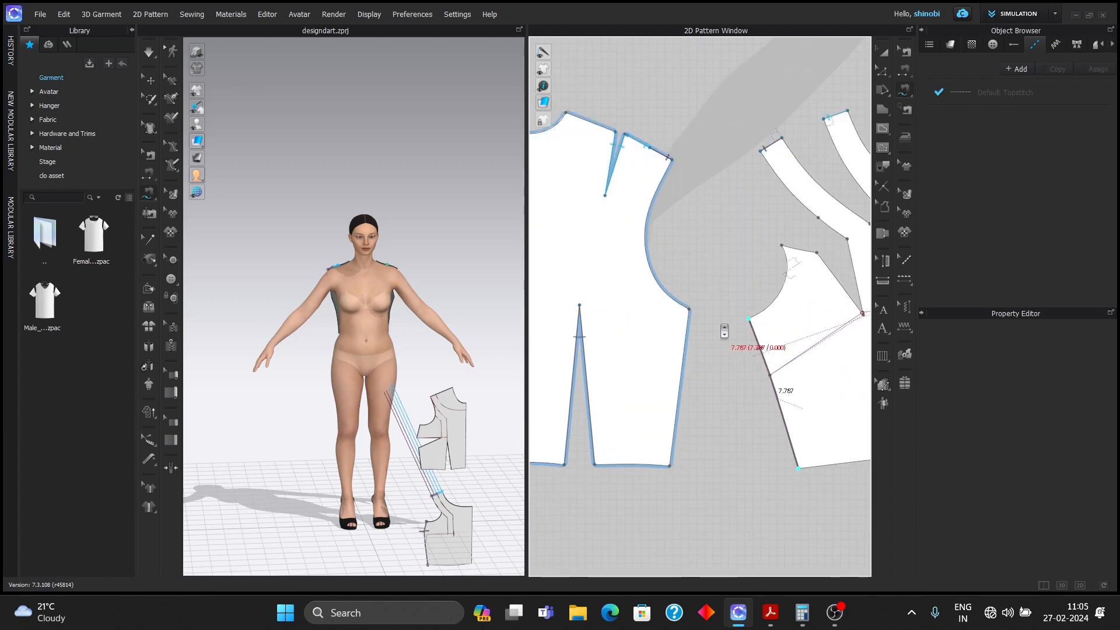
pyautogui.scroll(1, 700, 322)
pyautogui.click(687, 306)
pyautogui.click(663, 512)
pyautogui.scroll(-4, 672, 462)
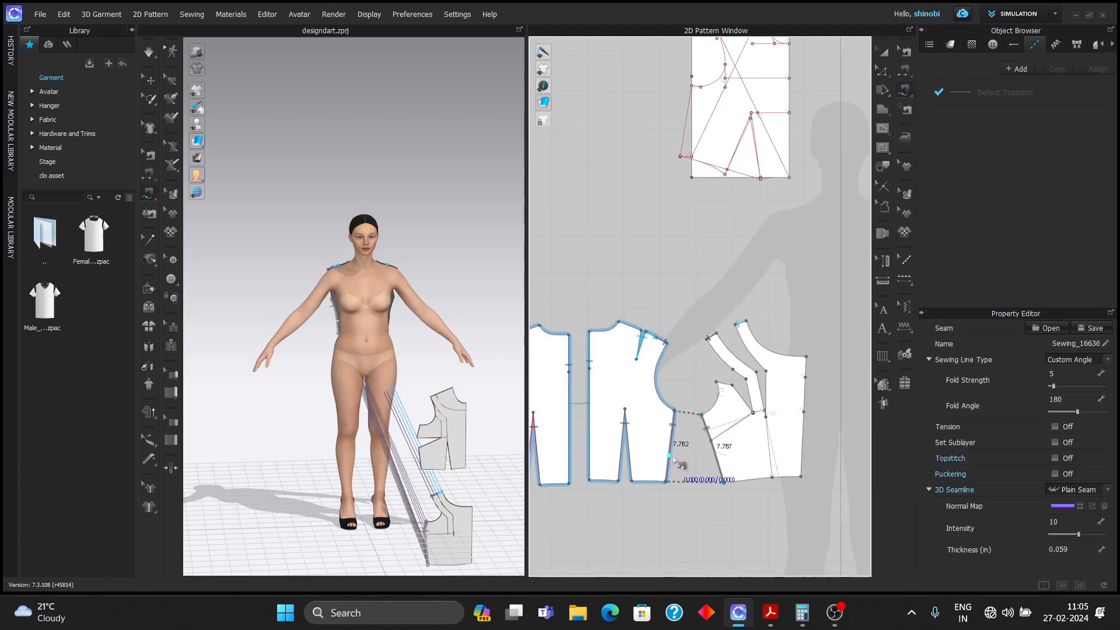
pyautogui.press('z')
pyautogui.scroll(5, 751, 424)
pyautogui.scroll(3, 764, 380)
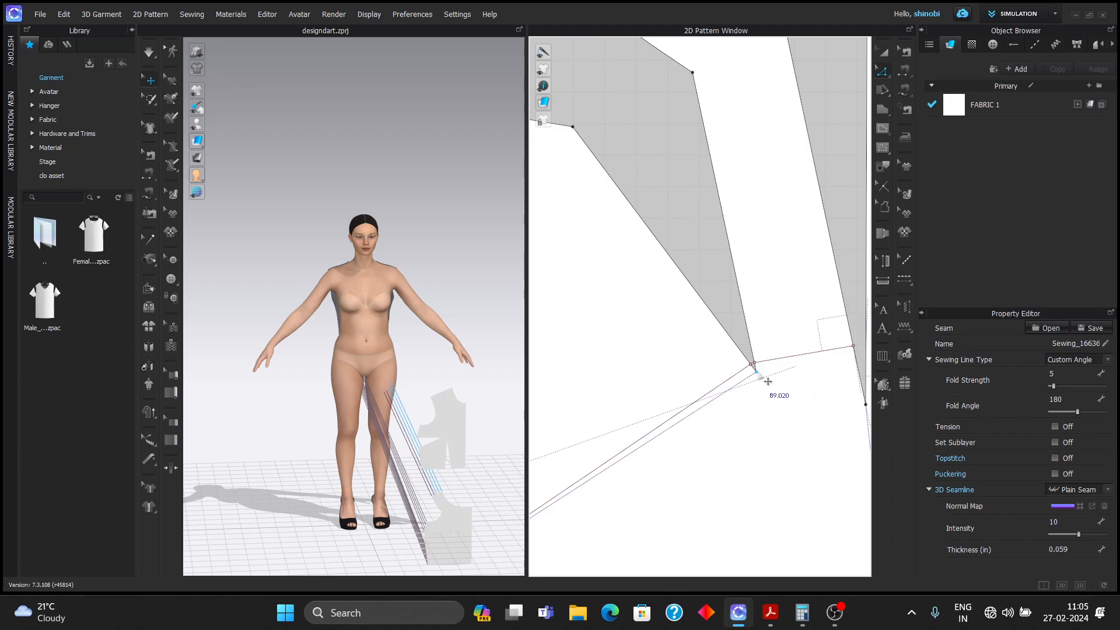
# - Shorten the 1.641 in wide front dart from 3.733 to 2.733 in with Shape Dart Cap off
pyautogui.click(748, 311)
pyautogui.keyDown('shift'); pyautogui.click(751, 310); pyautogui.keyUp('shift')
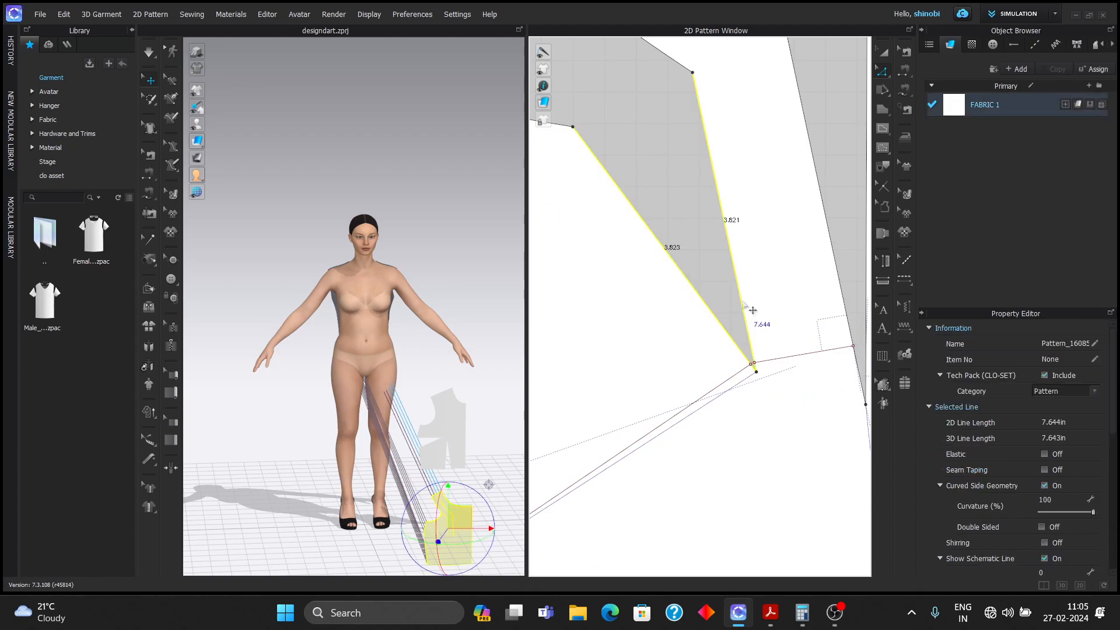
pyautogui.rightClick(744, 301)
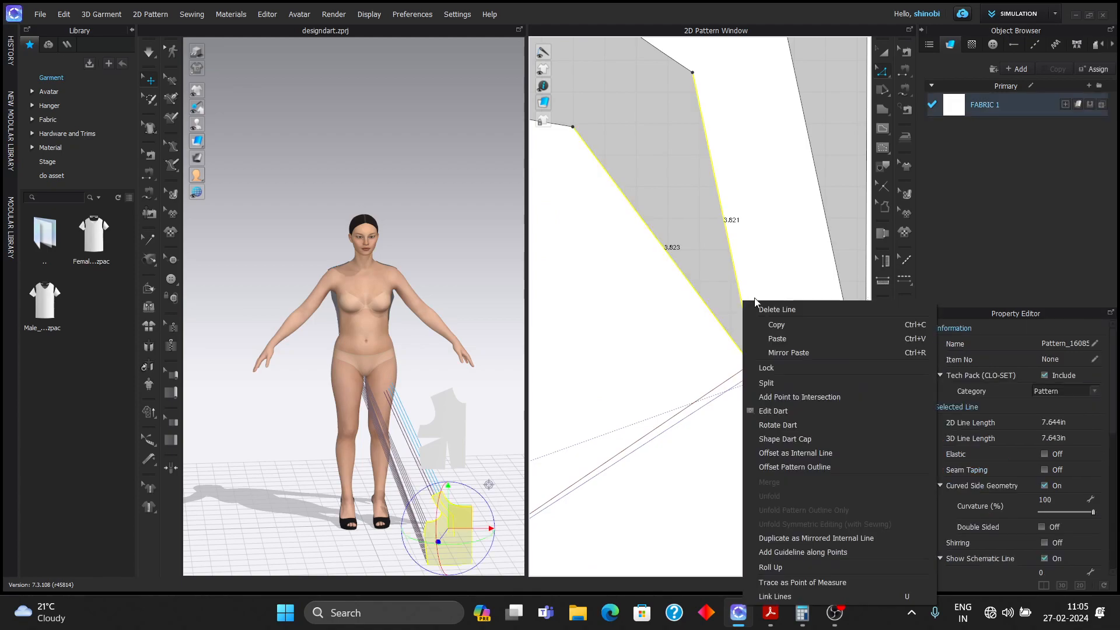
pyautogui.click(798, 411)
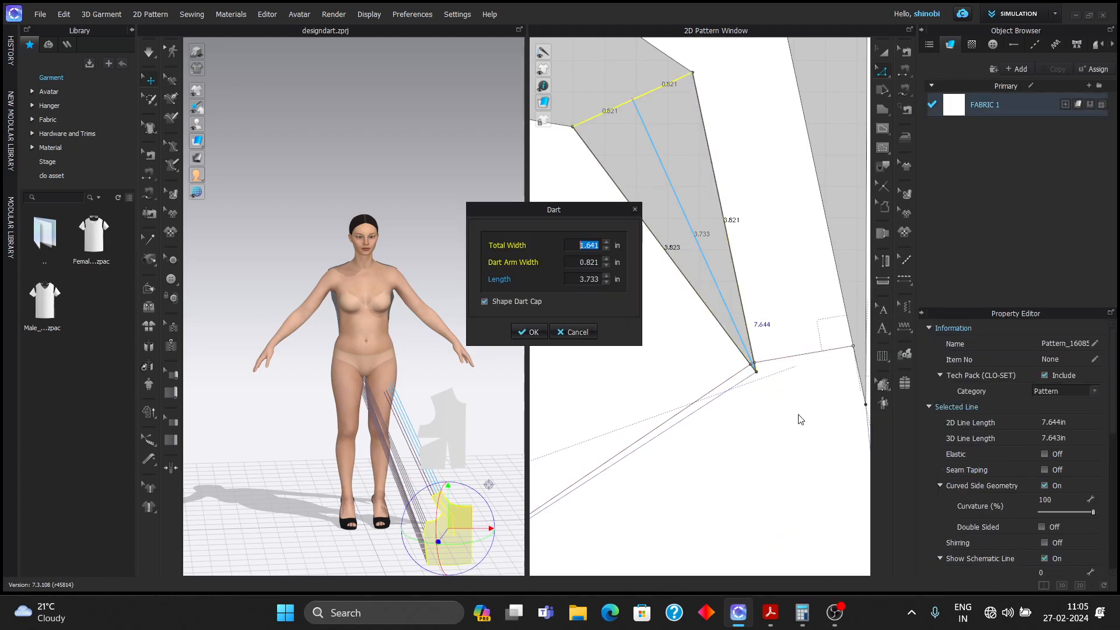
pyautogui.click(602, 280)
pyautogui.write('2.733')
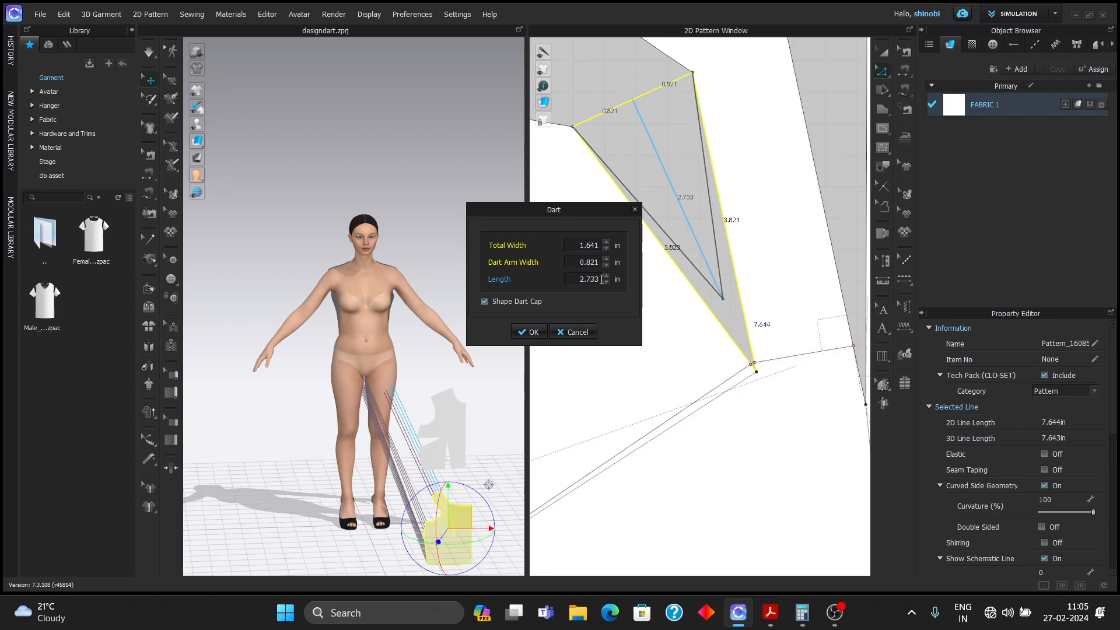
pyautogui.click(484, 301)
pyautogui.click(532, 332)
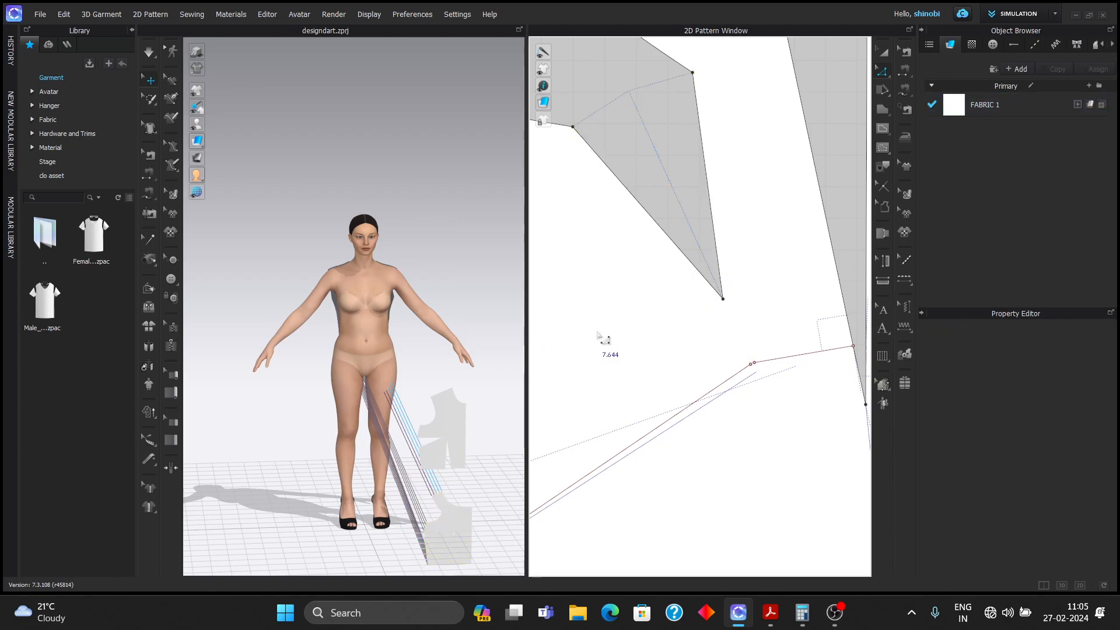
pyautogui.scroll(-3, 737, 360)
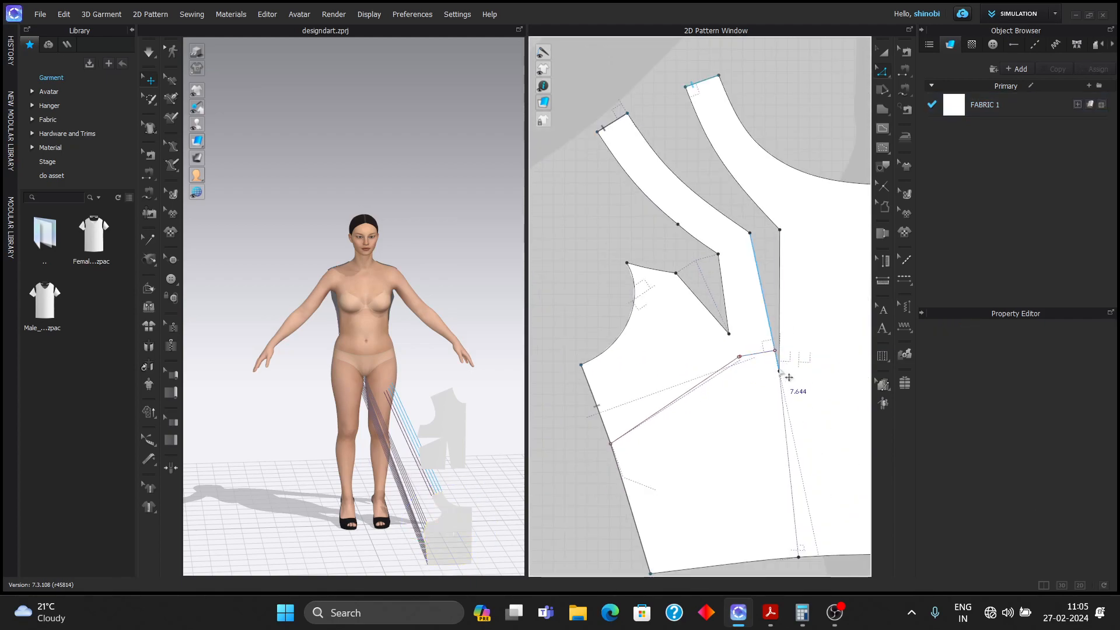
# - Shorten the 1.066 in wide second dart from 4.972 to 3.972 in, cap shaping off
pyautogui.click(765, 303)
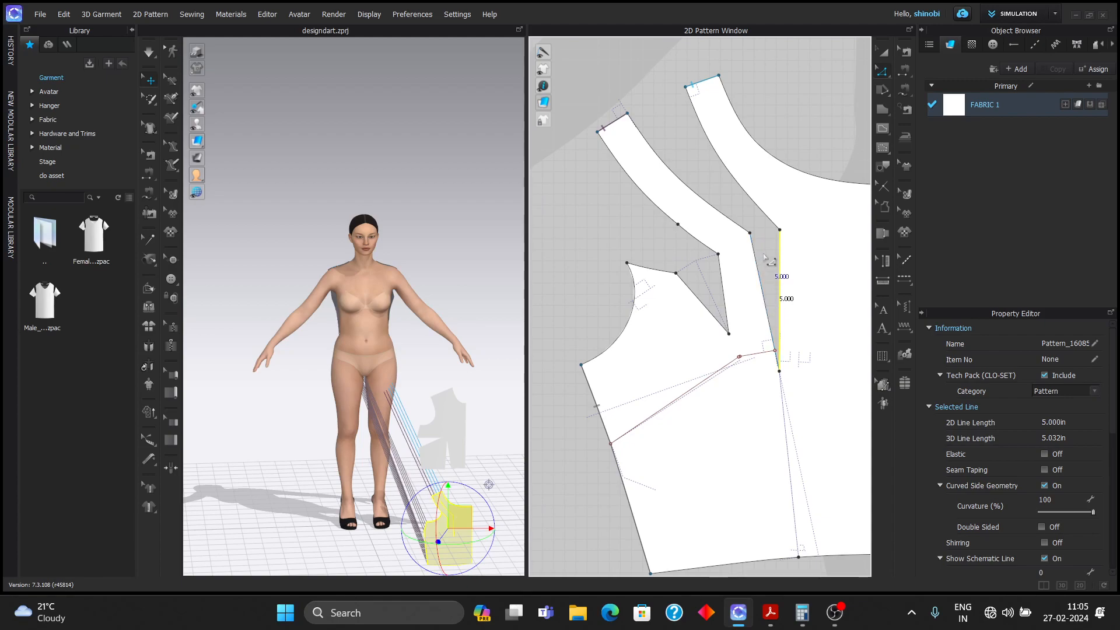
pyautogui.keyDown('shift'); pyautogui.click(769, 318); pyautogui.keyUp('shift')
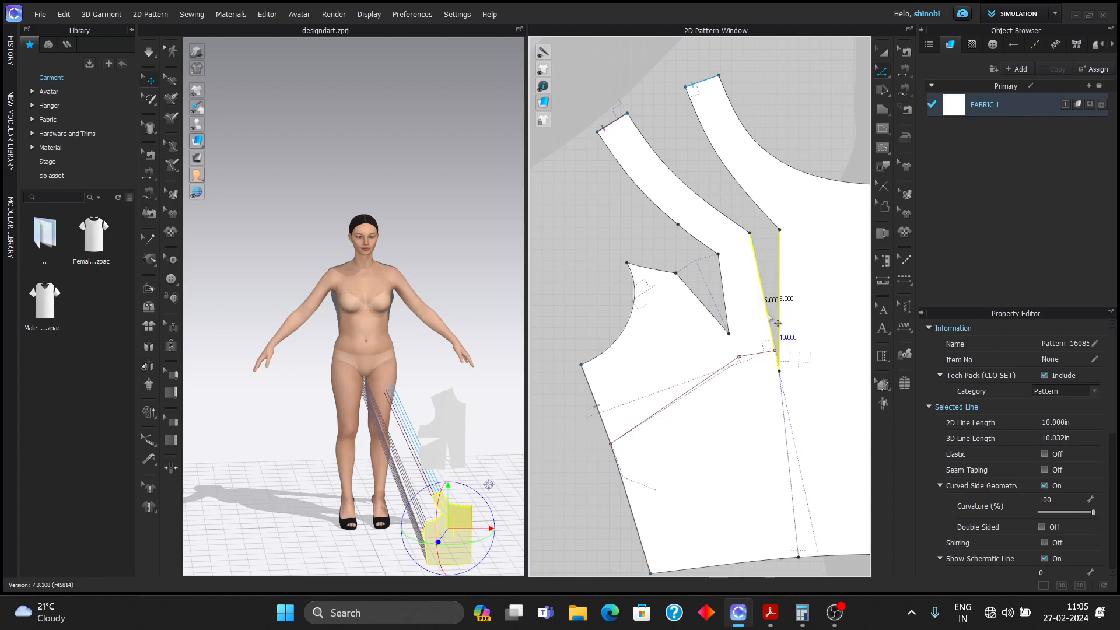
pyautogui.rightClick(770, 318)
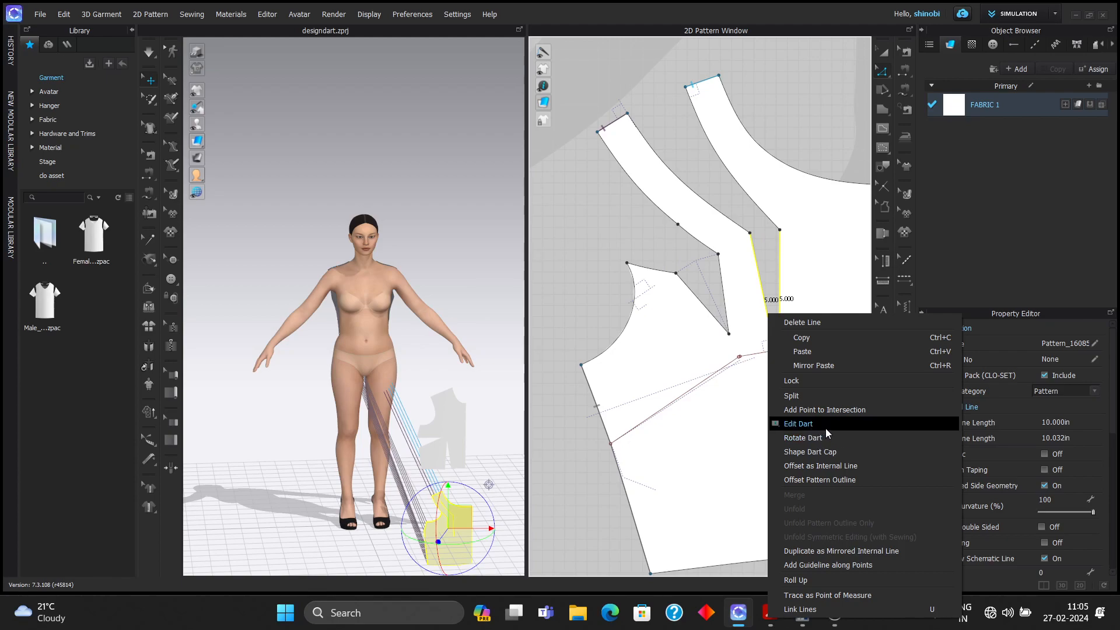
pyautogui.click(798, 424)
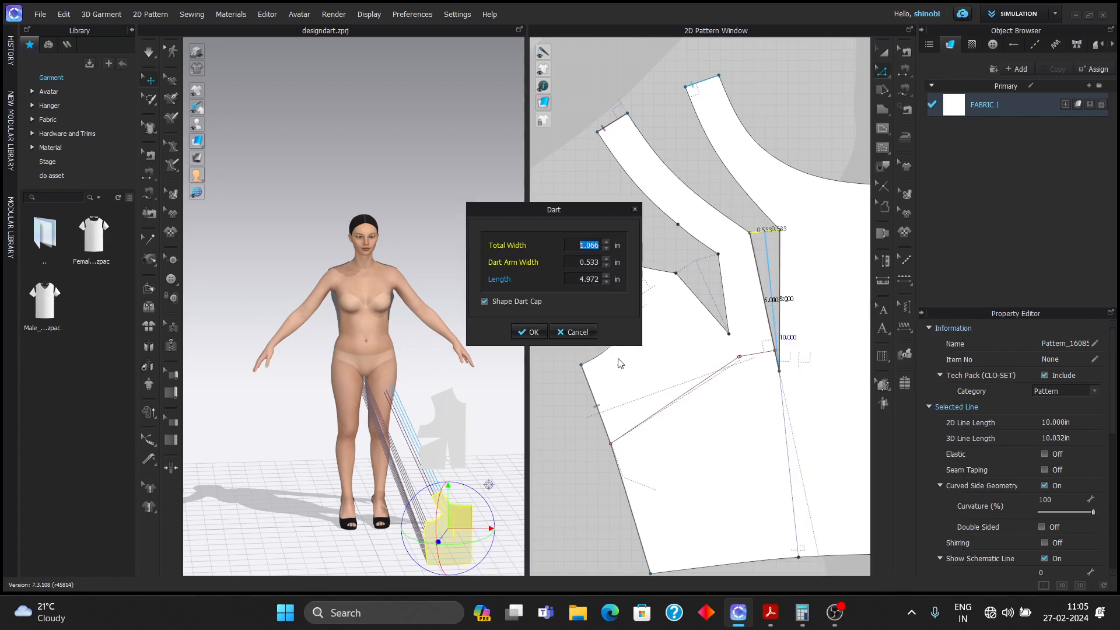
pyautogui.doubleClick(600, 279)
pyautogui.write('3.')
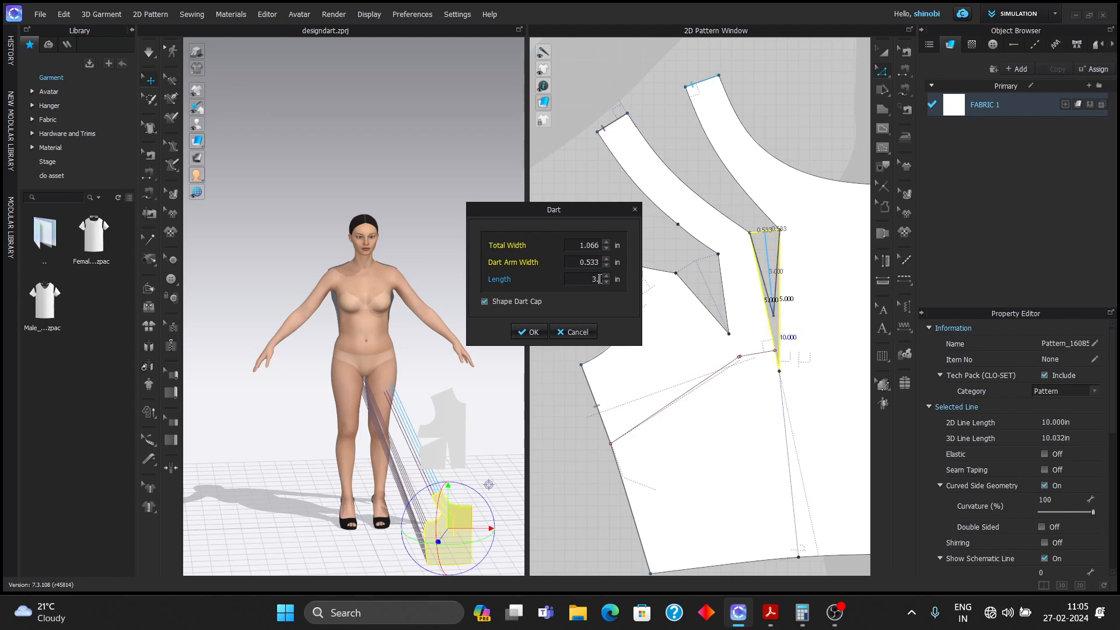
pyautogui.write('972')
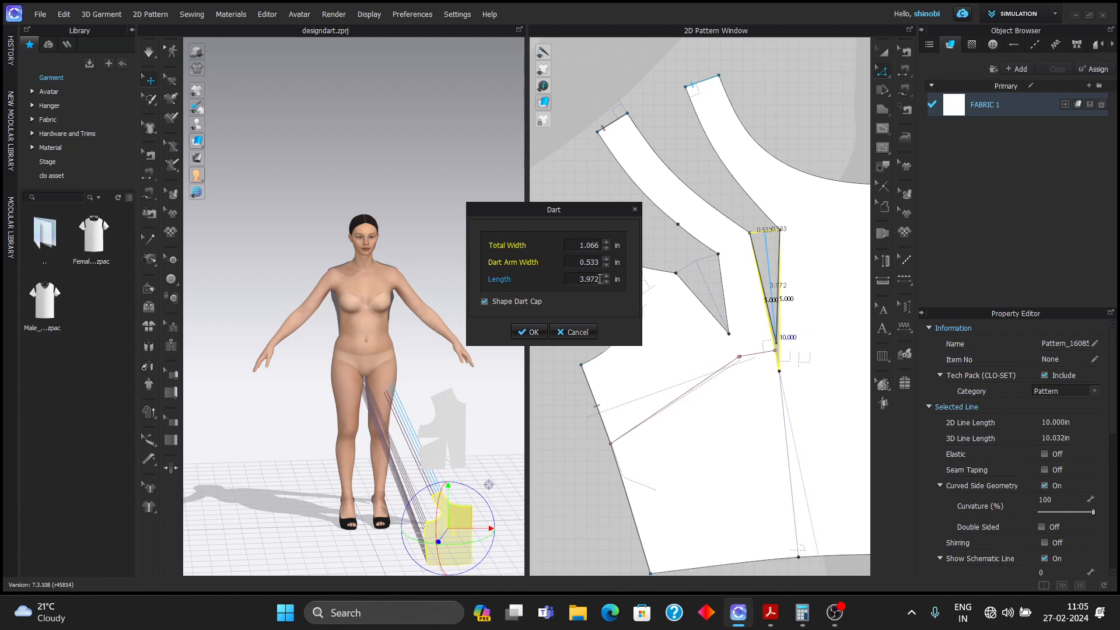
pyautogui.click(528, 331)
# - Close both front darts with Segment Sewing seams of about 4.6 in and 10.121 in
pyautogui.scroll(-5, 760, 308)
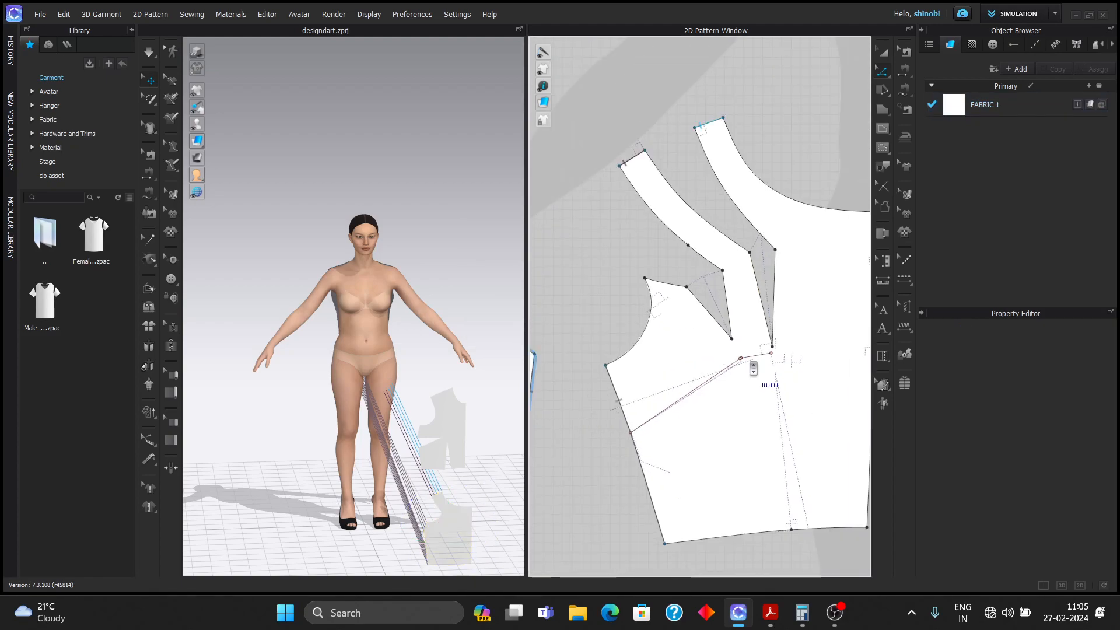
pyautogui.moveTo(817, 368); pyautogui.dragTo(800, 349, button='right')
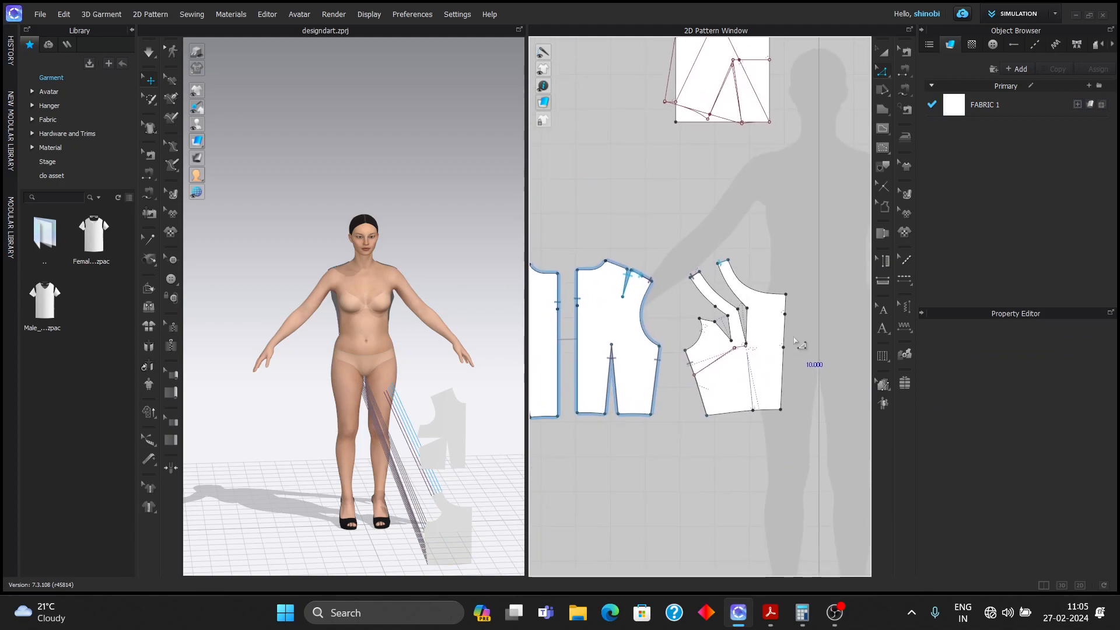
pyautogui.click(905, 91)
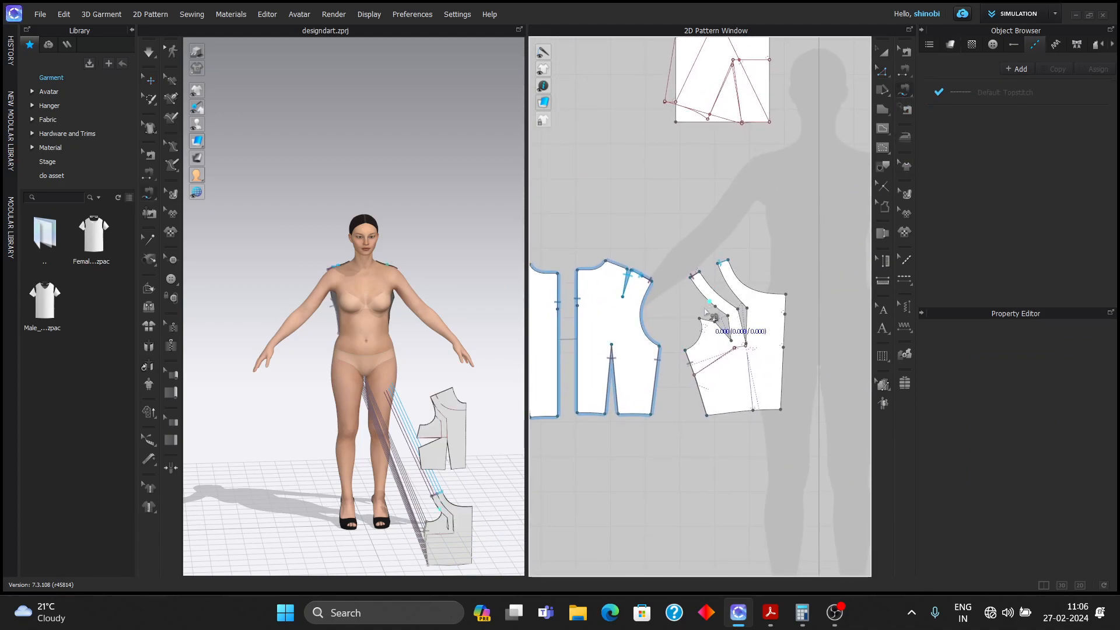
pyautogui.scroll(2, 714, 324)
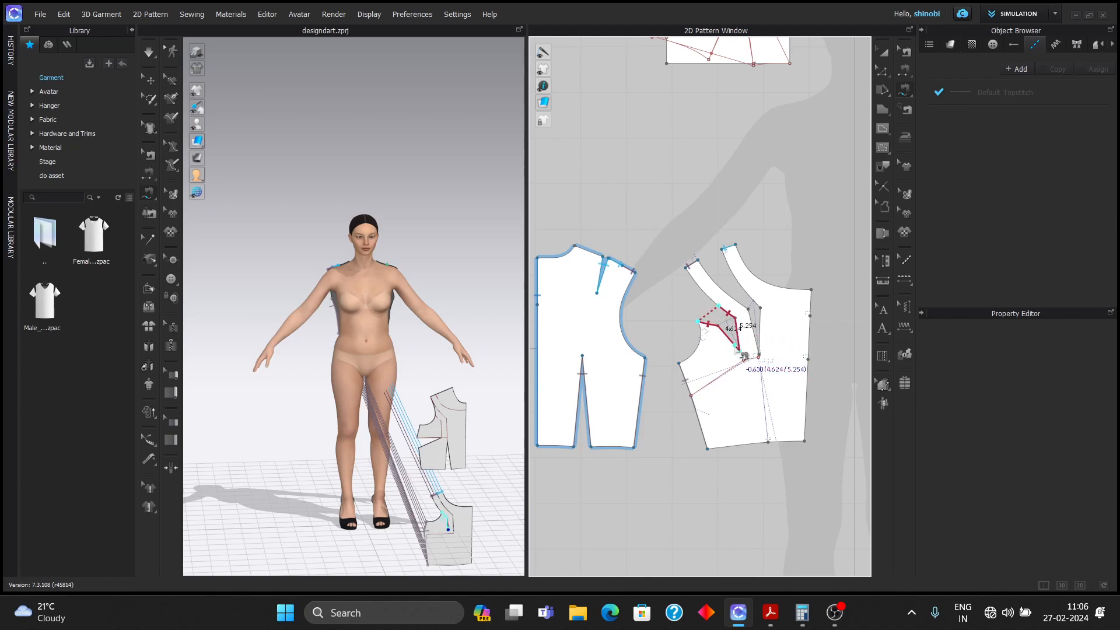
pyautogui.click(749, 358)
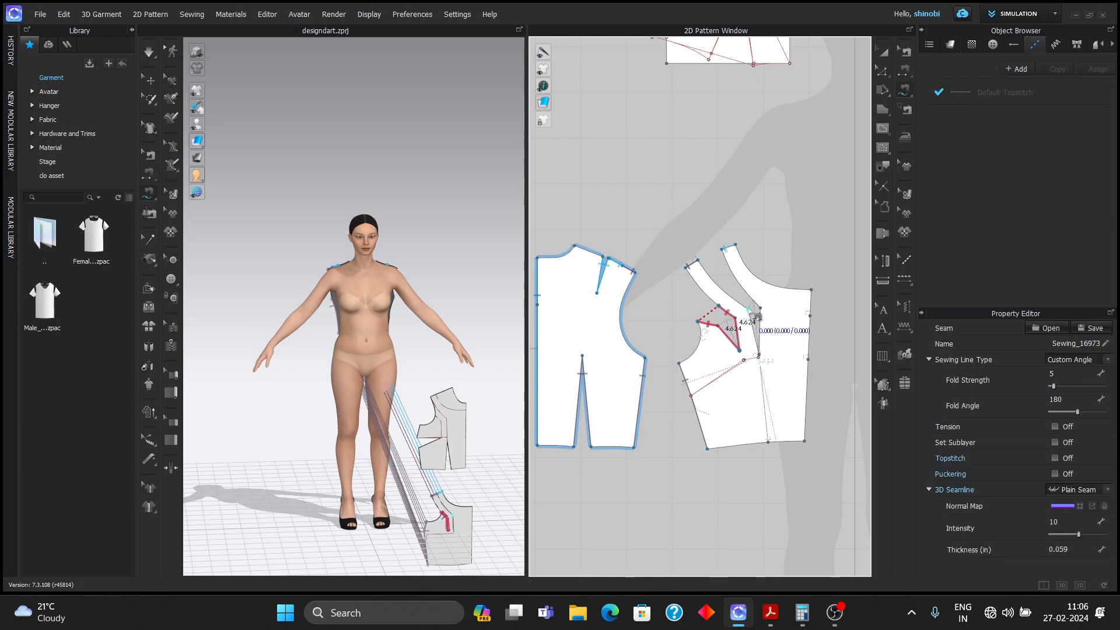
pyautogui.click(707, 267)
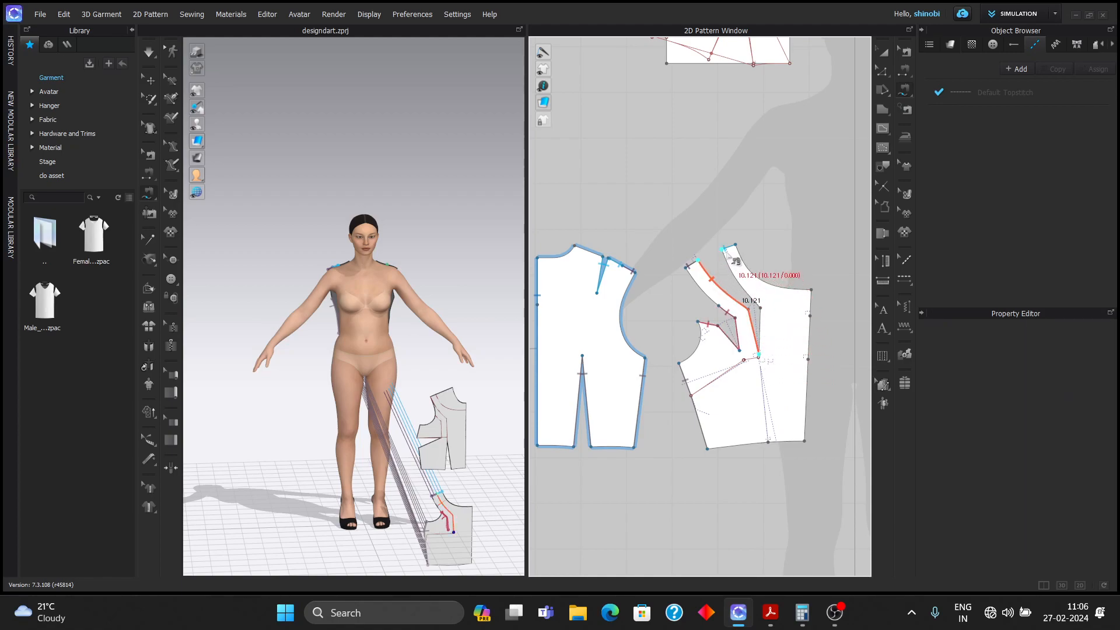
pyautogui.click(765, 360)
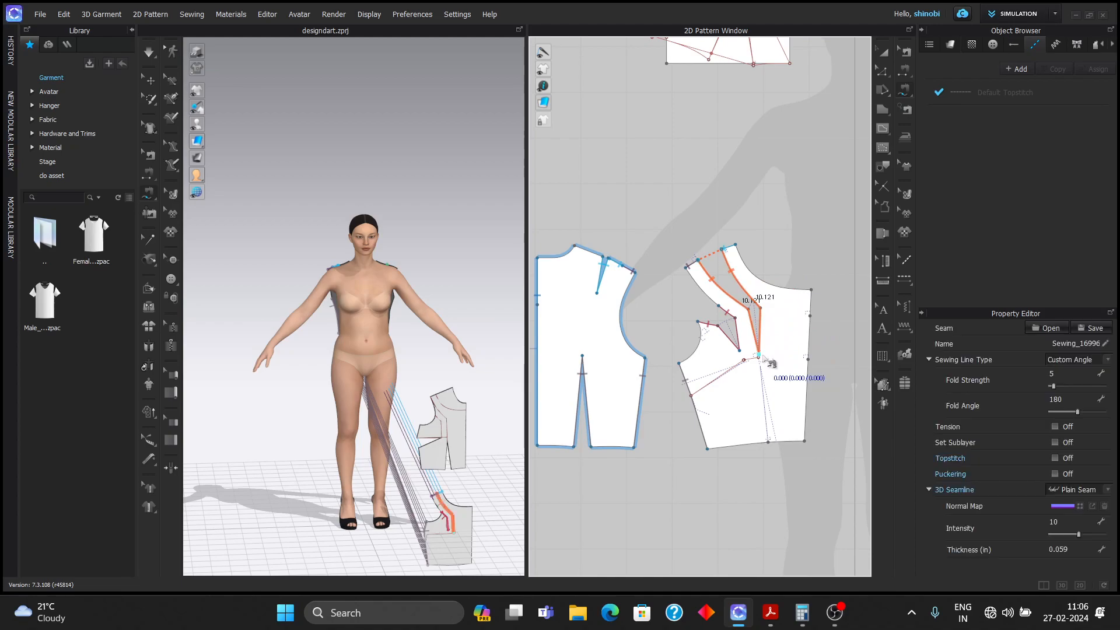
pyautogui.scroll(-1, 769, 350)
pyautogui.scroll(-1, 768, 345)
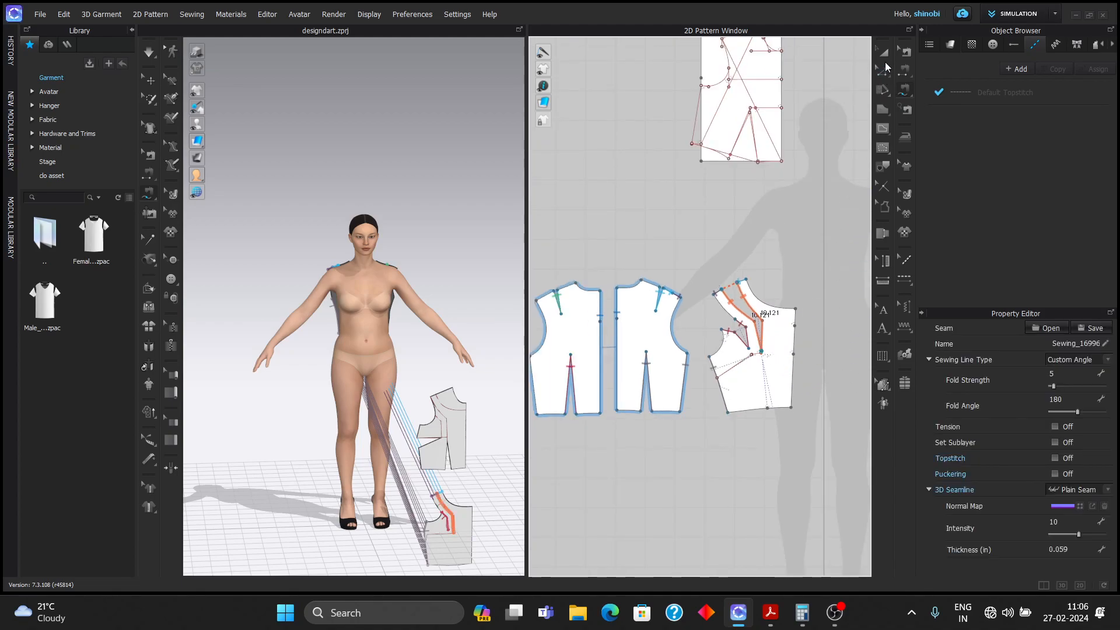
pyautogui.click(883, 54)
# - Mirror the front bodice with its seams and sew the centre-front edges with a 13.060 in seam
pyautogui.rightClick(793, 332)
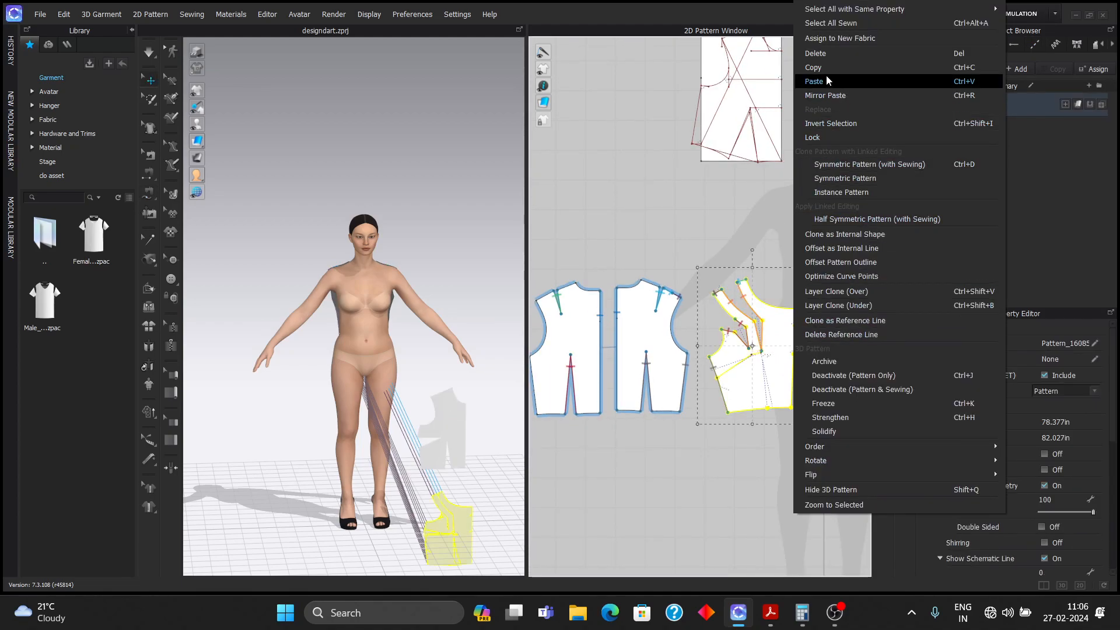
pyautogui.click(851, 164)
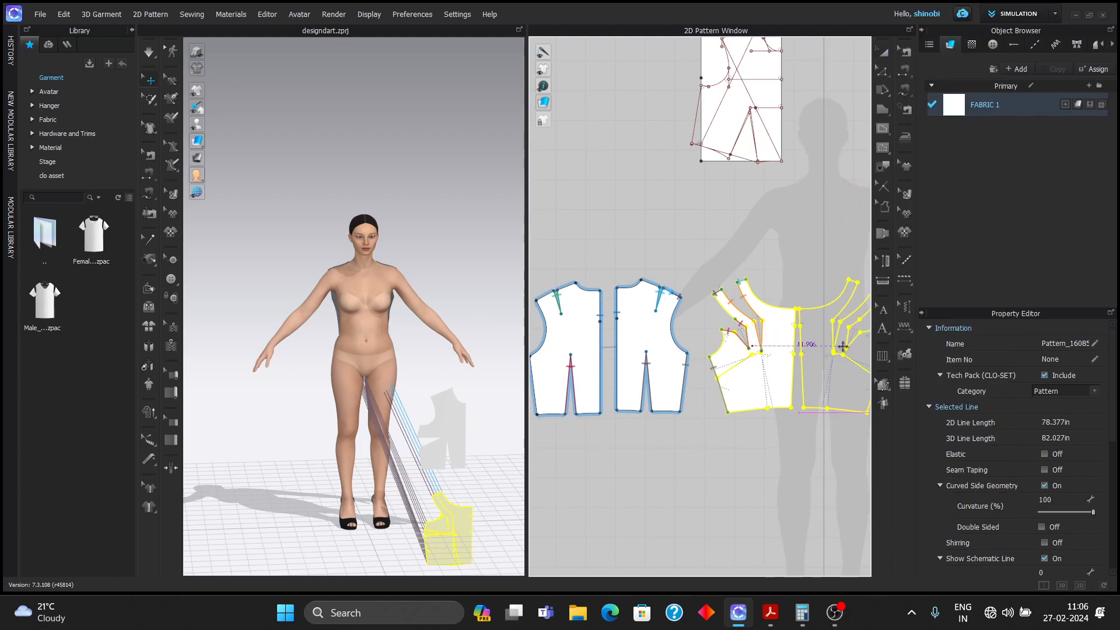
pyautogui.click(822, 300)
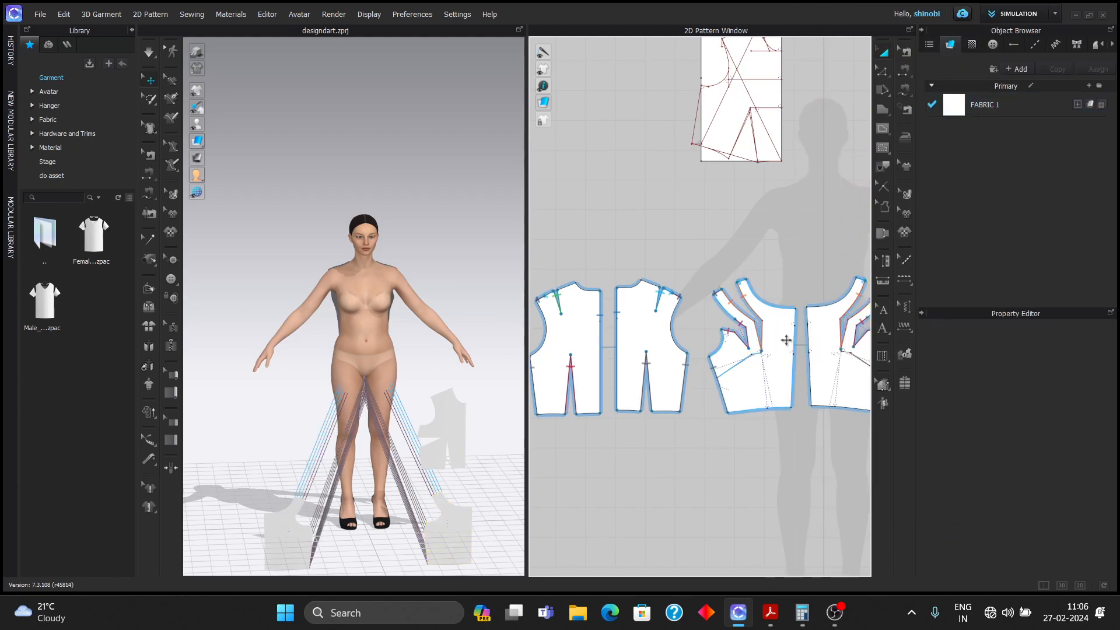
pyautogui.scroll(-5, 737, 371)
pyautogui.click(905, 92)
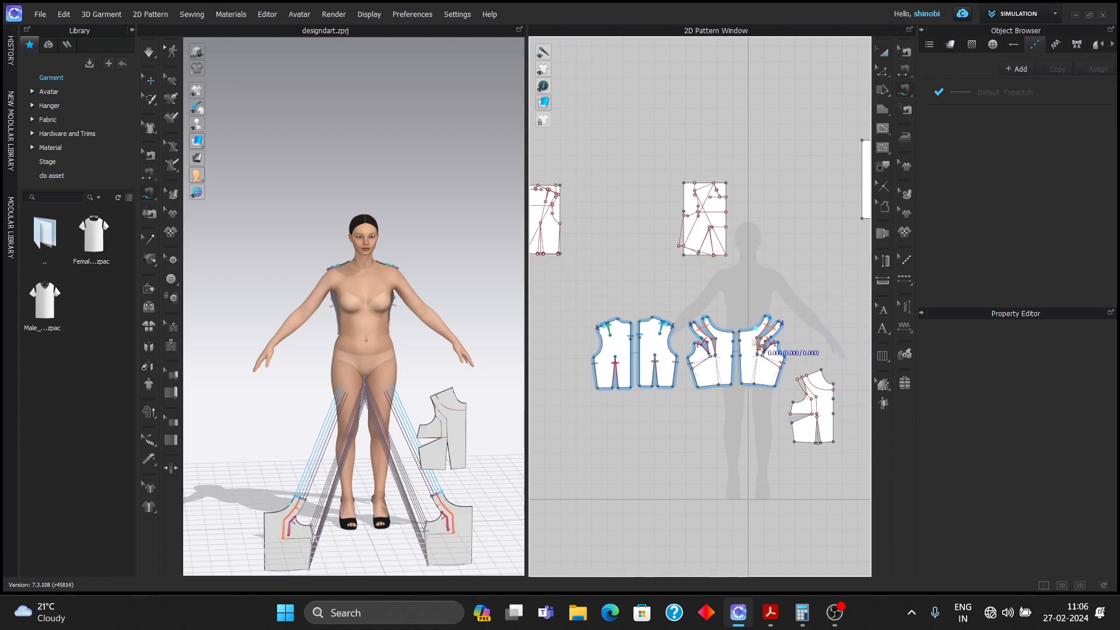
pyautogui.scroll(3, 734, 324)
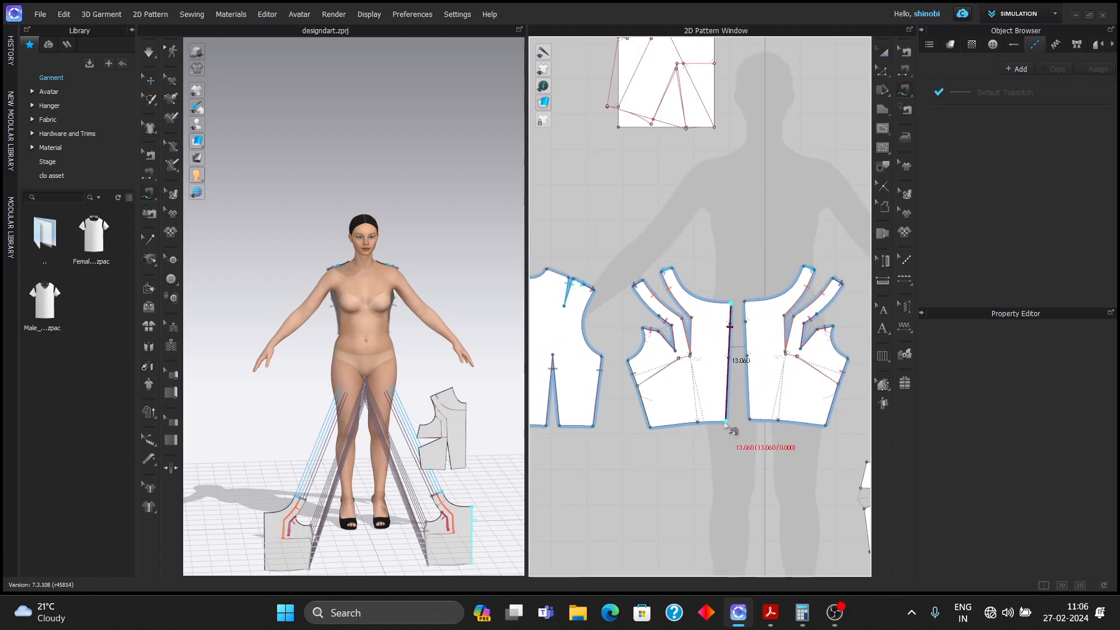
pyautogui.click(750, 416)
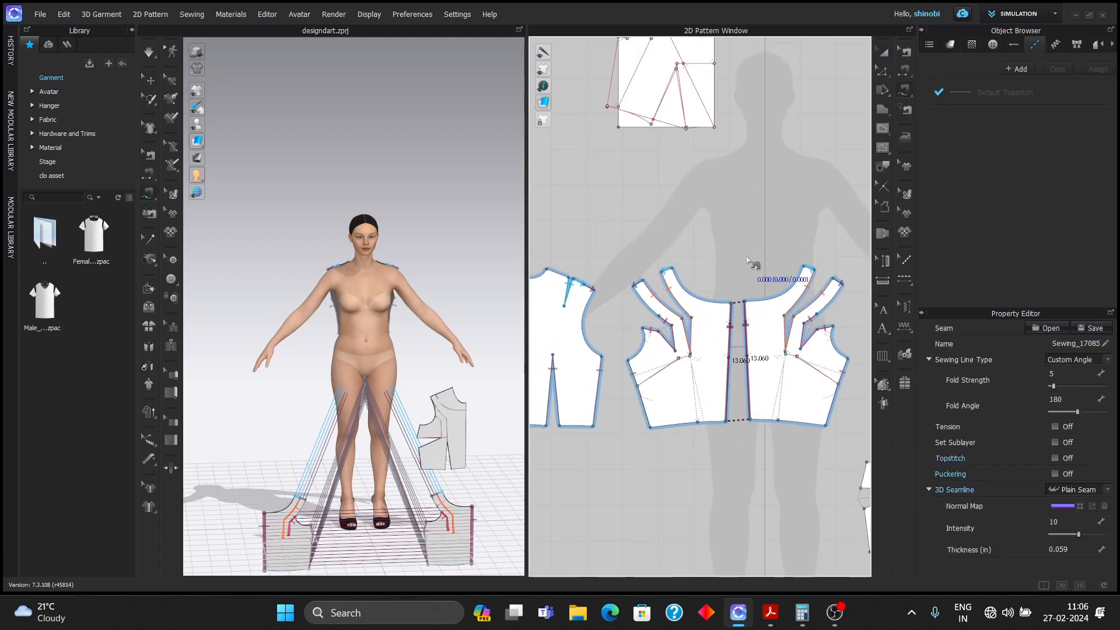
pyautogui.scroll(-2, 775, 413)
pyautogui.scroll(-1, 765, 396)
# - Delete the unneeded internal dart line and show the arrangement points on the avatar
pyautogui.click(883, 72)
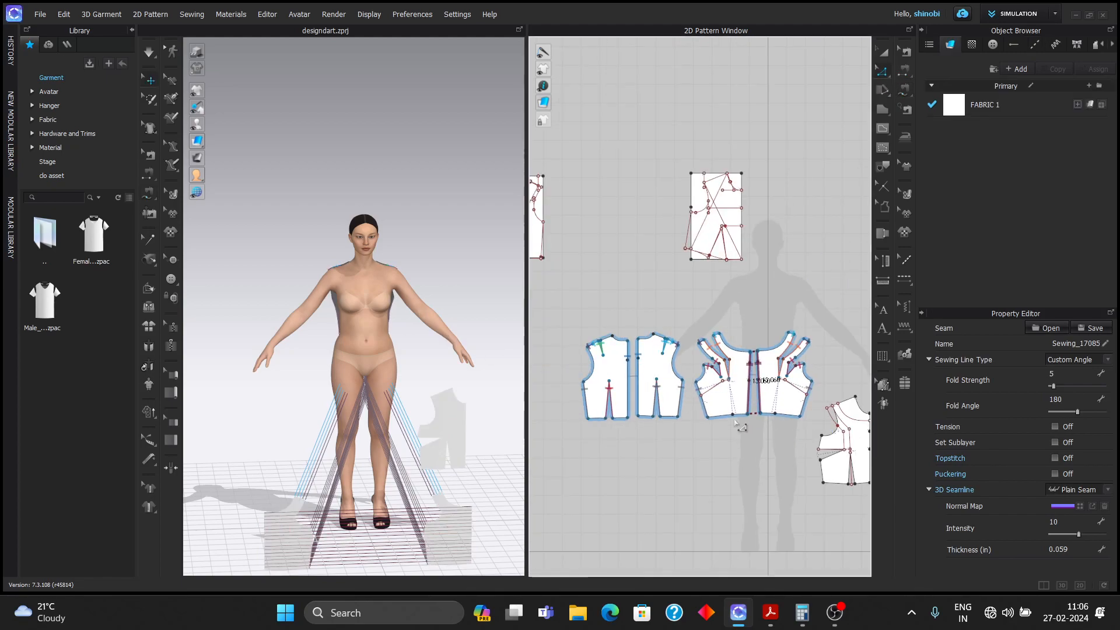
pyautogui.scroll(5, 721, 385)
pyautogui.click(724, 369)
pyautogui.press('Delete')
pyautogui.click(750, 356)
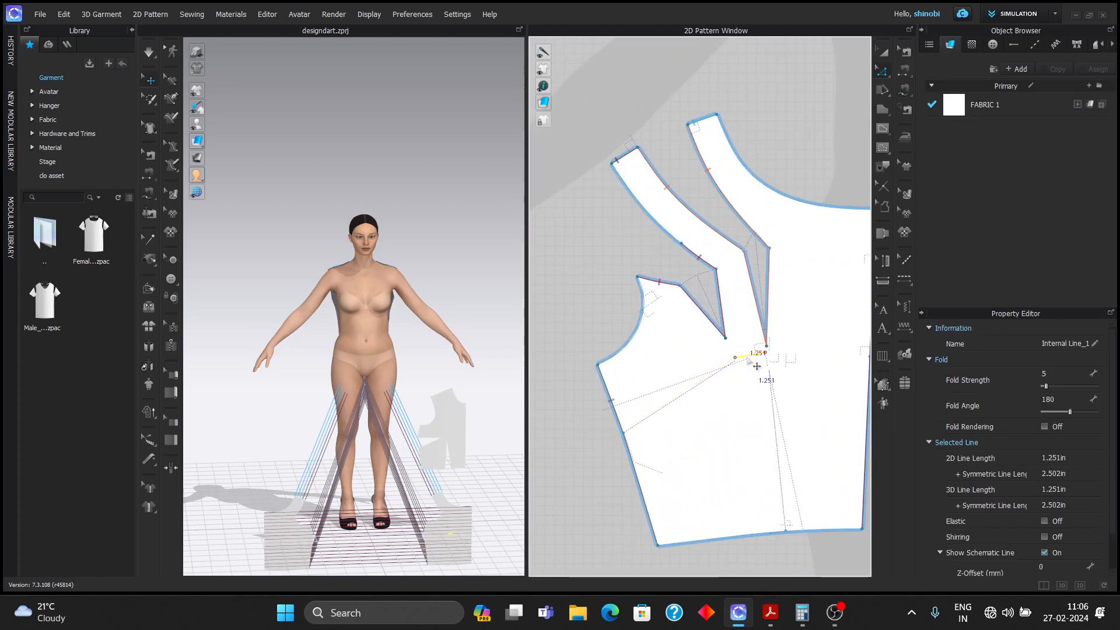
pyautogui.scroll(-5, 753, 418)
pyautogui.moveTo(672, 454); pyautogui.dragTo(664, 396, button='middle')
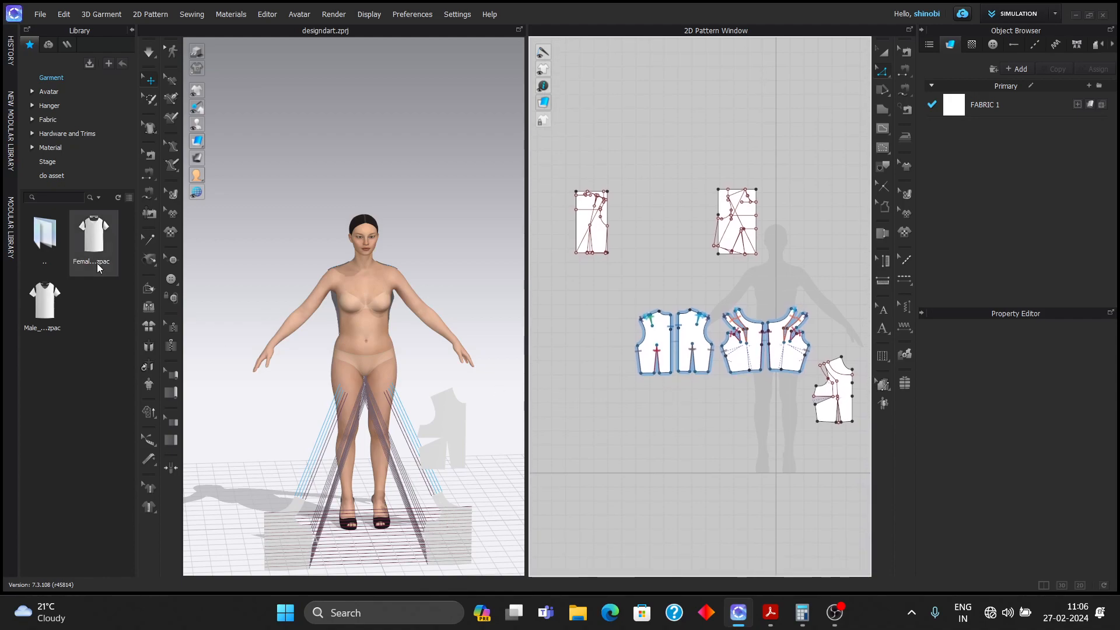
pyautogui.click(230, 124)
# - Place the bodice pieces on the avatar's chest arrangement point, shift the right piece outward, and simulate
pyautogui.press('a')
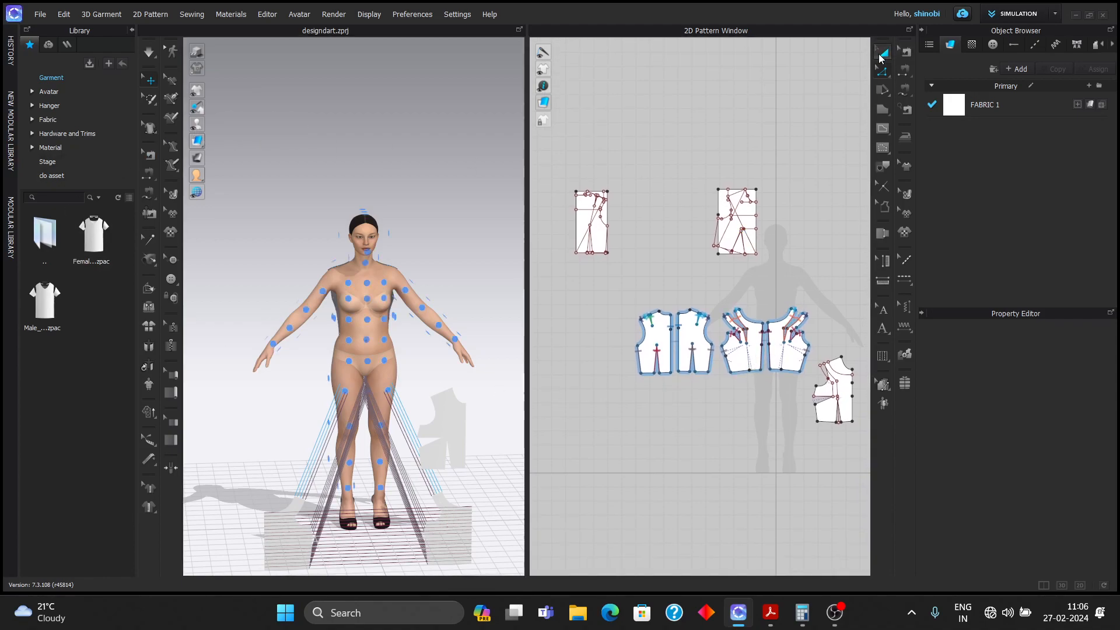
pyautogui.click(753, 355)
pyautogui.click(353, 300)
pyautogui.scroll(3, 354, 301)
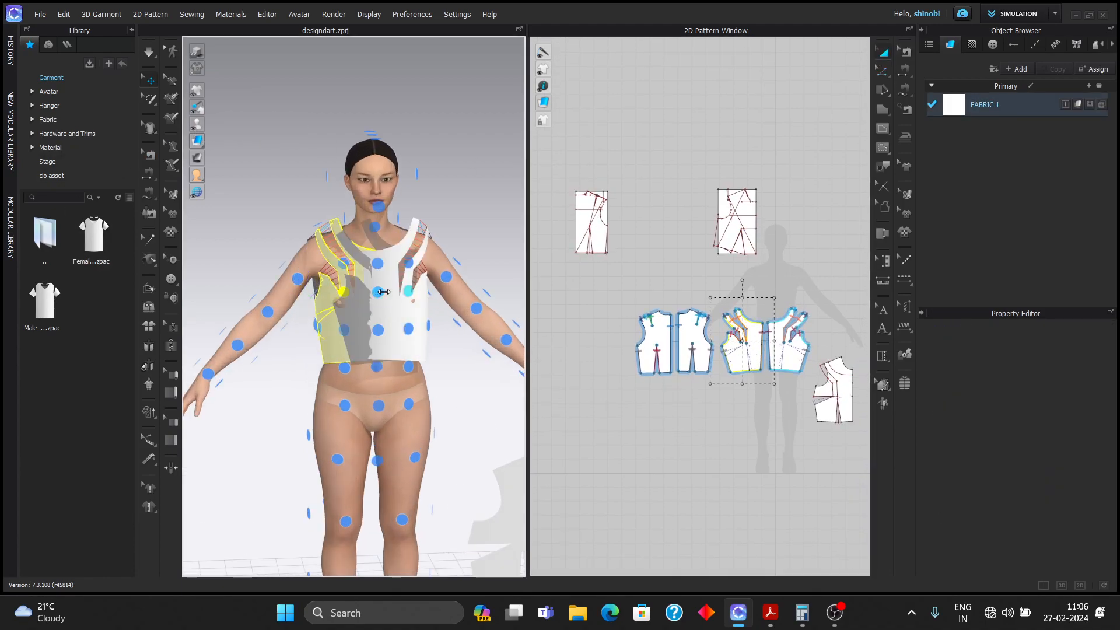
pyautogui.click(411, 308)
pyautogui.moveTo(435, 305); pyautogui.dragTo(448, 306)
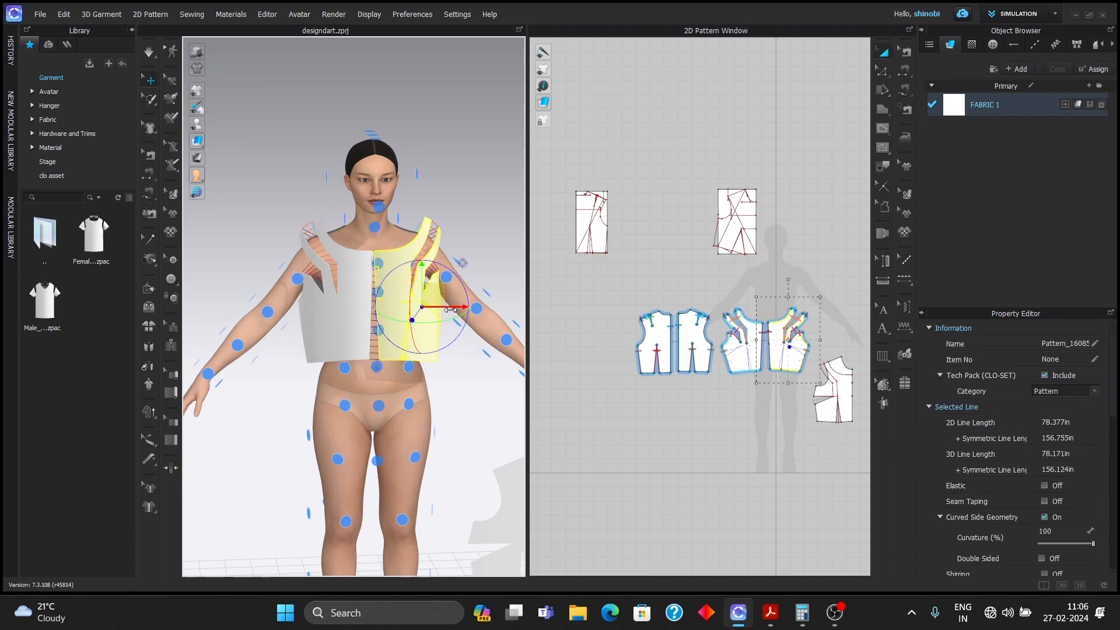
pyautogui.click(495, 195)
pyautogui.moveTo(495, 195); pyautogui.dragTo(432, 241, button='right')
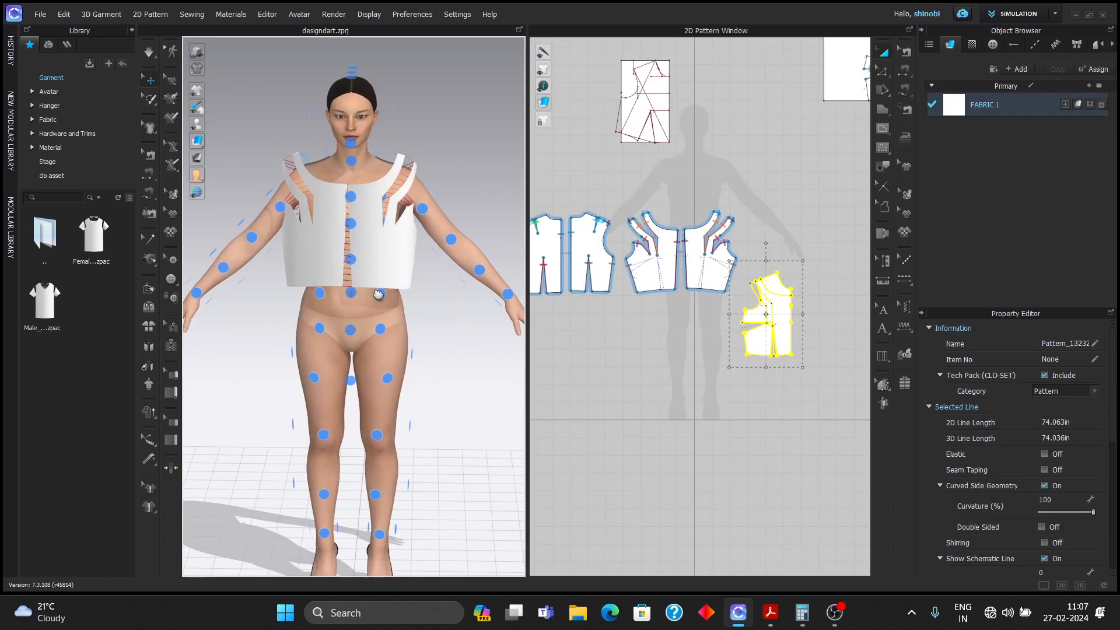
pyautogui.press('space')
pyautogui.scroll(3, 375, 272)
pyautogui.moveTo(283, 139); pyautogui.dragTo(309, 266, button='middle')
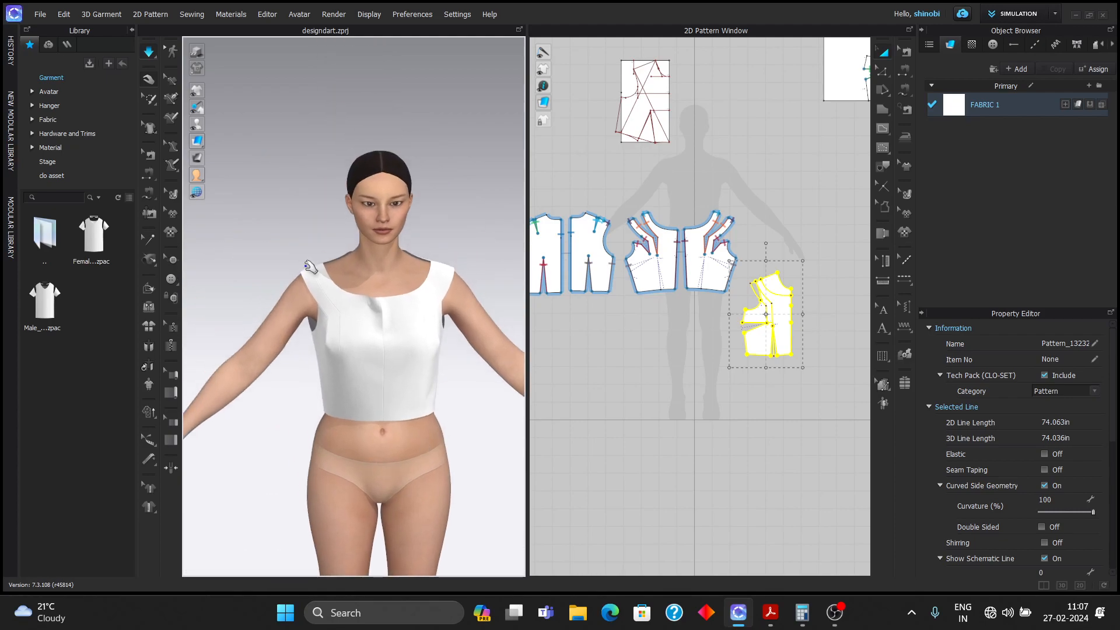
# - Orbit around the draped bodice to inspect its fit from above, front and sides
pyautogui.click(304, 277)
pyautogui.click(456, 269)
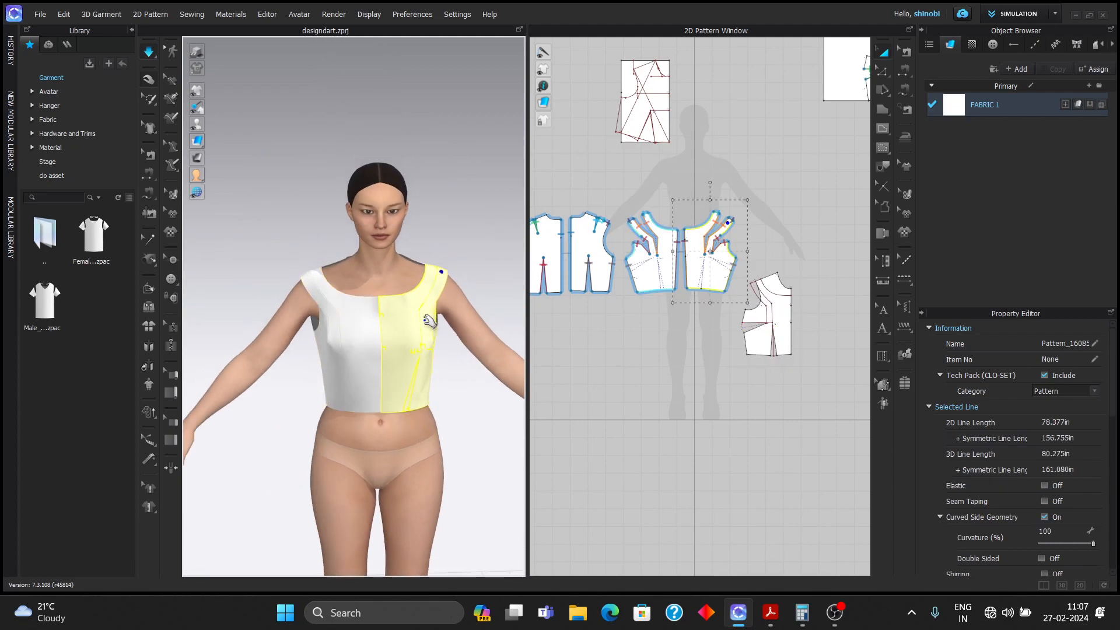
pyautogui.scroll(5, 325, 286)
pyautogui.scroll(-4, 321, 286)
pyautogui.moveTo(321, 285); pyautogui.dragTo(349, 333, button='right')
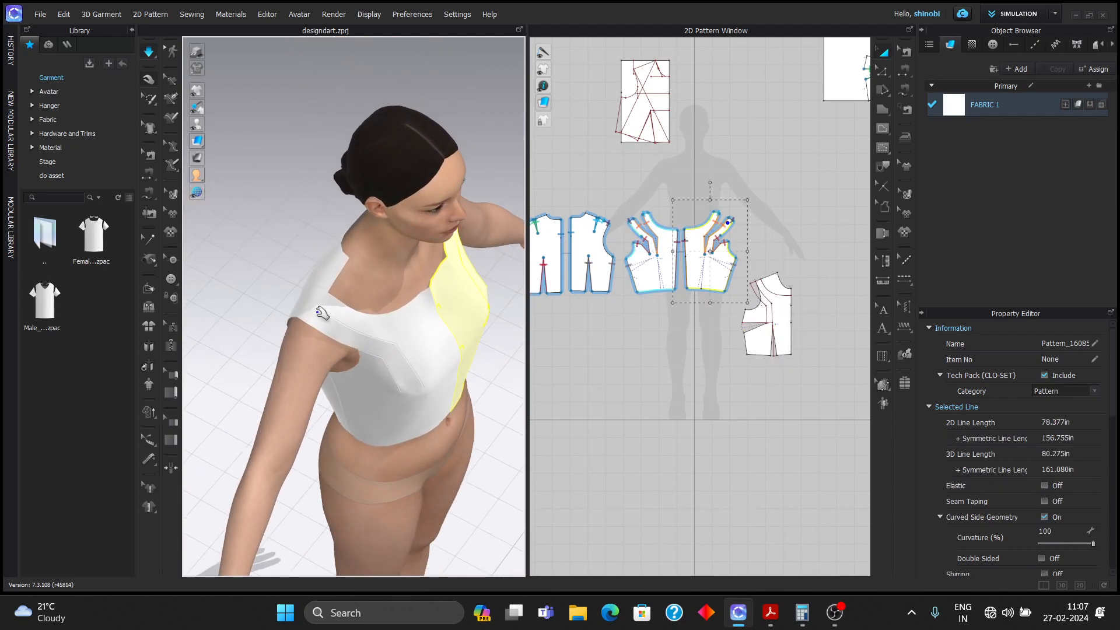
pyautogui.press('2')
pyautogui.moveTo(448, 266); pyautogui.dragTo(474, 263, button='right')
pyautogui.click(275, 307)
pyautogui.moveTo(275, 307); pyautogui.dragTo(247, 301, button='right')
pyautogui.scroll(-3, 252, 319)
pyautogui.click(460, 312)
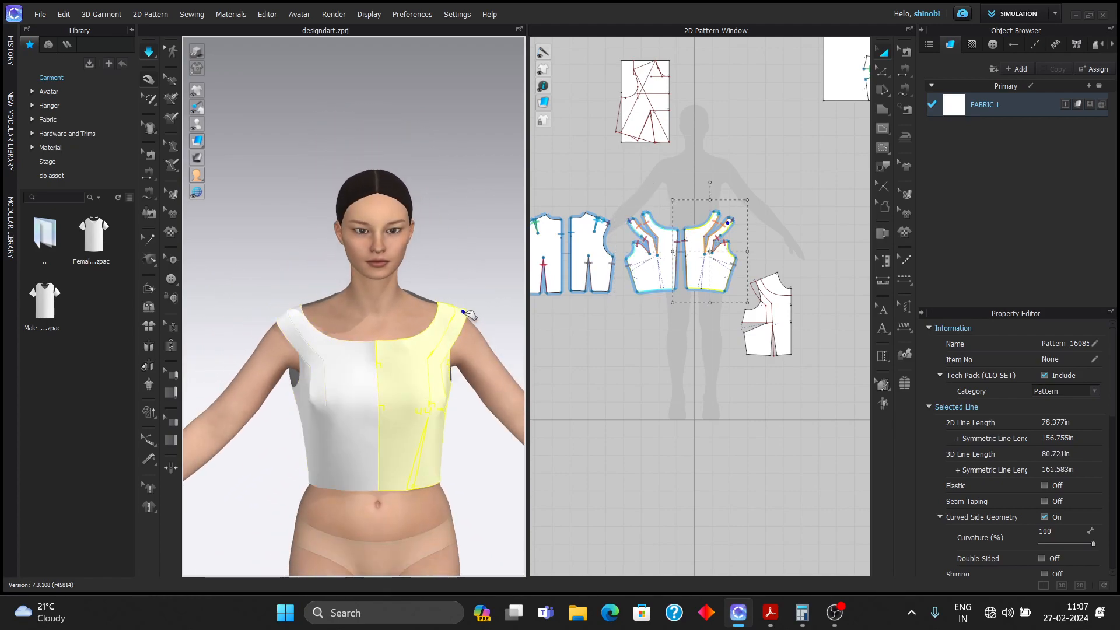
pyautogui.moveTo(476, 316); pyautogui.dragTo(524, 330, button='right')
pyautogui.scroll(3, 395, 300)
pyautogui.moveTo(426, 315); pyautogui.dragTo(461, 321, button='right')
# - Pull the front bodice at the shoulder, then orbit to view the back bodice
pyautogui.click(445, 275)
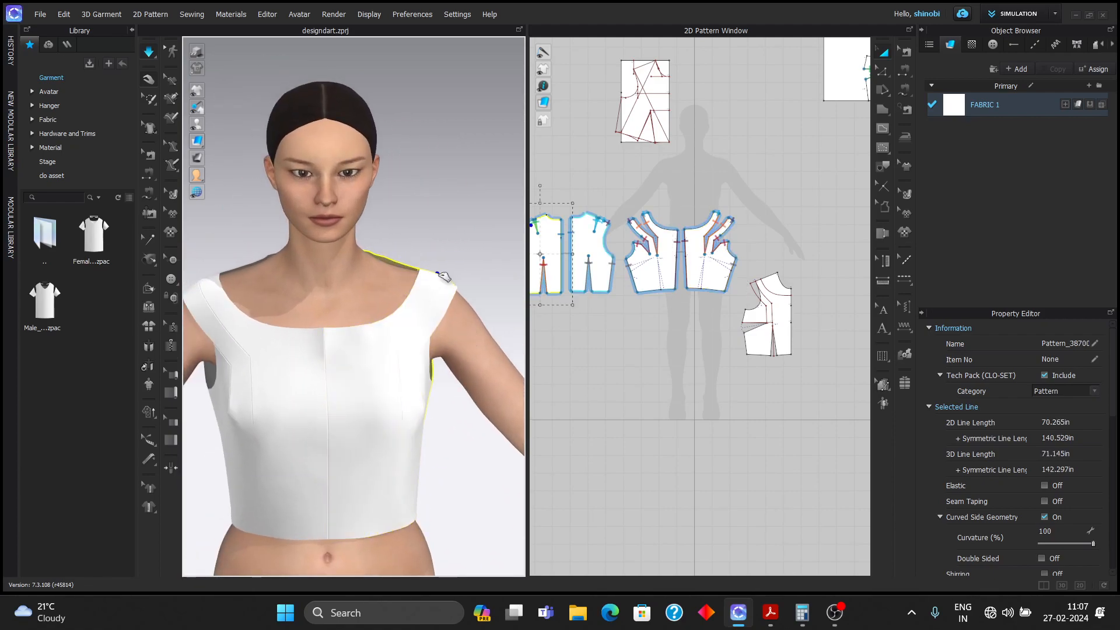
pyautogui.moveTo(445, 275); pyautogui.dragTo(485, 256, button='right')
pyautogui.moveTo(234, 226); pyautogui.dragTo(225, 228)
pyautogui.moveTo(216, 245); pyautogui.dragTo(499, 327, button='right')
pyautogui.click(500, 328)
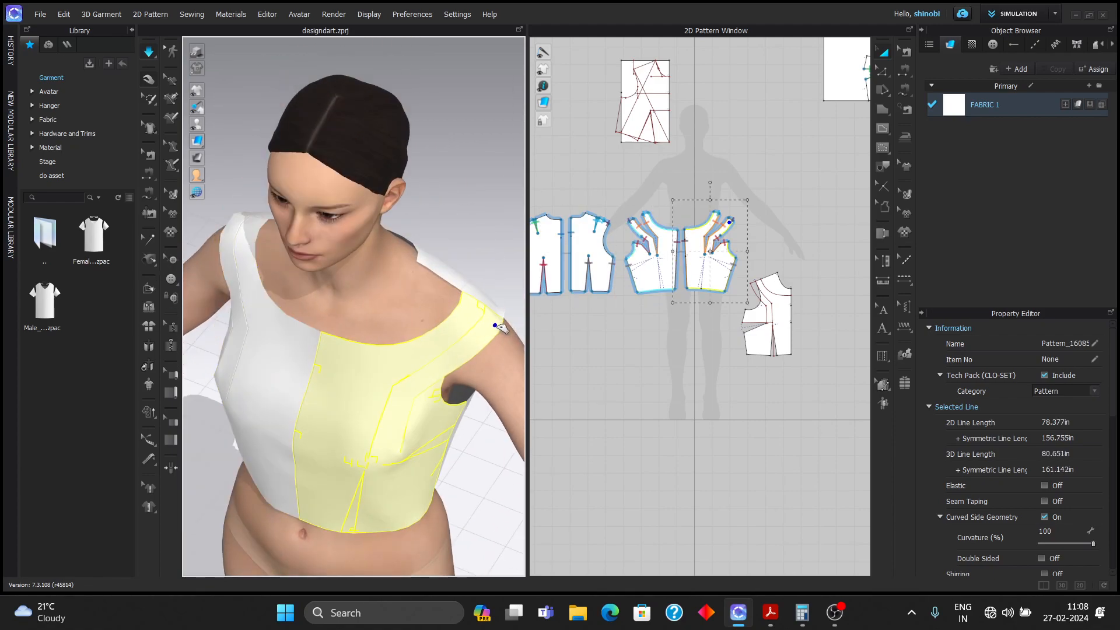
pyautogui.click(423, 257)
pyautogui.moveTo(430, 301); pyautogui.dragTo(632, 360, button='right')
pyautogui.scroll(-3, 422, 257)
pyautogui.scroll(4, 354, 357)
pyautogui.scroll(-3, 425, 354)
pyautogui.moveTo(425, 353); pyautogui.dragTo(400, 320, button='right')
pyautogui.scroll(3, 400, 320)
pyautogui.scroll(5, 659, 318)
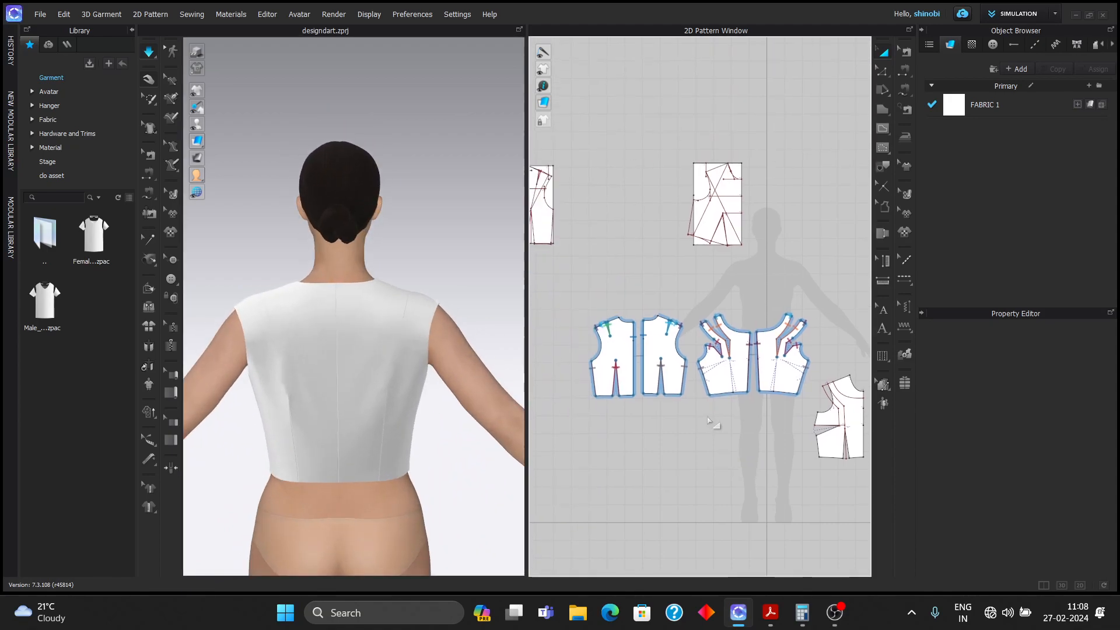
pyautogui.moveTo(675, 303); pyautogui.dragTo(667, 257, button='right')
# - Split the back bodice's shoulder line
pyautogui.click(882, 128)
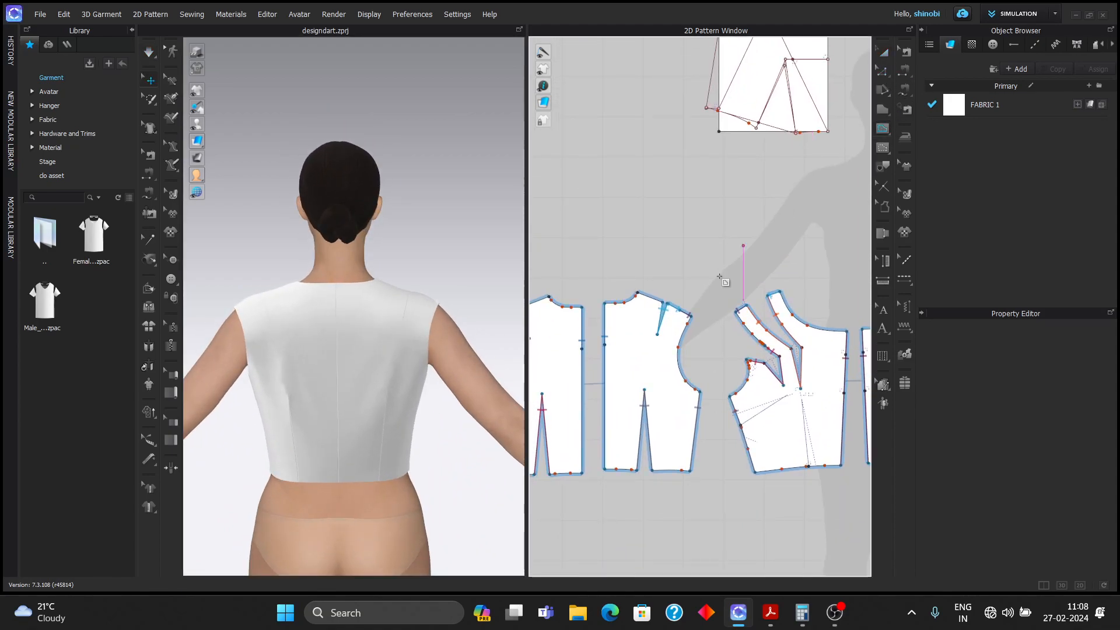
pyautogui.scroll(5, 788, 189)
pyautogui.click(799, 237)
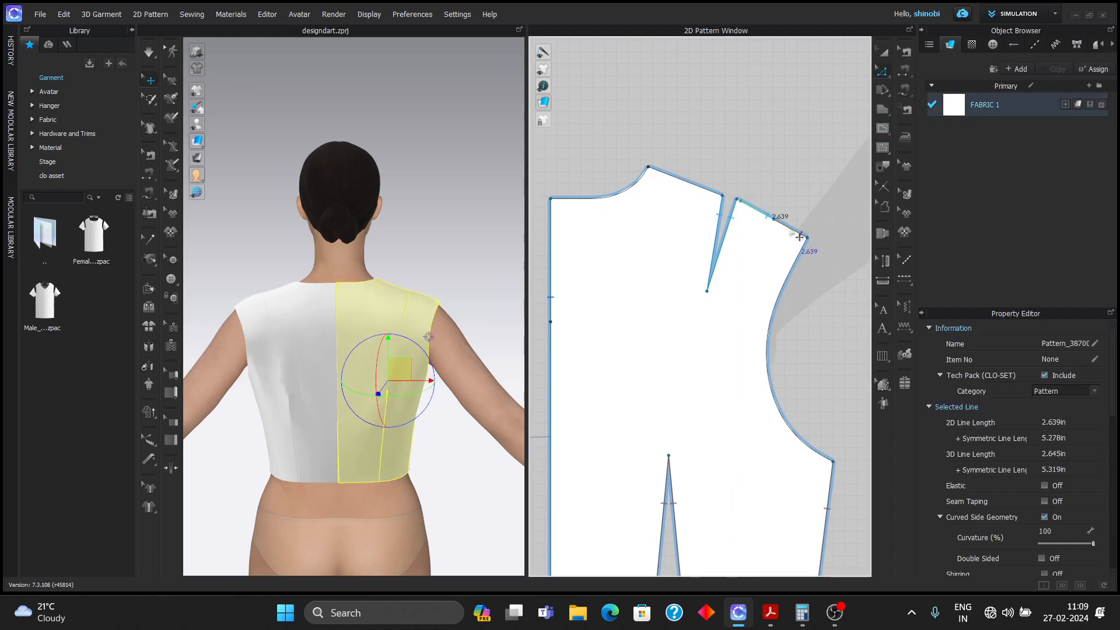
pyautogui.scroll(2, 796, 231)
pyautogui.rightClick(796, 230)
pyautogui.click(819, 305)
pyautogui.press('Return')
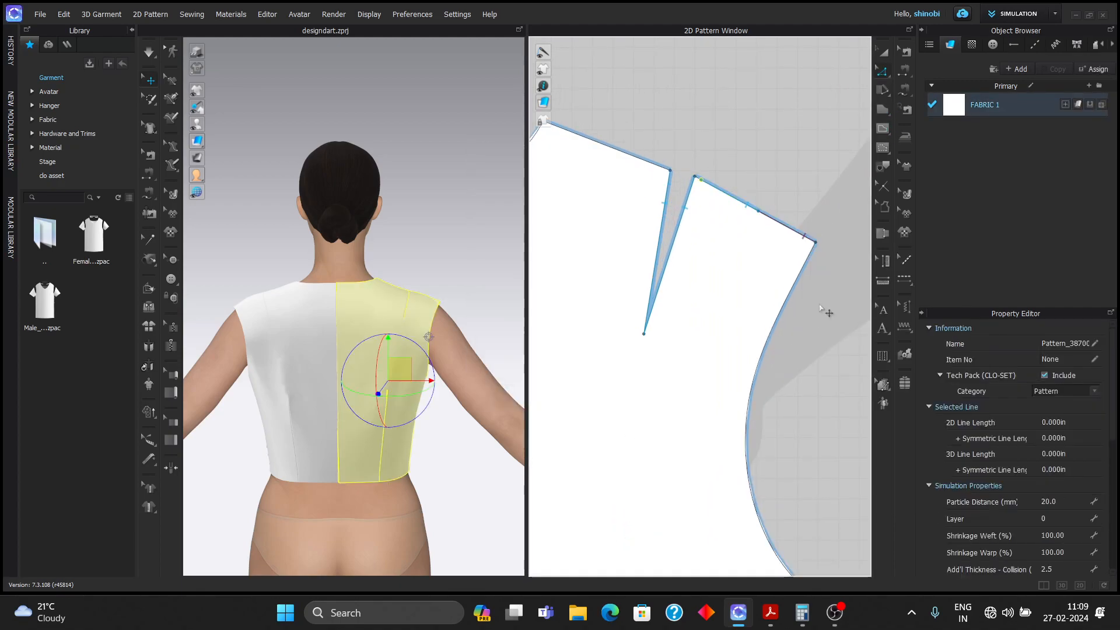
pyautogui.scroll(-3, 819, 303)
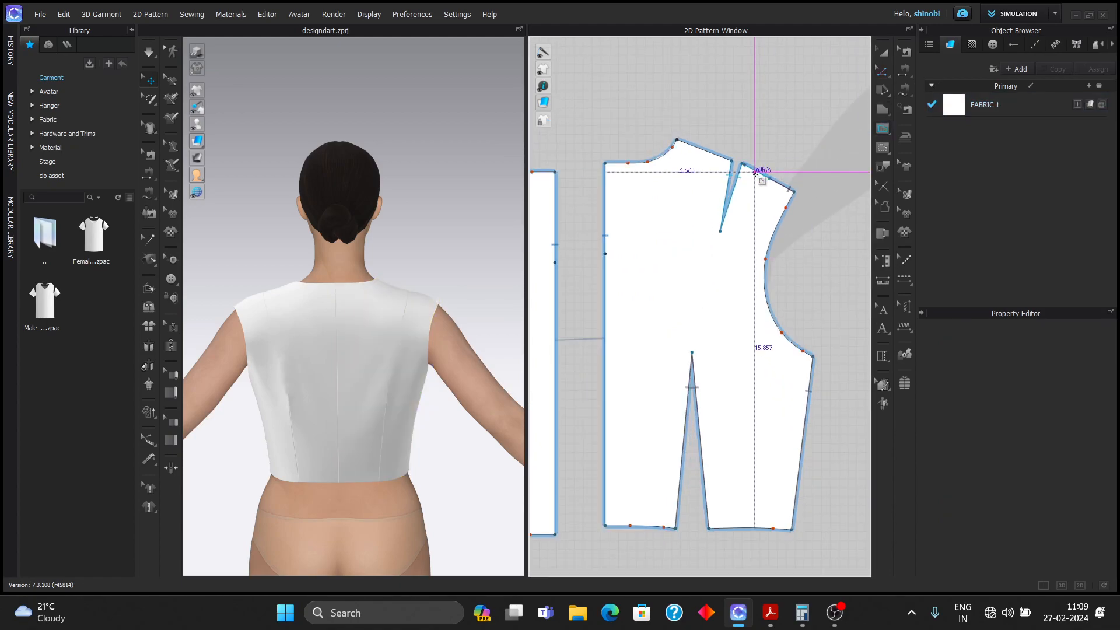
# - Draw a curved internal line from the dart tip to centre back and cut the back bodice along it
pyautogui.click(723, 231)
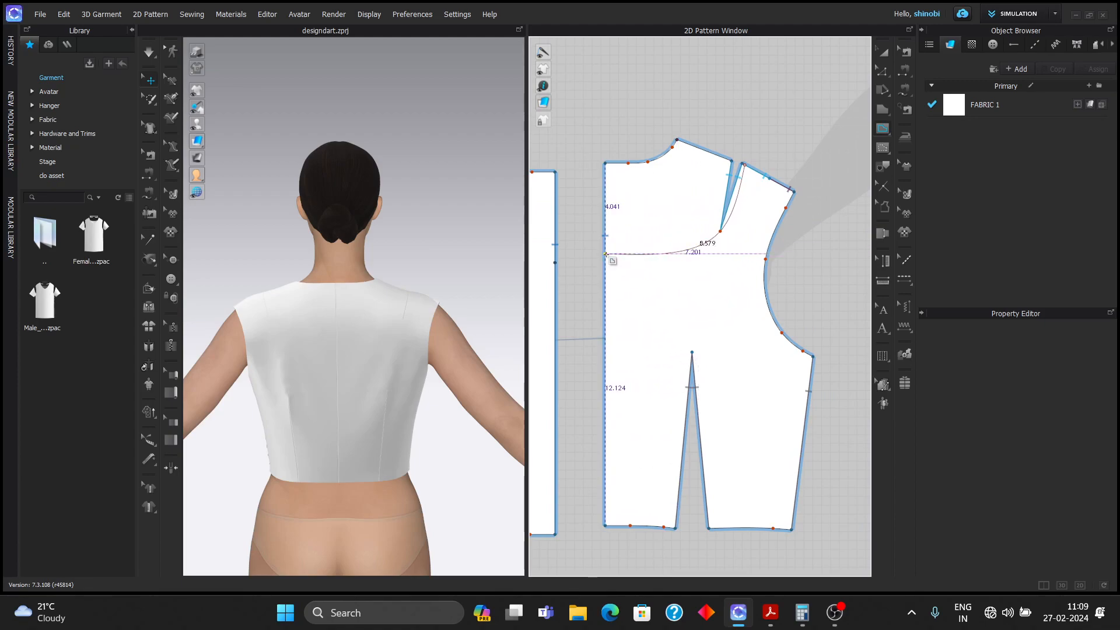
pyautogui.click(606, 254)
pyautogui.click(884, 73)
pyautogui.click(811, 106)
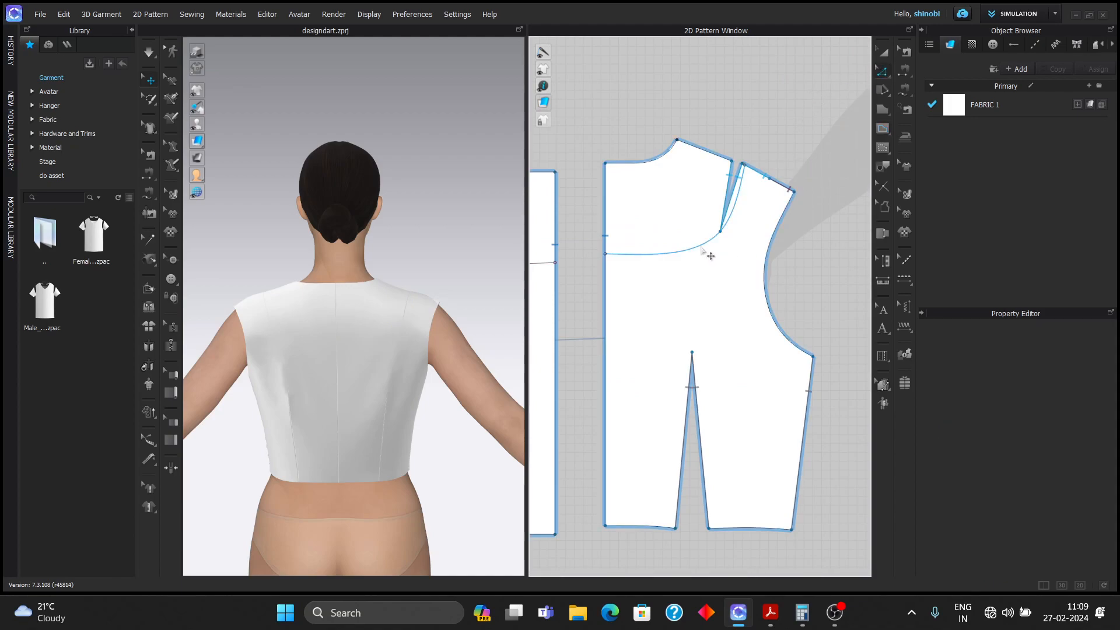
pyautogui.click(702, 250)
pyautogui.rightClick(703, 248)
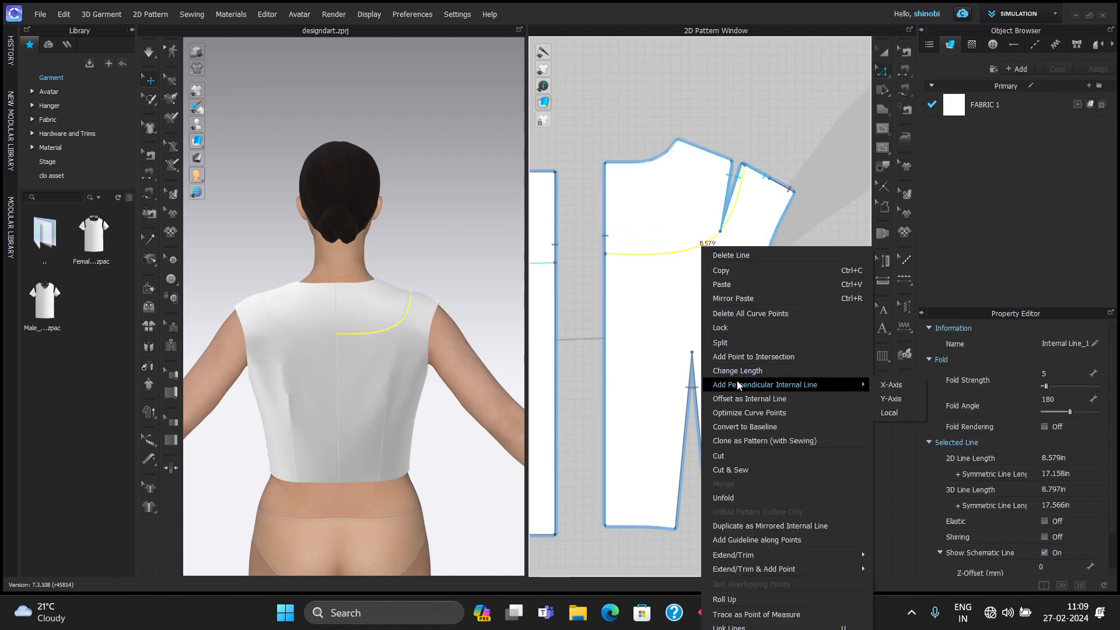
pyautogui.click(737, 455)
pyautogui.scroll(-5, 754, 320)
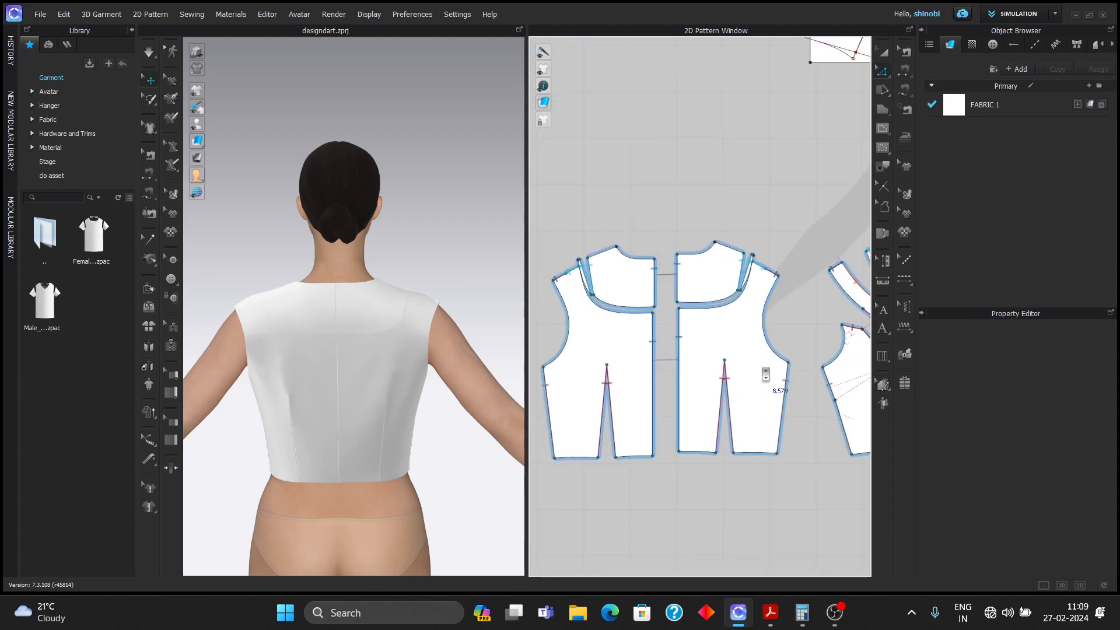
# - Delete both cut-off back yoke pieces and re-simulate the top from the front
pyautogui.click(639, 299)
pyautogui.scroll(5, 639, 300)
pyautogui.click(599, 307)
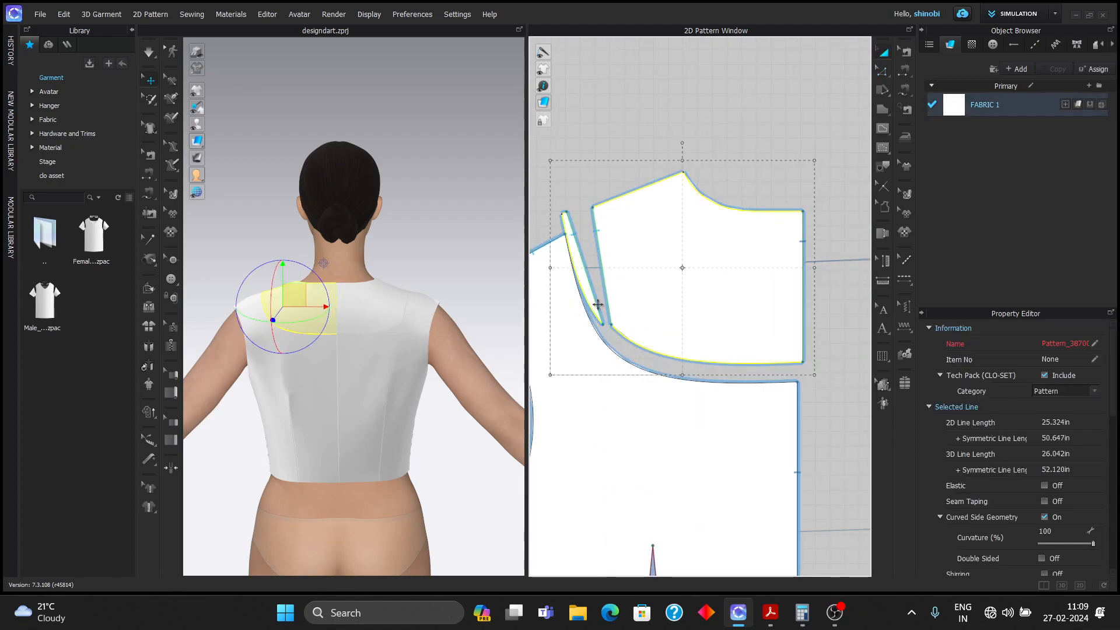
pyautogui.scroll(-3, 606, 292)
pyautogui.keyDown('shift'); pyautogui.click(773, 298); pyautogui.keyUp('shift')
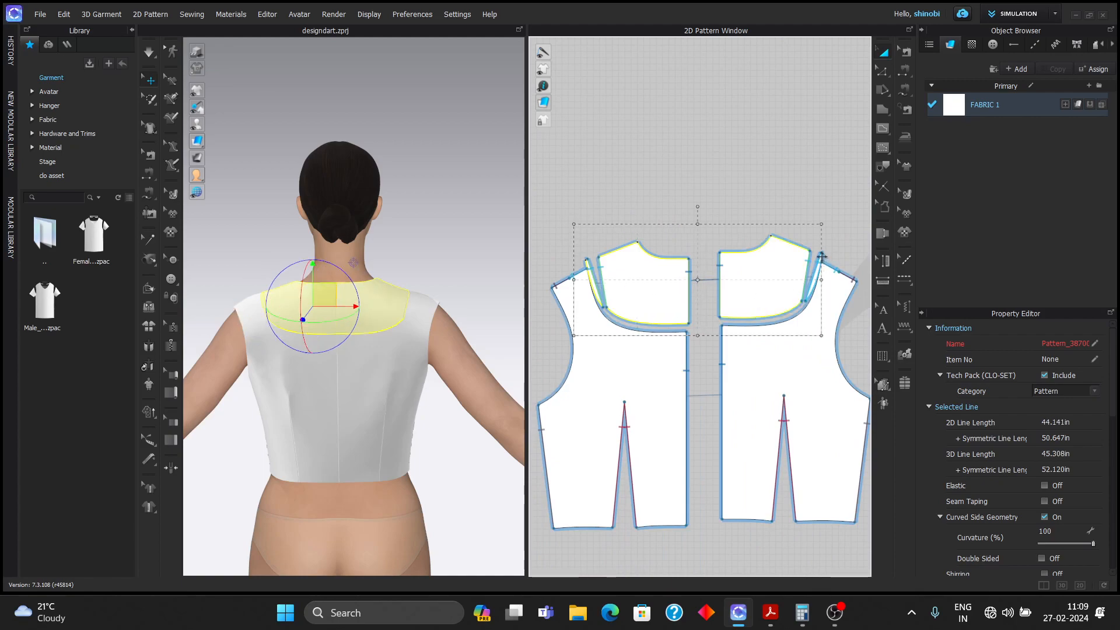
pyautogui.keyDown('shift'); pyautogui.click(821, 257); pyautogui.keyUp('shift')
pyautogui.press('Delete')
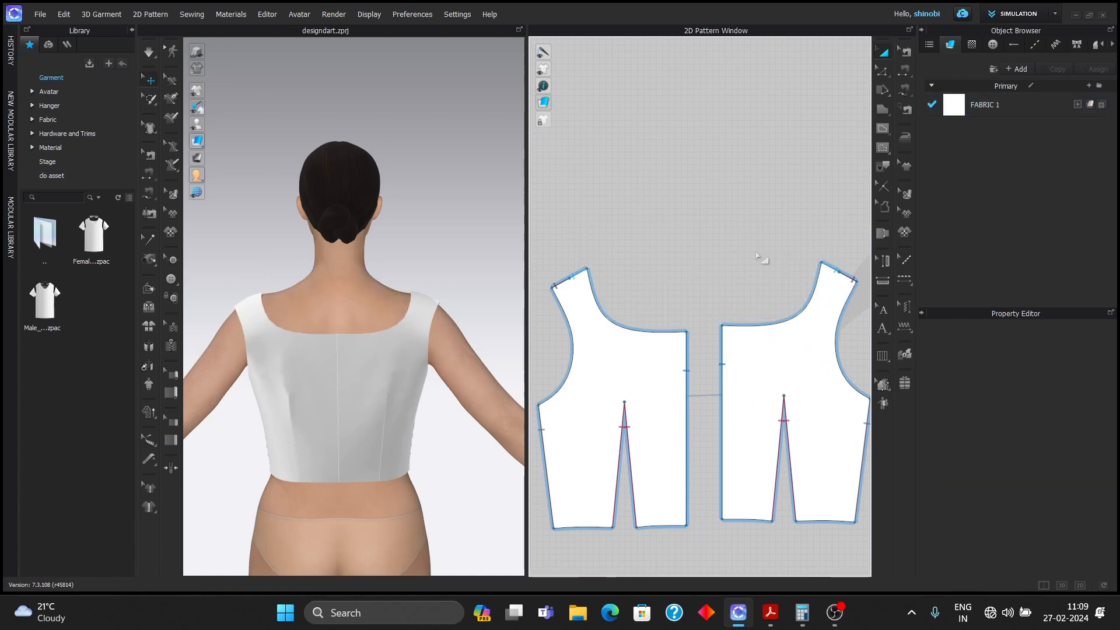
pyautogui.scroll(-3, 686, 238)
pyautogui.moveTo(408, 265); pyautogui.dragTo(120, 274, button='right')
pyautogui.scroll(-3, 365, 297)
pyautogui.moveTo(390, 282); pyautogui.dragTo(338, 250, button='middle')
pyautogui.press('space')
pyautogui.scroll(-1, 406, 272)
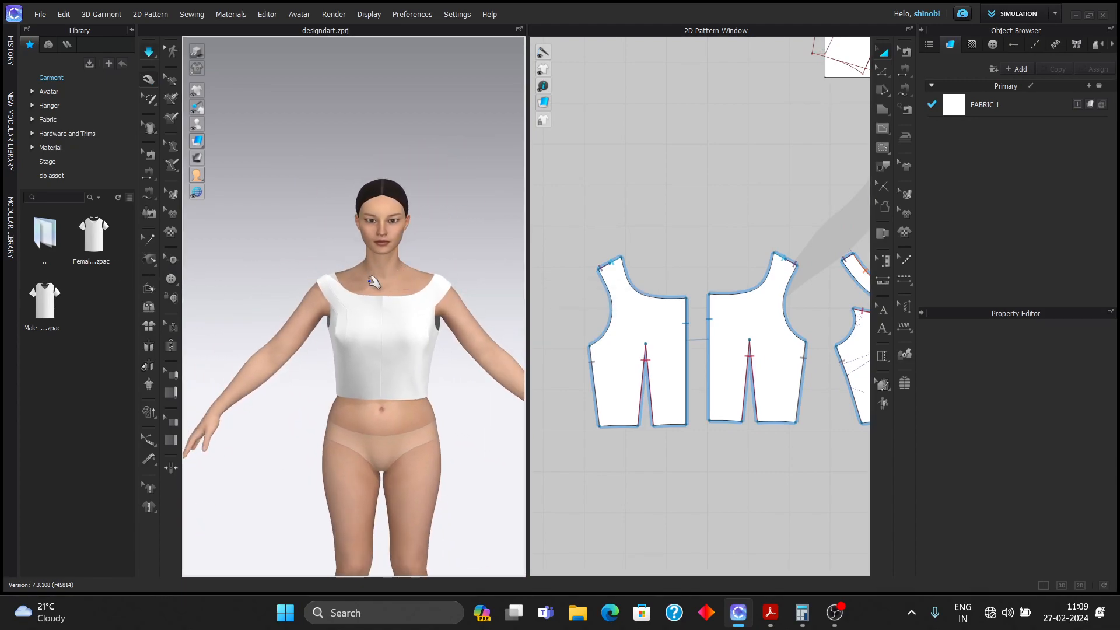
pyautogui.scroll(2, 374, 287)
pyautogui.moveTo(389, 272); pyautogui.dragTo(368, 240, button='middle')
pyautogui.moveTo(356, 238); pyautogui.dragTo(443, 251, button='right')
pyautogui.scroll(5, 399, 252)
pyautogui.moveTo(400, 255); pyautogui.dragTo(344, 408, button='middle')
pyautogui.moveTo(344, 409); pyautogui.dragTo(340, 385, button='right')
pyautogui.moveTo(344, 385); pyautogui.dragTo(404, 297, button='middle')
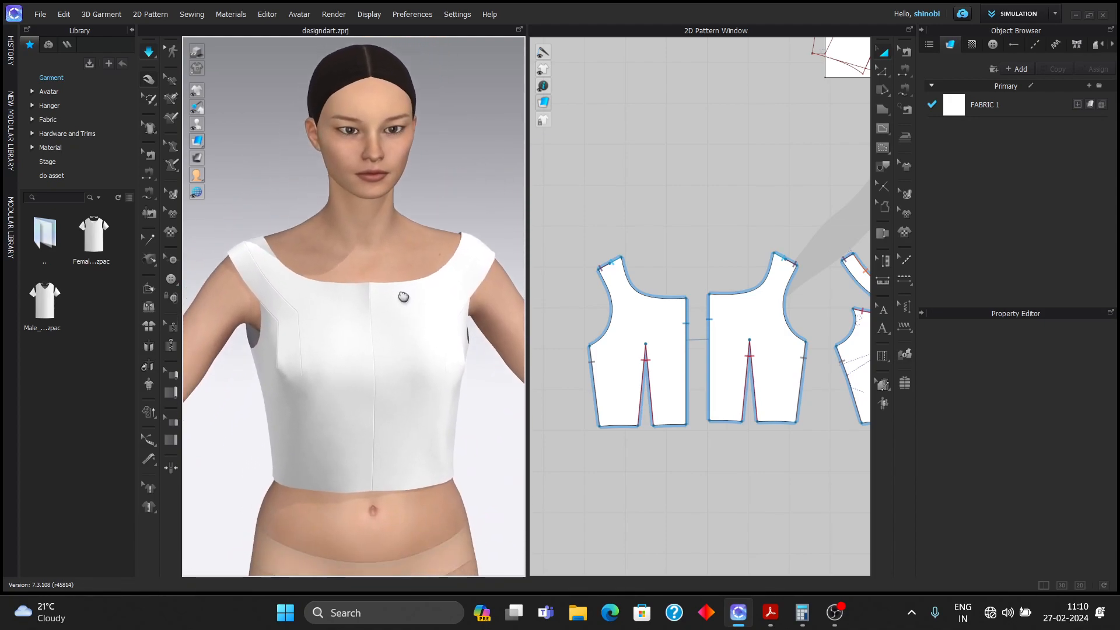
pyautogui.click(238, 256)
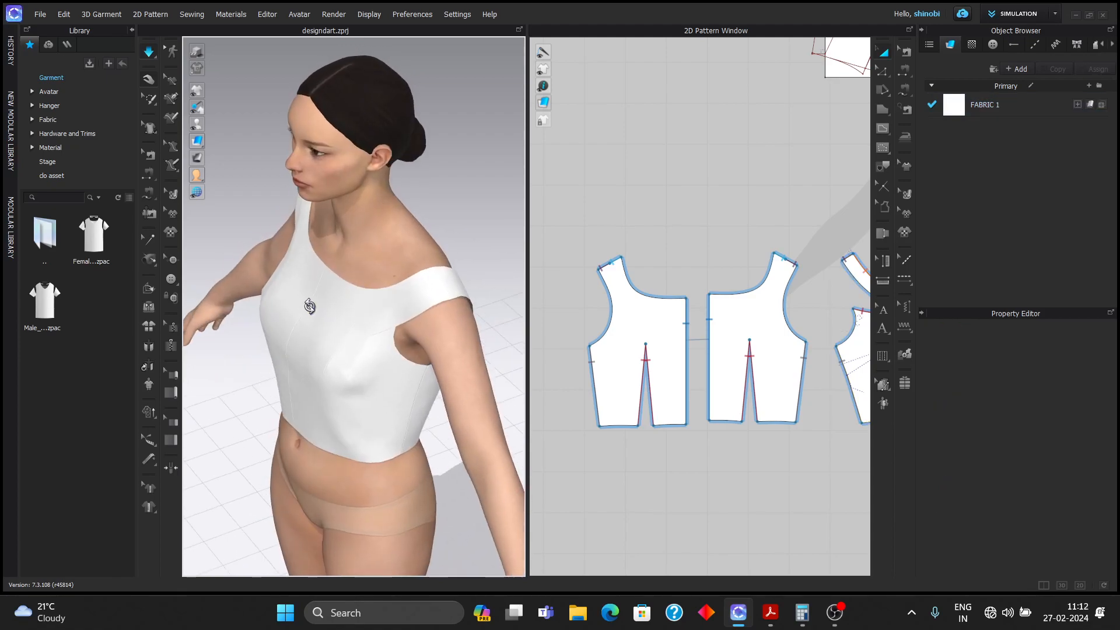
pyautogui.scroll(7, 420, 313)
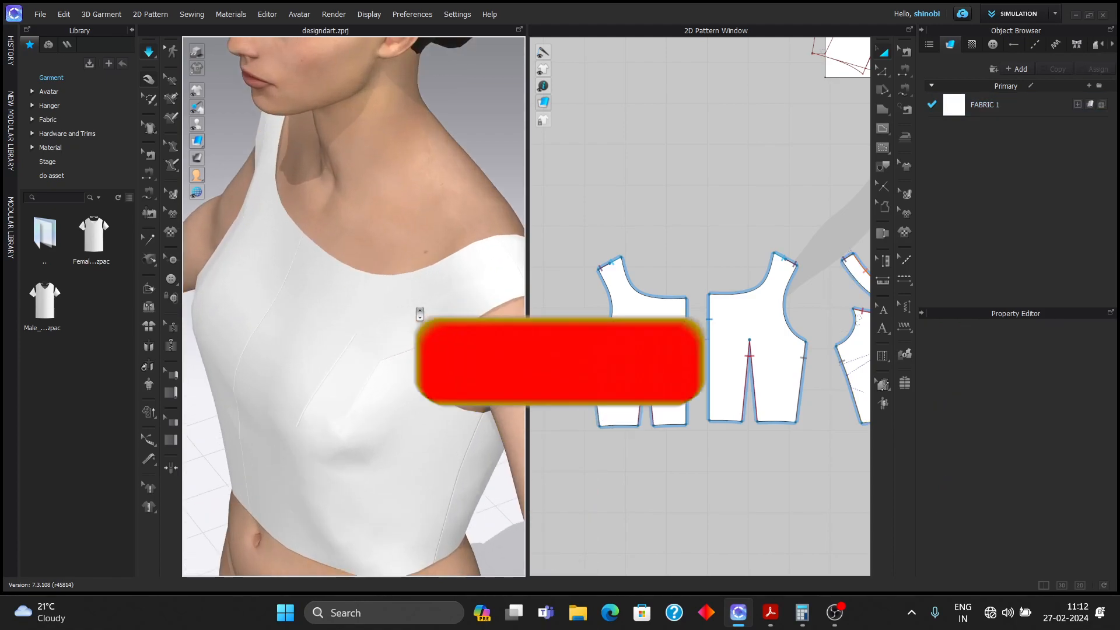
pyautogui.moveTo(420, 312); pyautogui.dragTo(233, 290, button='right')
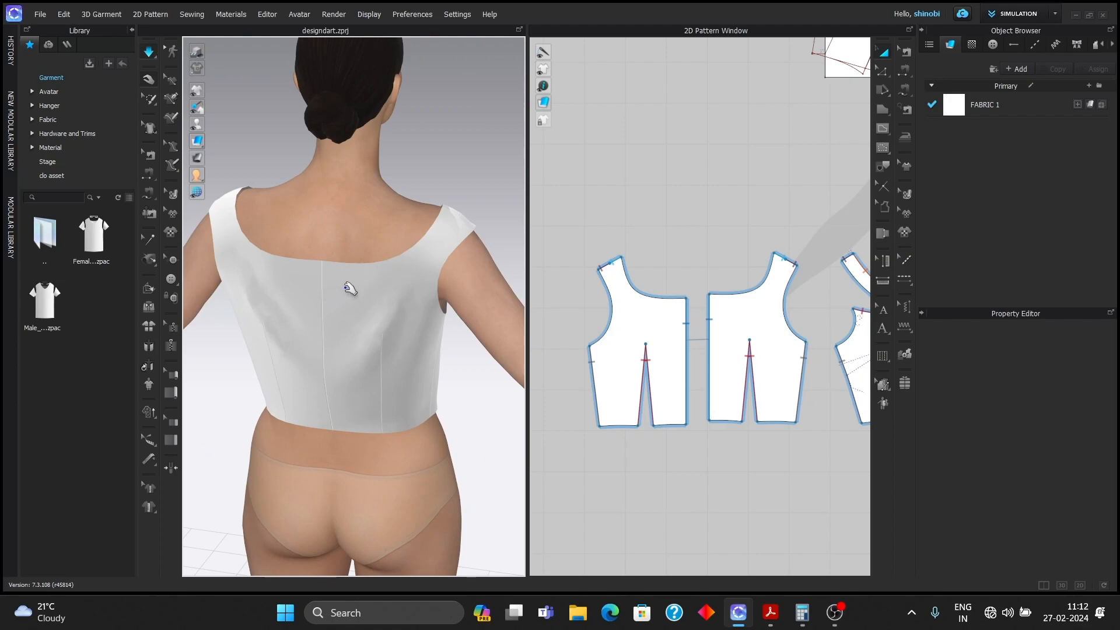
pyautogui.moveTo(349, 288); pyautogui.dragTo(376, 255, button='right')
pyautogui.moveTo(308, 256); pyautogui.dragTo(528, 265, button='right')
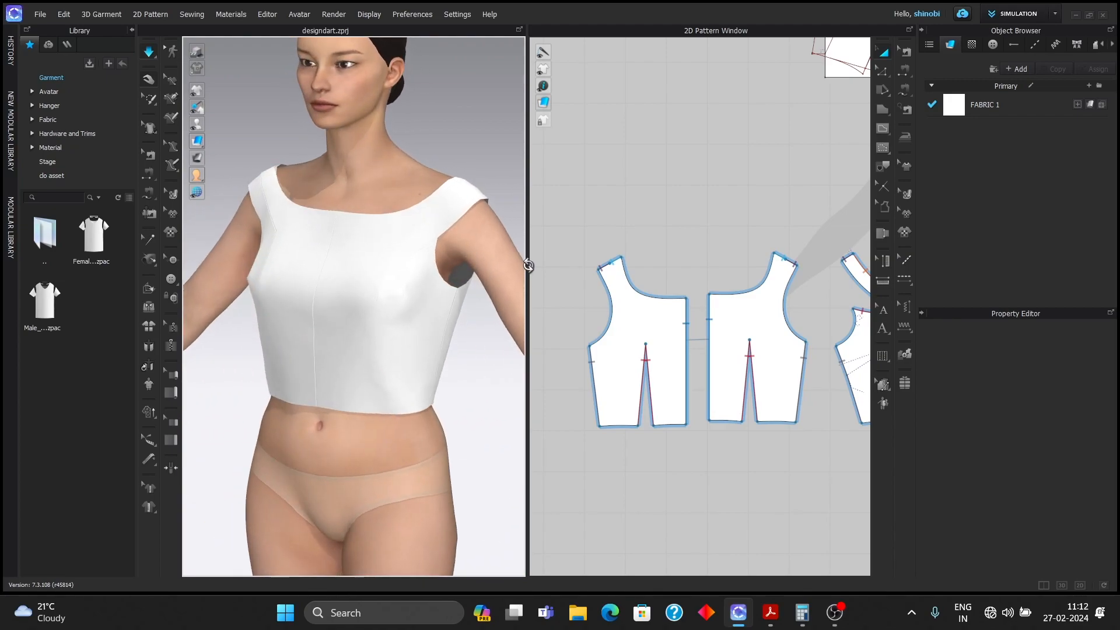